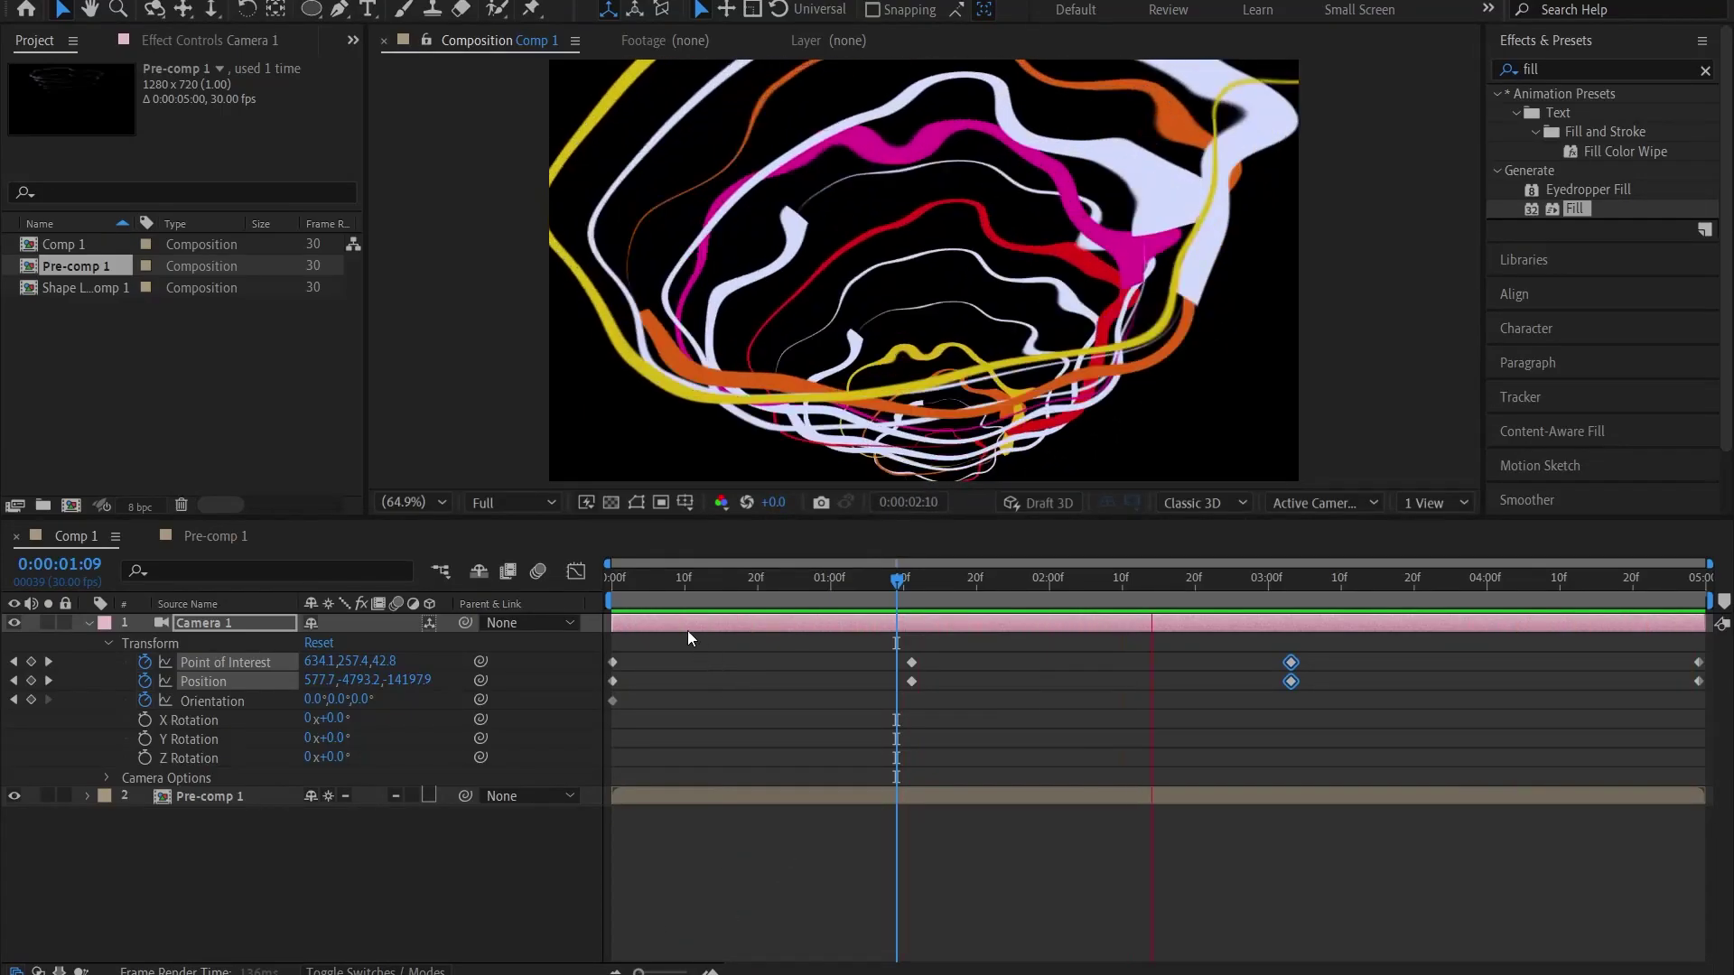
Start a new empty project in place of the open tornado project
click(621, 580)
click(20, 3)
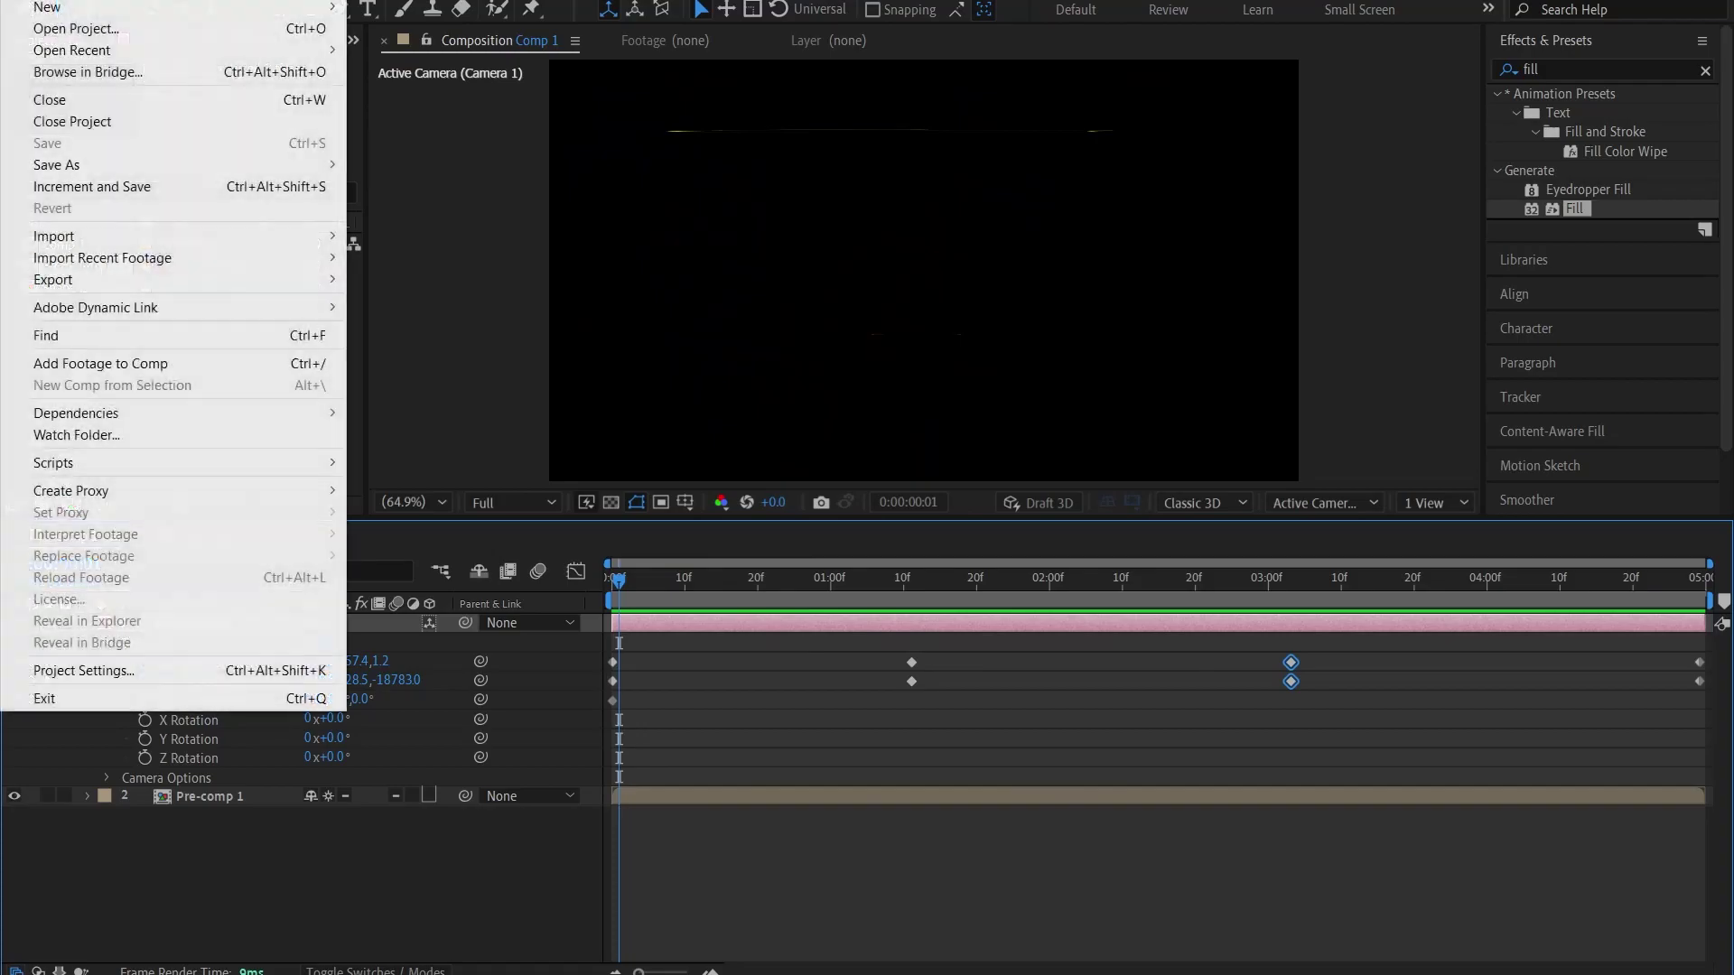
click(20, 3)
click(18, 3)
mouse_move(18, 7)
click(398, 8)
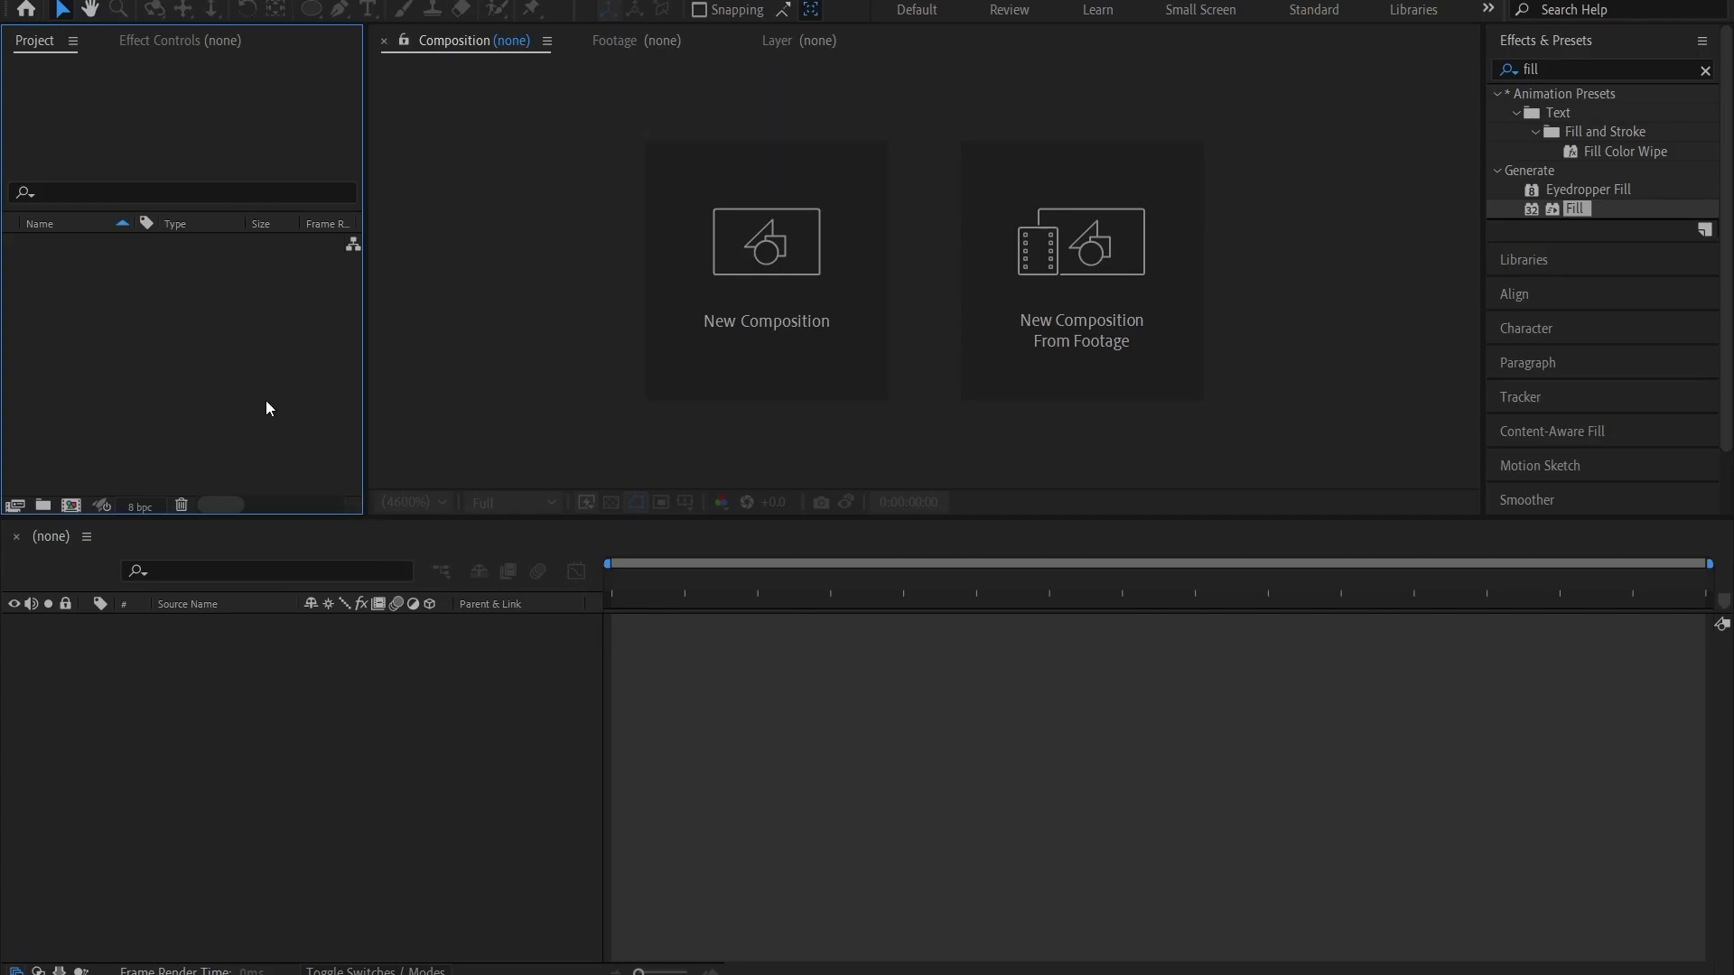
Begin a new composition and name it "Tornado Animation Main"
click(74, 506)
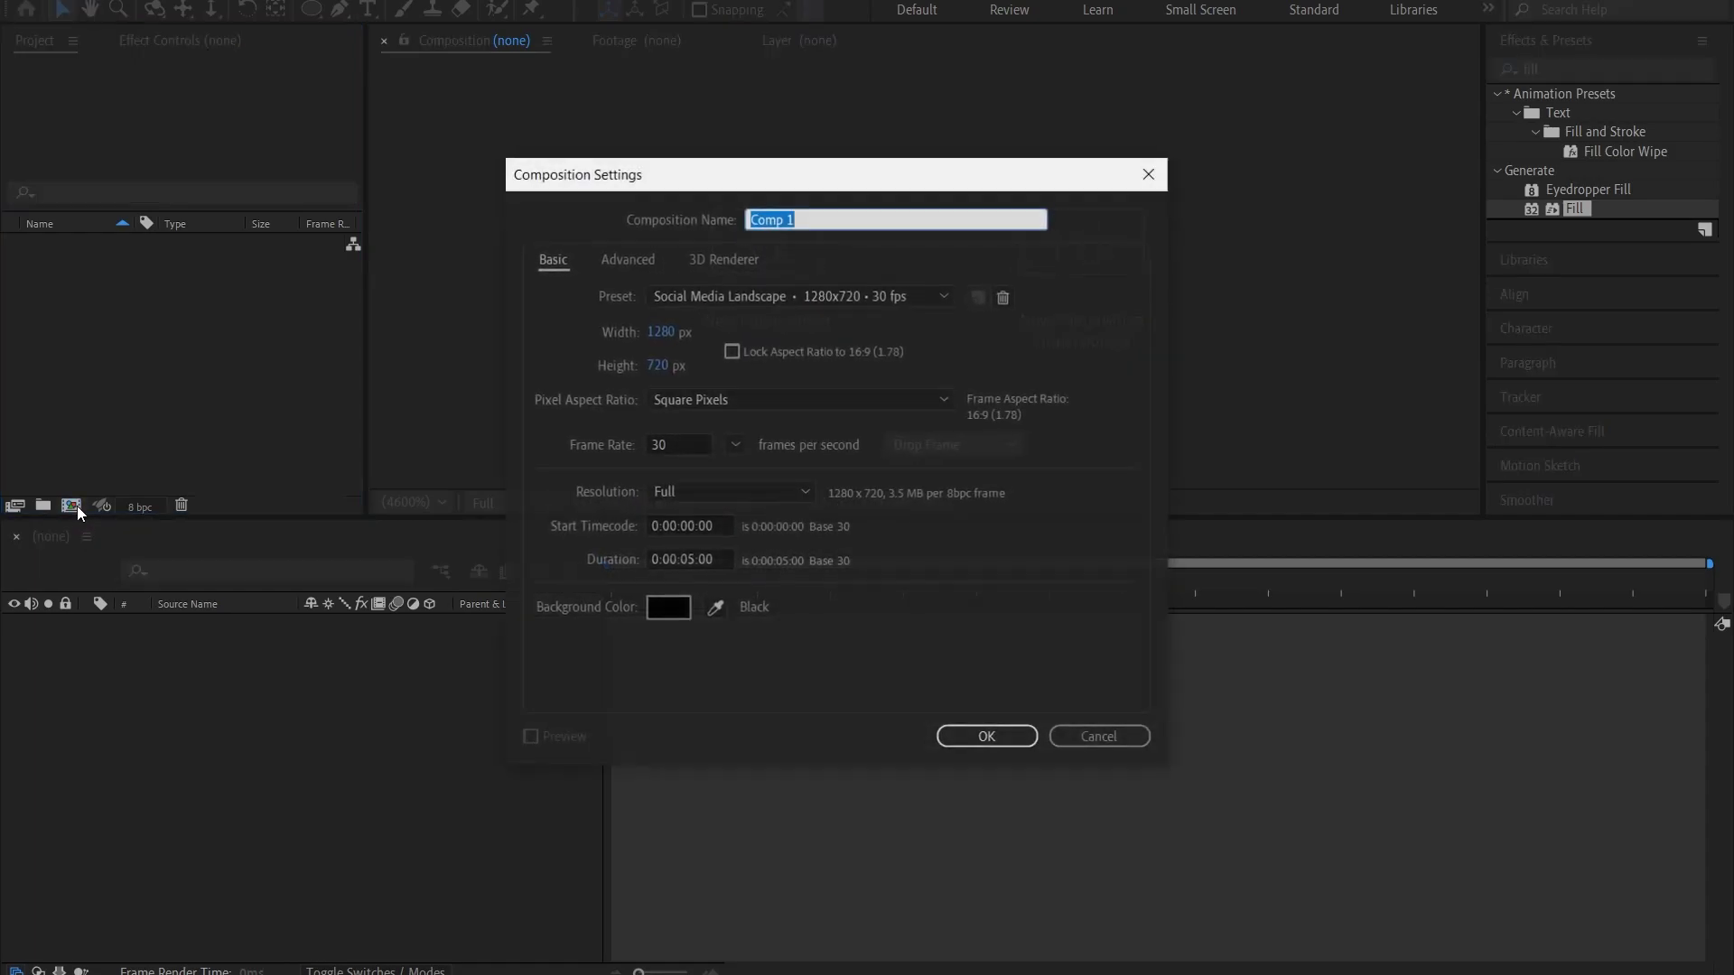
drag(696, 178, 599, 172)
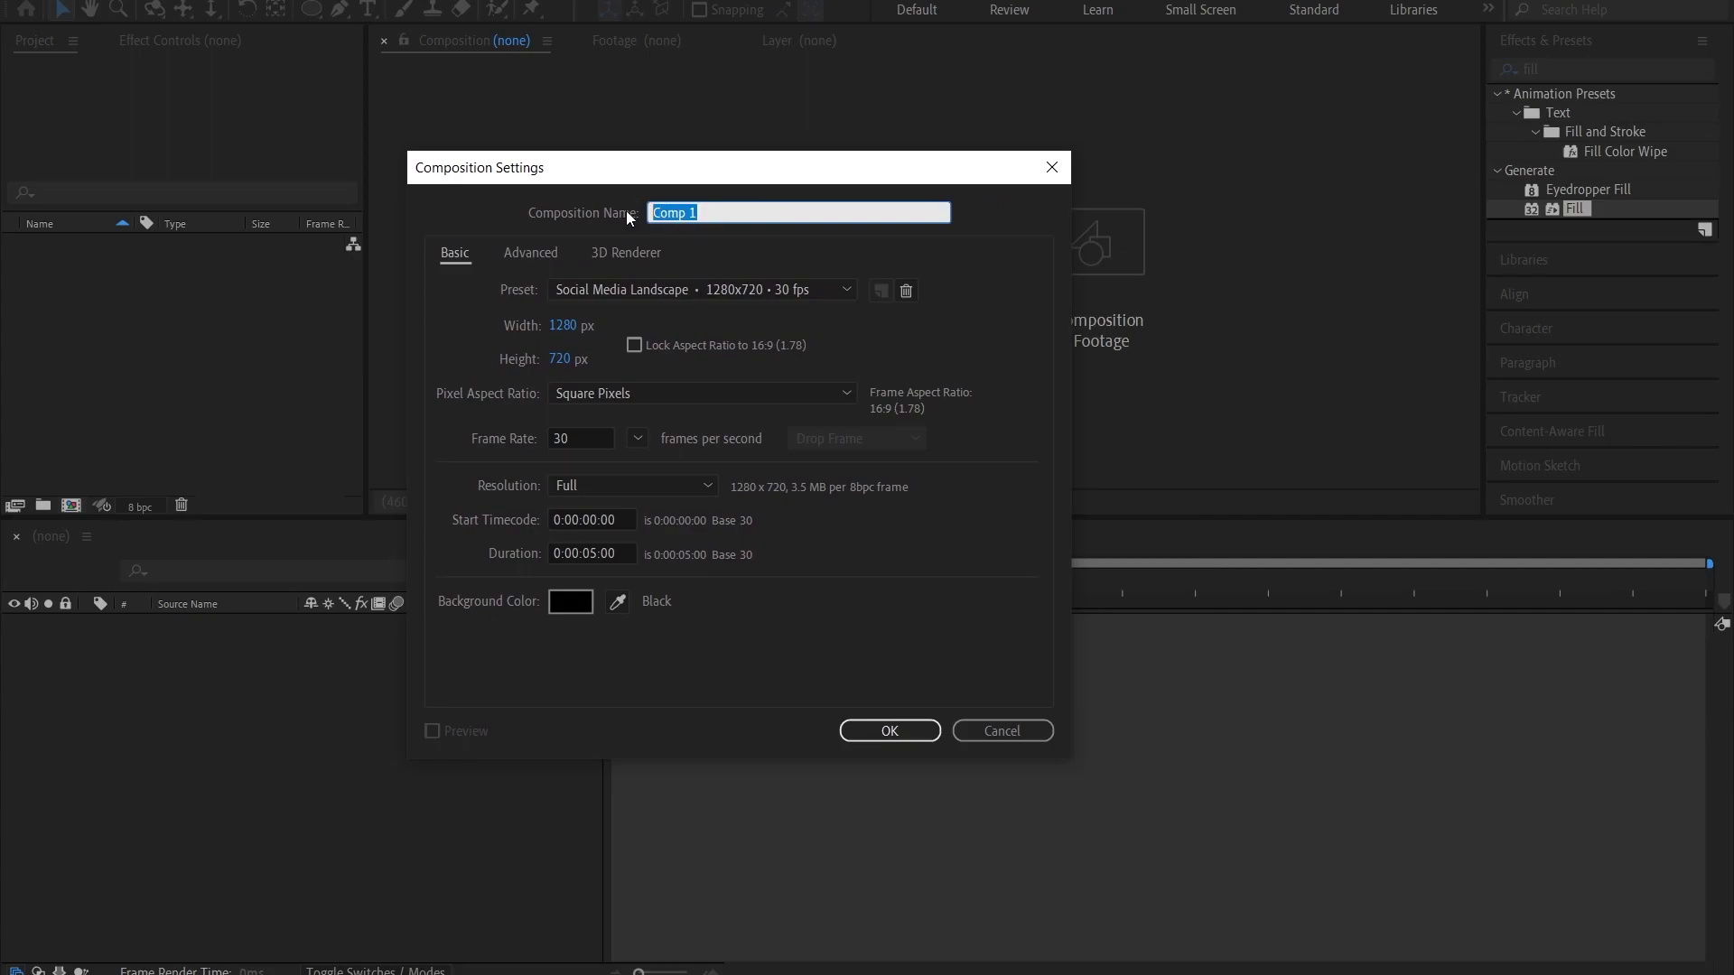
text(Torn)
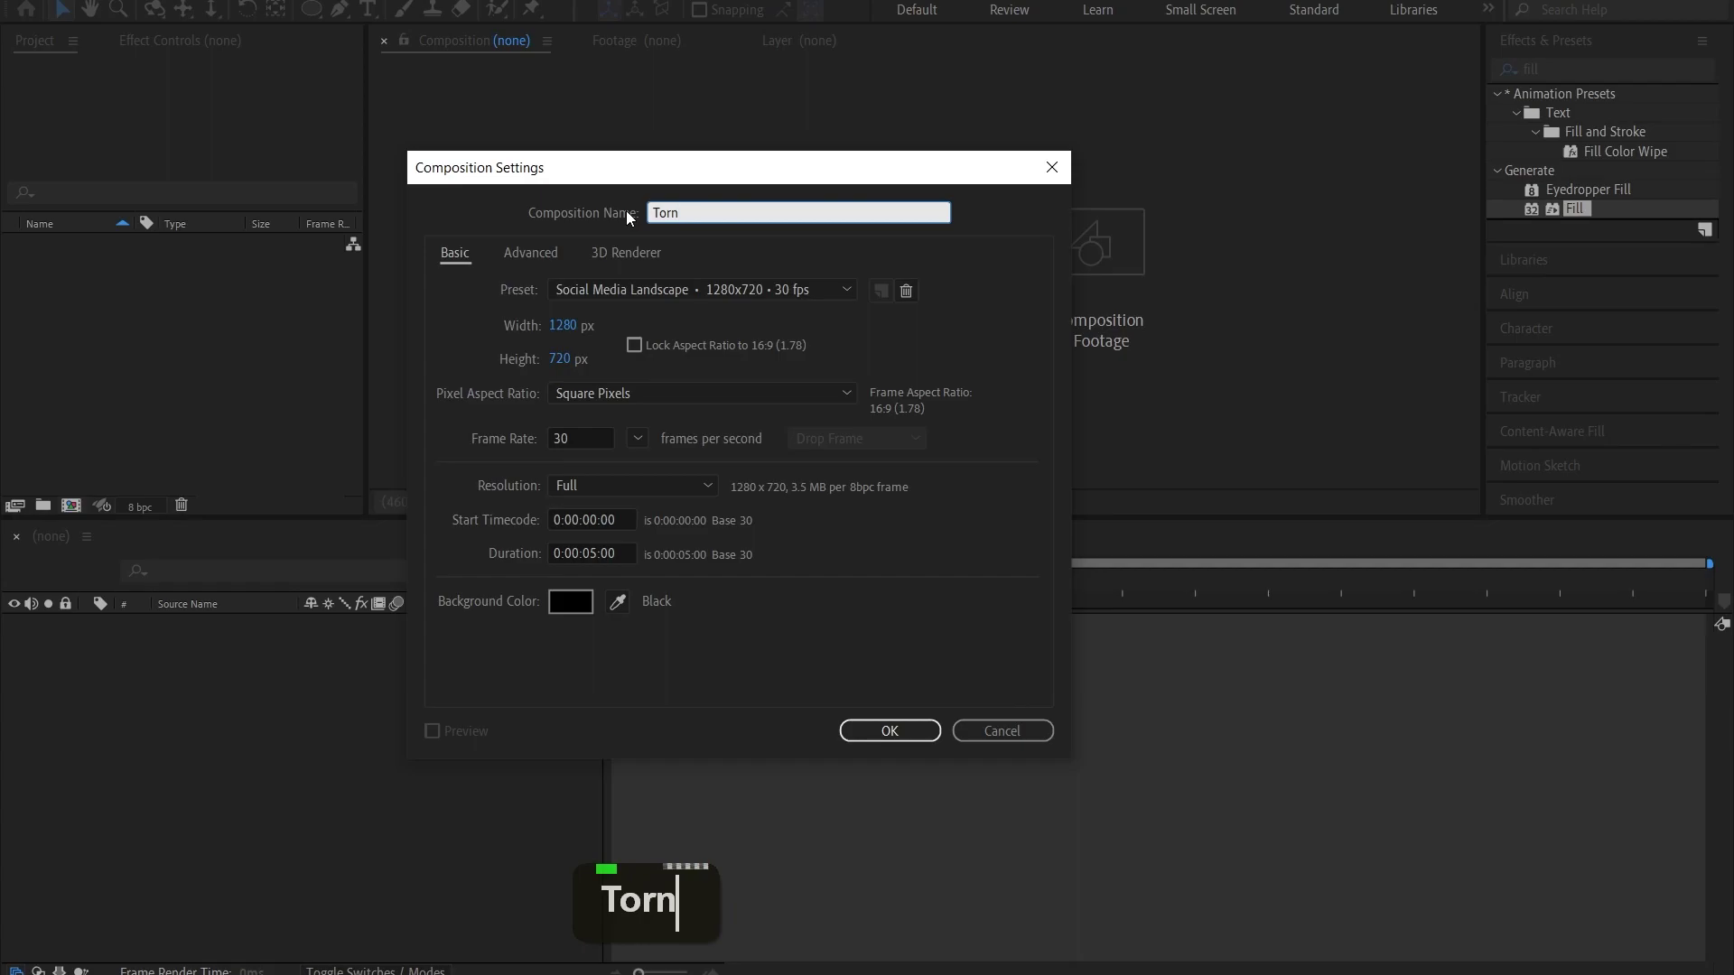
text(ado Animation Main)
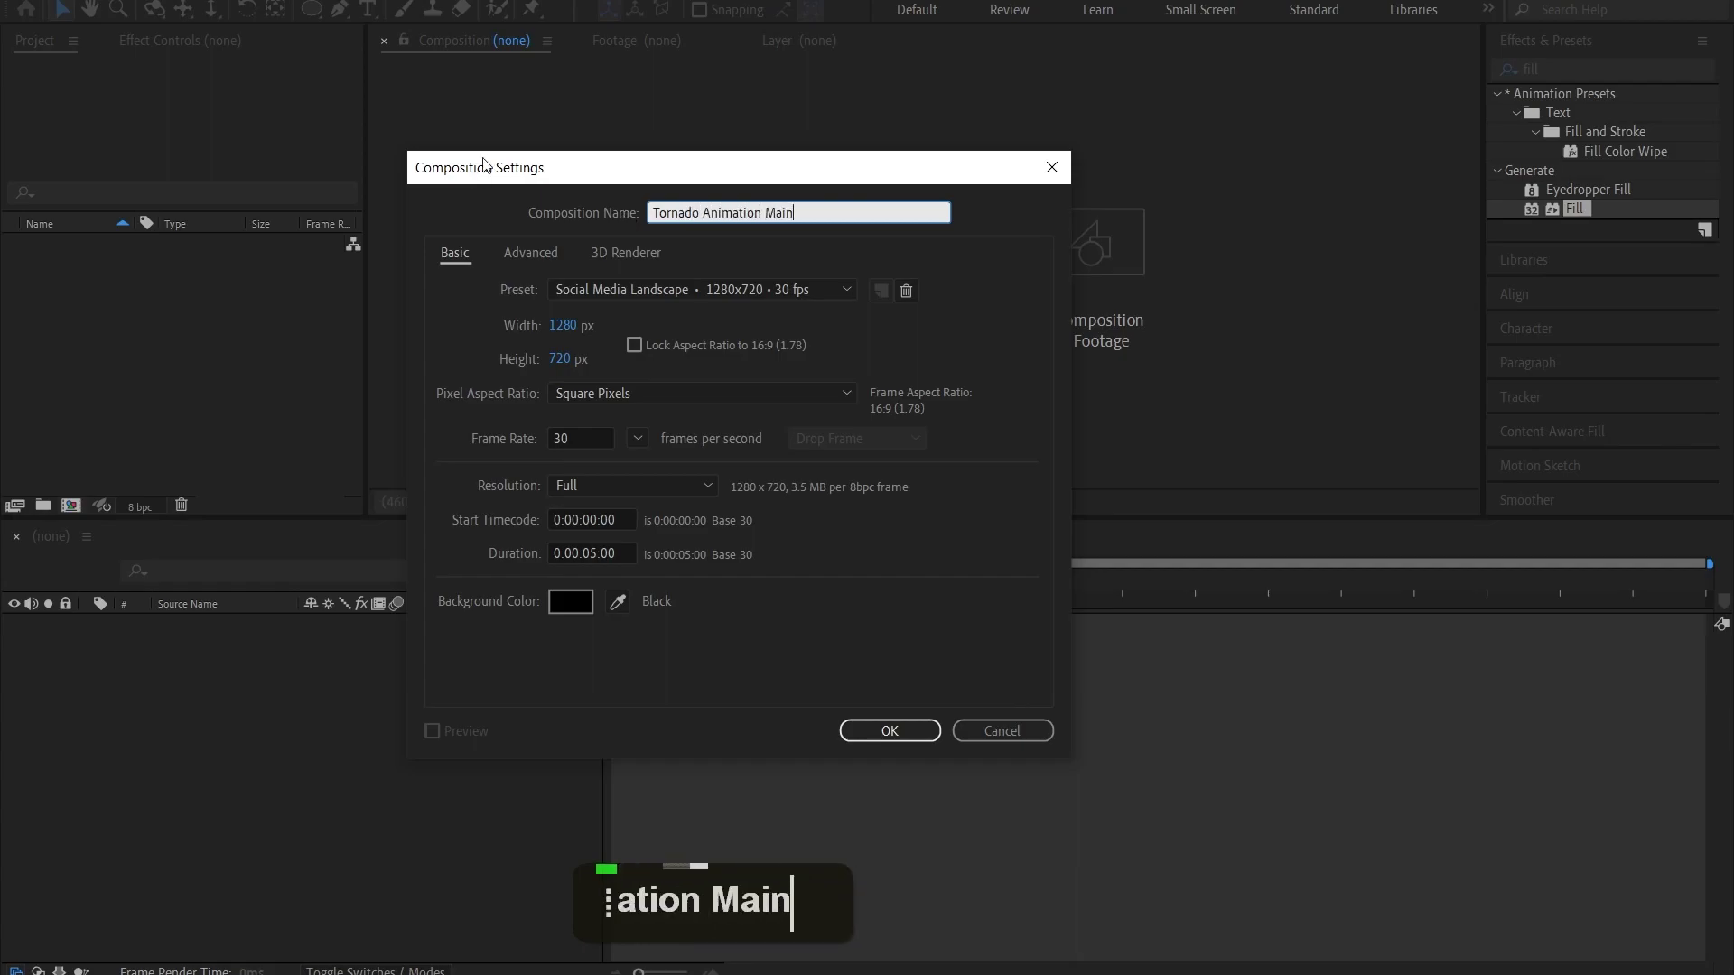
Set the new composition's width to 1280 px and height to 720 px
click(564, 326)
click(567, 352)
double_click(566, 325)
text(12)
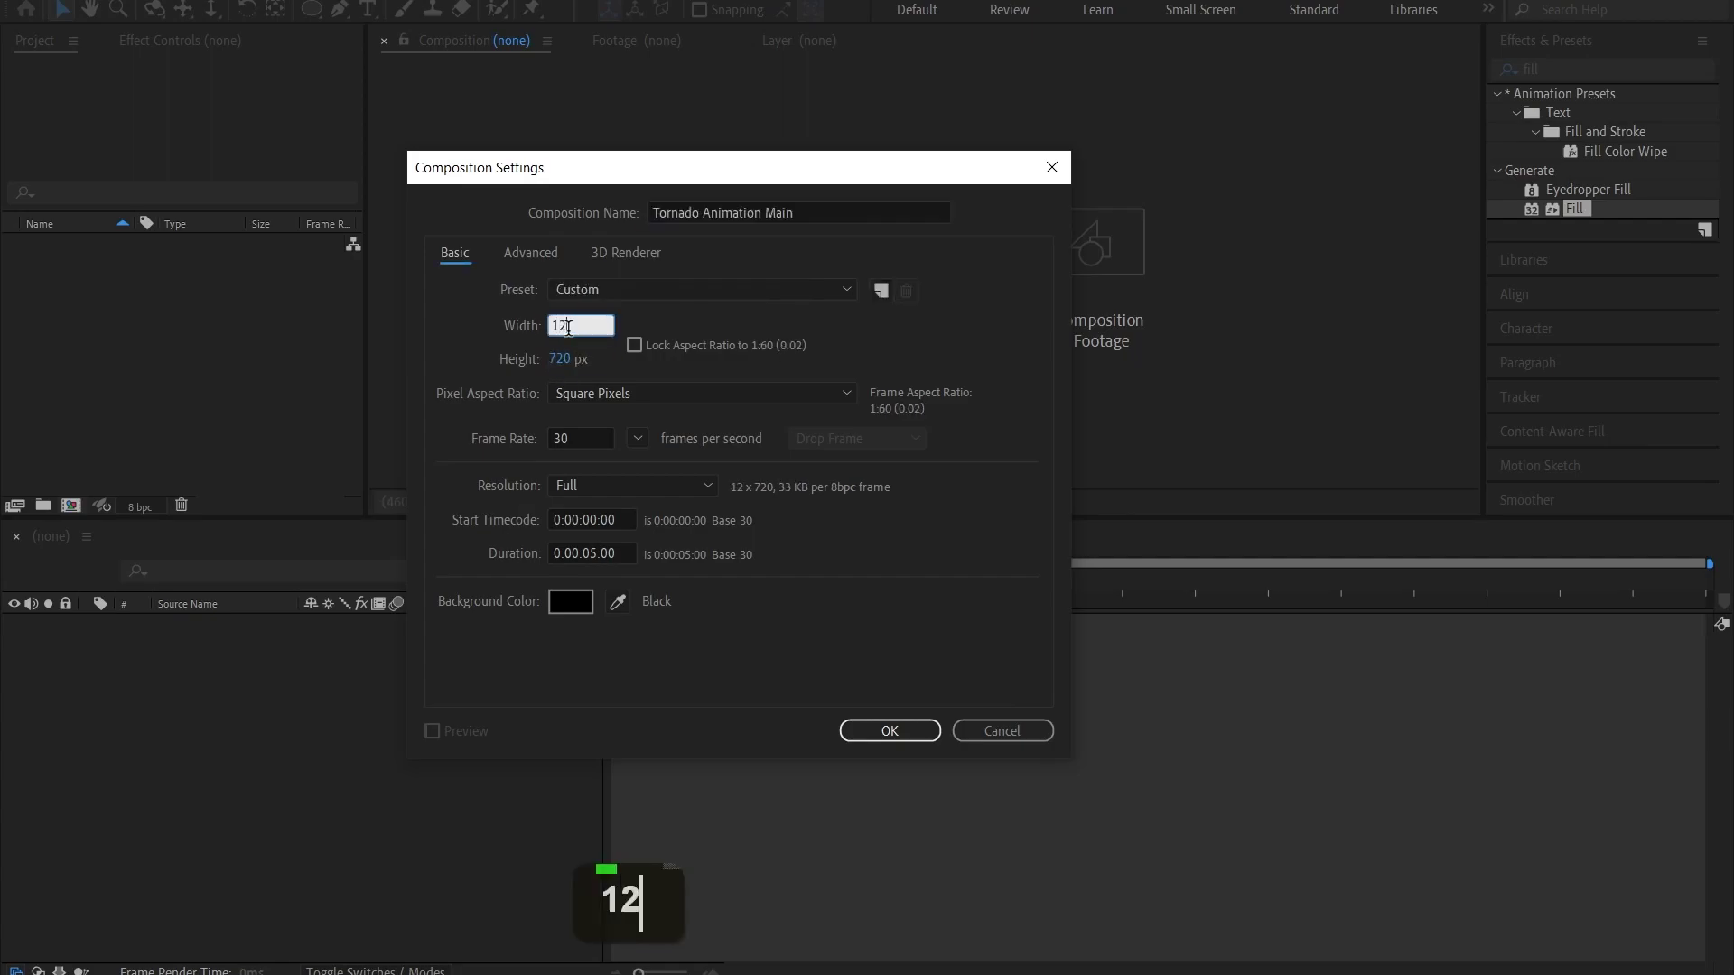
text(80)
key(Tab)
text(720)
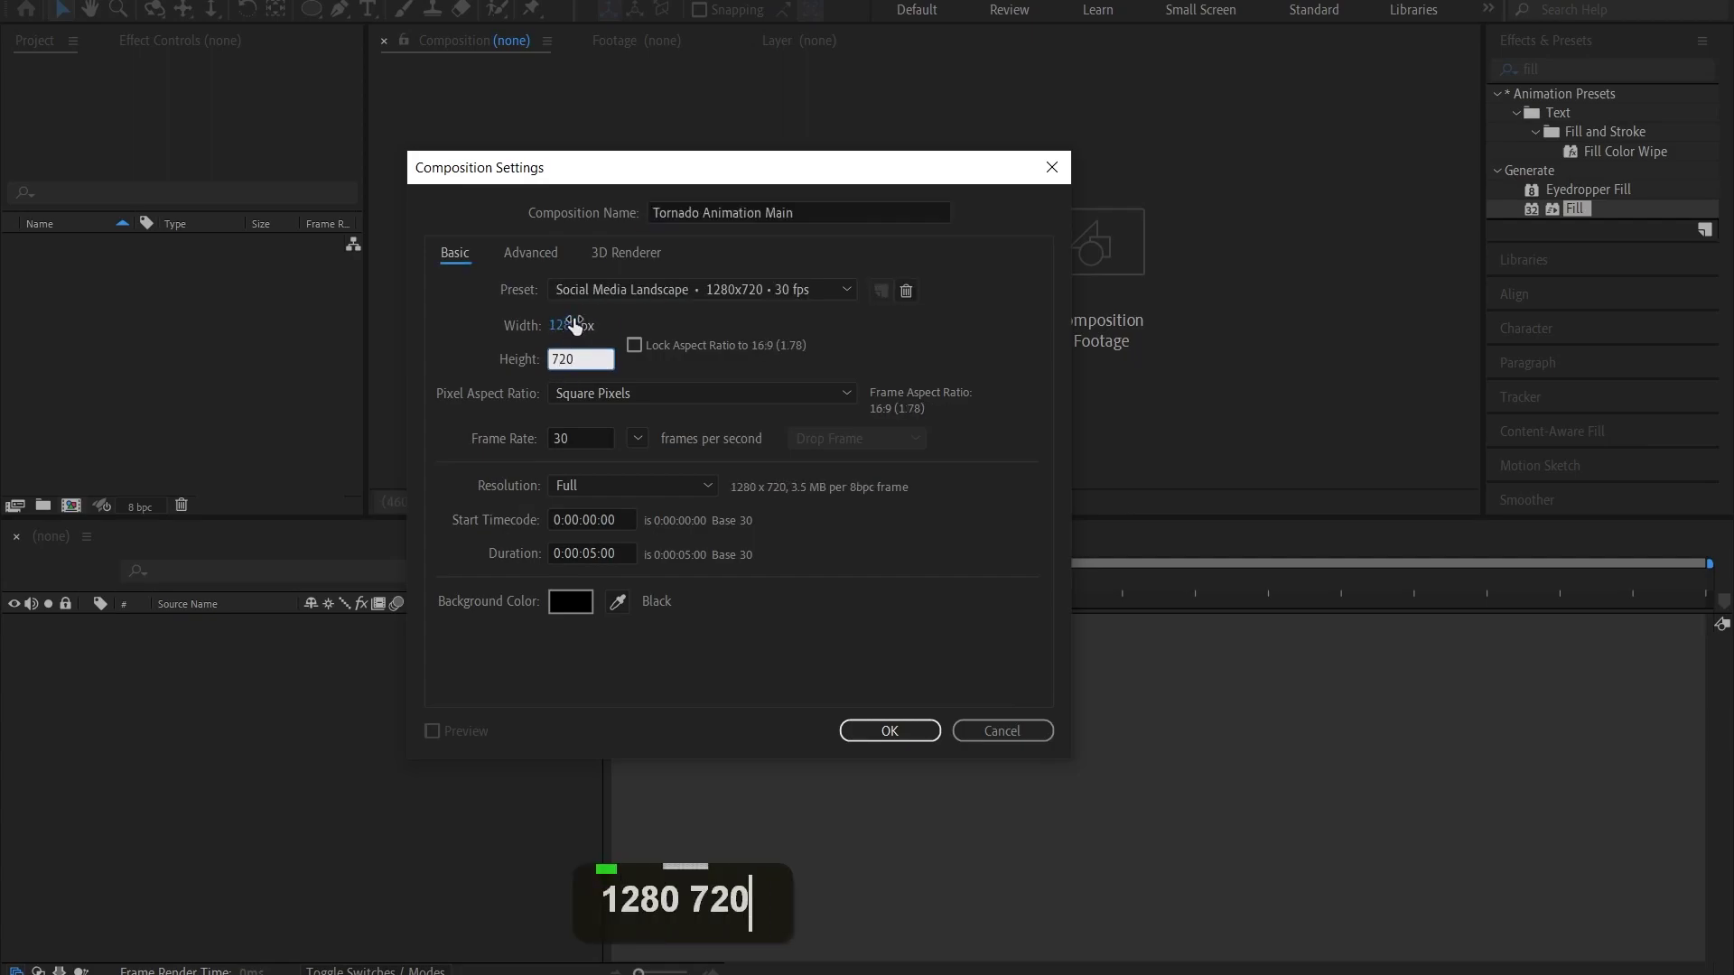
Create the composition at 30 frames per second with a duration of 0:00:05:00 and a black background
click(640, 440)
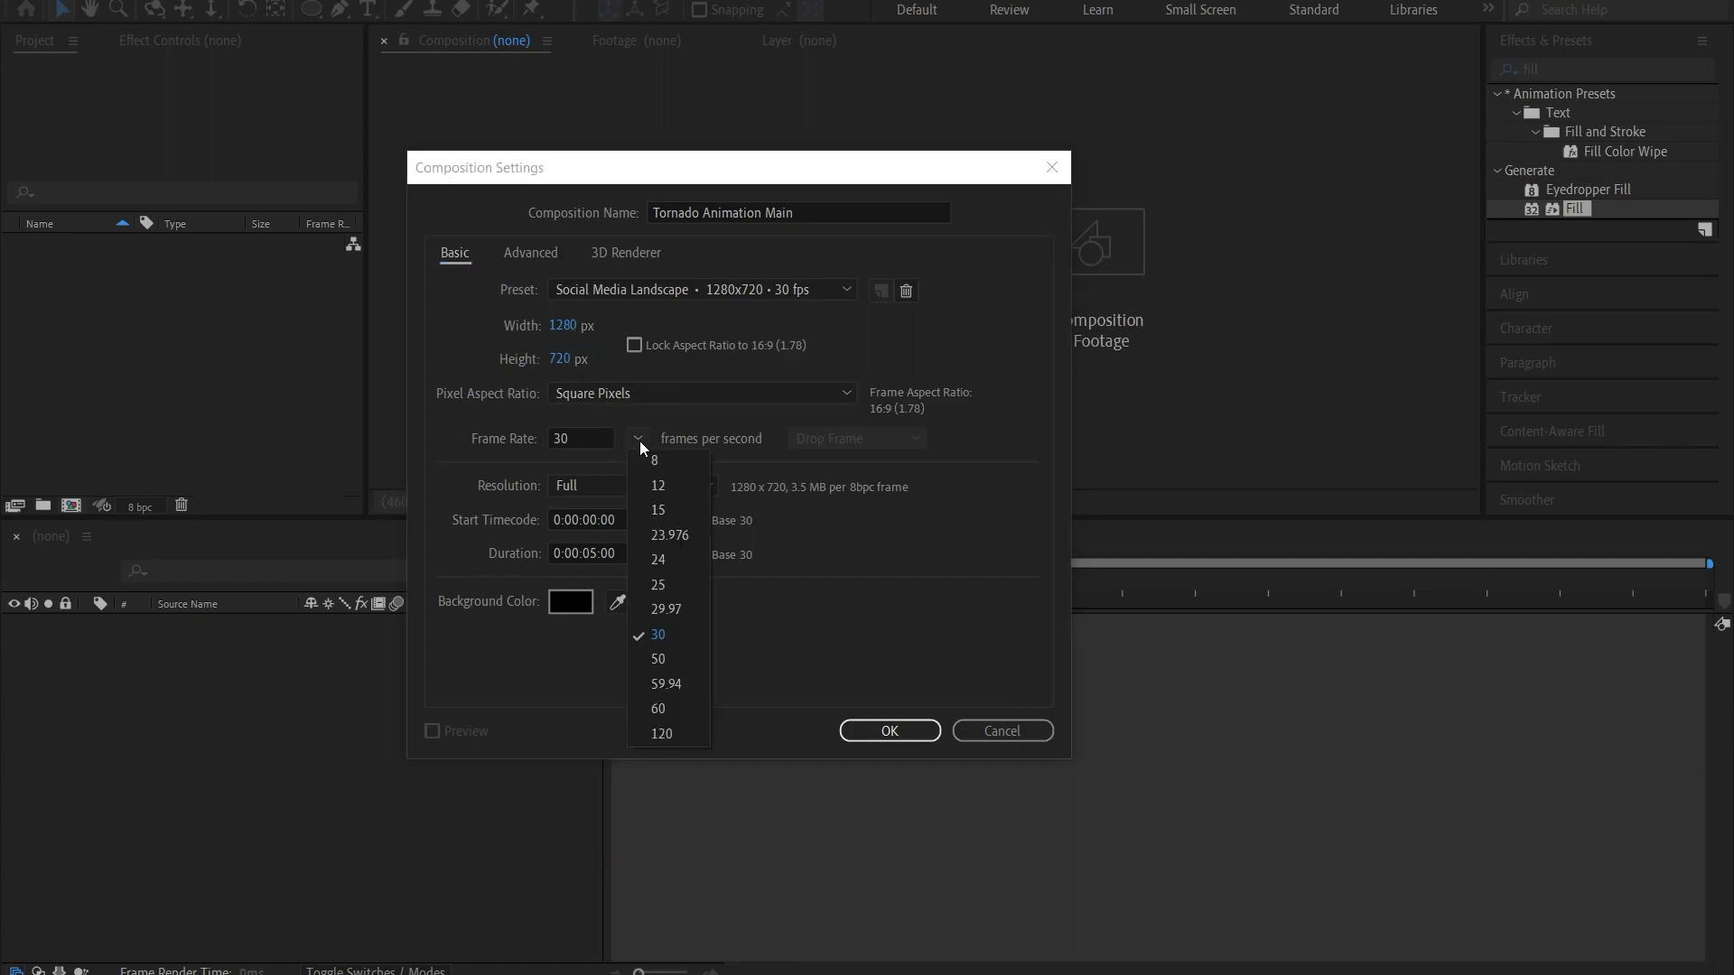
click(678, 635)
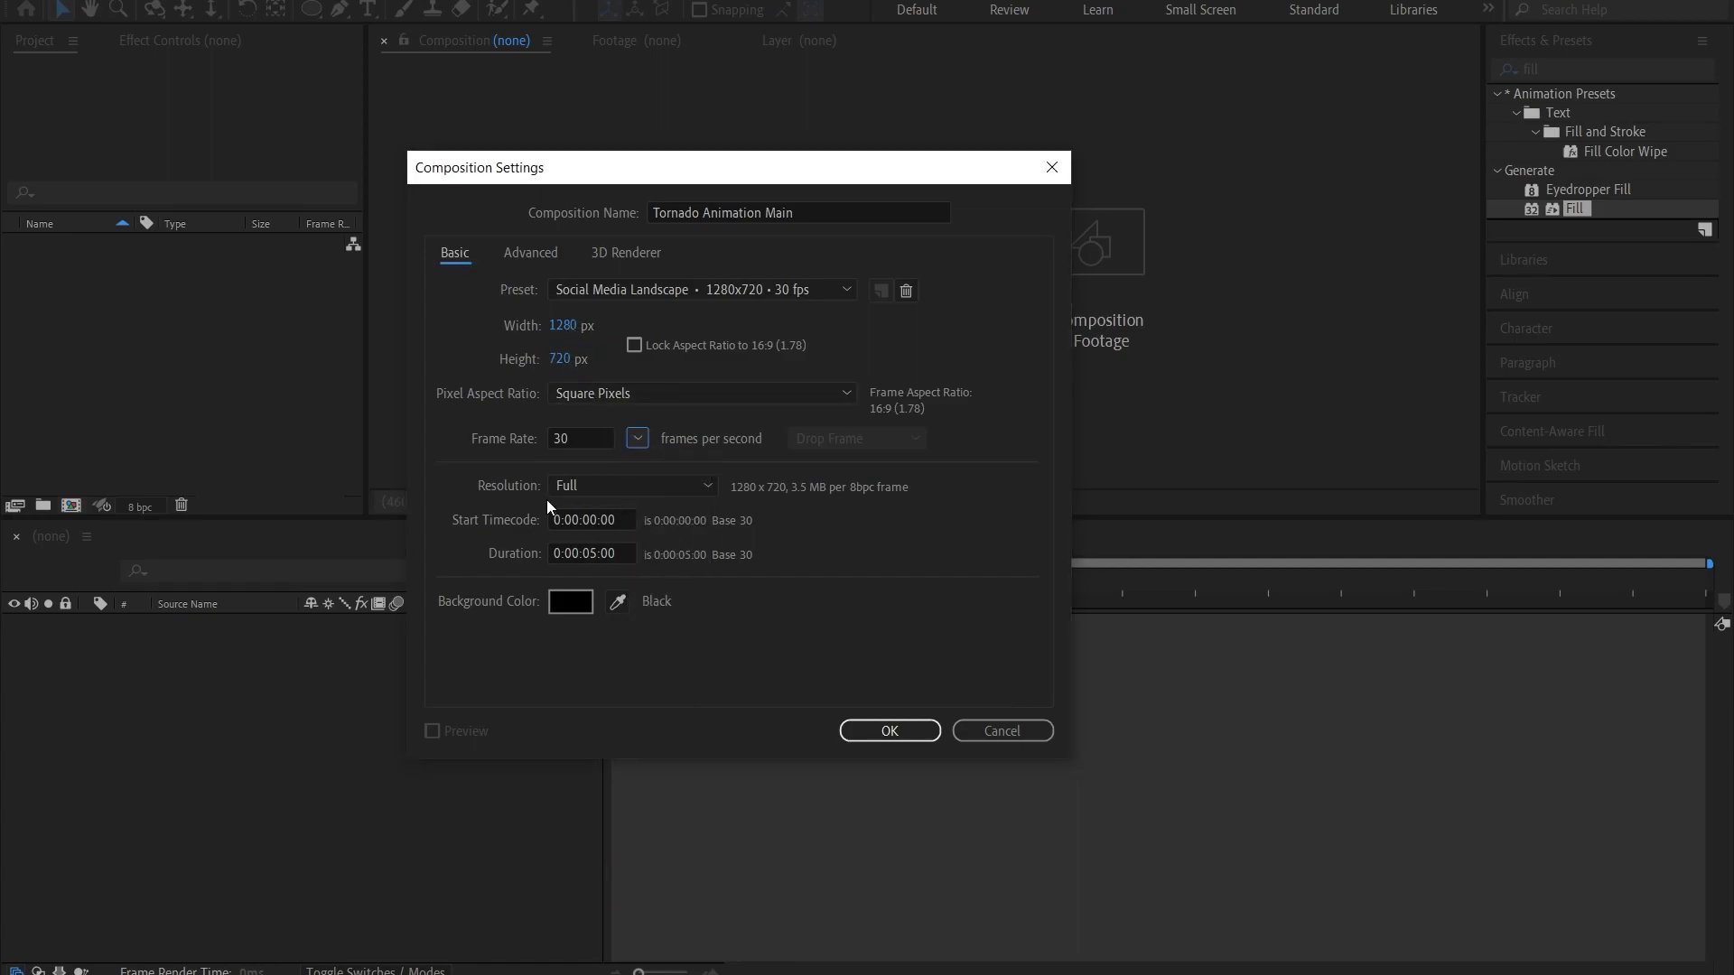
click(628, 554)
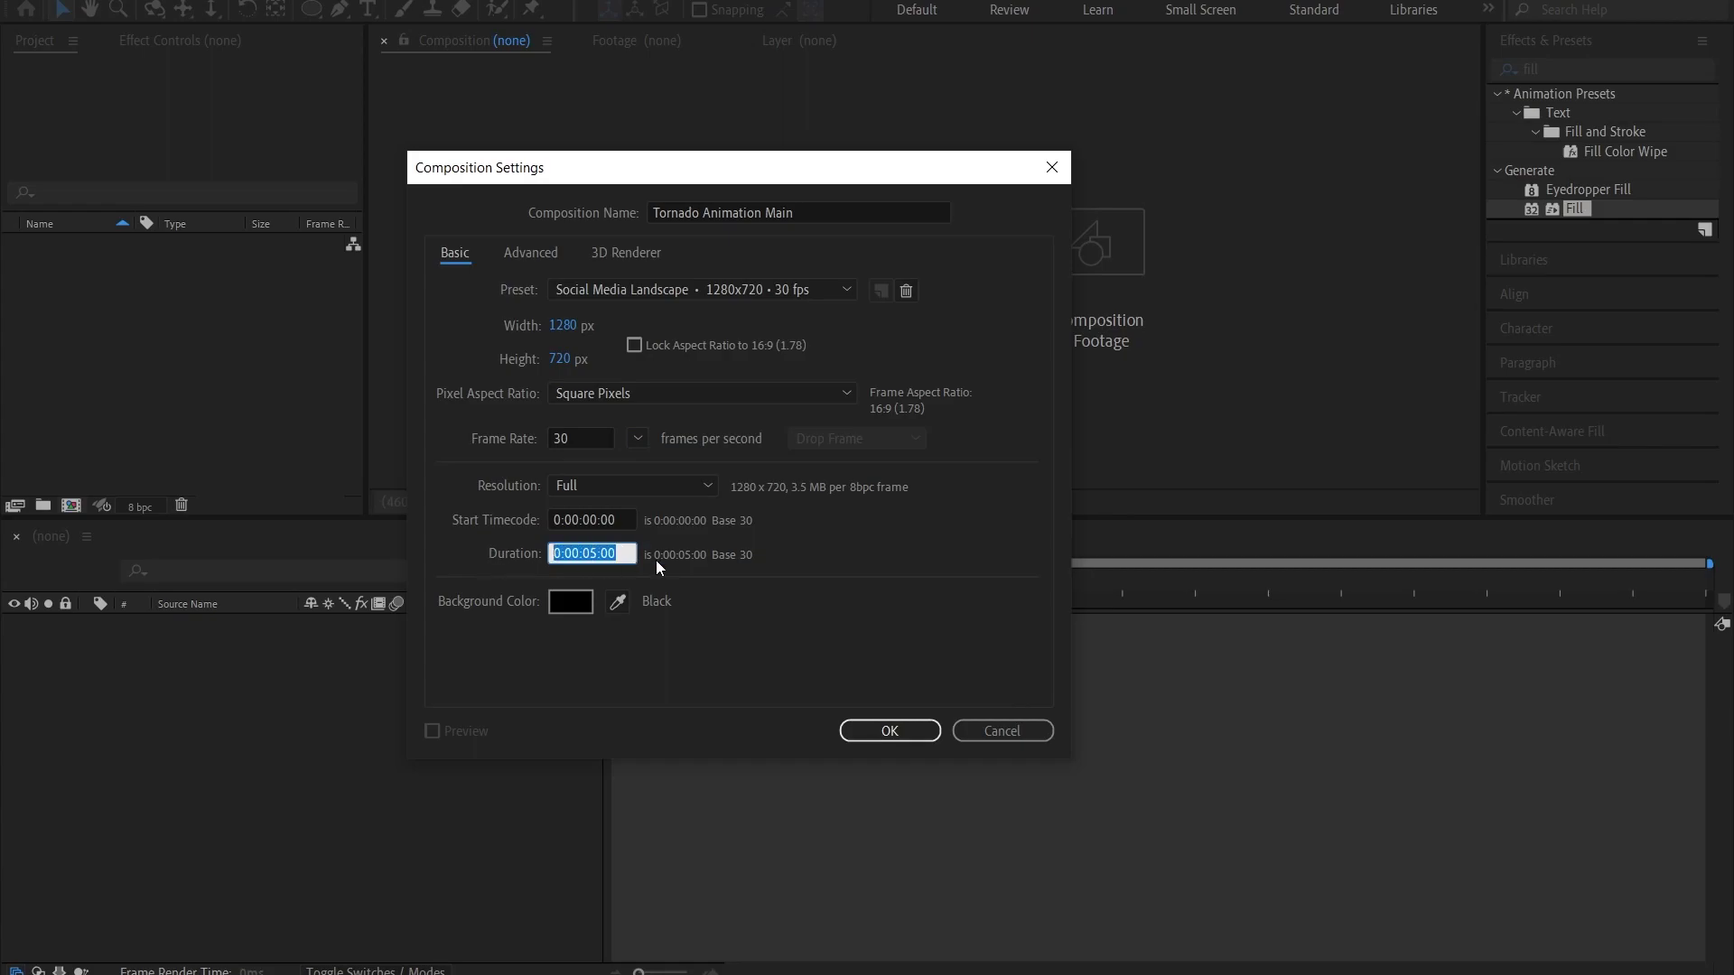
click(568, 608)
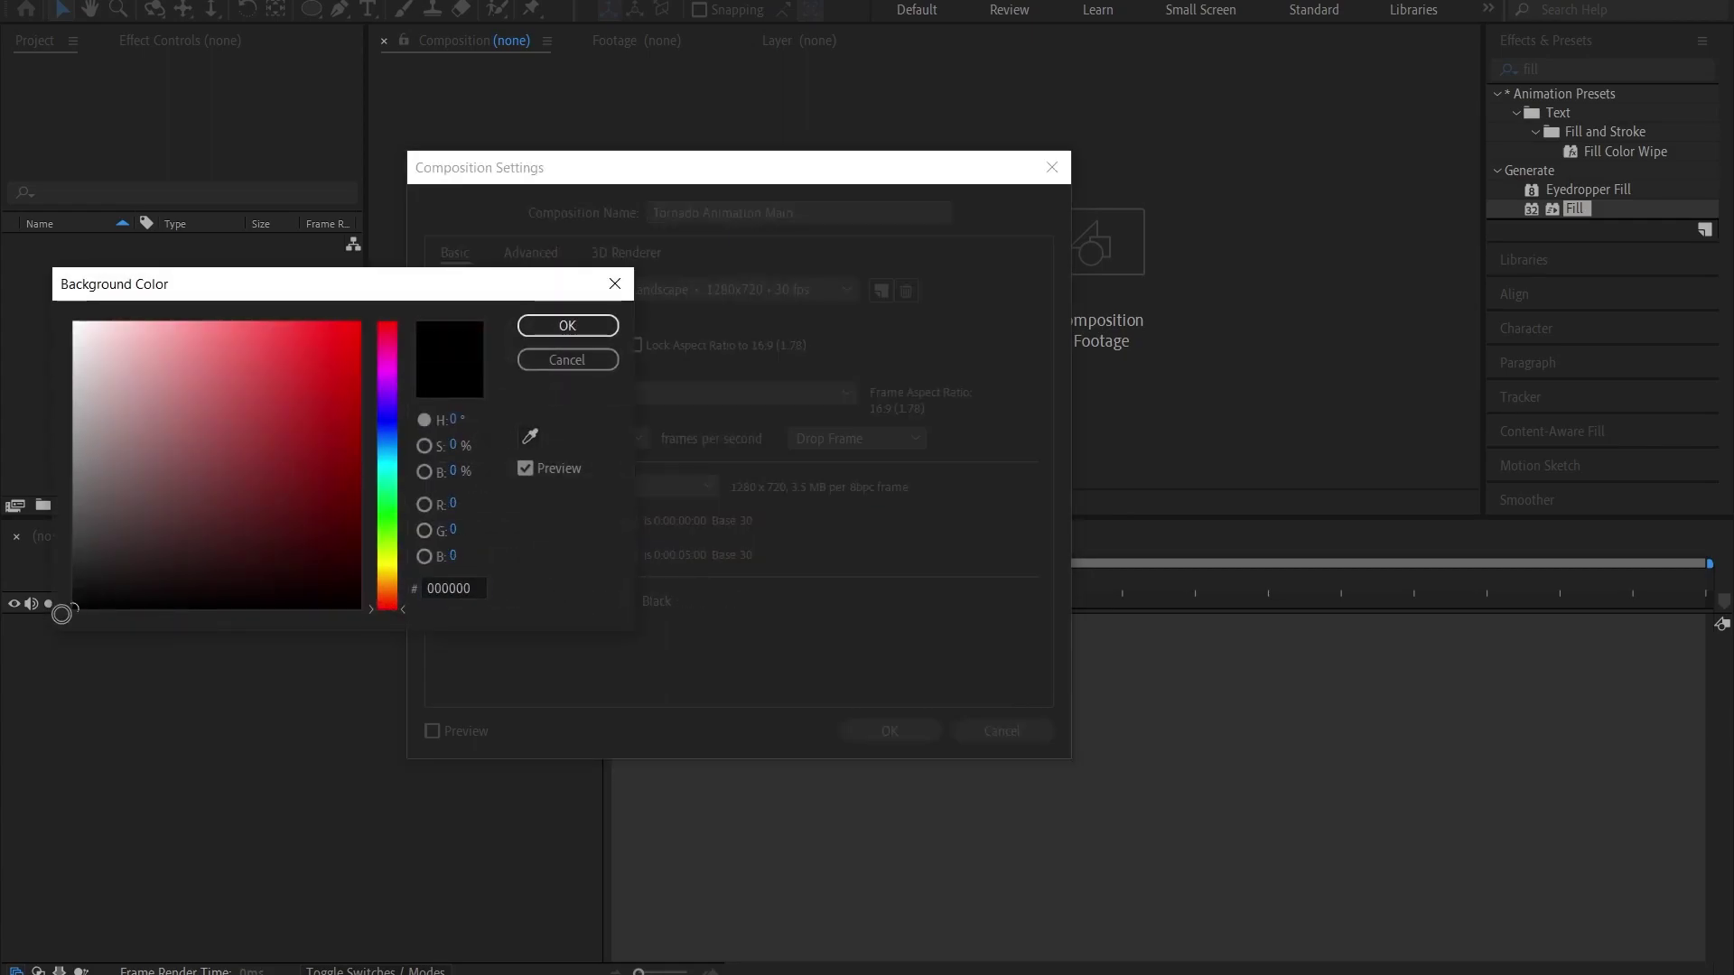
click(577, 327)
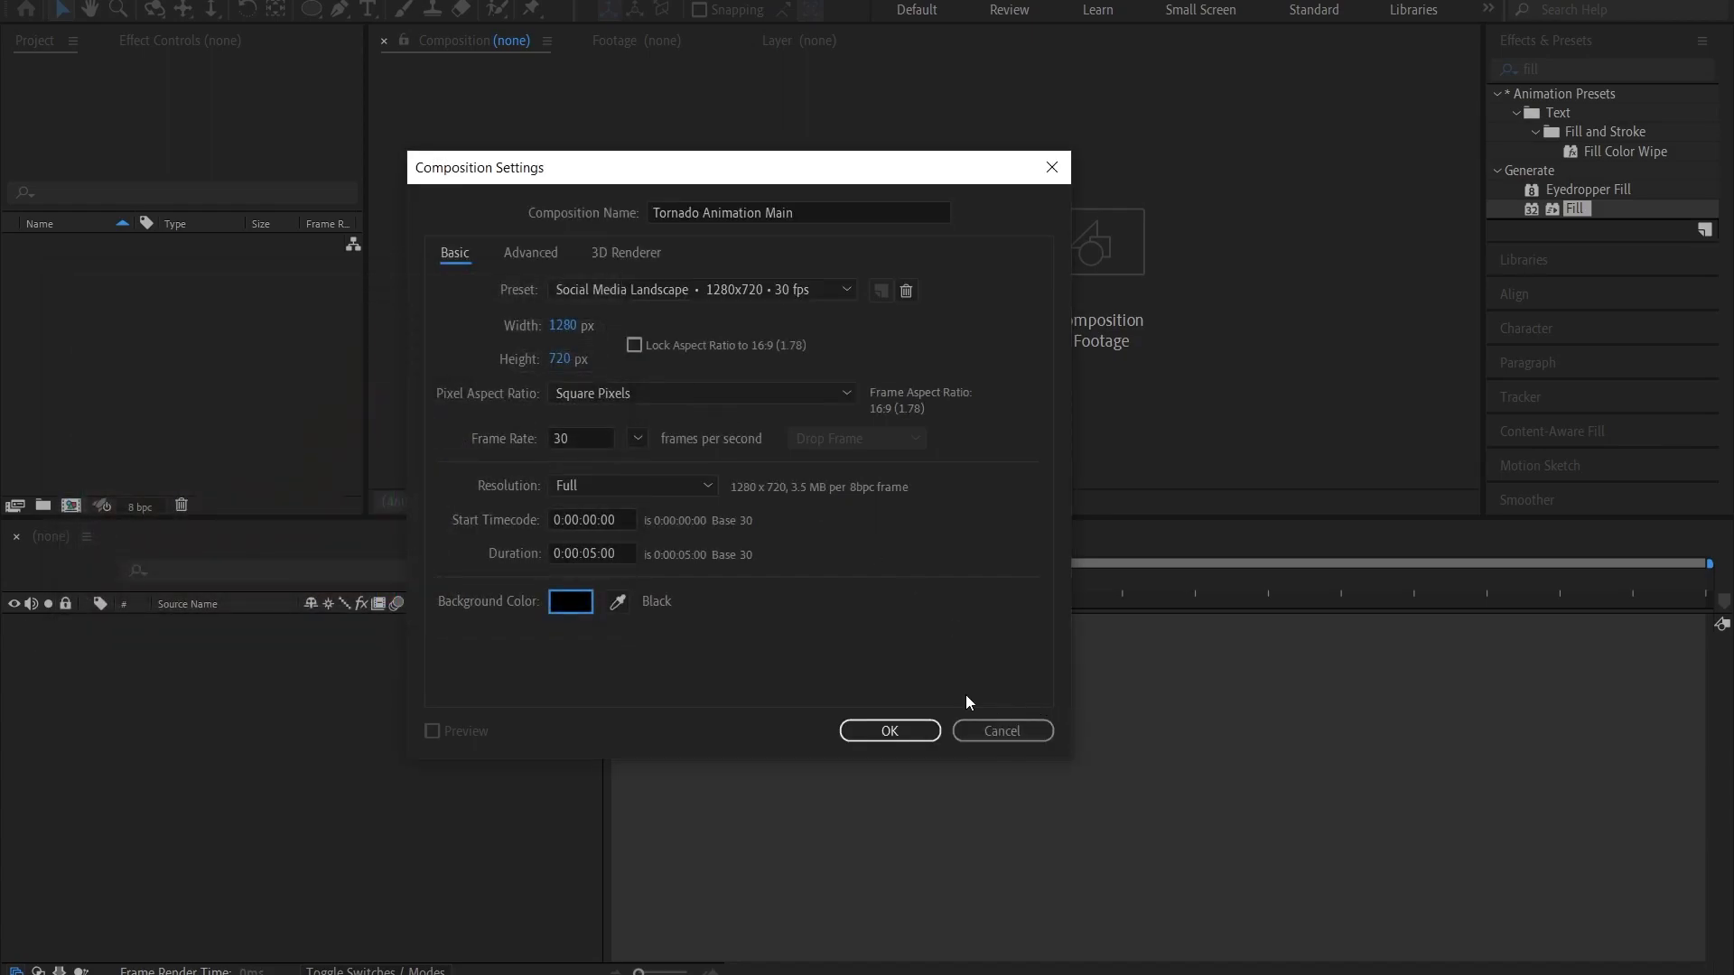
click(876, 731)
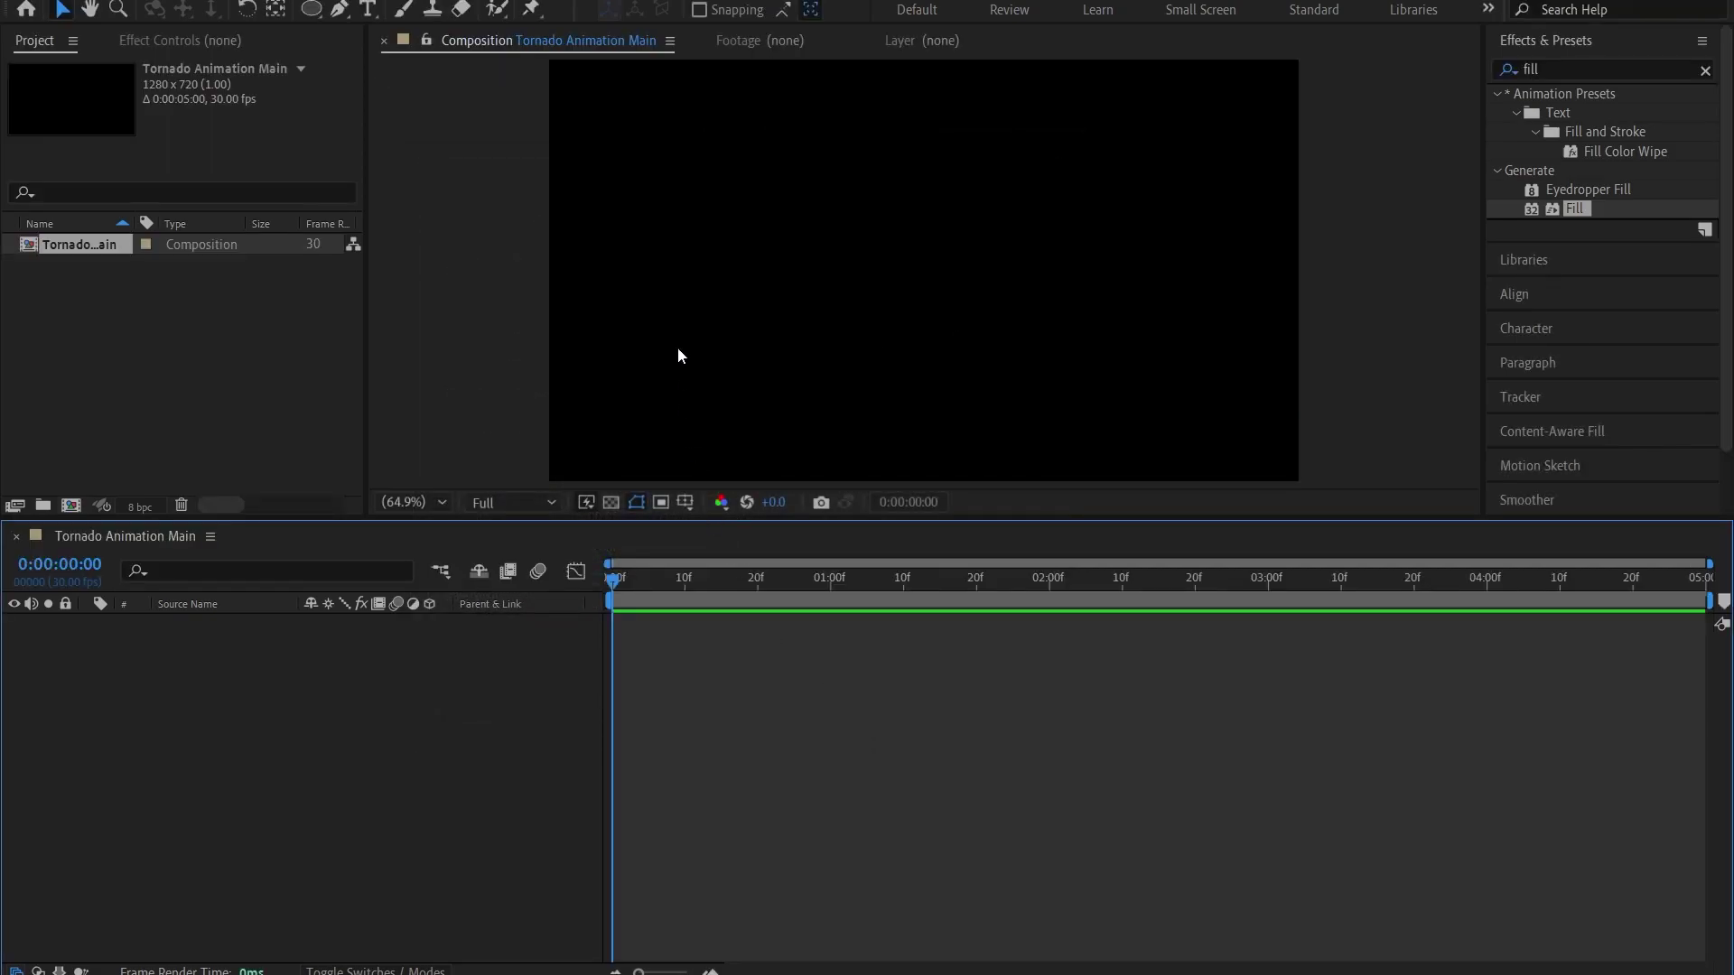
Choose the Ellipse tool and set the shape fill to None
click(317, 14)
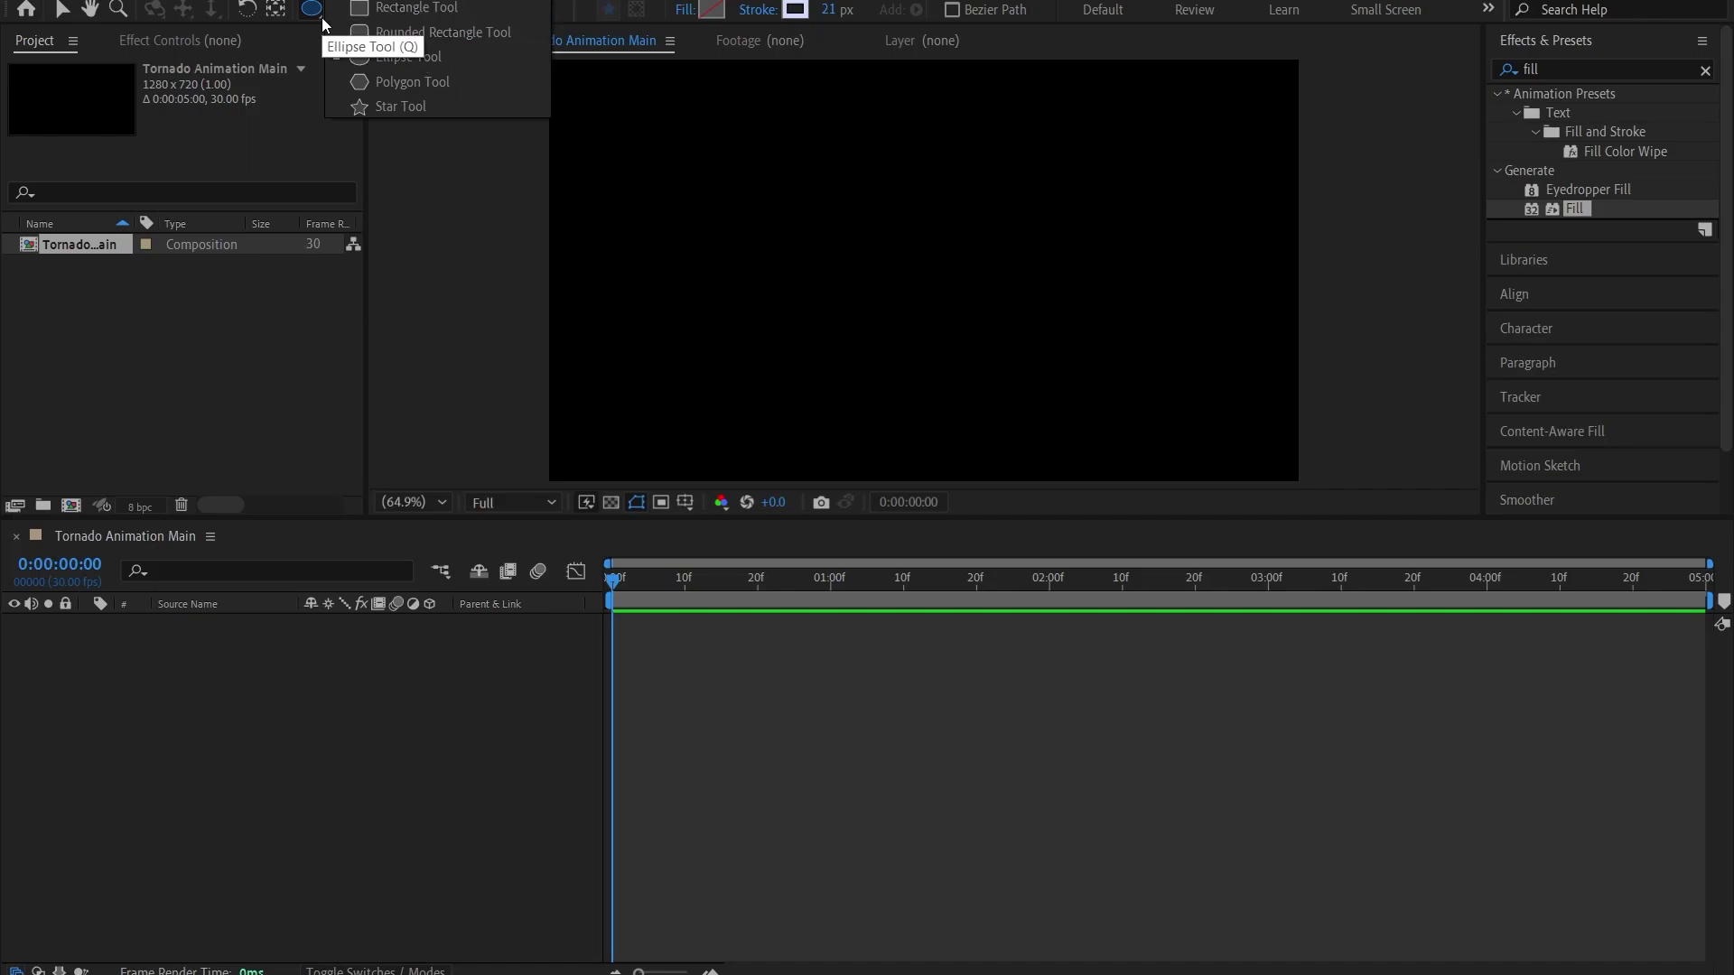
click(475, 63)
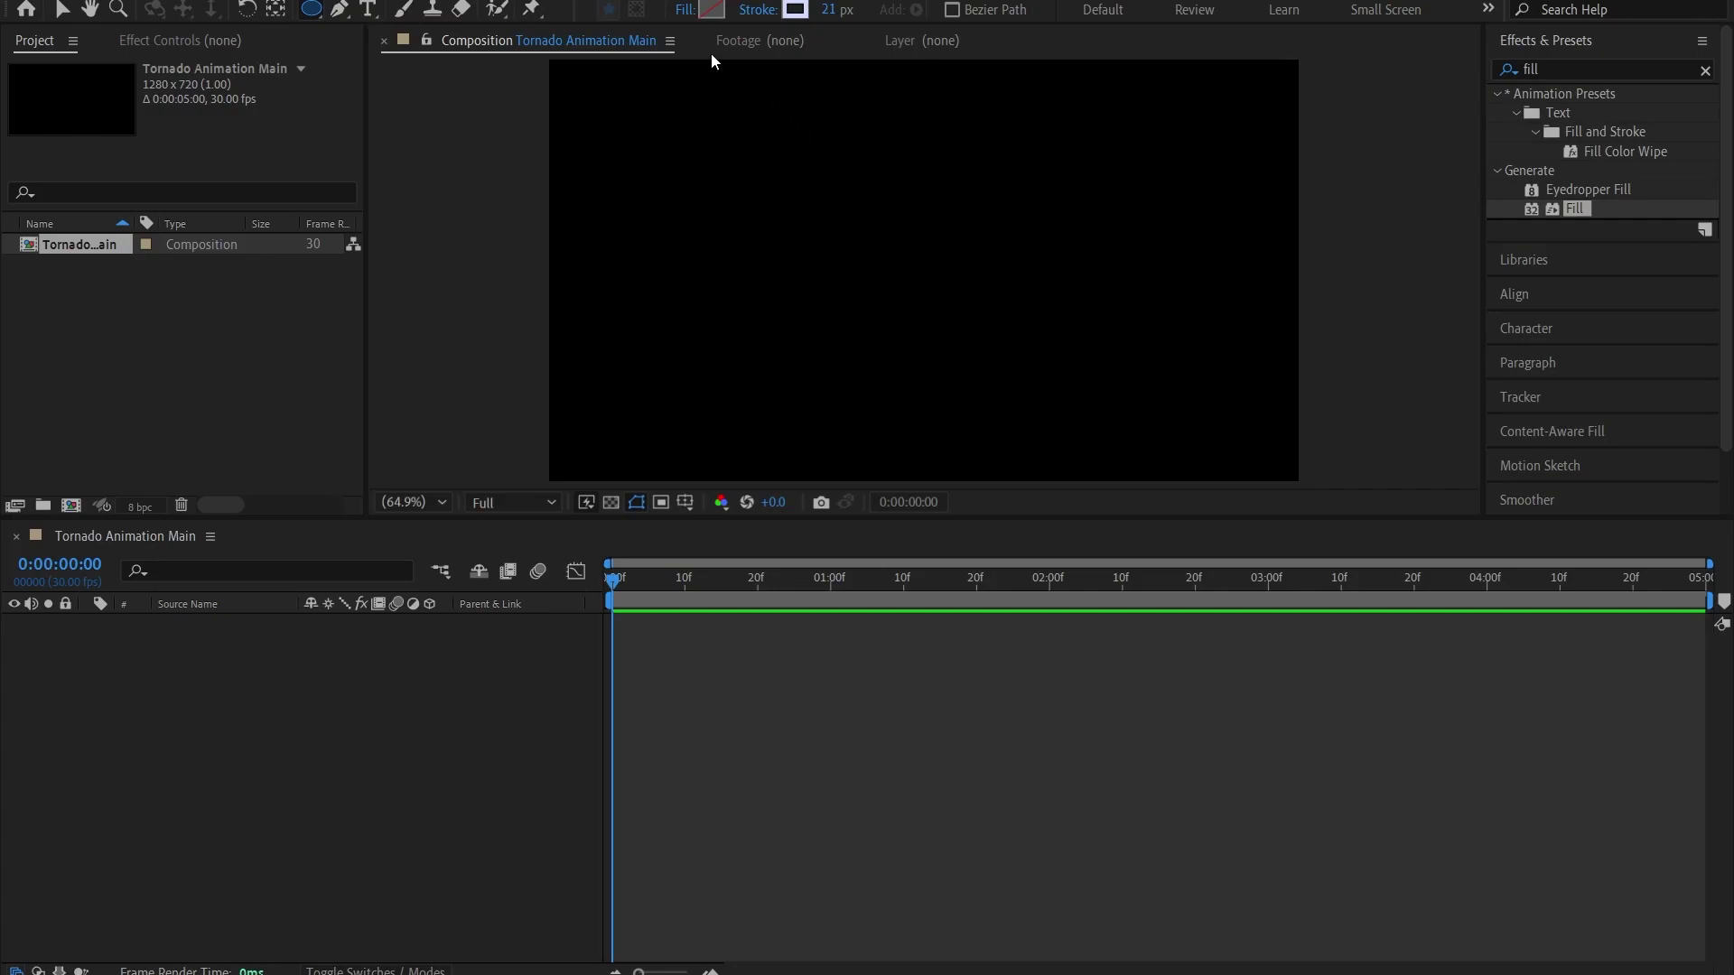
click(715, 13)
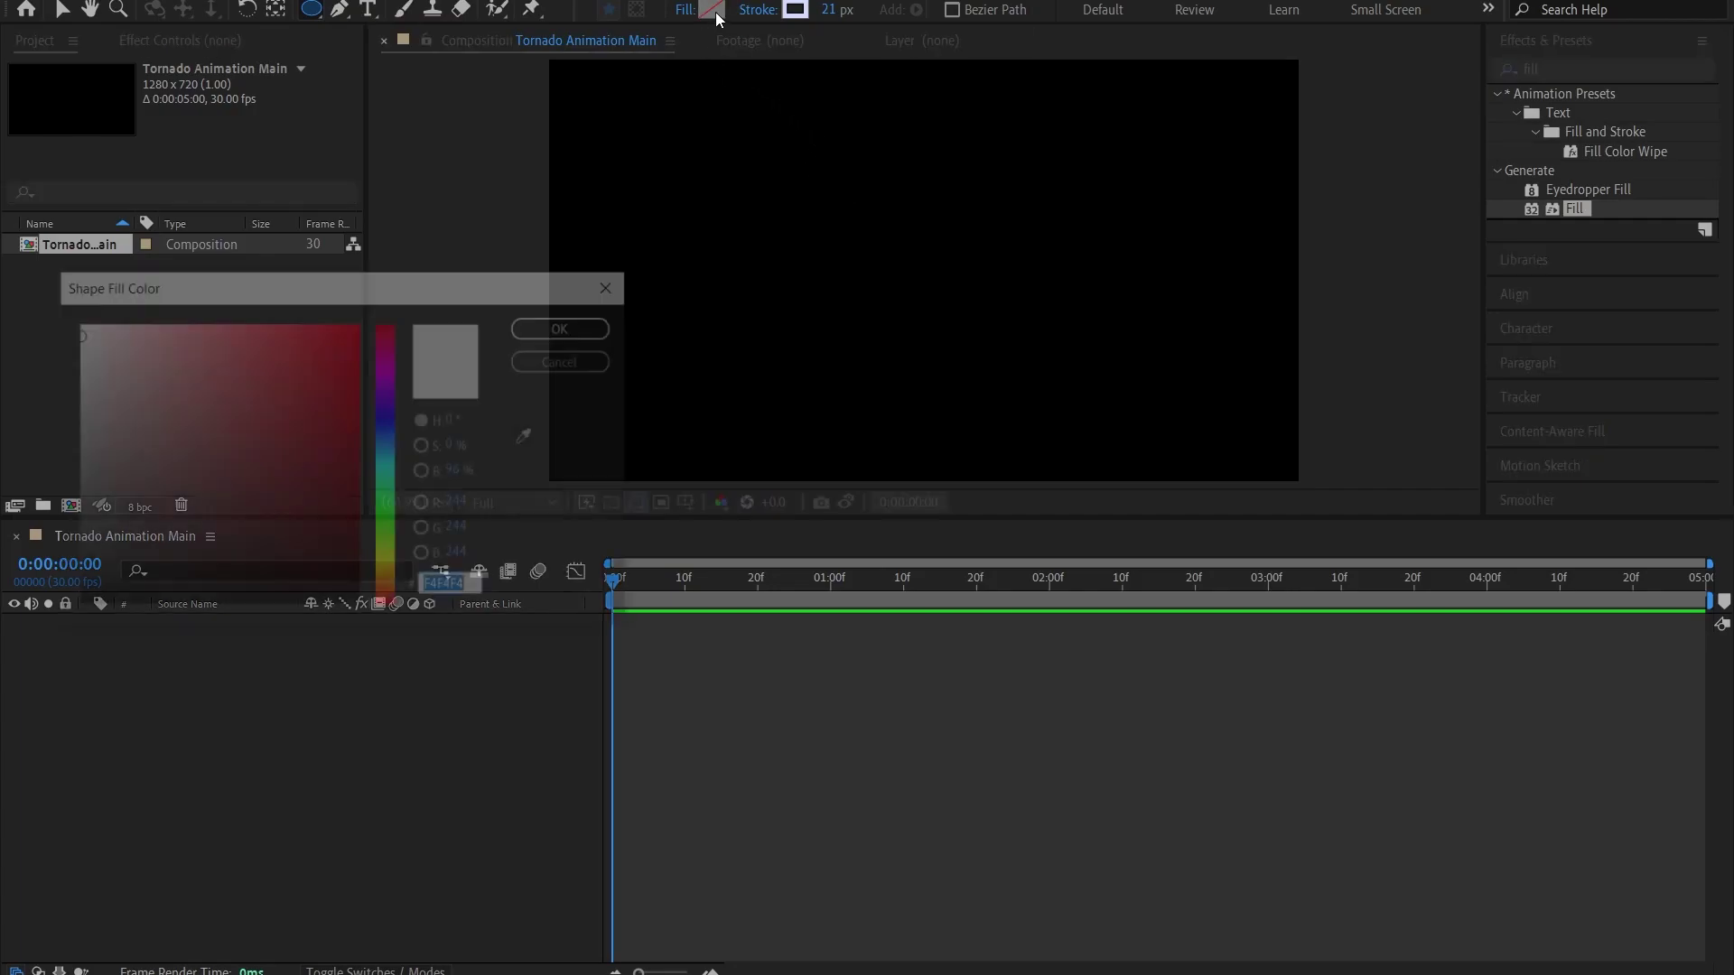
click(566, 325)
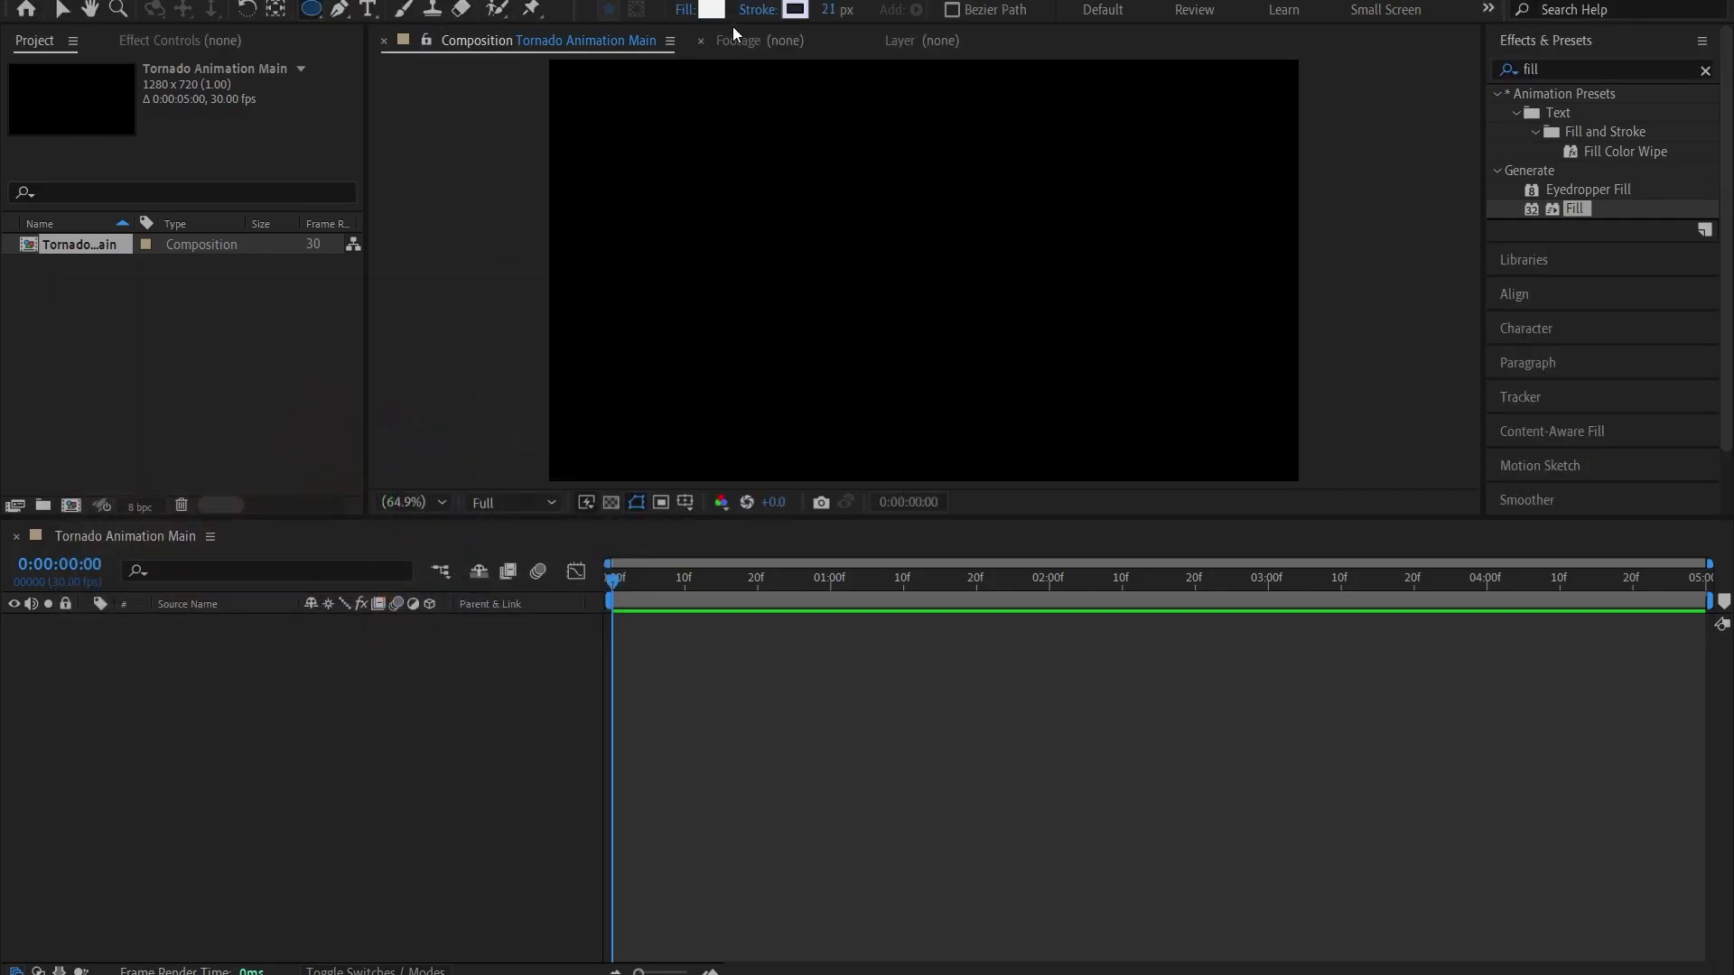
click(684, 11)
click(605, 116)
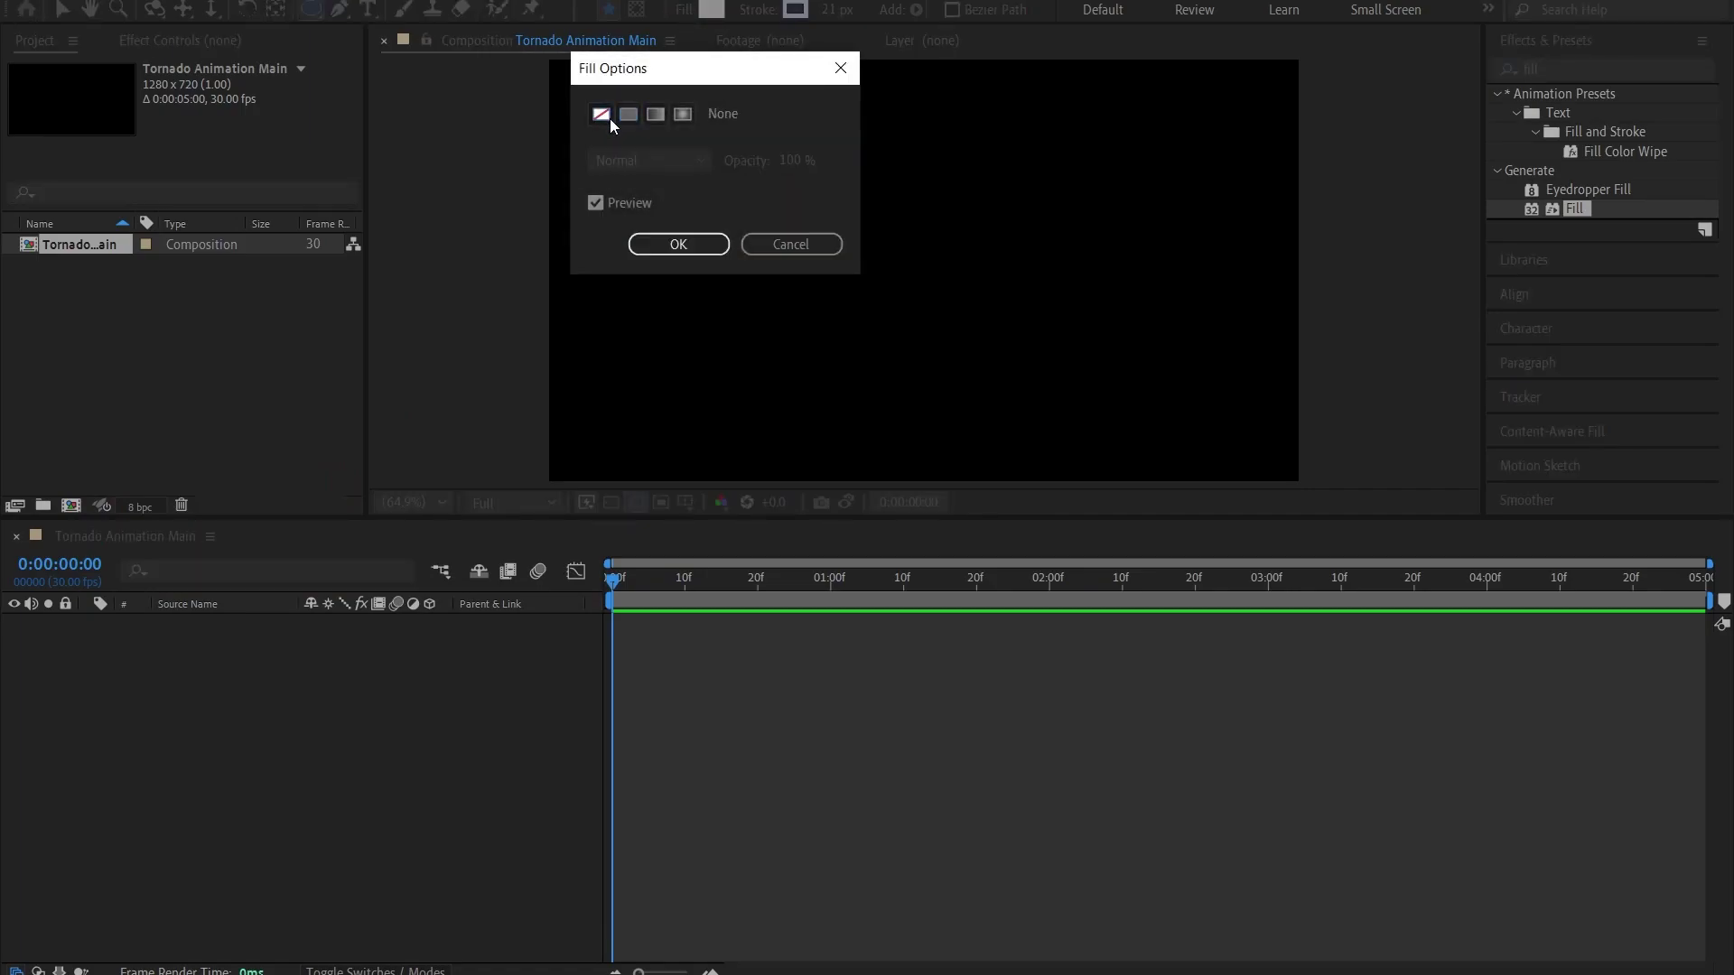
click(677, 244)
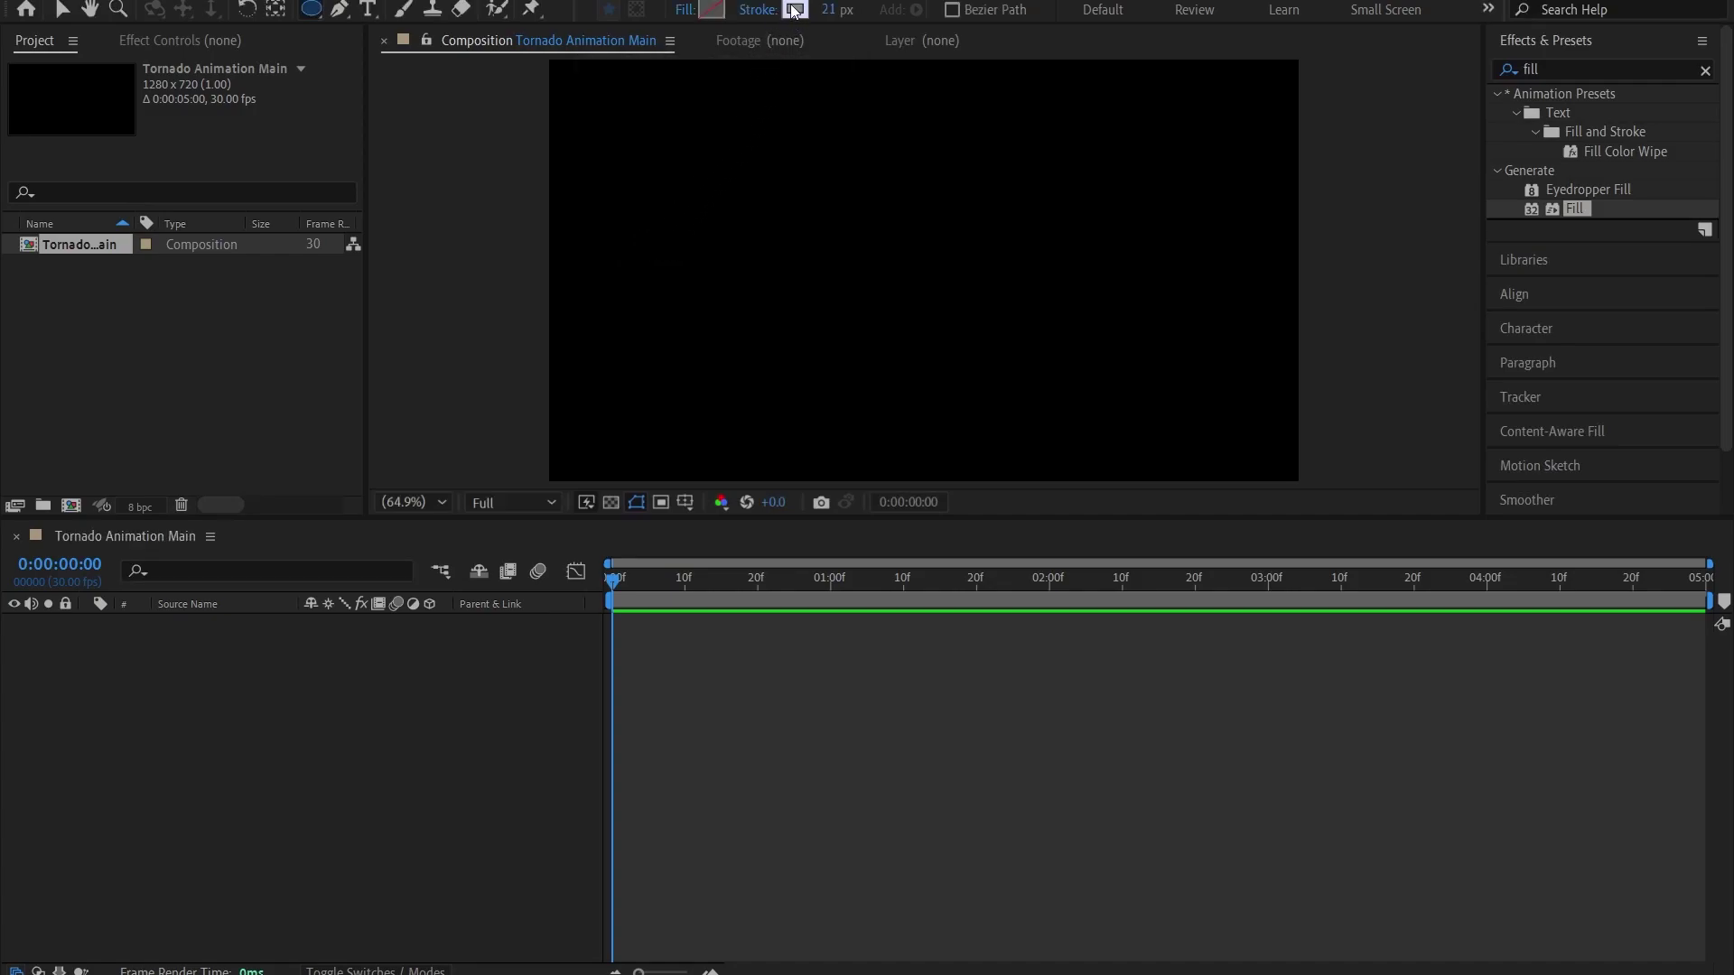
Draw a large ellipse with a 21 px stroke and move it to the centre of the composition
click(830, 11)
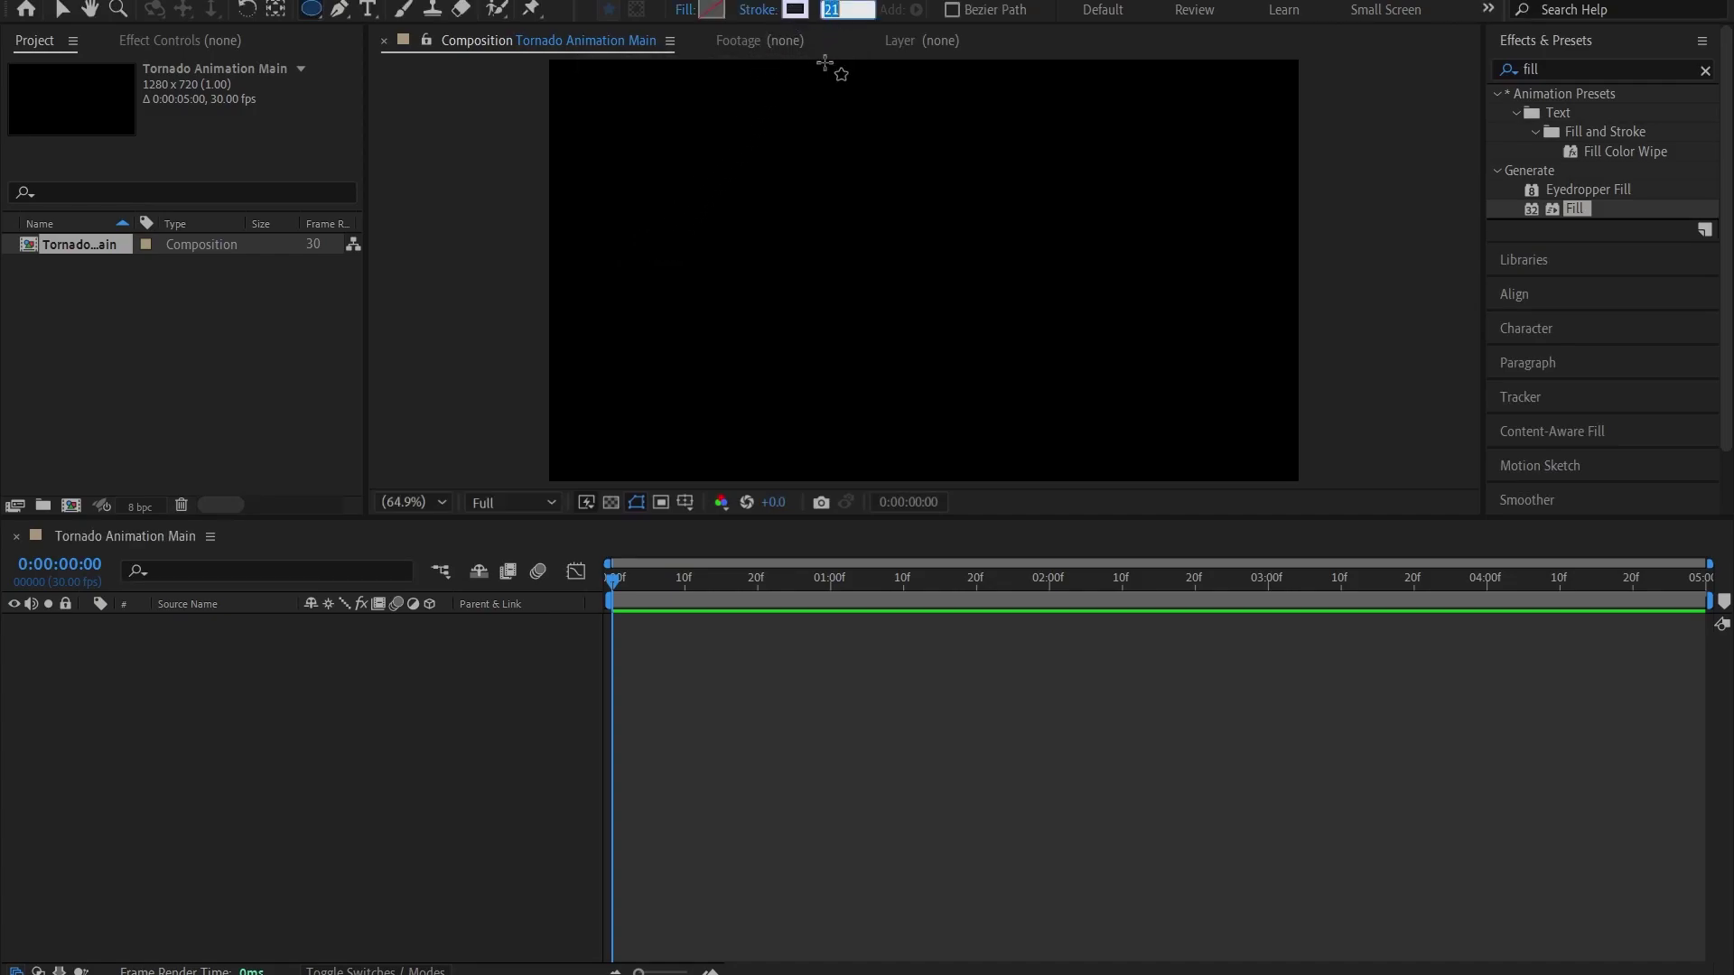
text(21)
key(Return)
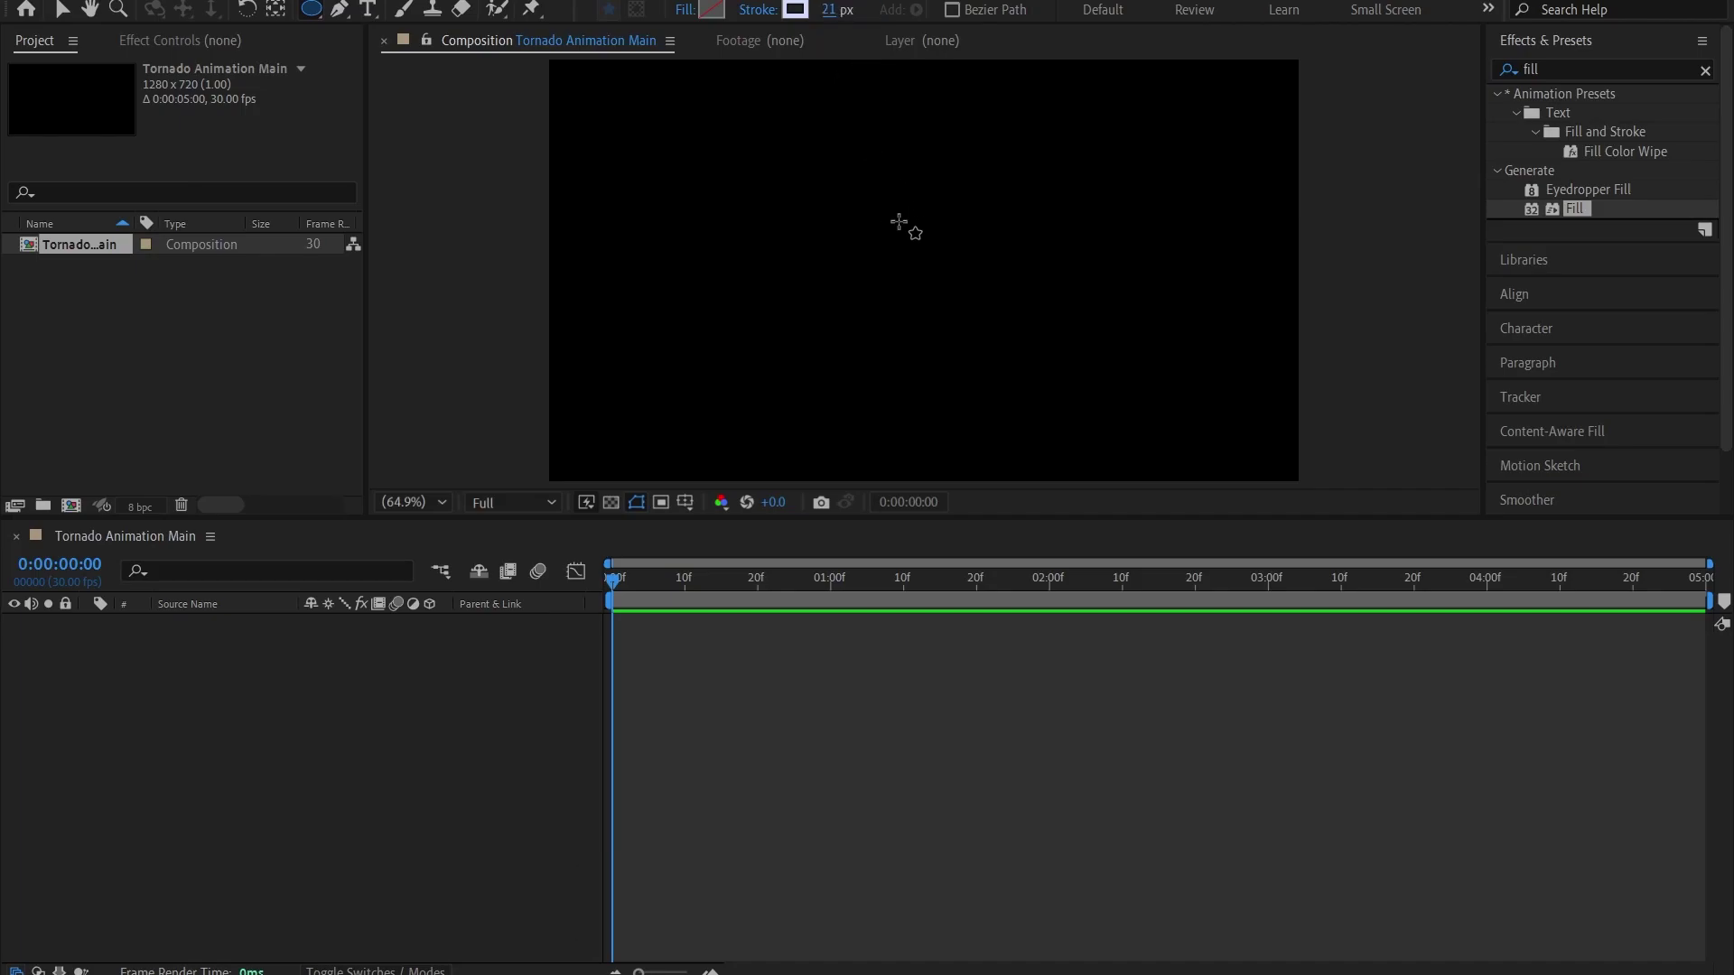
drag(792, 137, 1145, 462)
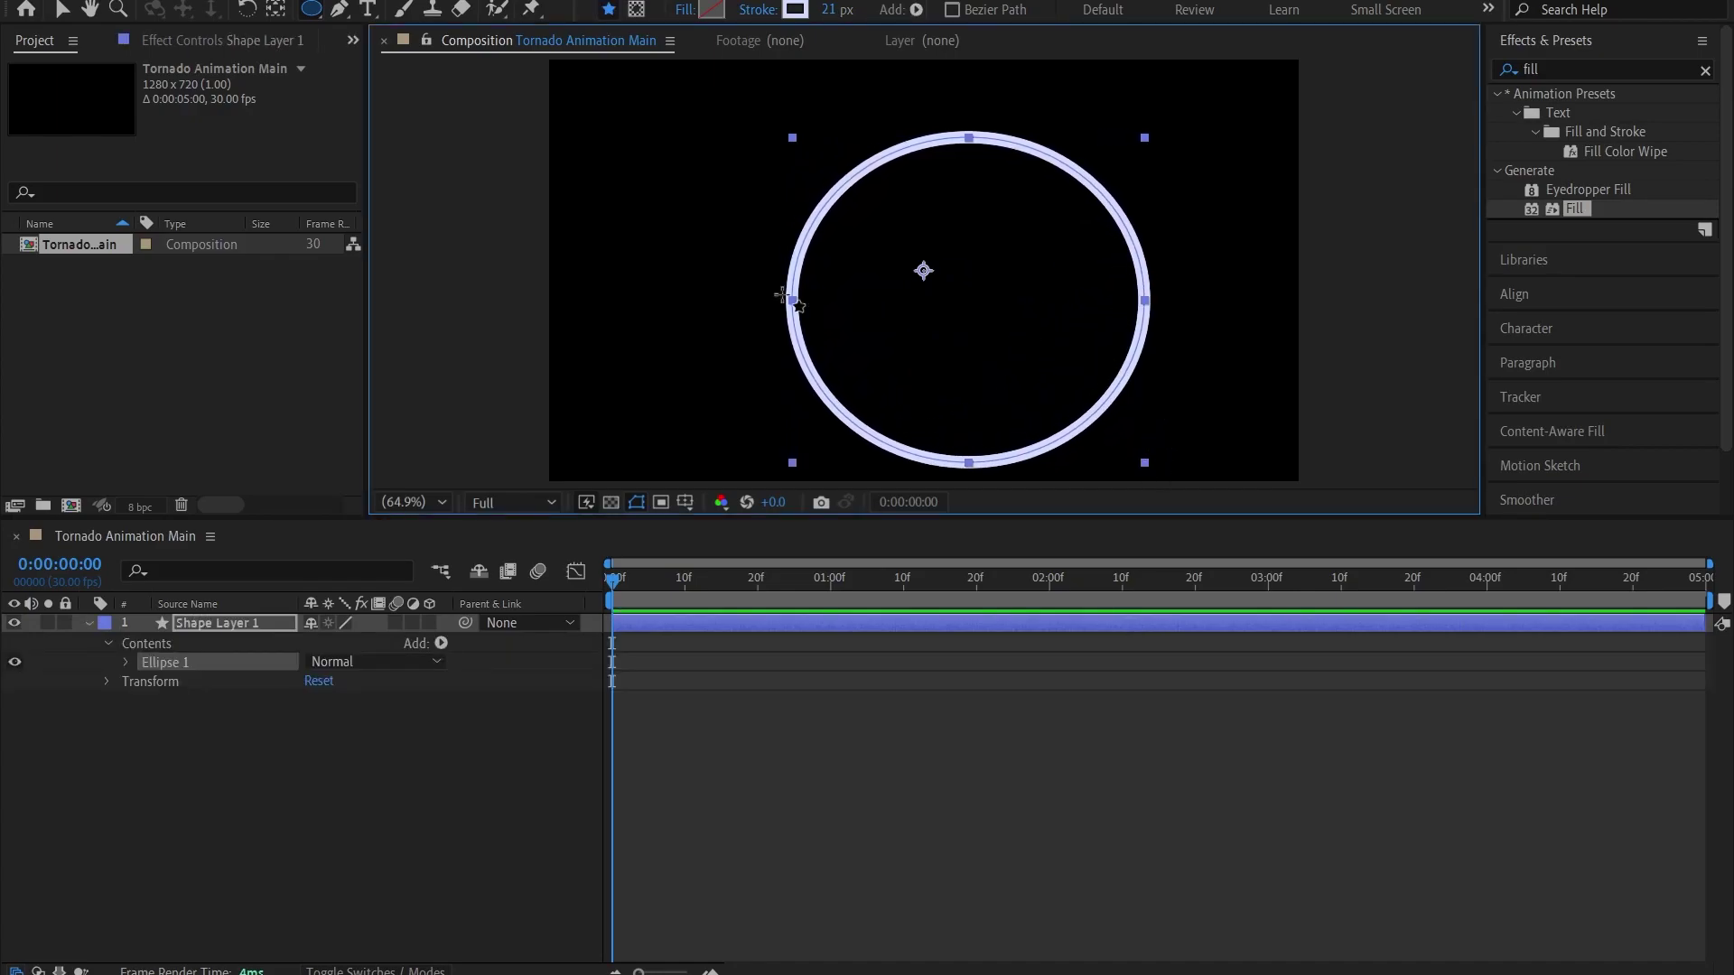
click(61, 13)
drag(955, 320, 903, 284)
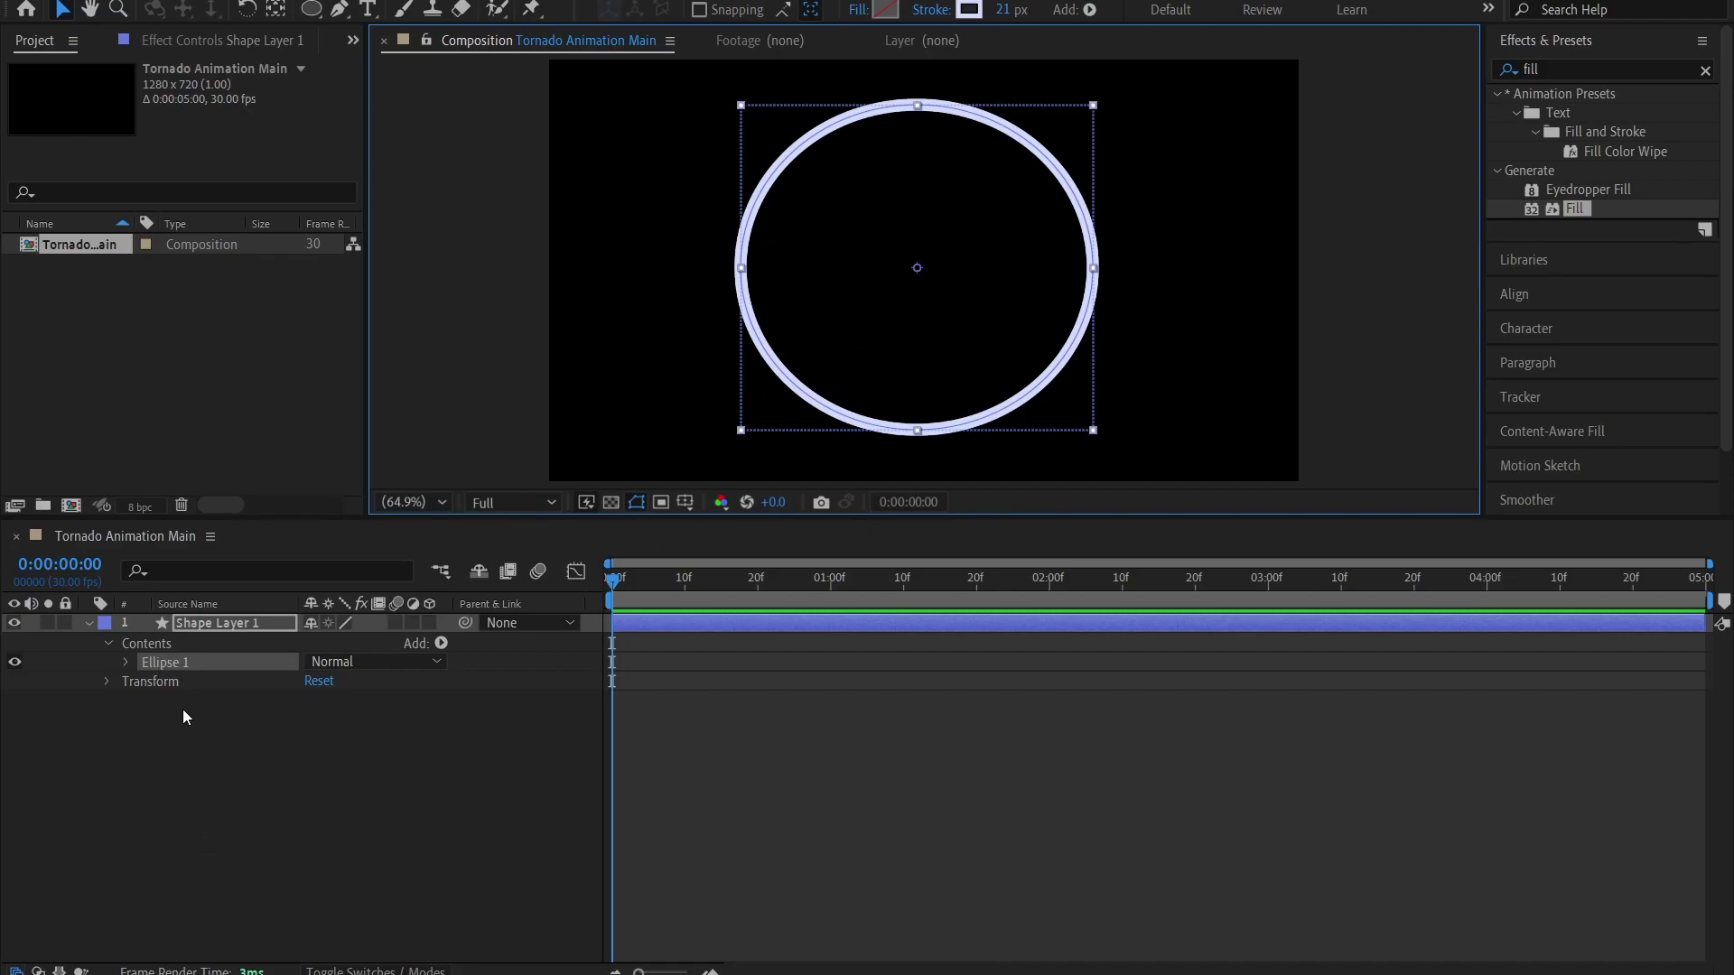
Set the Taper Start Length of the ellipse's Stroke 1 to 100%, leaving End Length at 0%
click(126, 663)
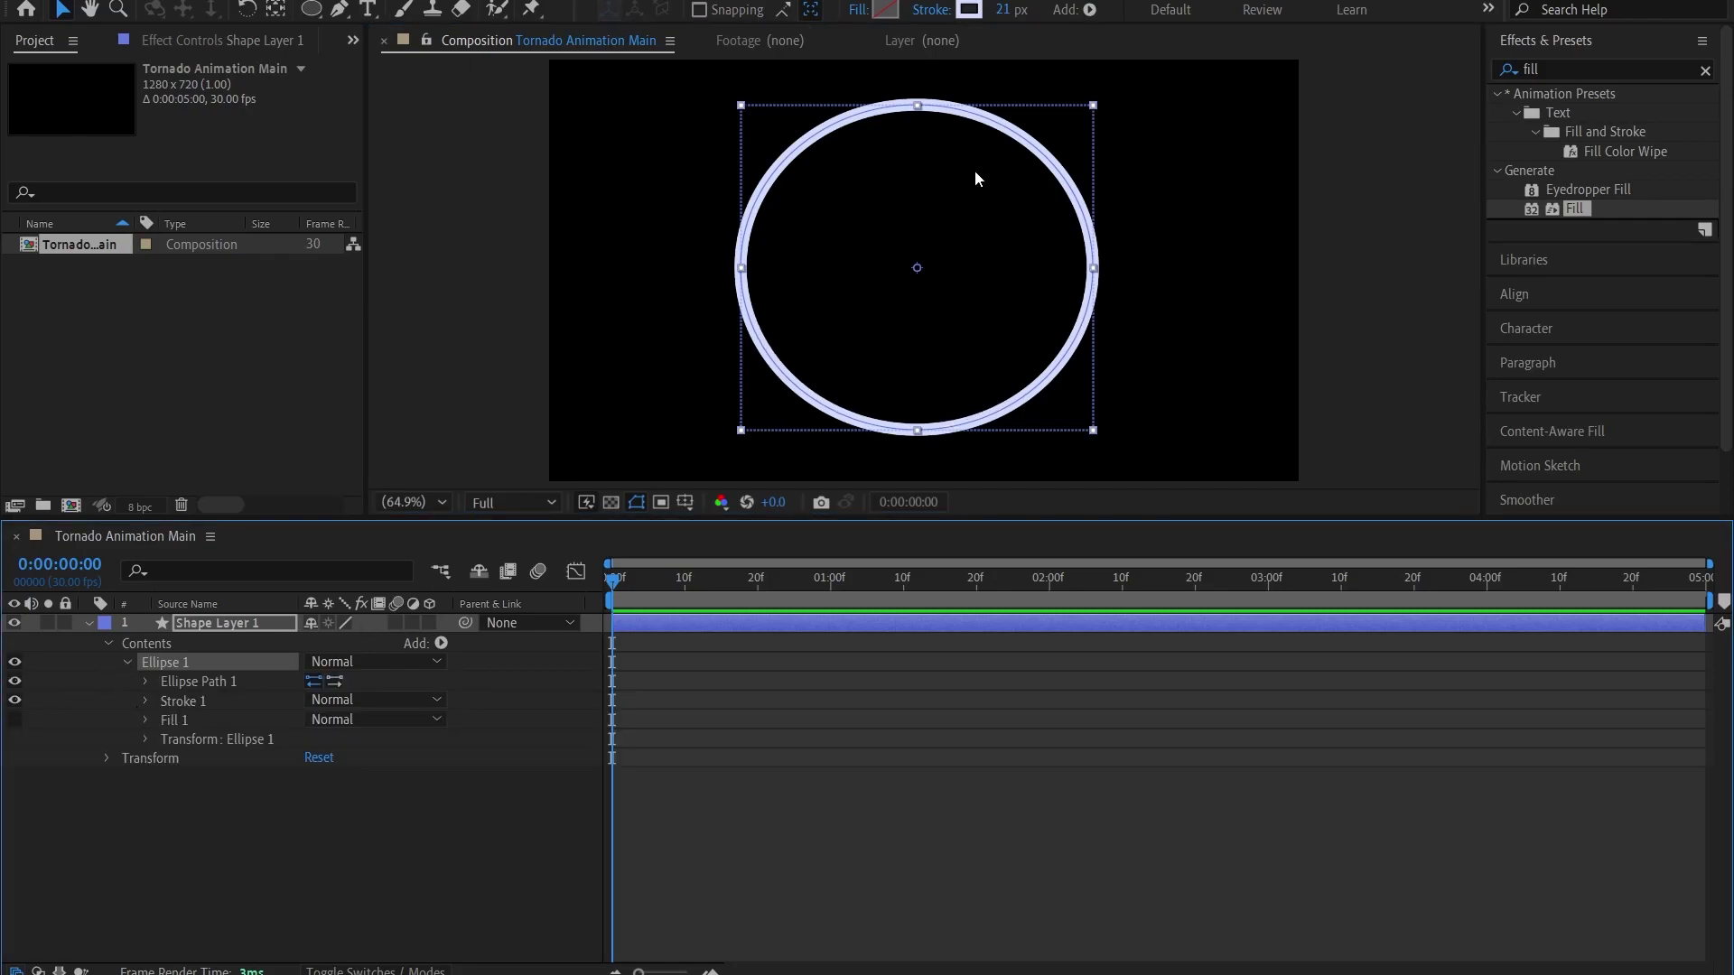
click(144, 702)
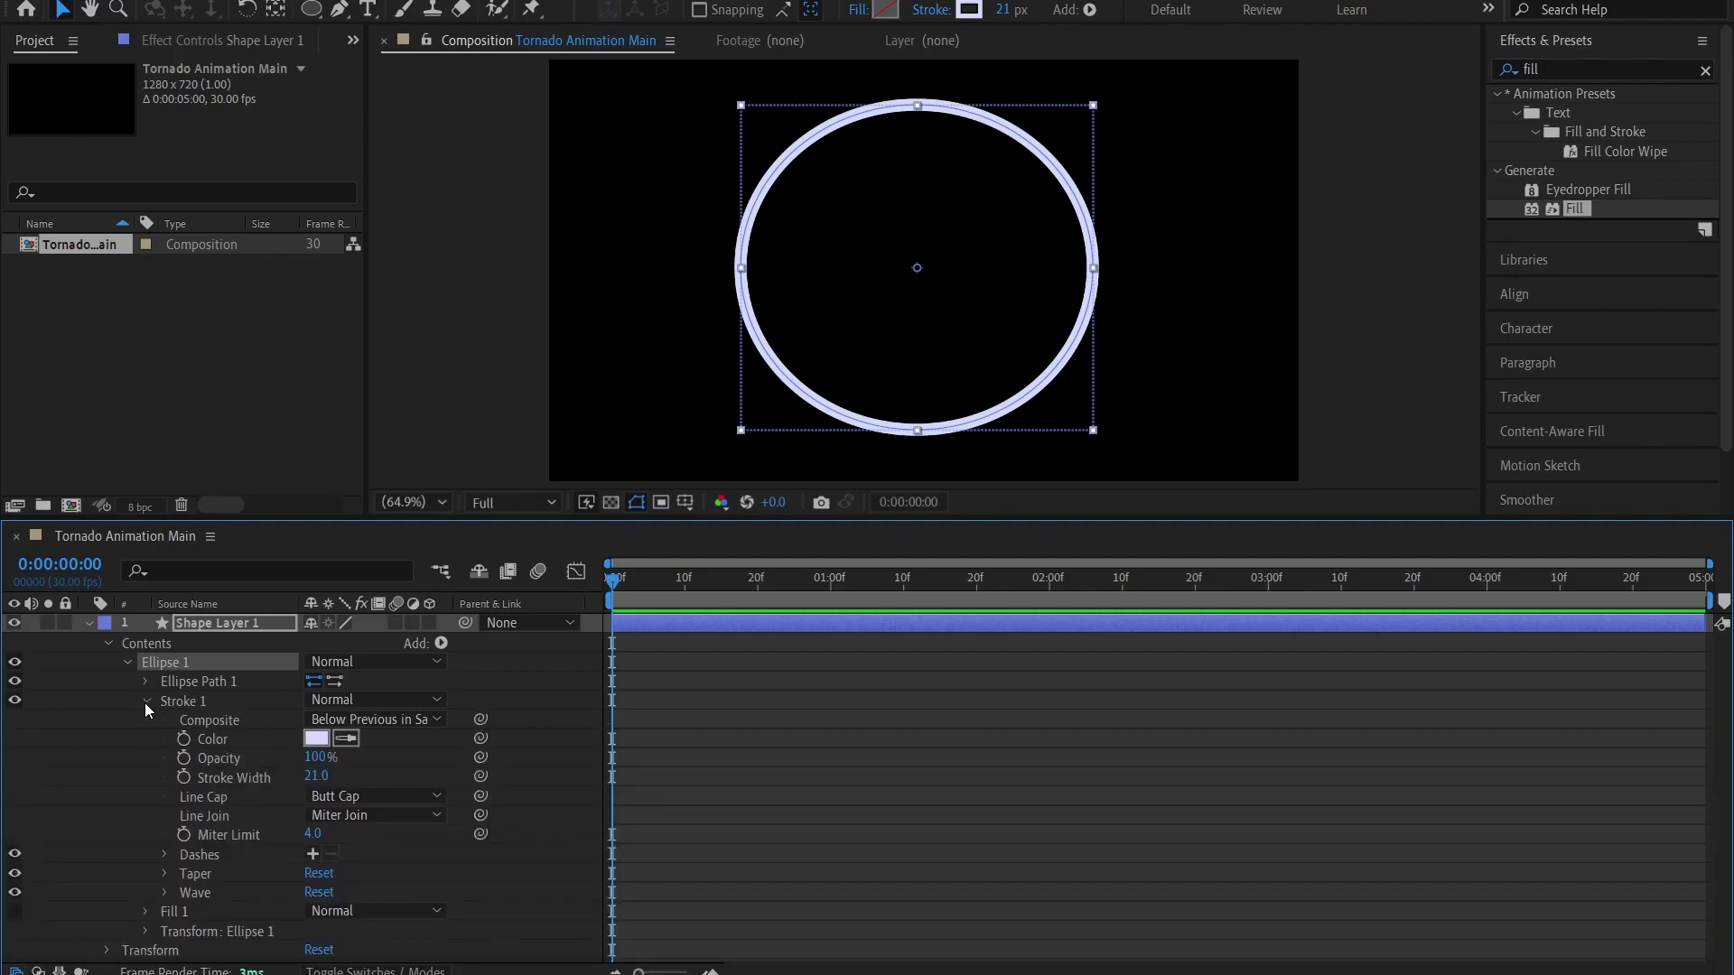
click(193, 875)
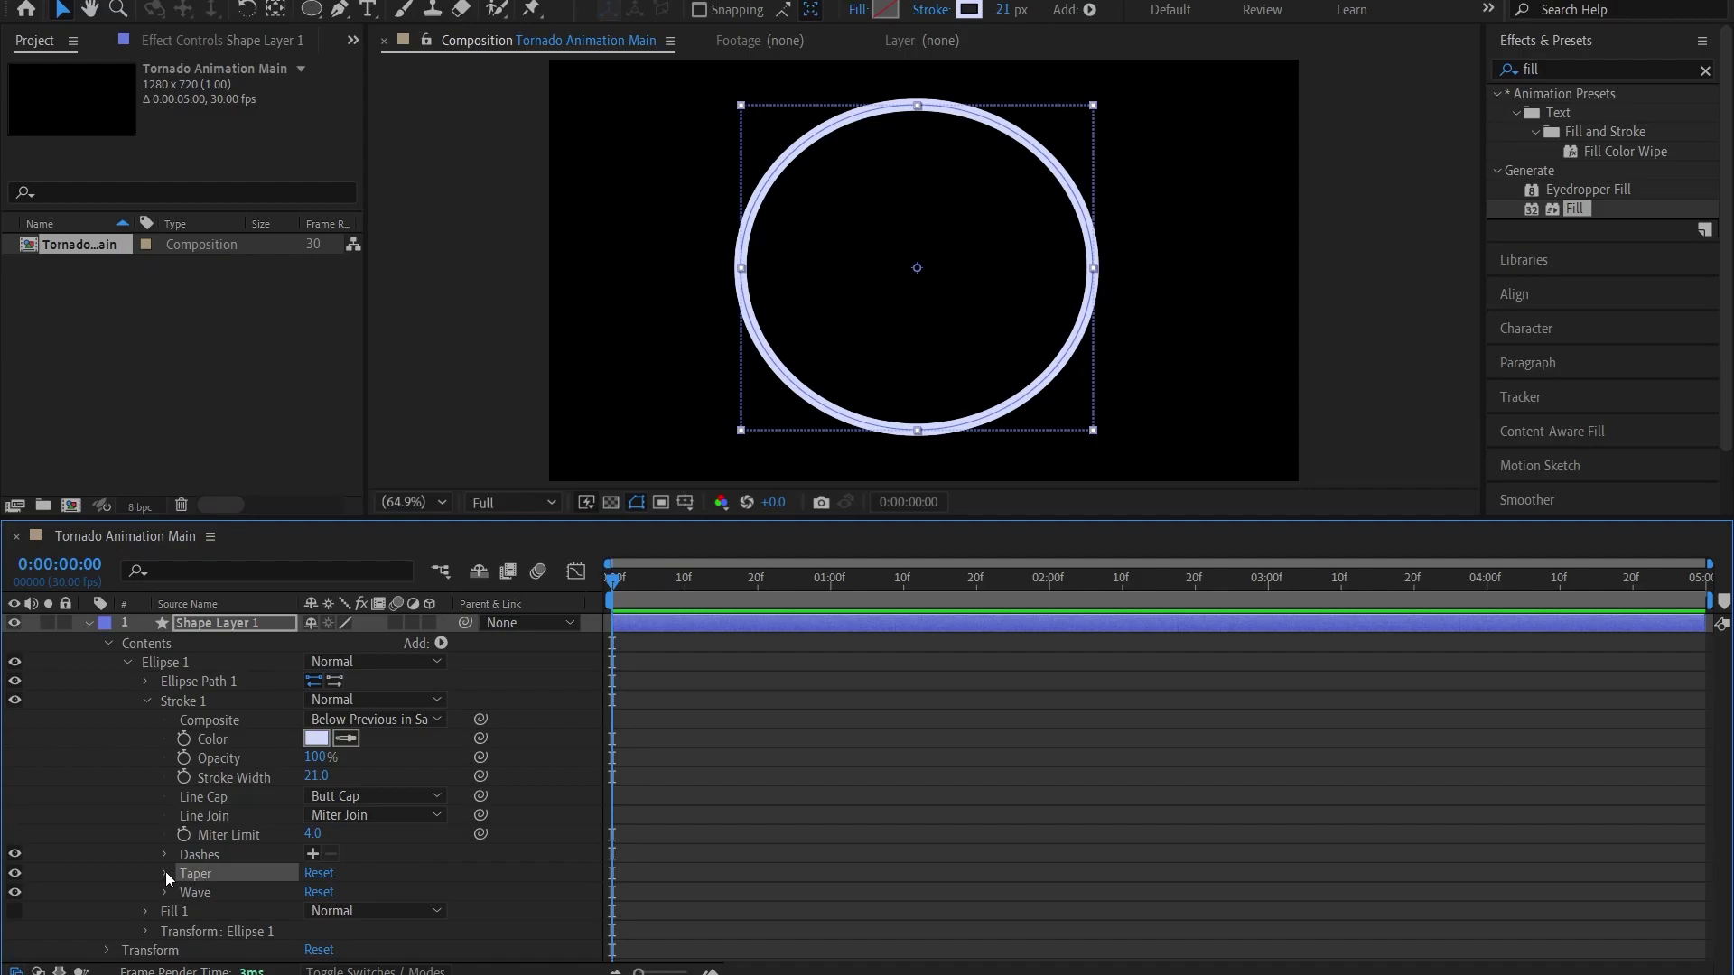
click(167, 873)
scroll(180, 866, down, 2)
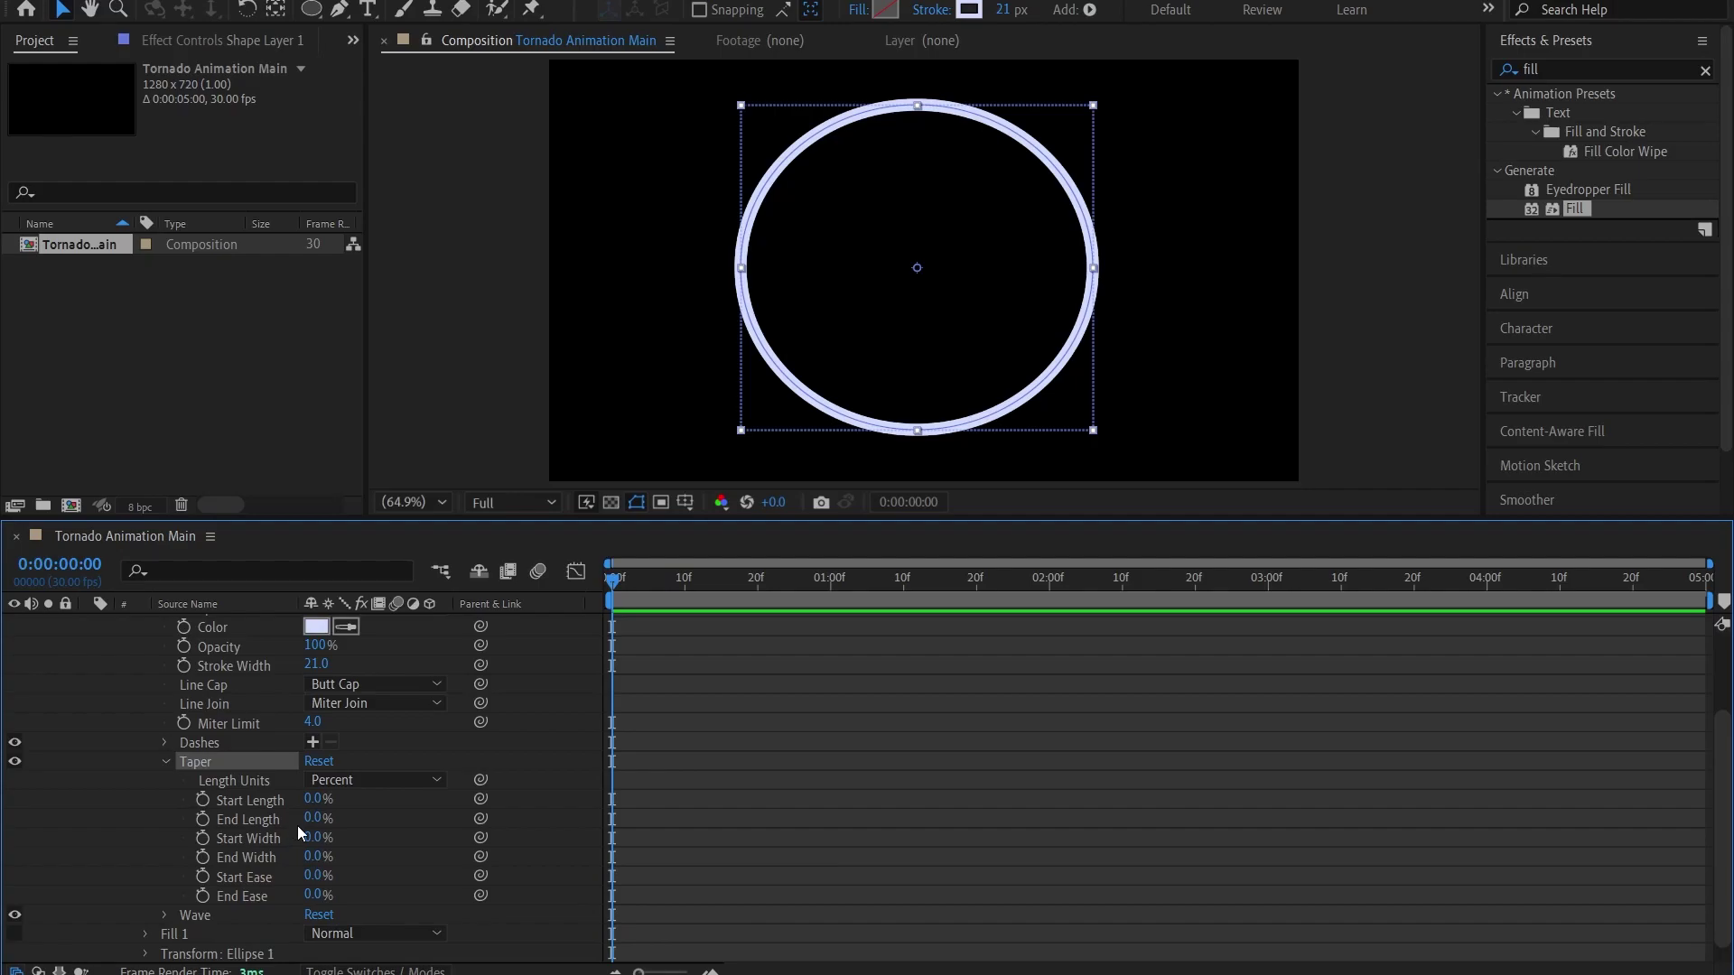
mouse_move(311, 818)
mouse_down()
mouse_move(408, 811)
mouse_move(262, 818)
mouse_move(416, 800)
mouse_up()
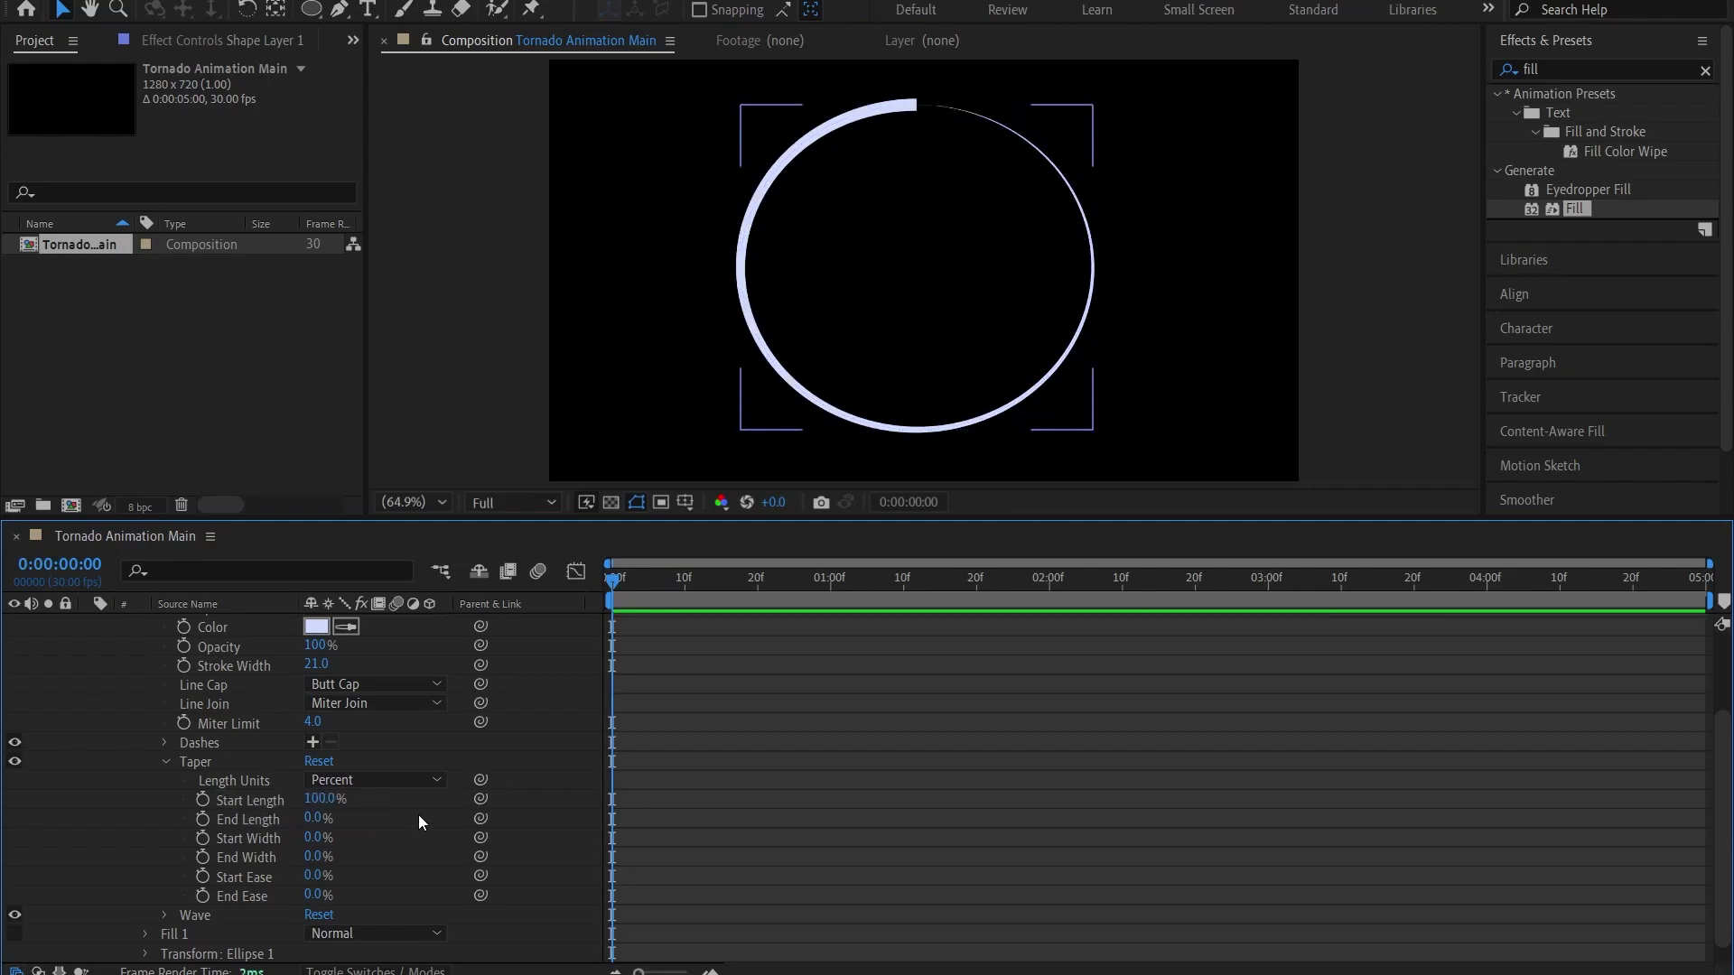
mouse_move(337, 810)
mouse_down()
mouse_move(397, 814)
mouse_move(366, 817)
mouse_up()
click(366, 816)
Expand the Transform: Ellipse 1 properties of the shape layer and select Rotation
scroll(199, 801, down, 1)
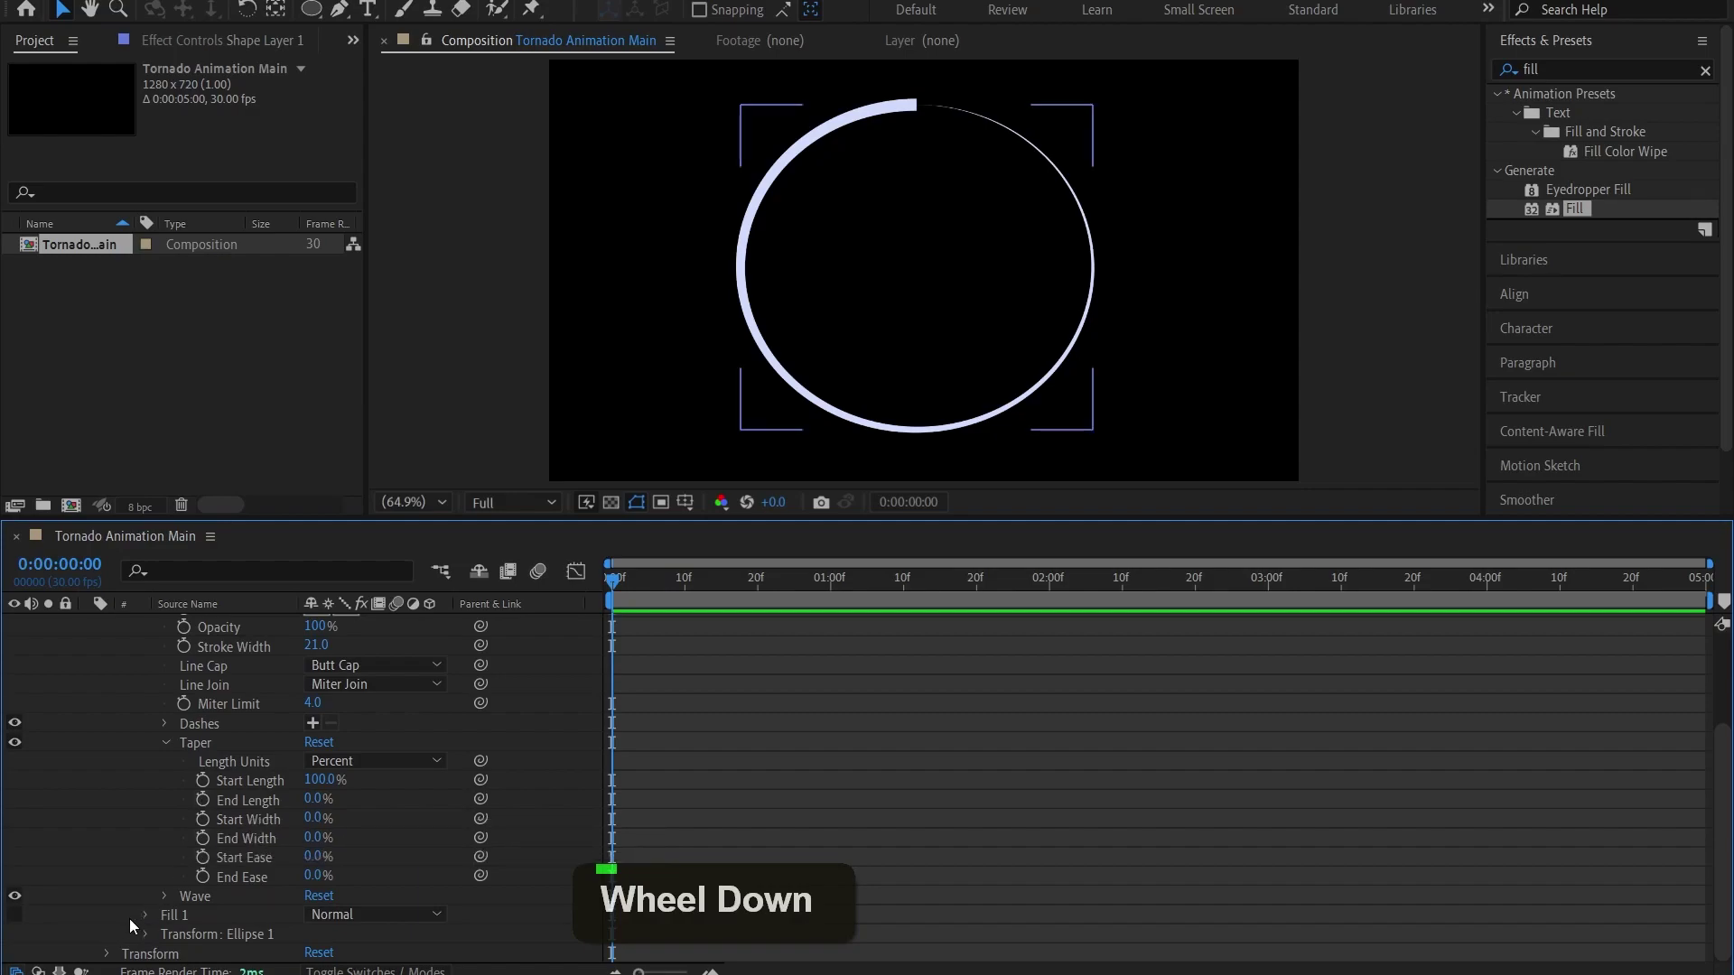
click(200, 937)
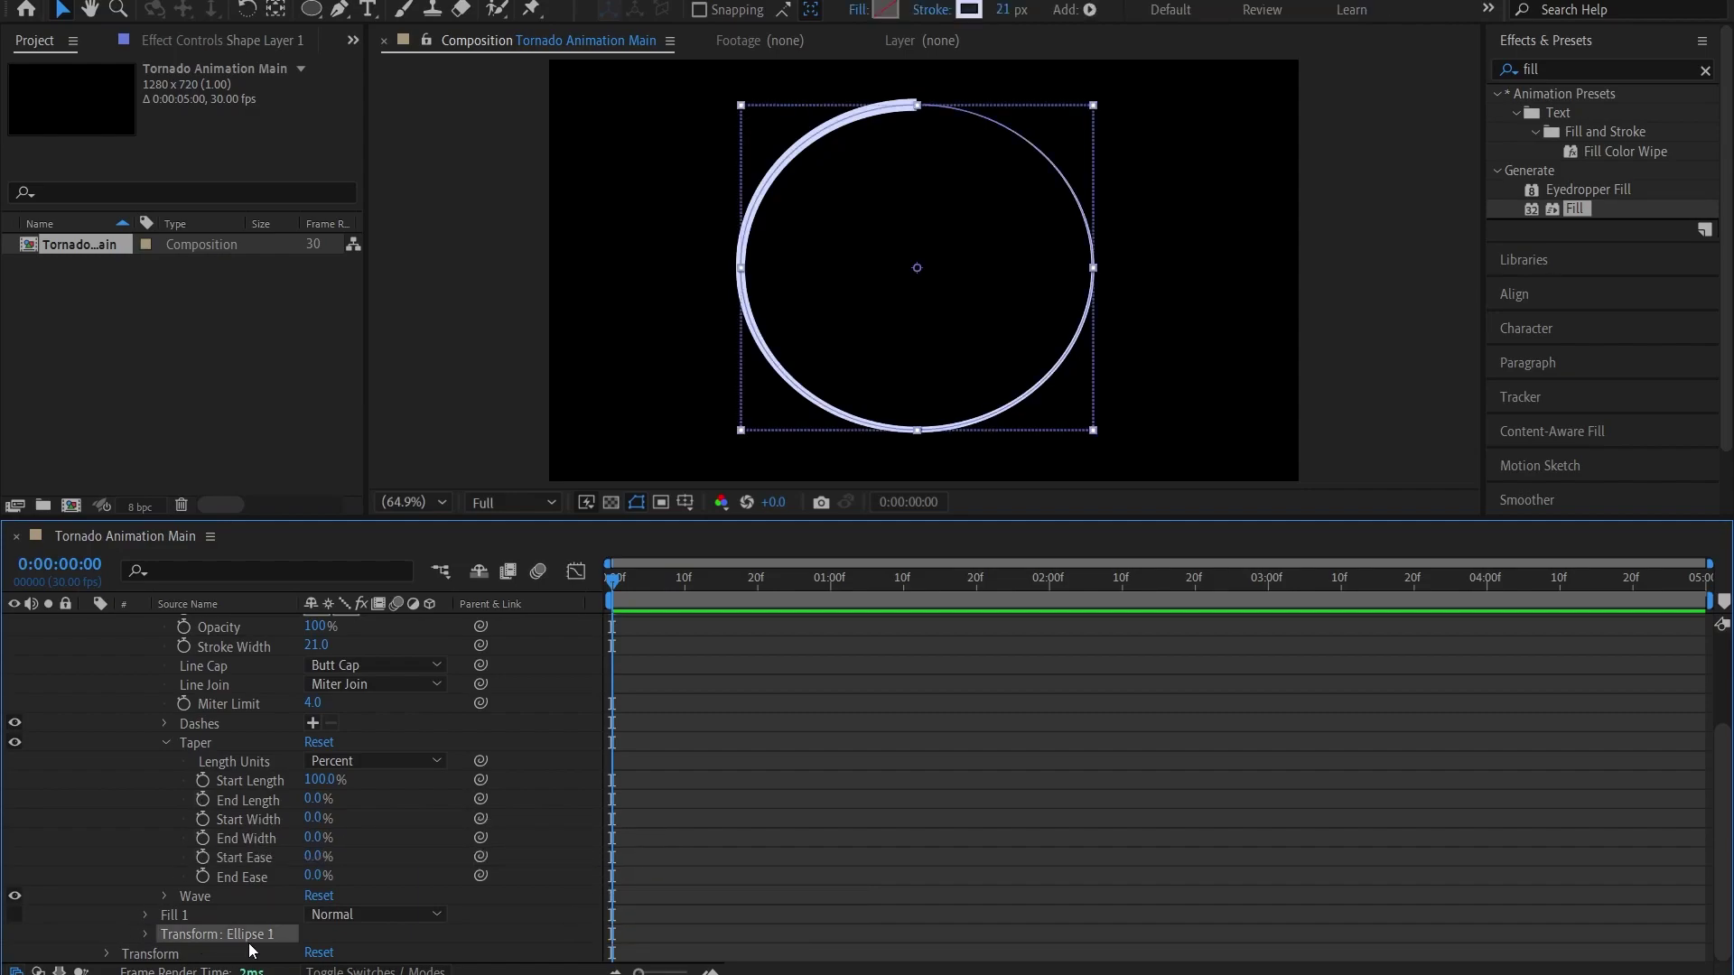
click(151, 955)
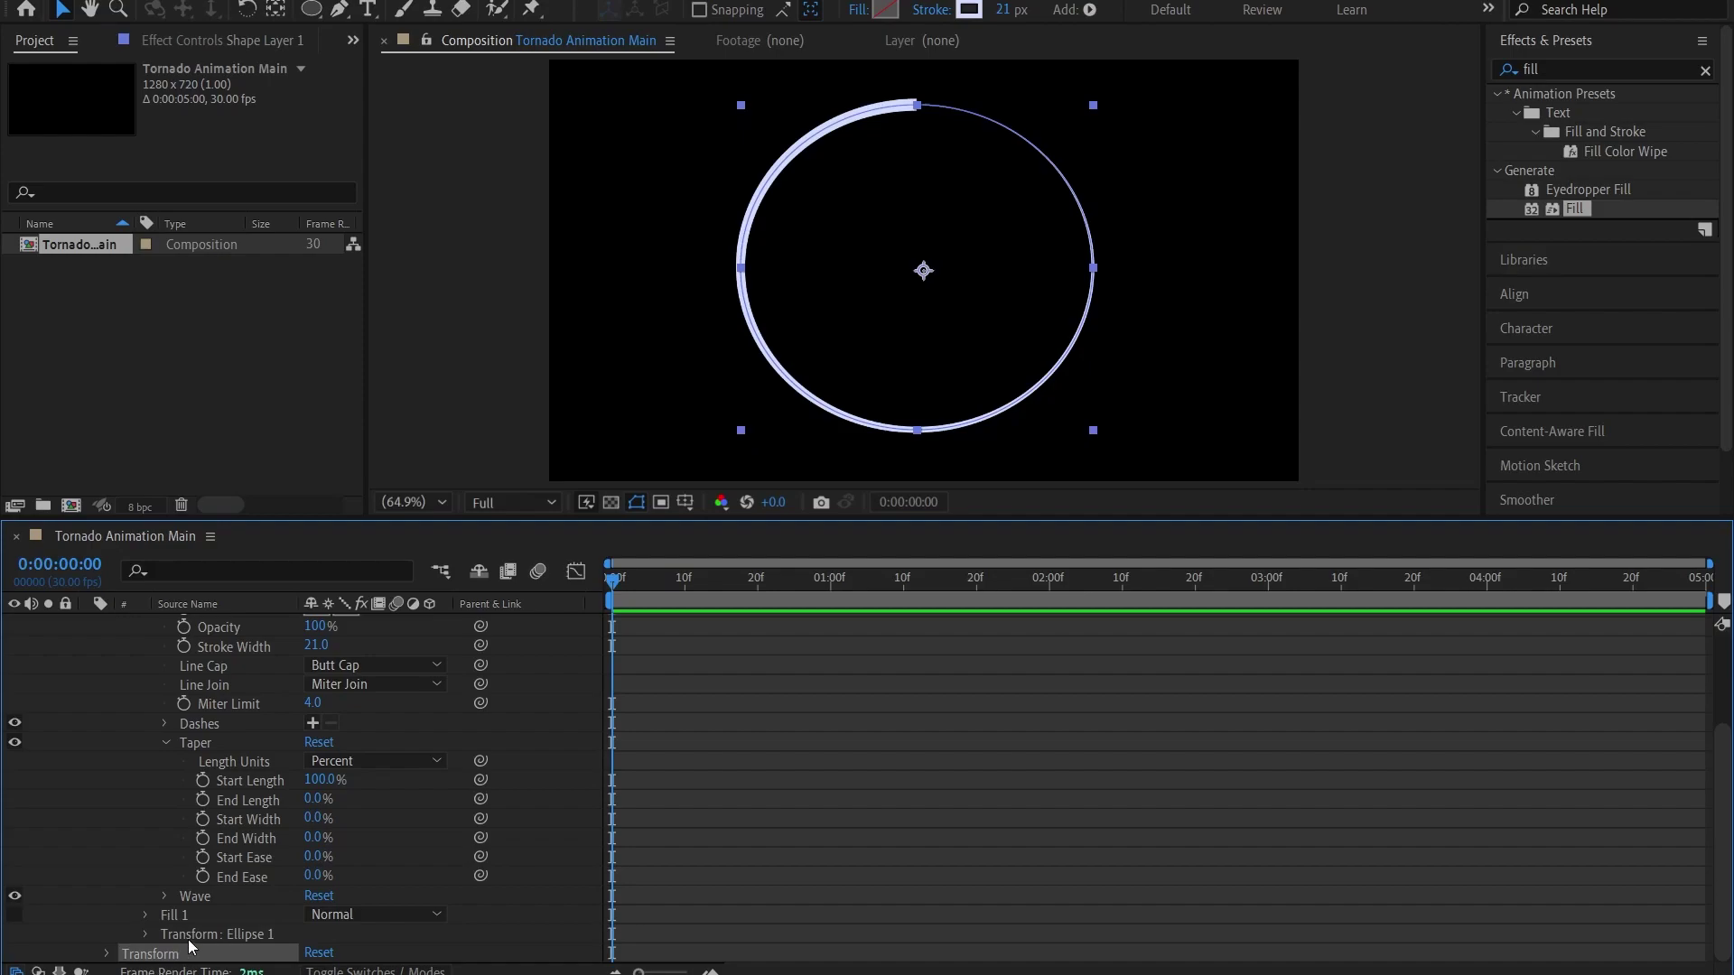
click(191, 936)
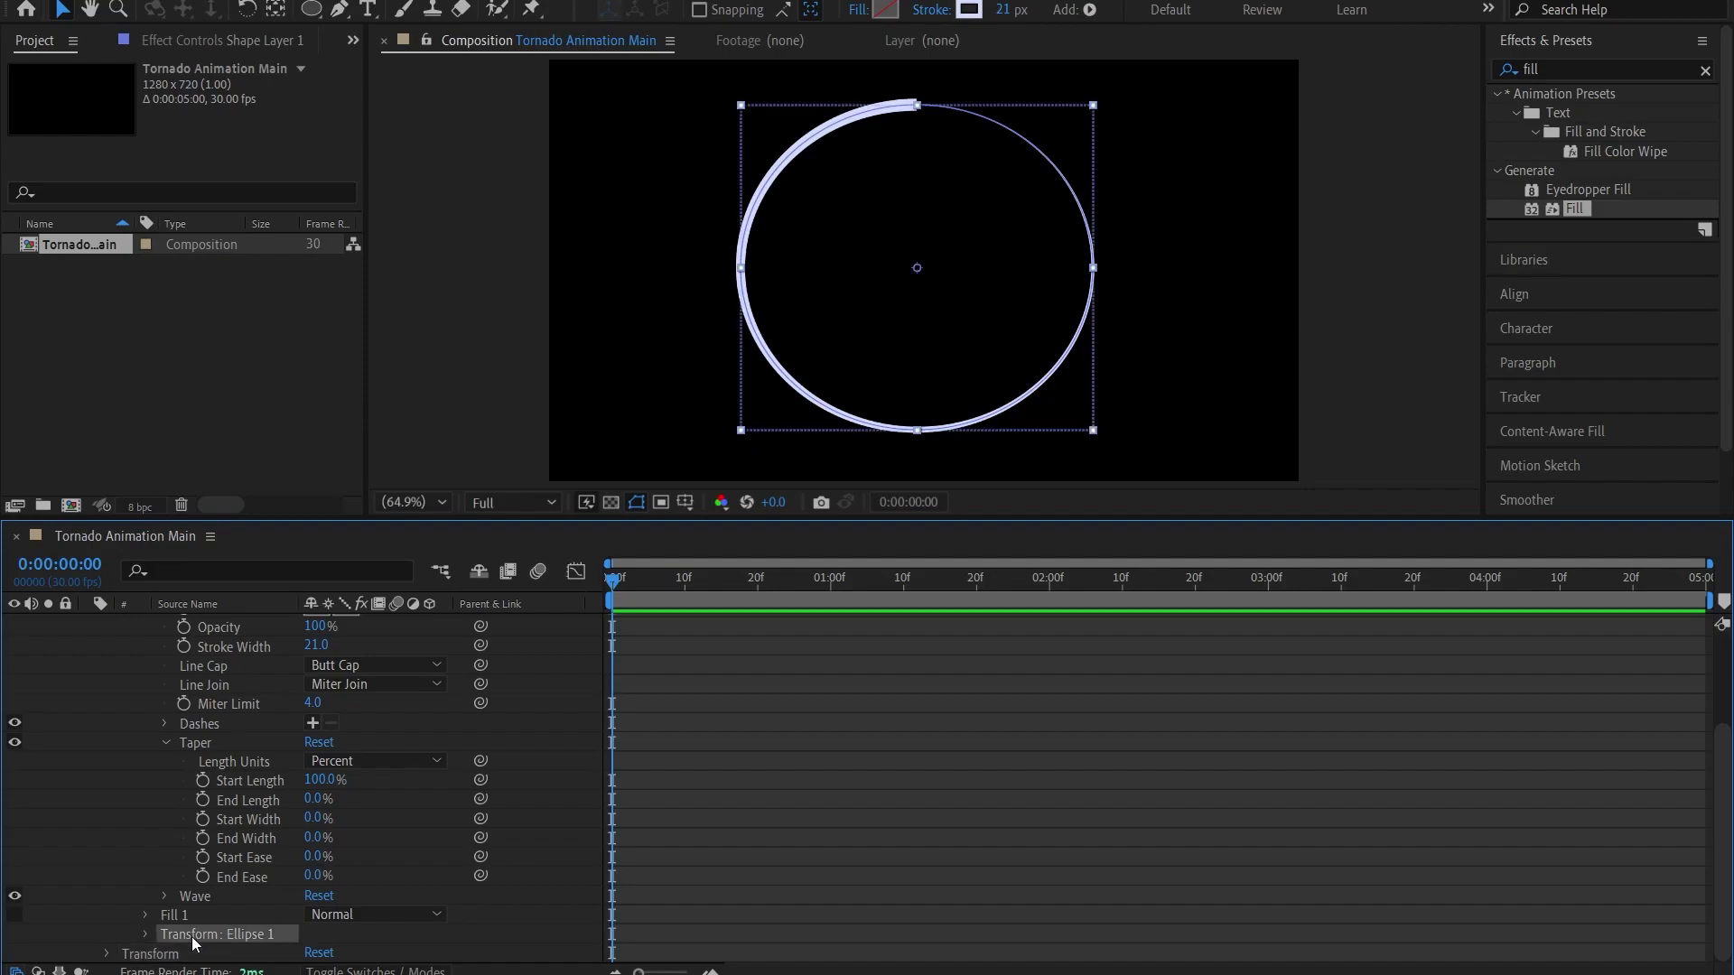
click(145, 933)
scroll(182, 917, down, 3)
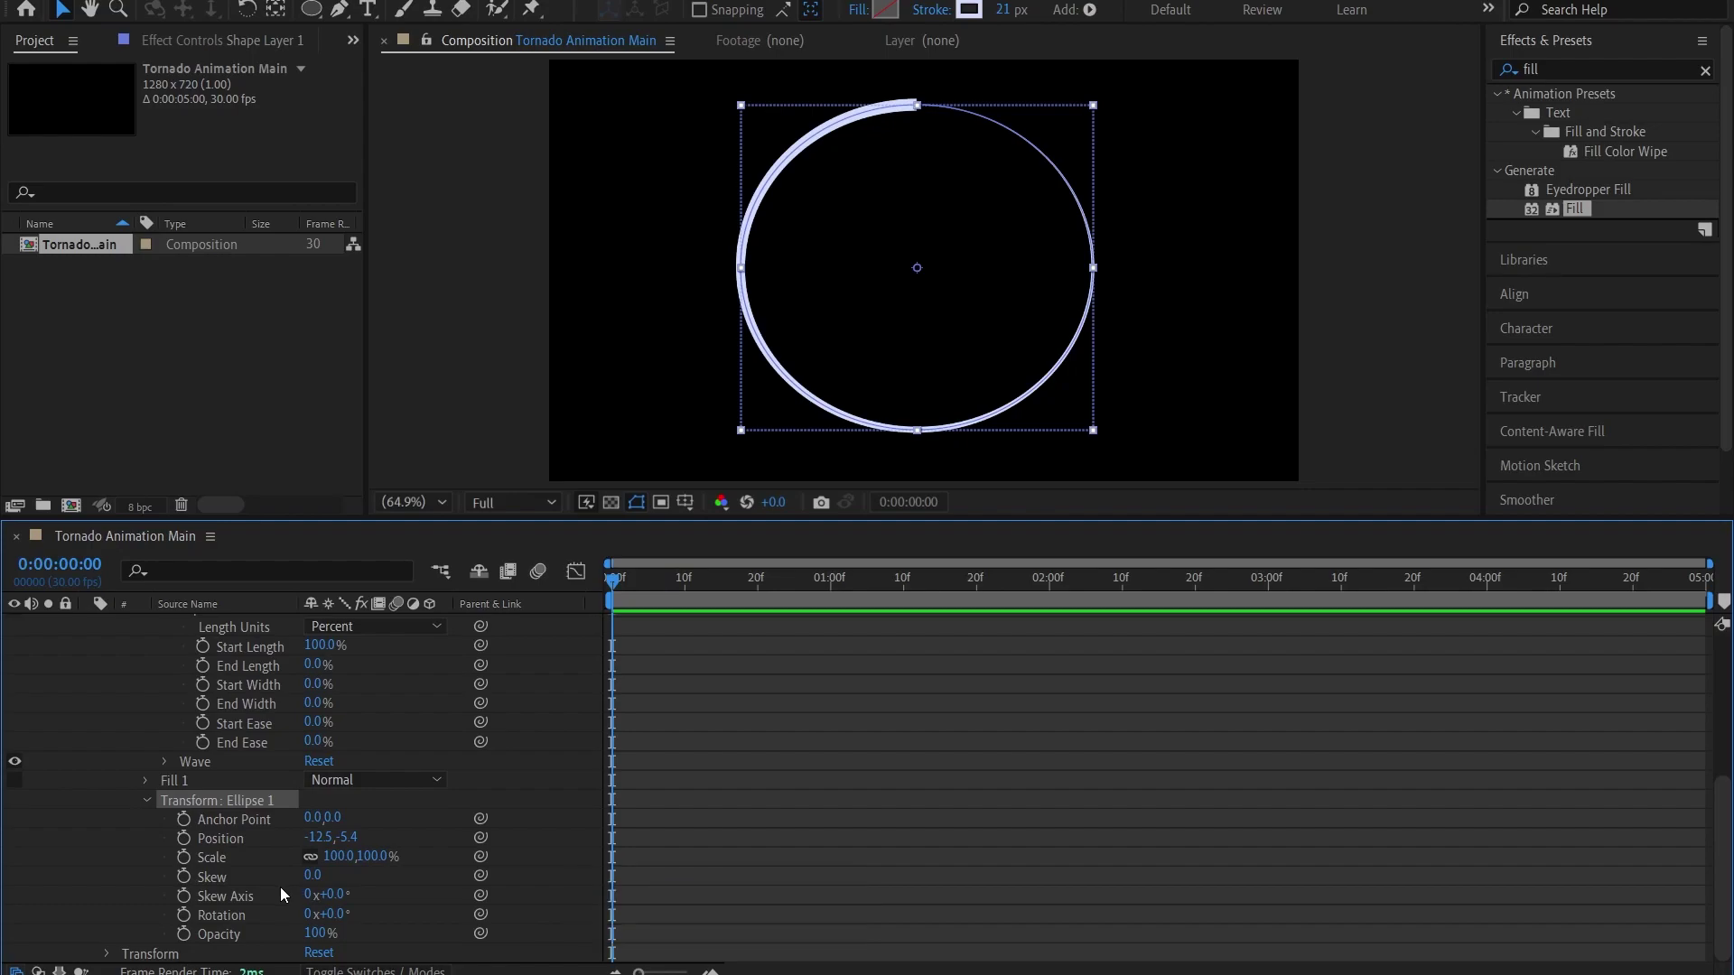
click(230, 915)
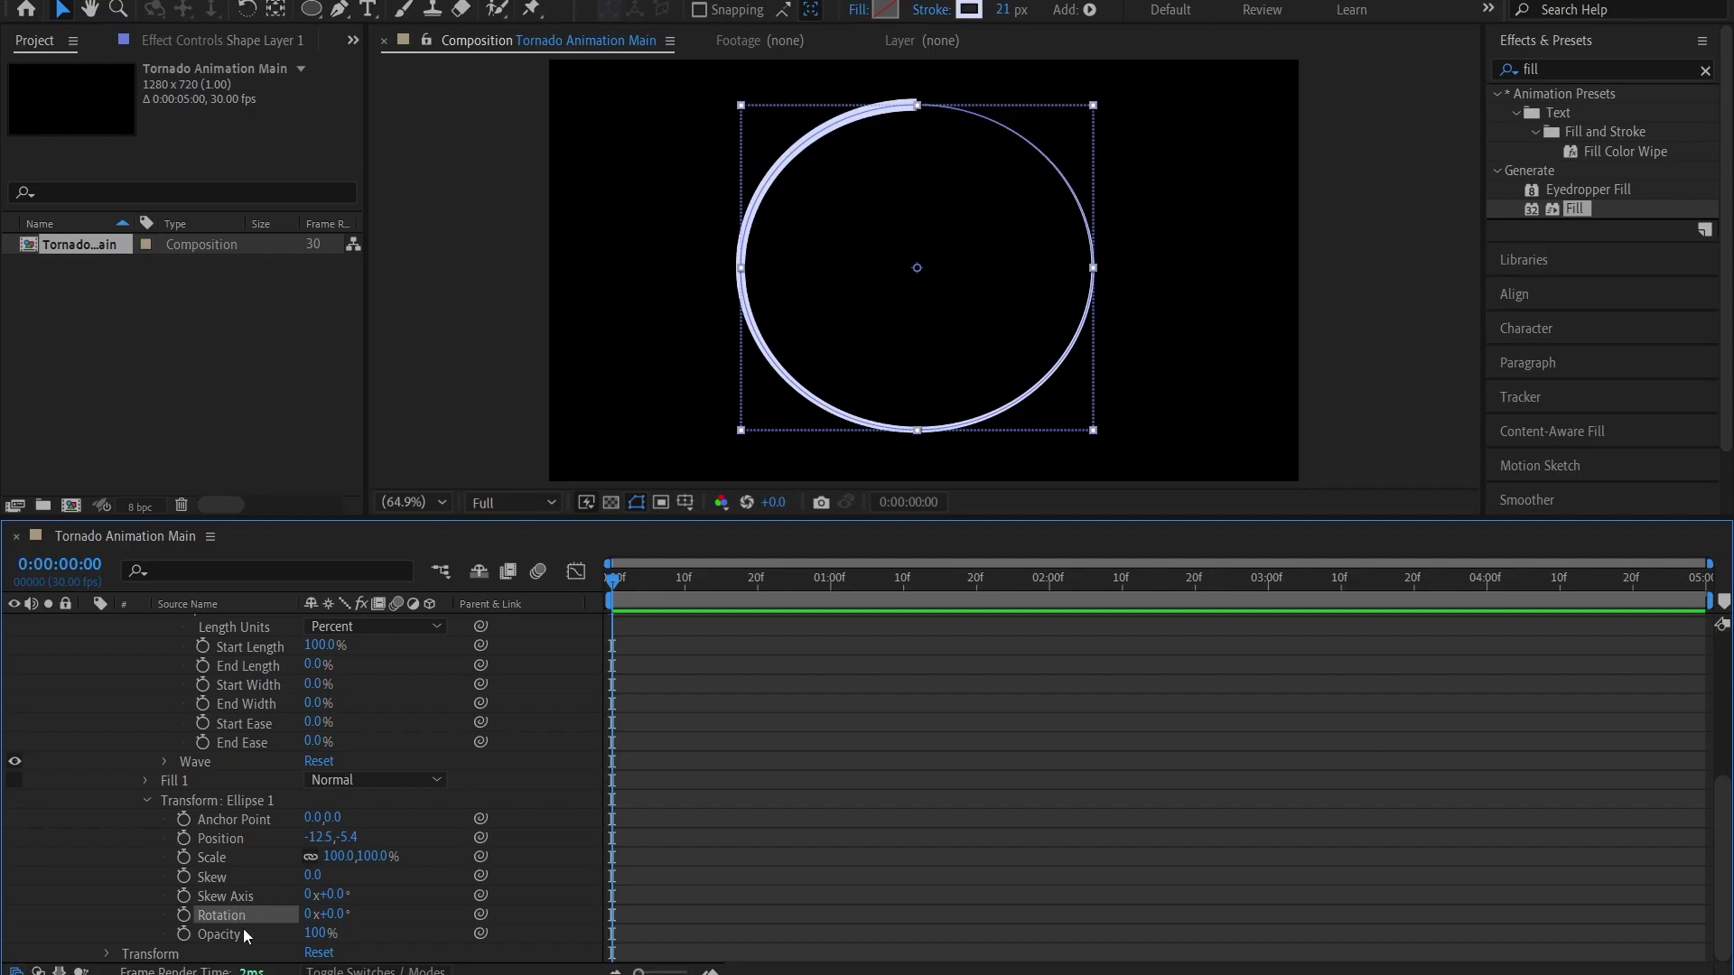
Add the expression time*1000 to the Rotation of Transform: Ellipse 1, without any rotation keyframe
key(alt+shift+r)
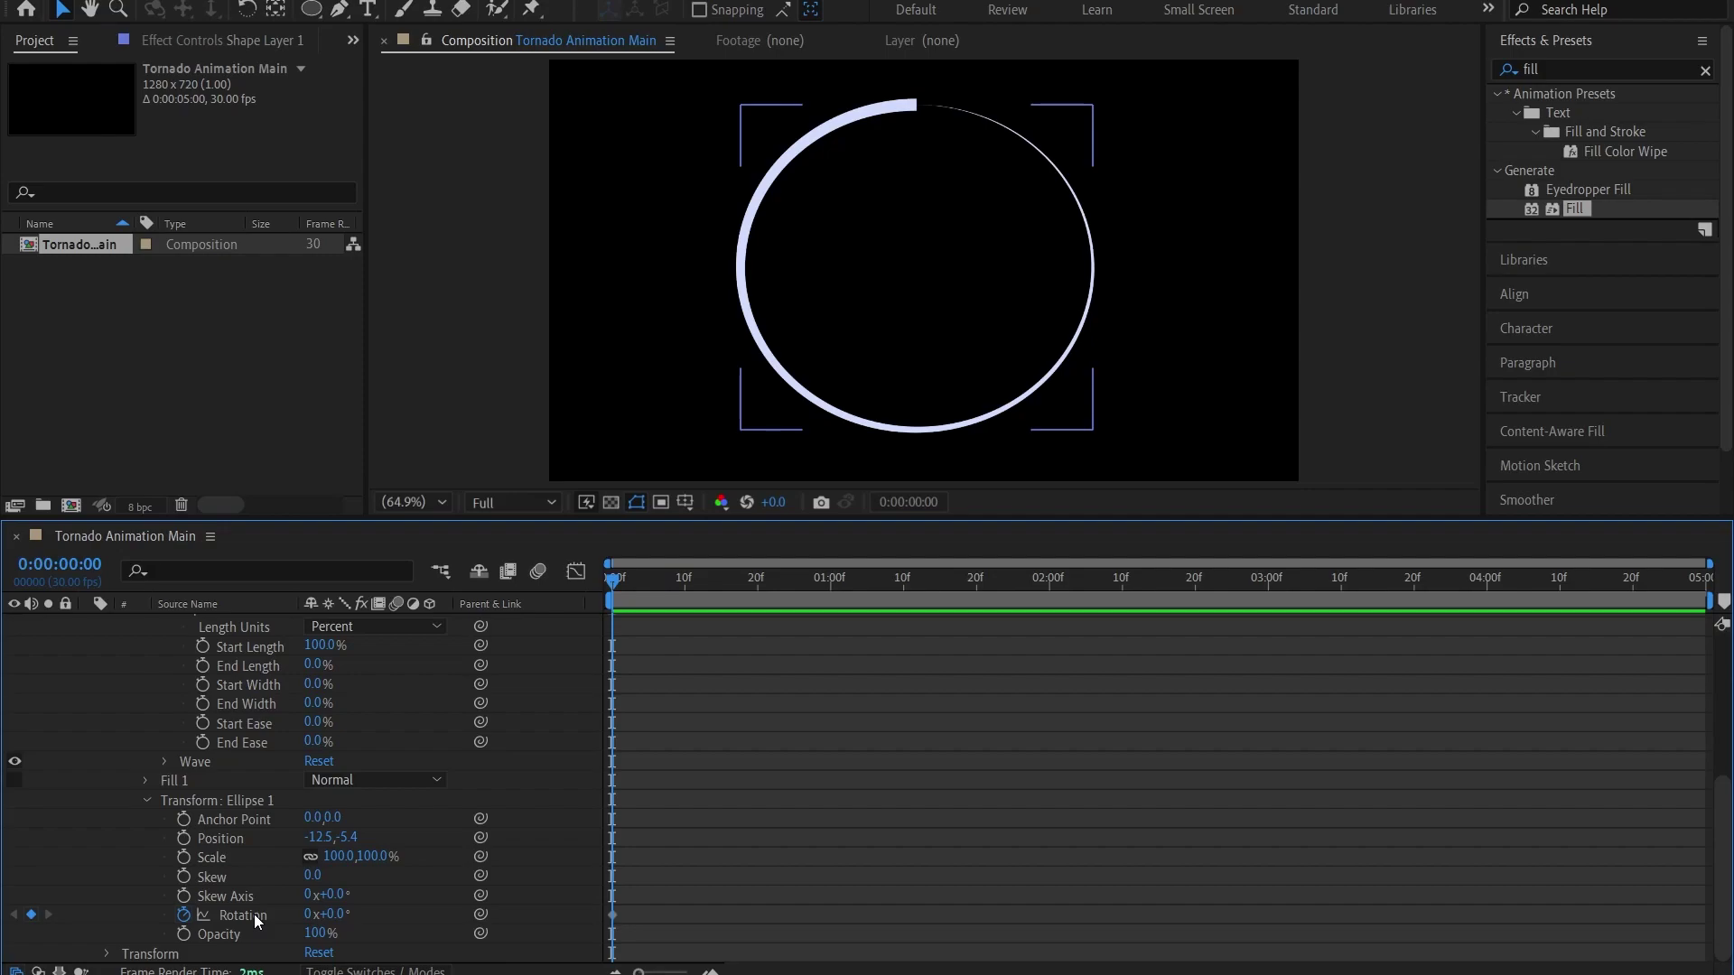
click(186, 914)
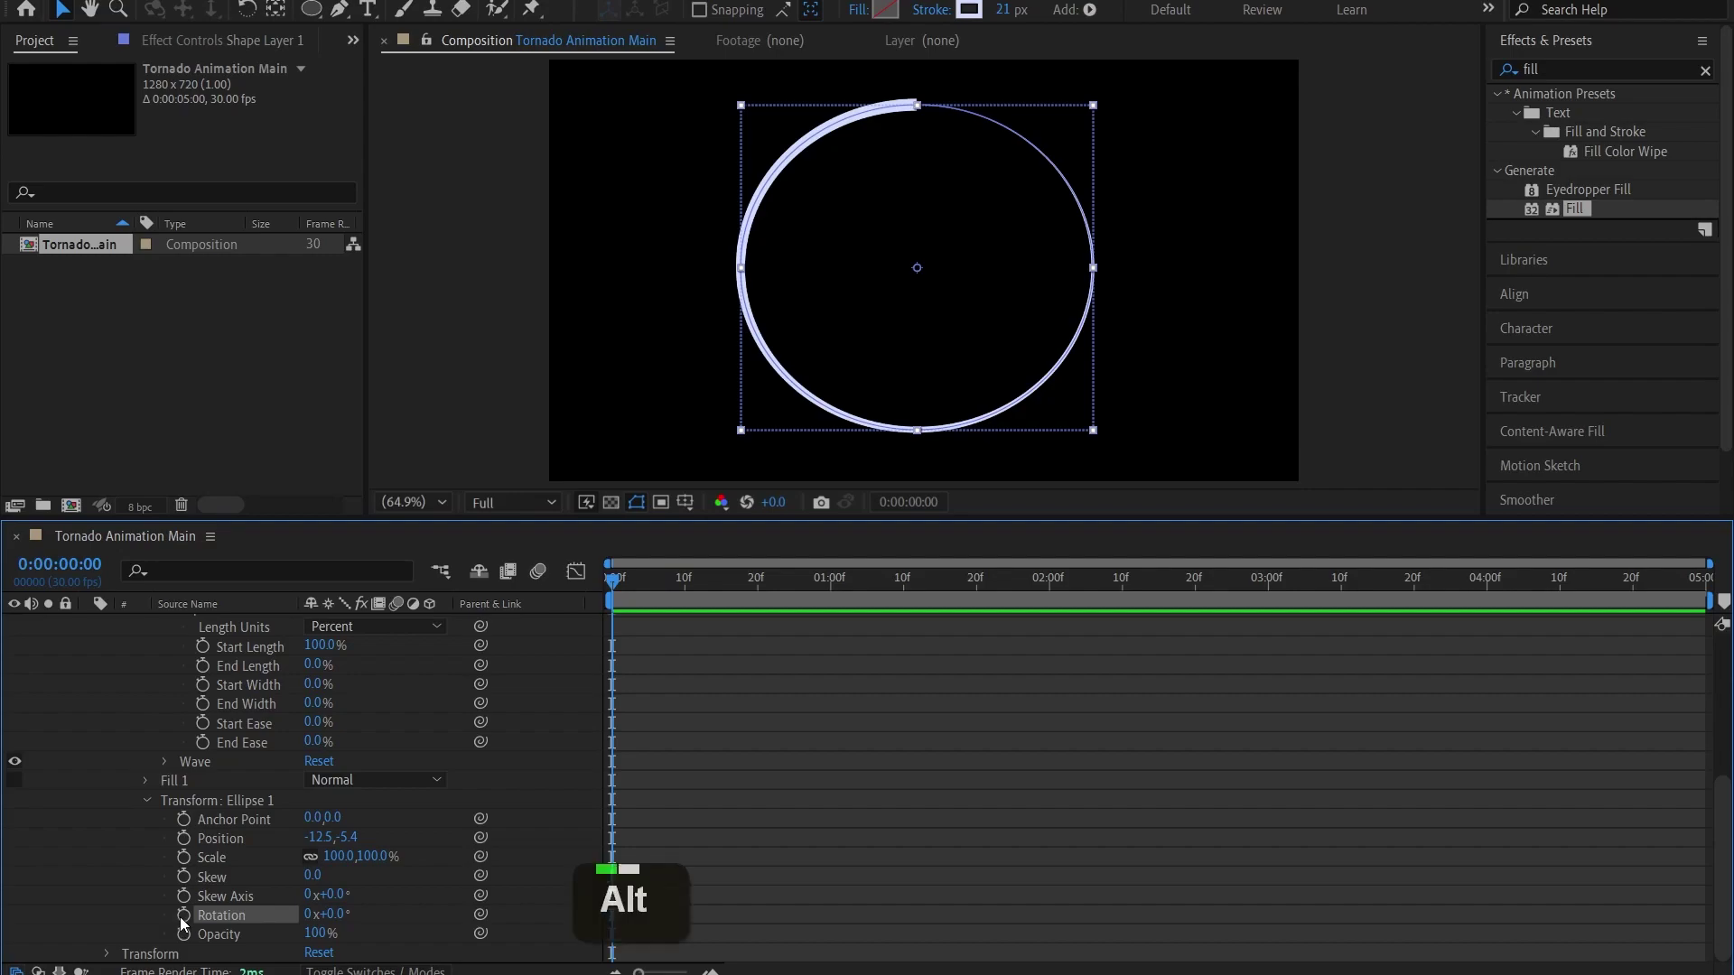
alt+click(185, 918)
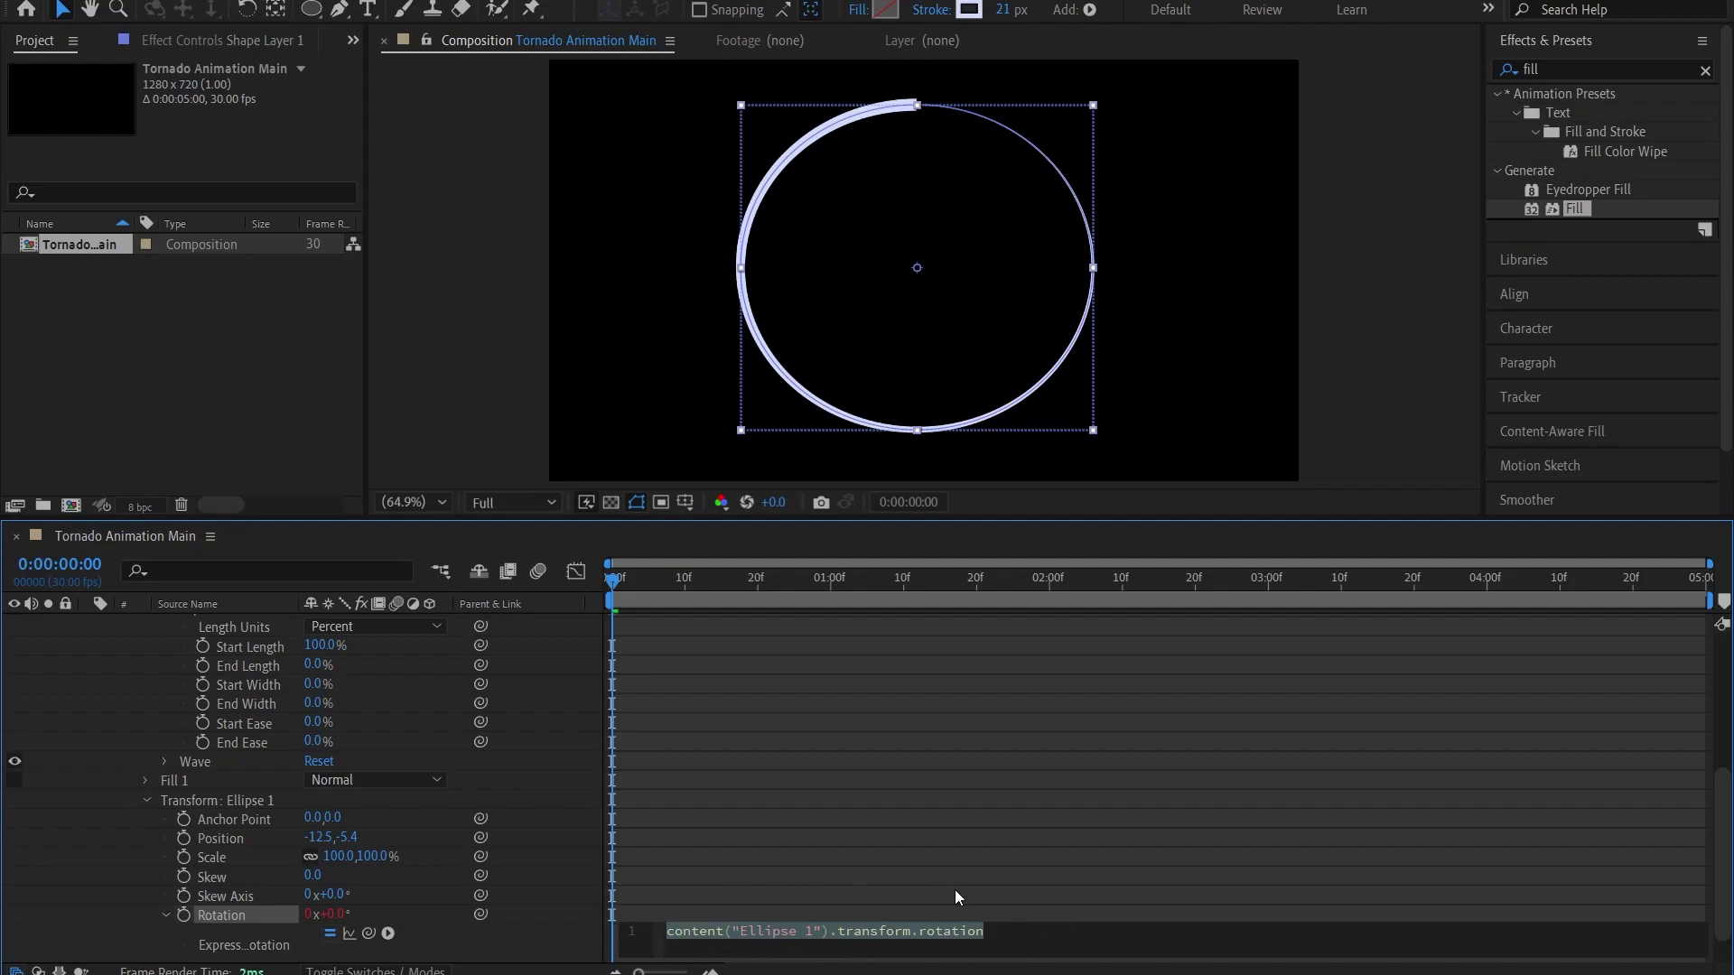
text(time)
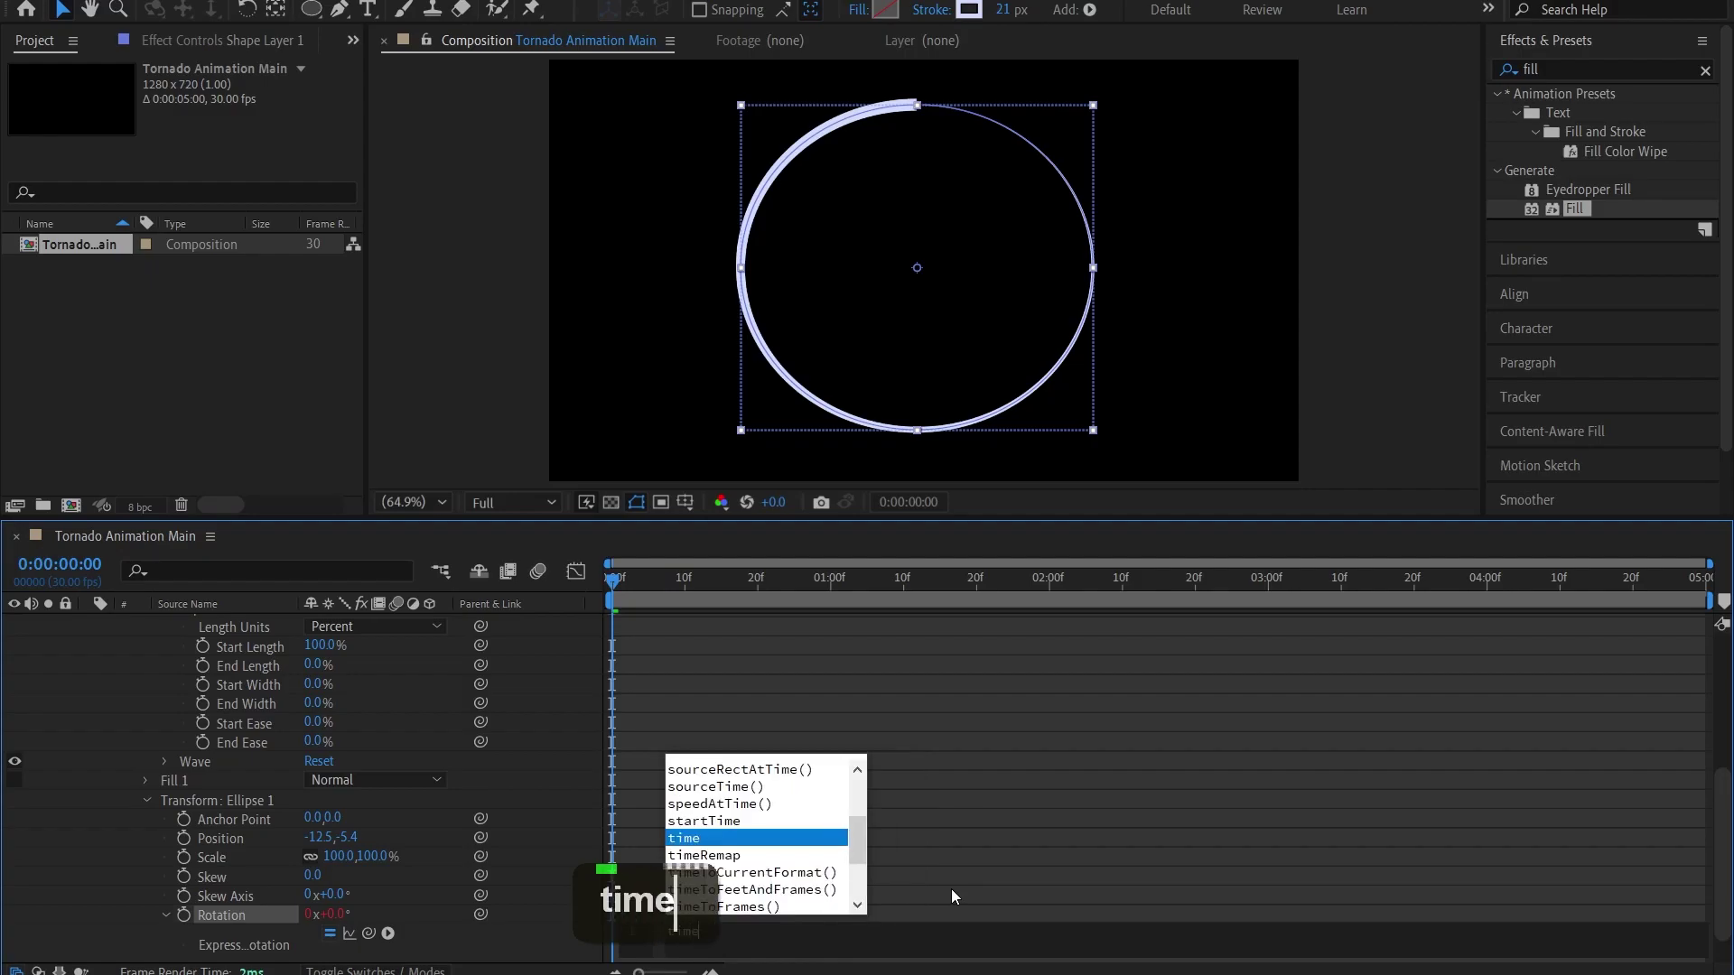
key(Return)
text(*)
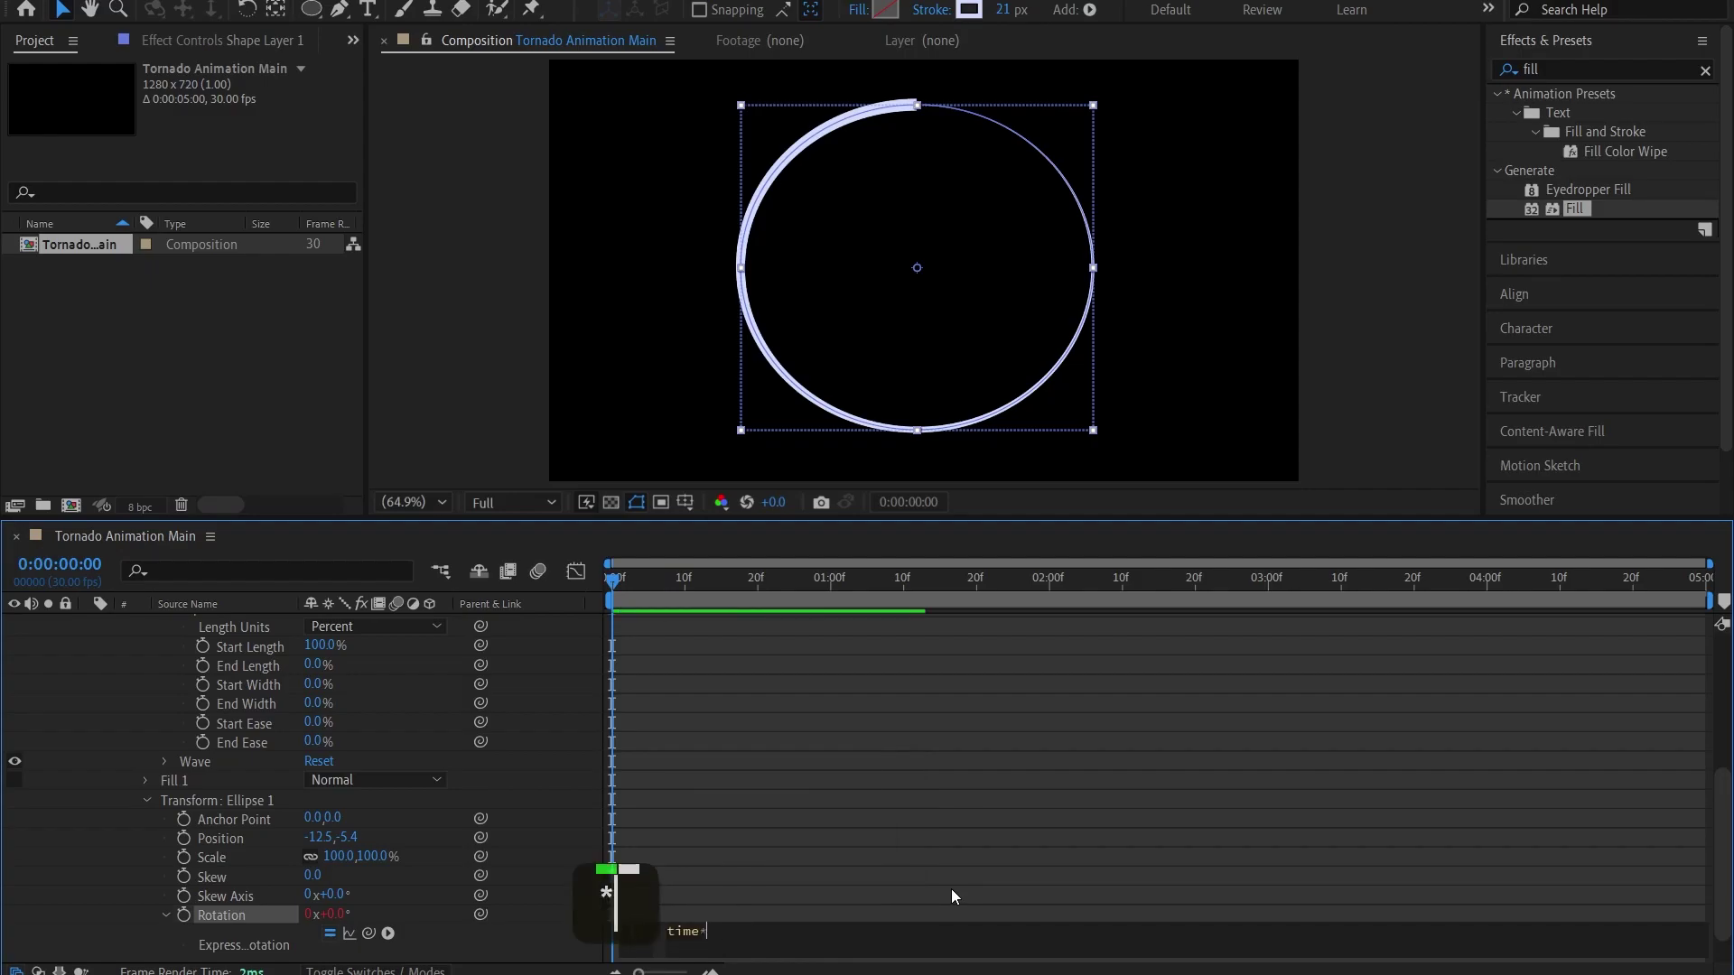
text(1000)
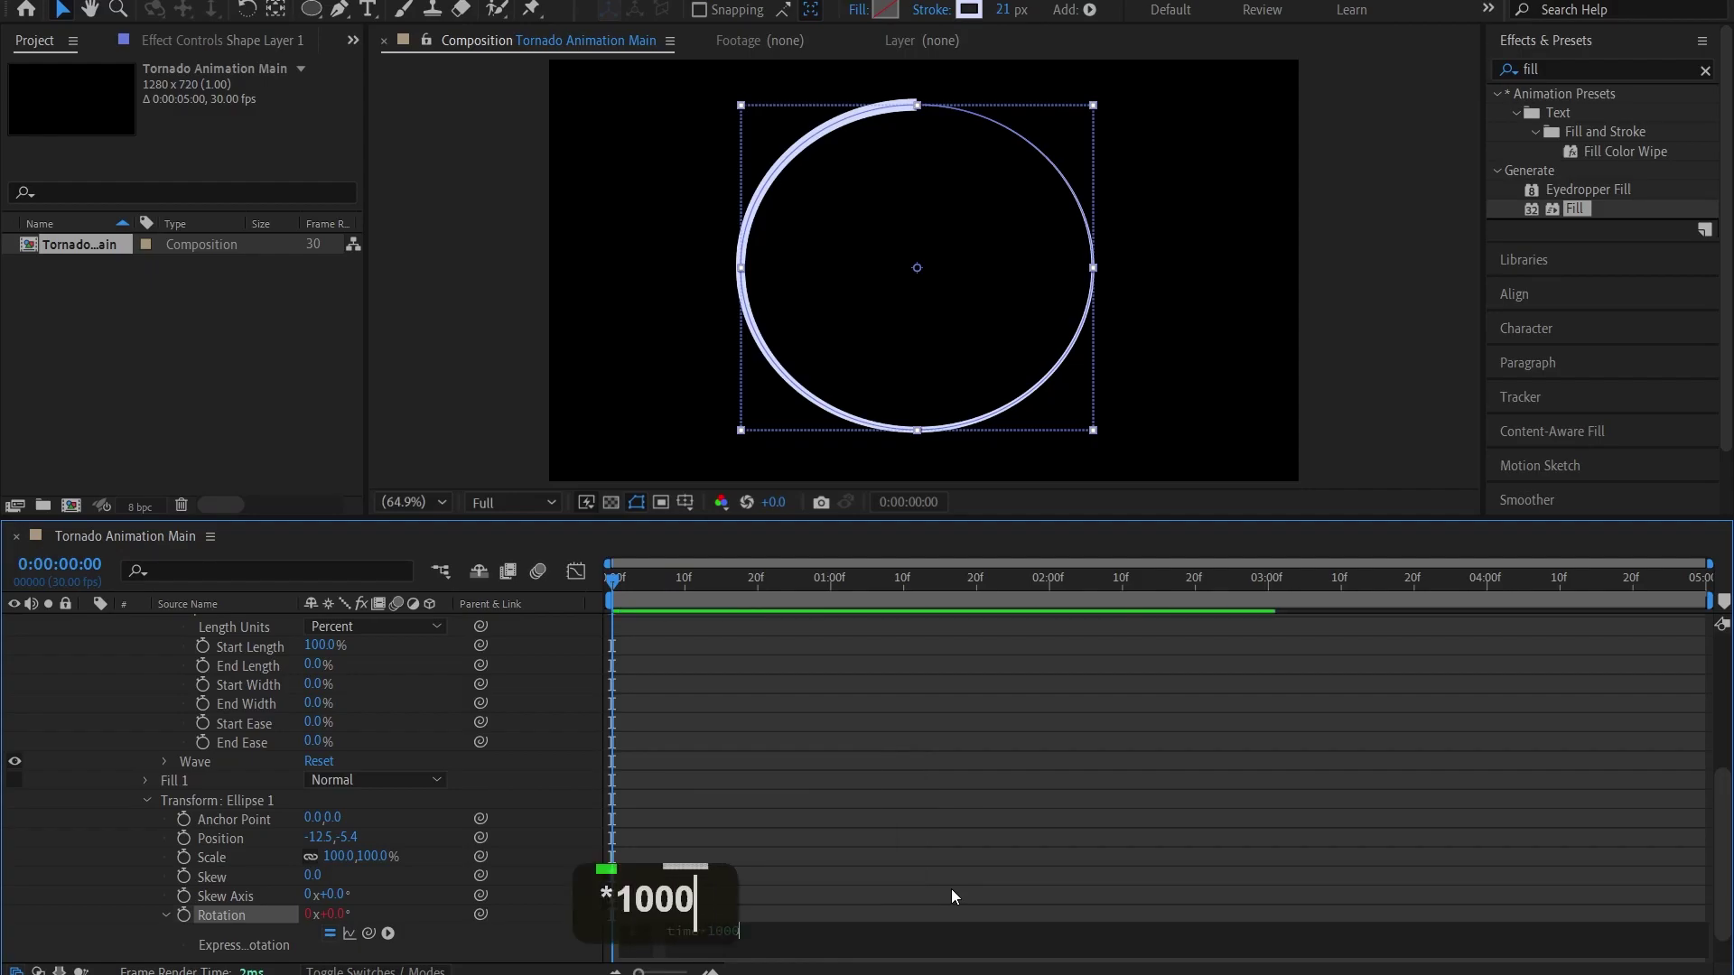
click(791, 693)
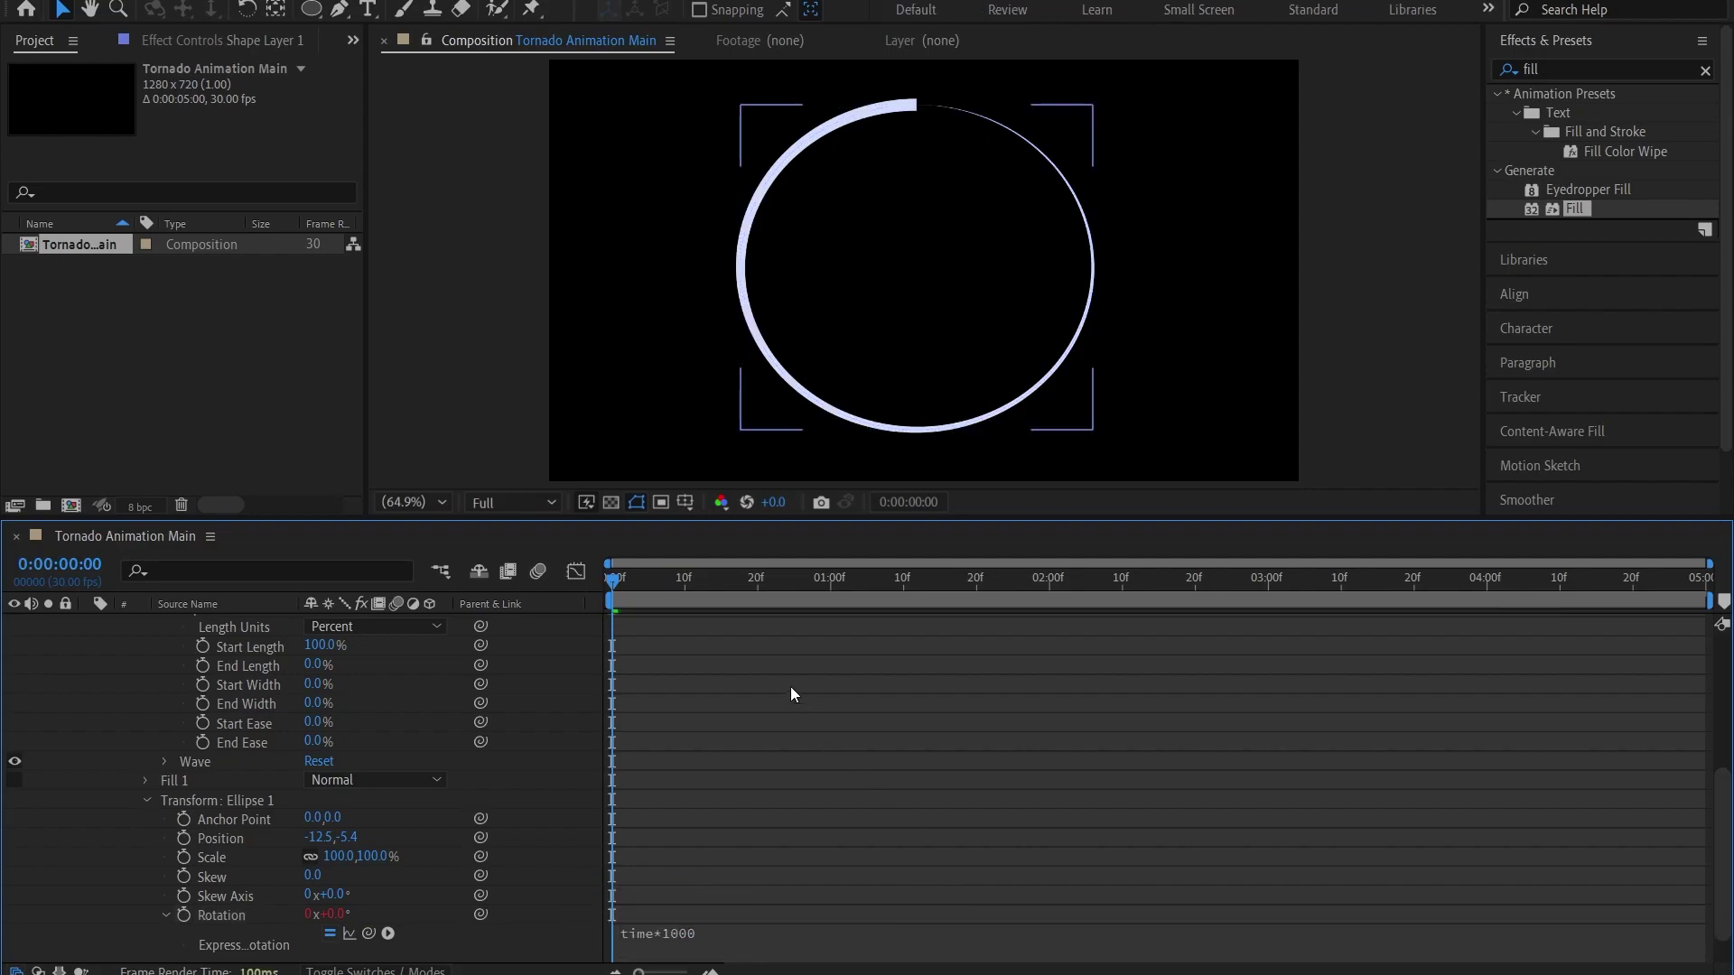
Preview the rotating ellipse and scrub through the first frames to check its spin direction
key(space)
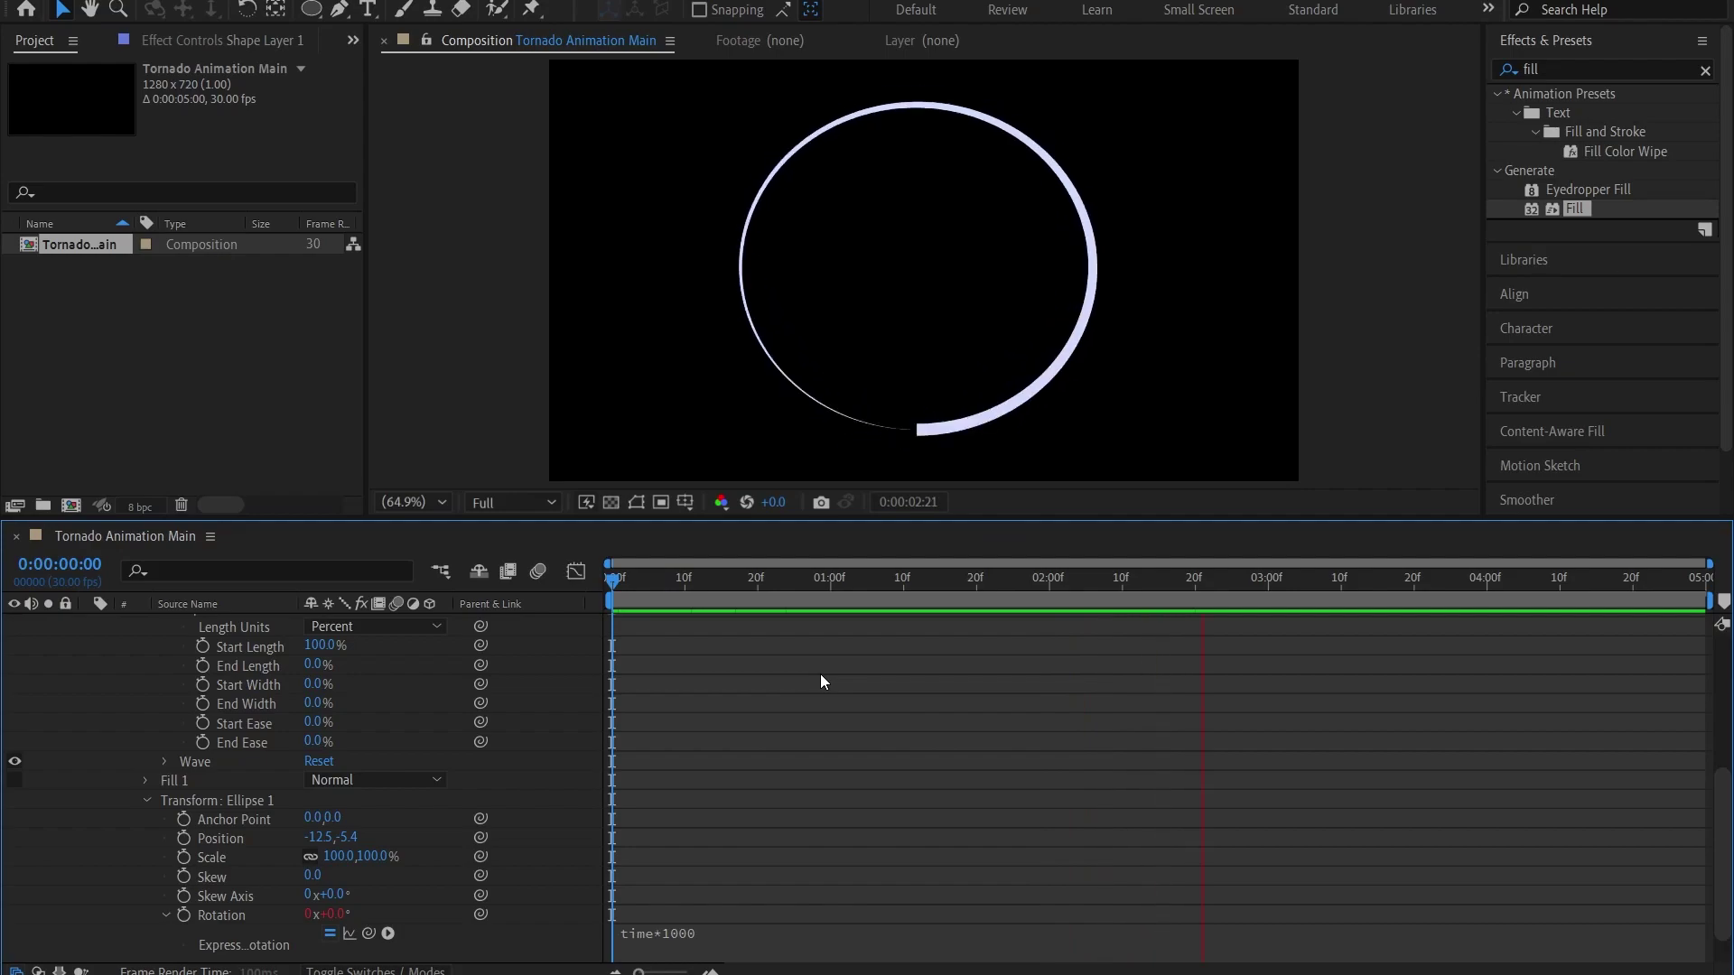
key(space)
drag(679, 583, 705, 579)
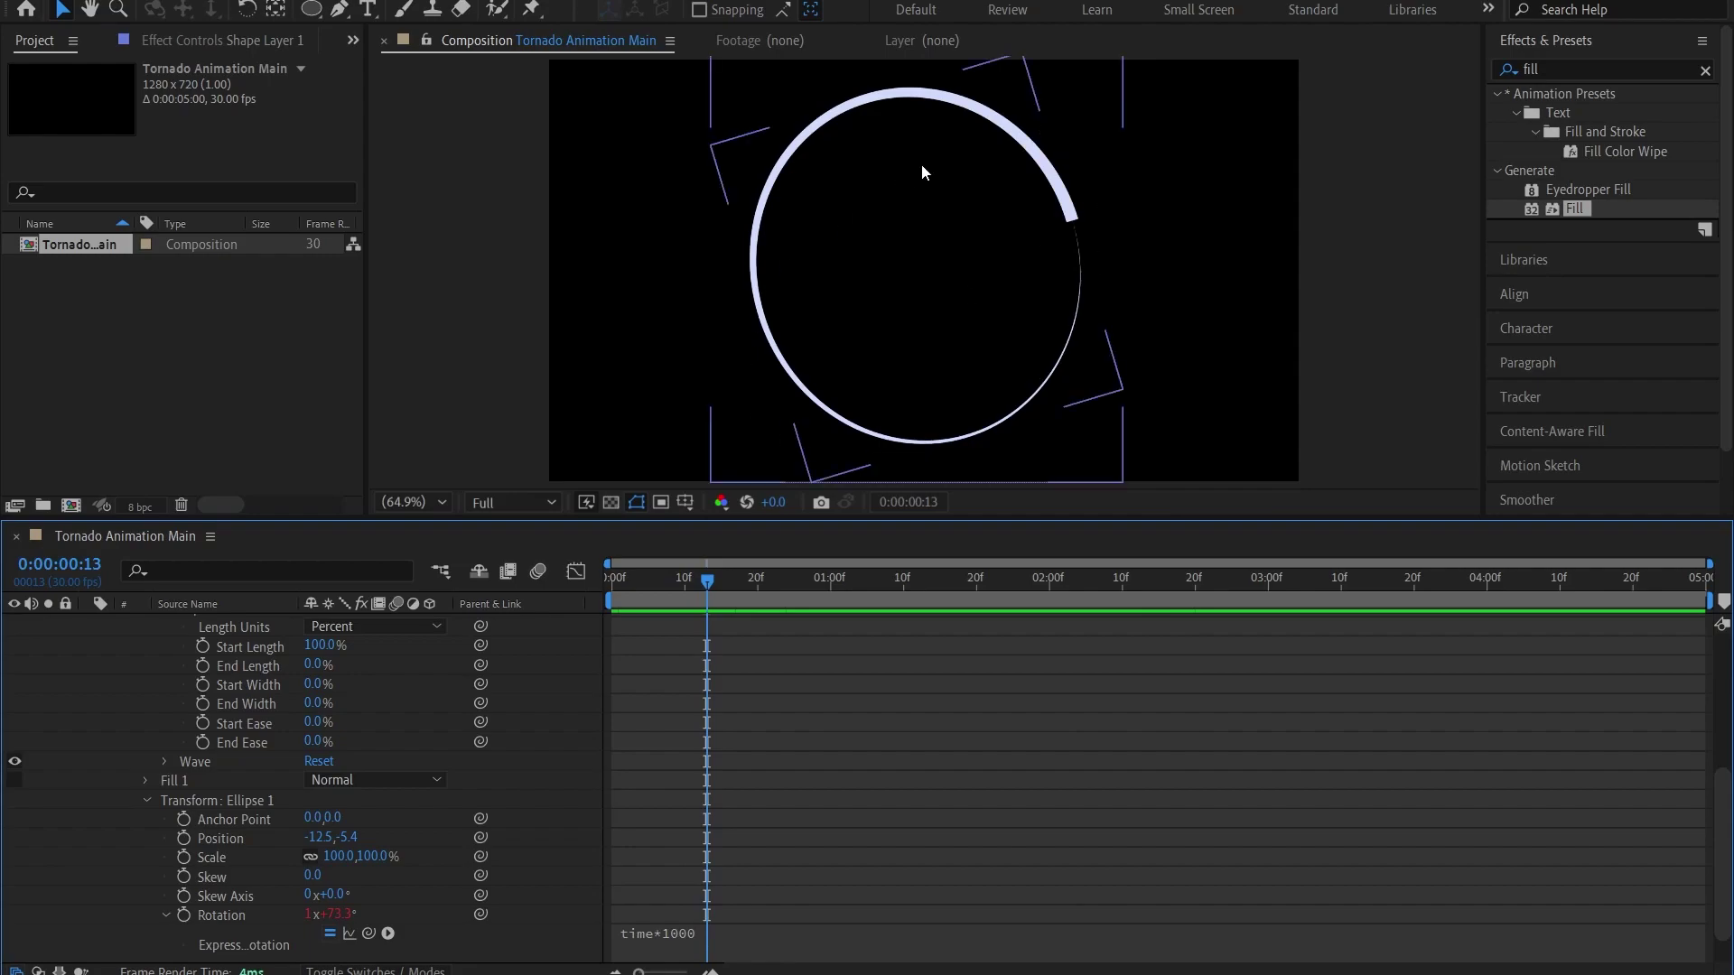
mouse_move(708, 583)
mouse_down()
mouse_move(919, 602)
mouse_move(722, 600)
mouse_up()
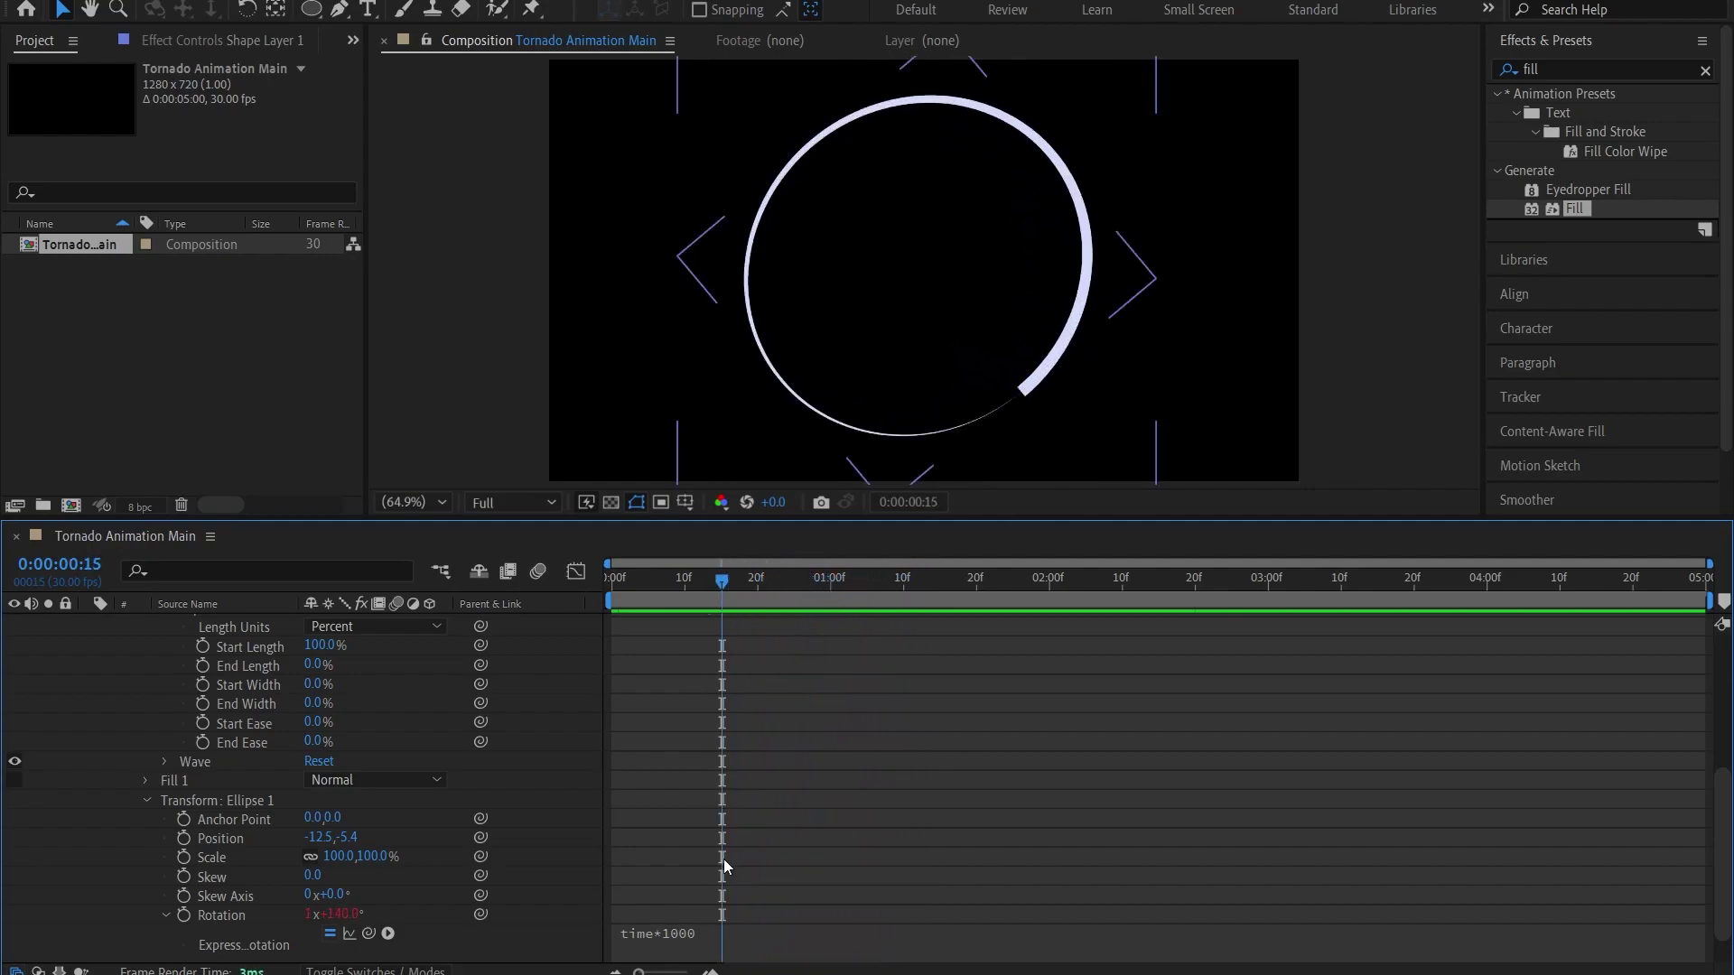
Reverse the ellipse's spin by changing its Rotation expression to time*-1000, and preview the animation
click(679, 933)
click(717, 933)
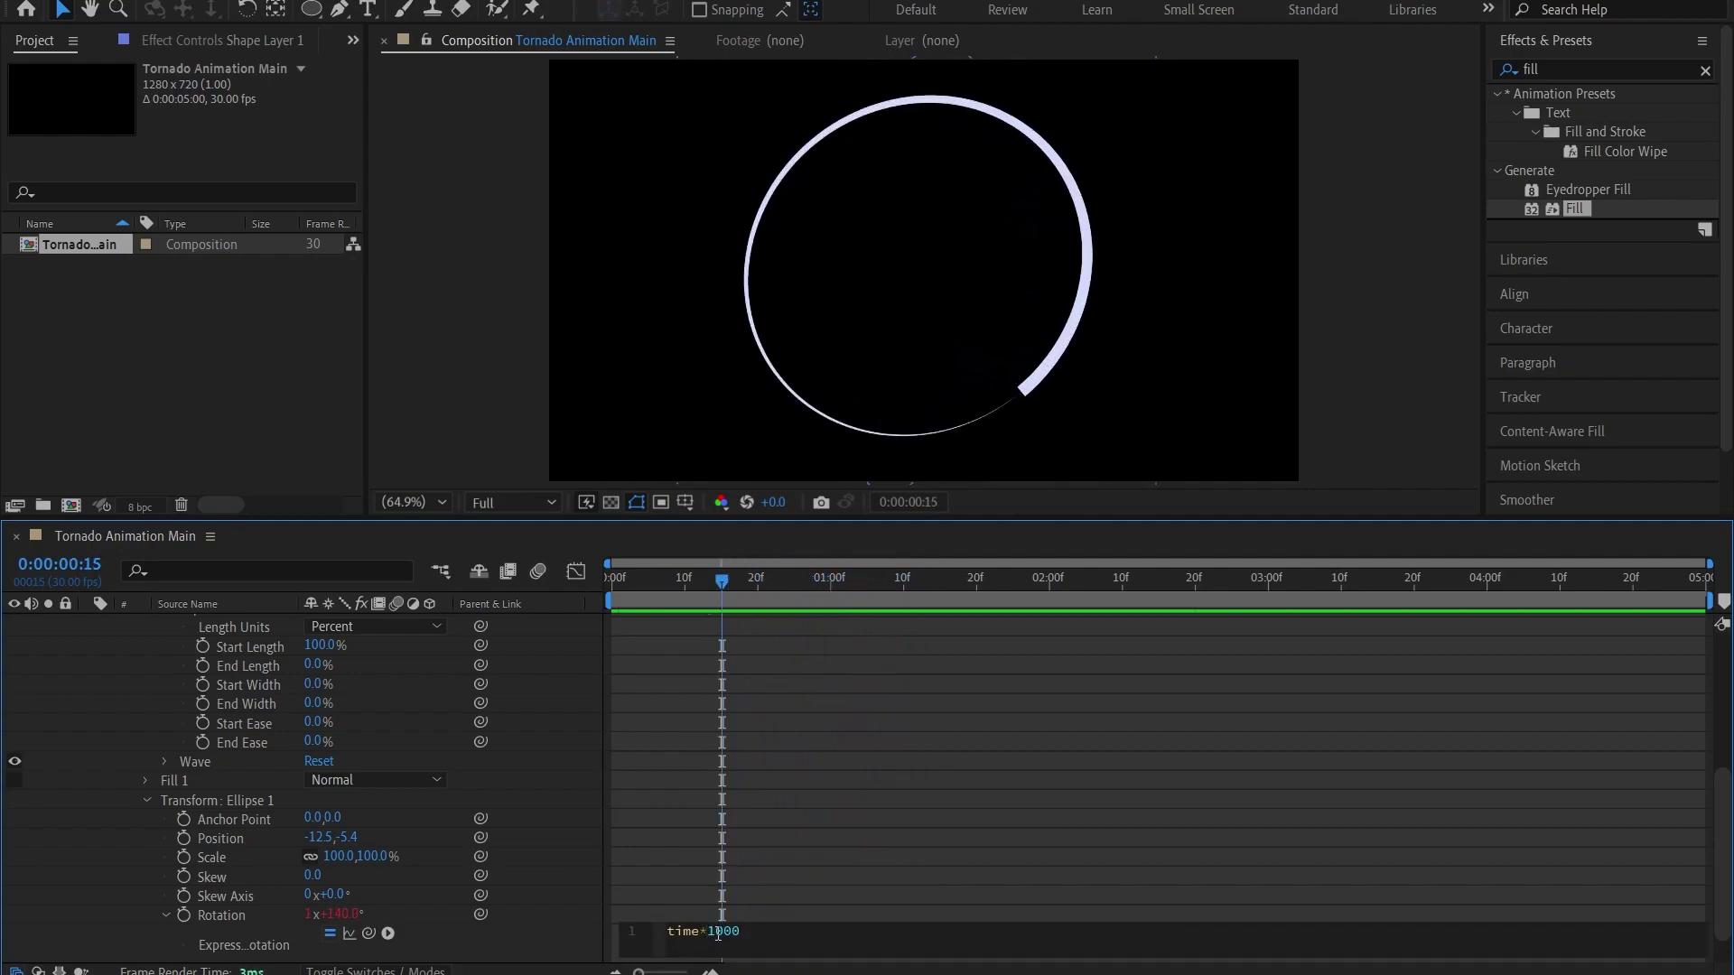
text(-)
click(967, 794)
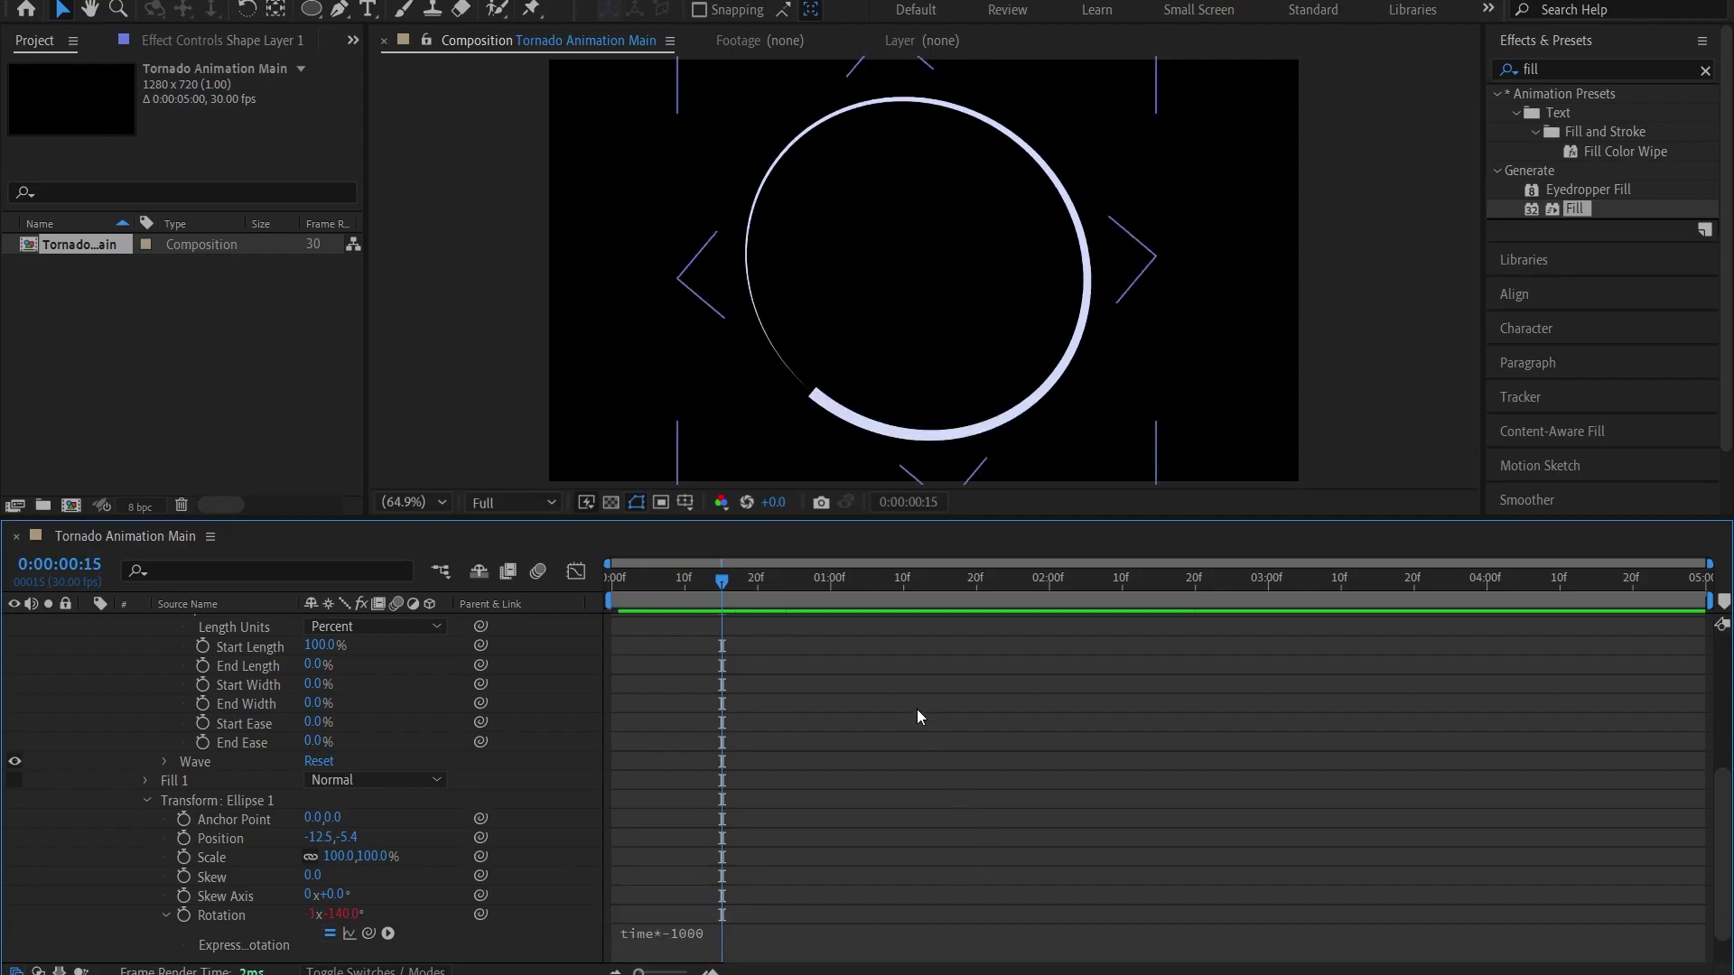
key(space)
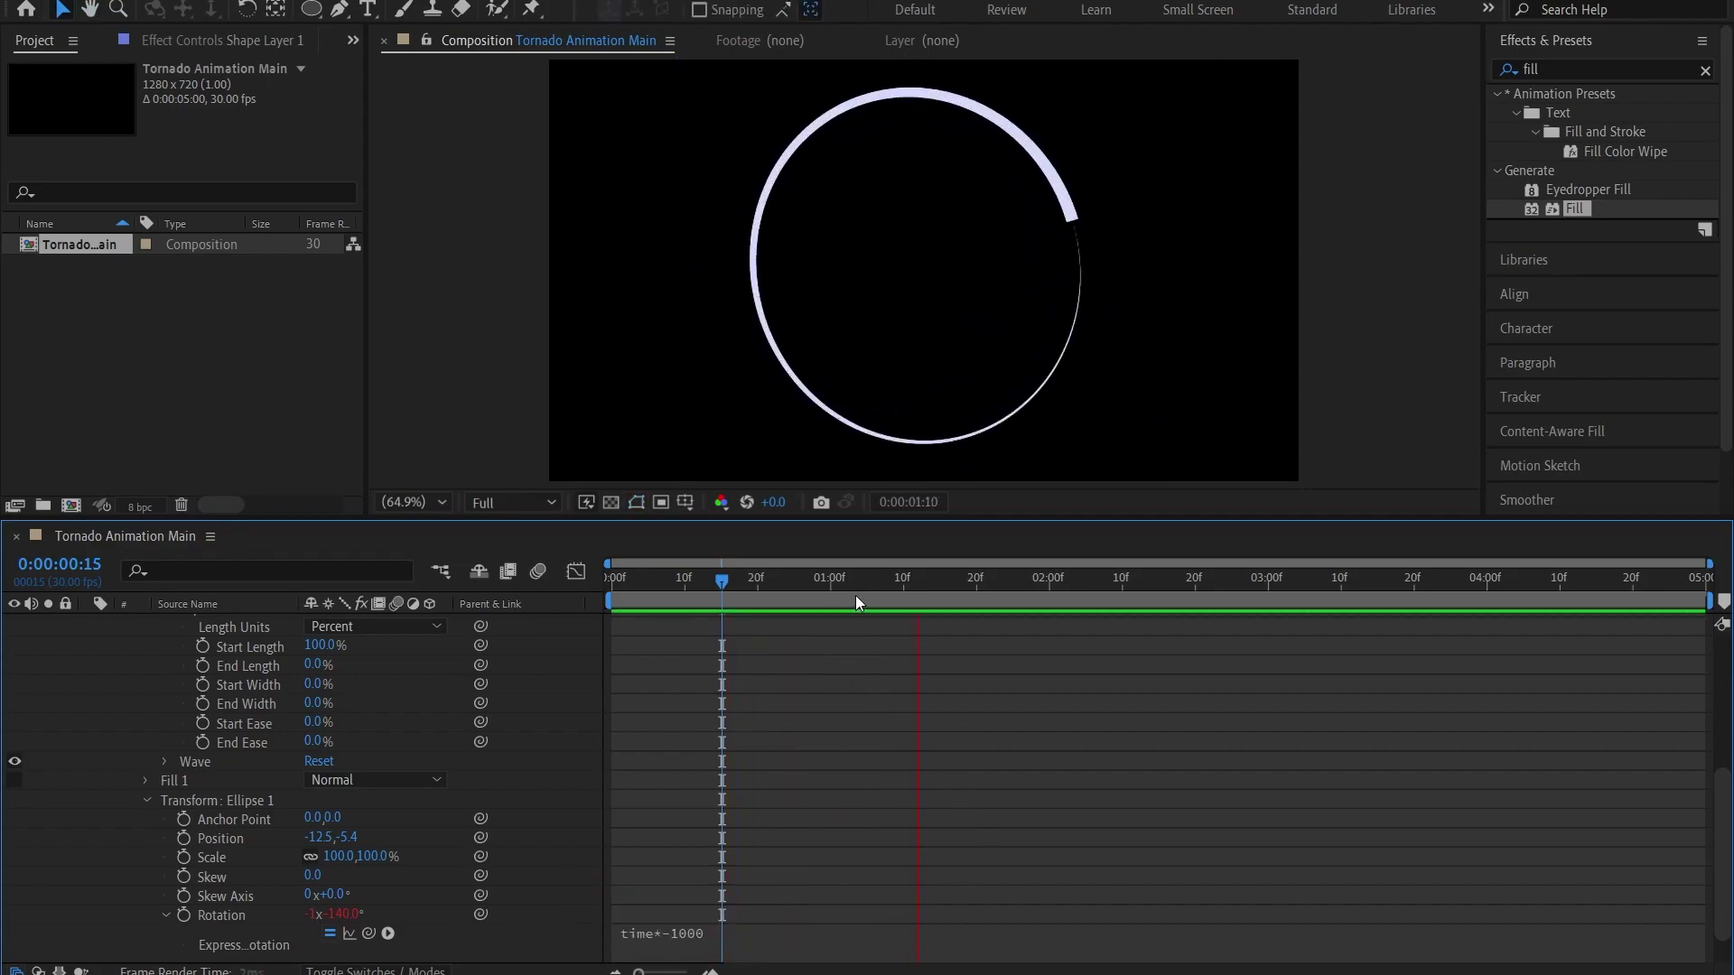
key(space)
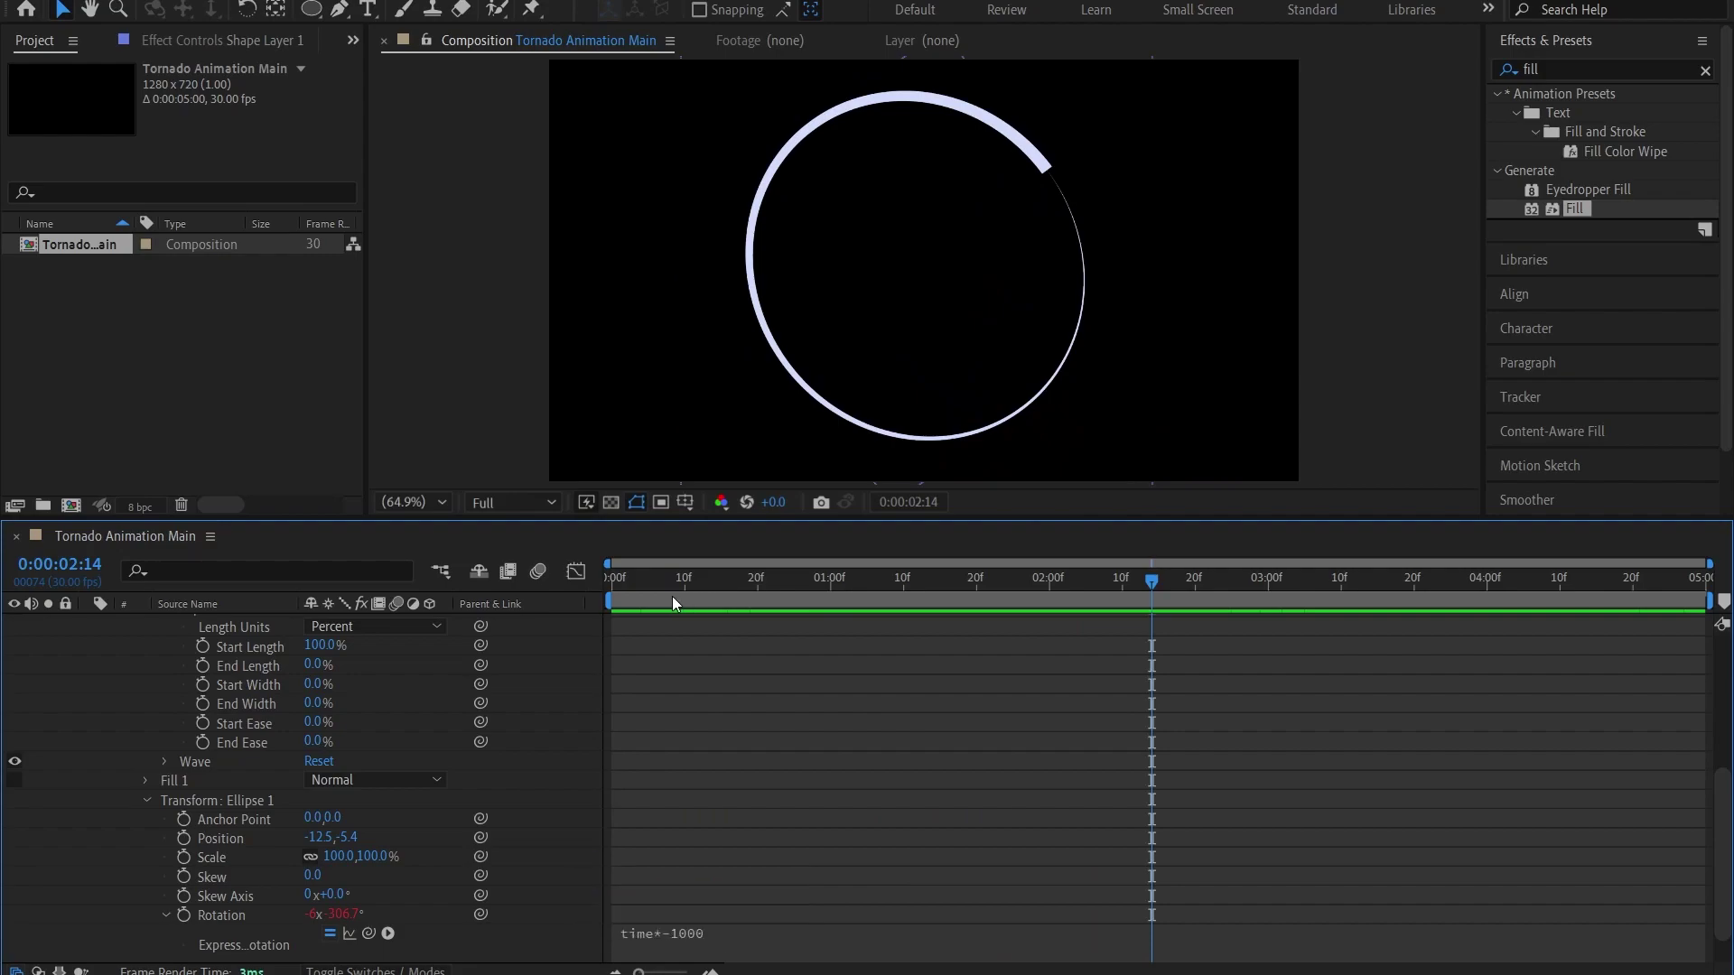
Collapse all the properties of Shape Layer 1 in the timeline
scroll(388, 705, up, 4)
scroll(143, 638, up, 1)
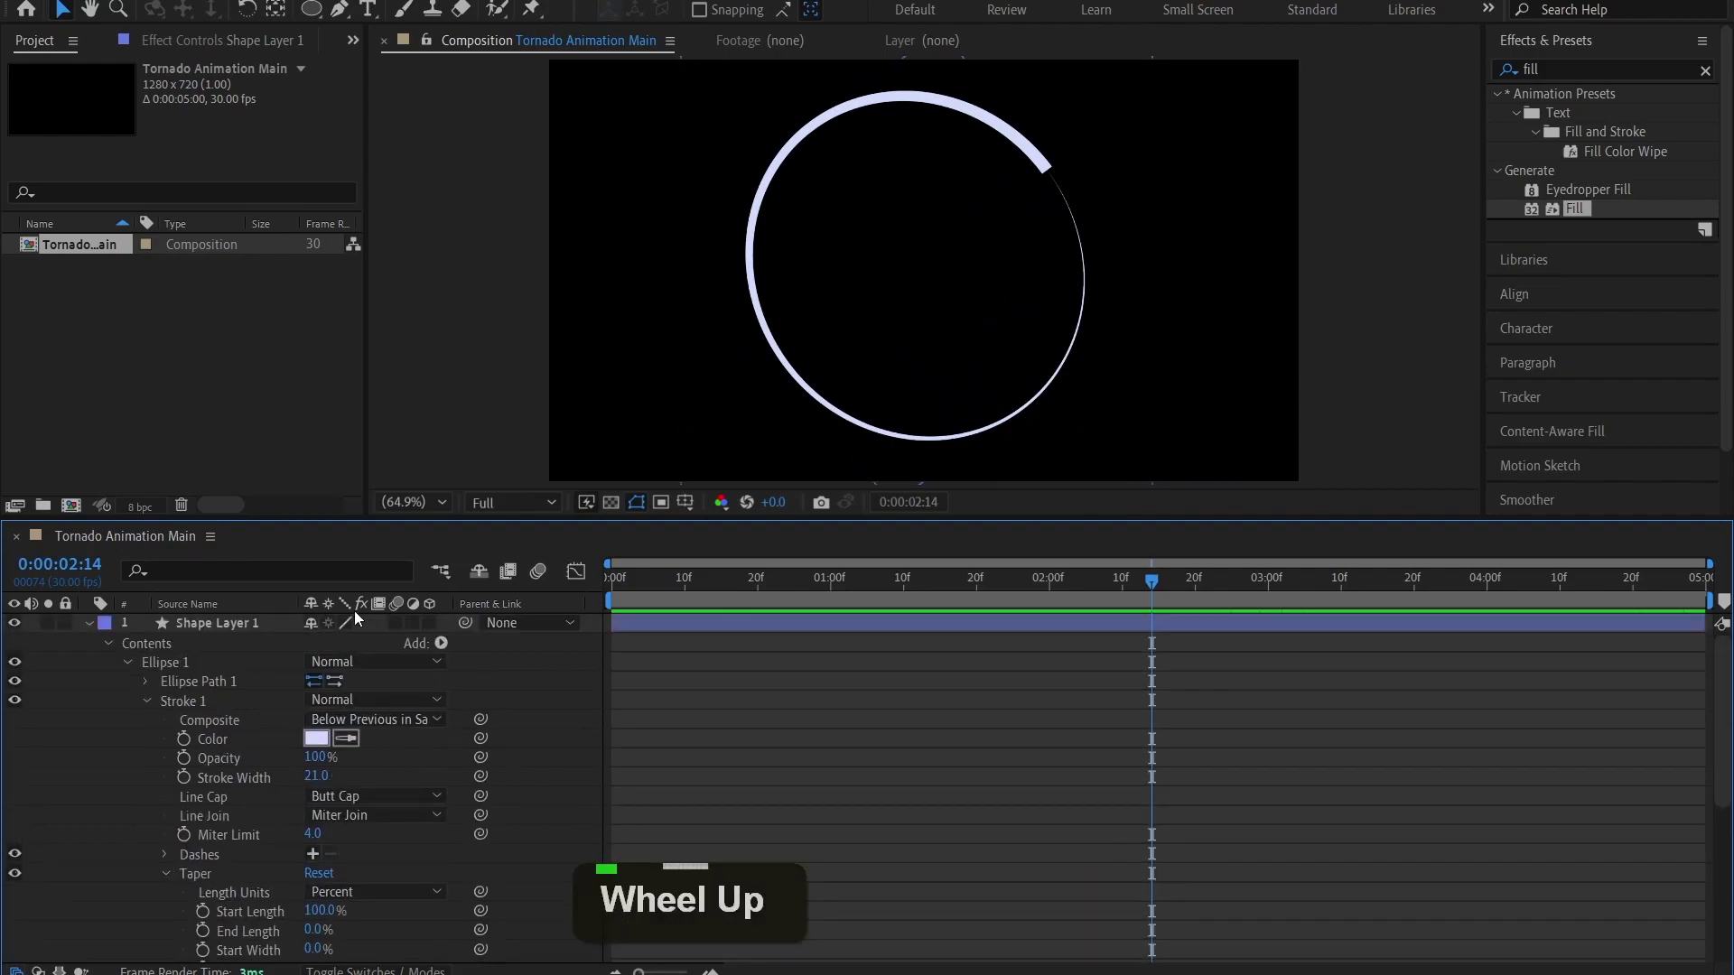
click(204, 627)
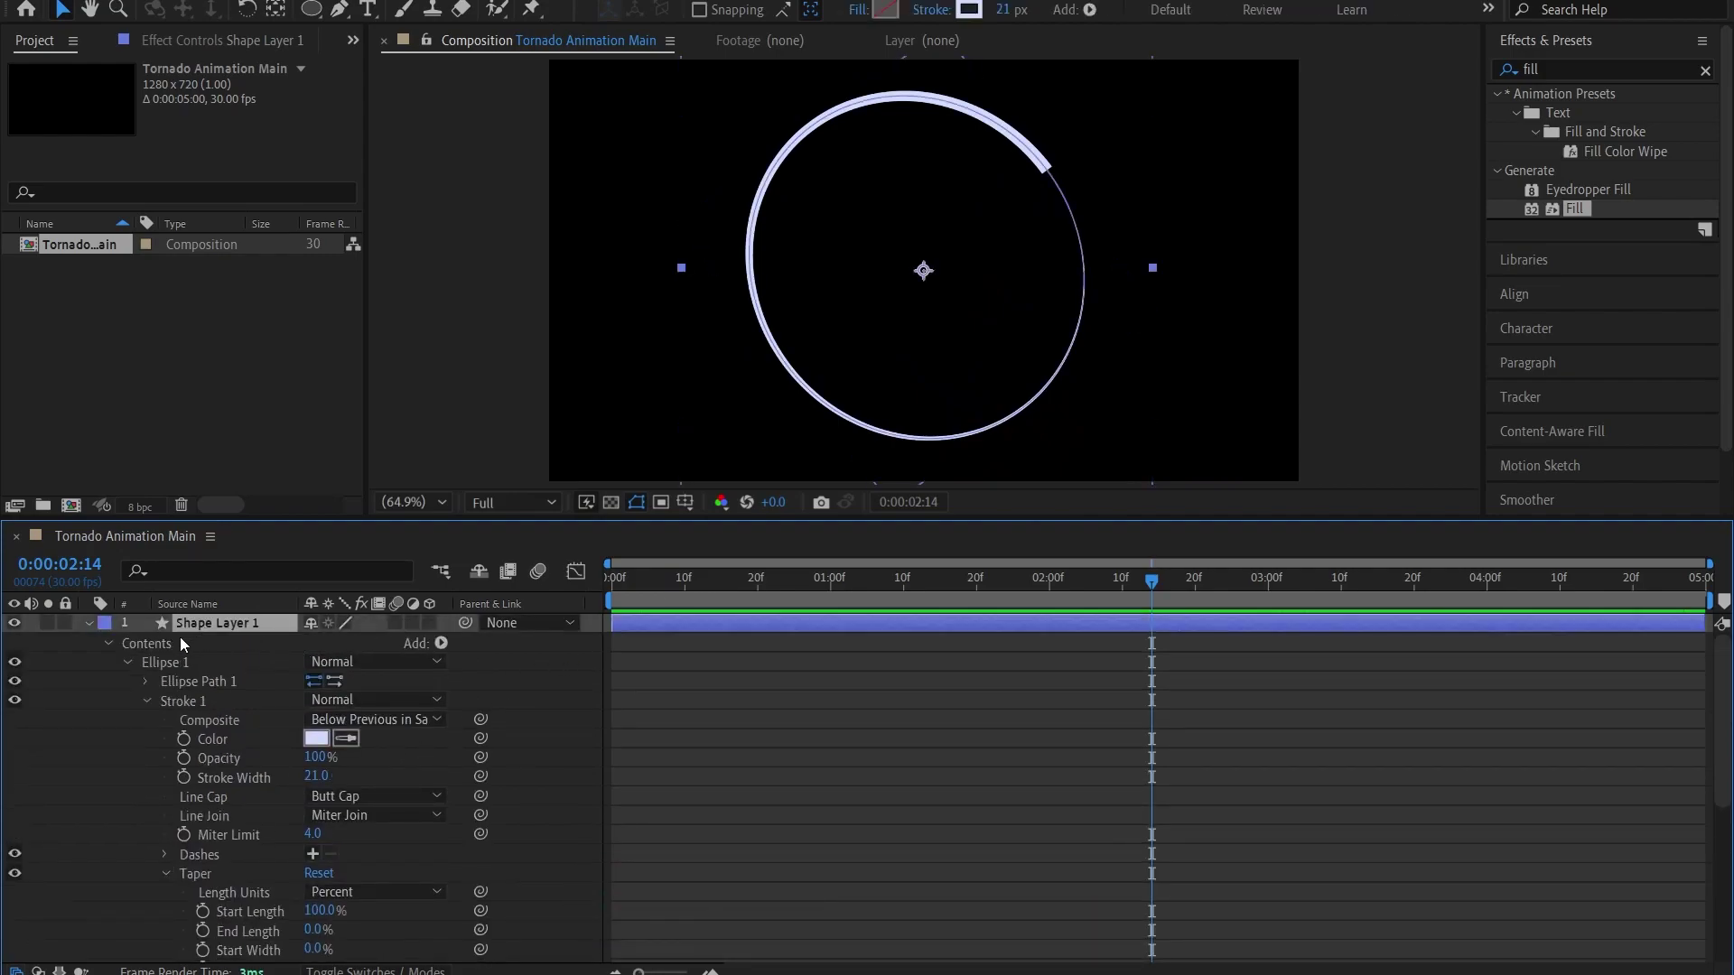
click(89, 623)
click(115, 644)
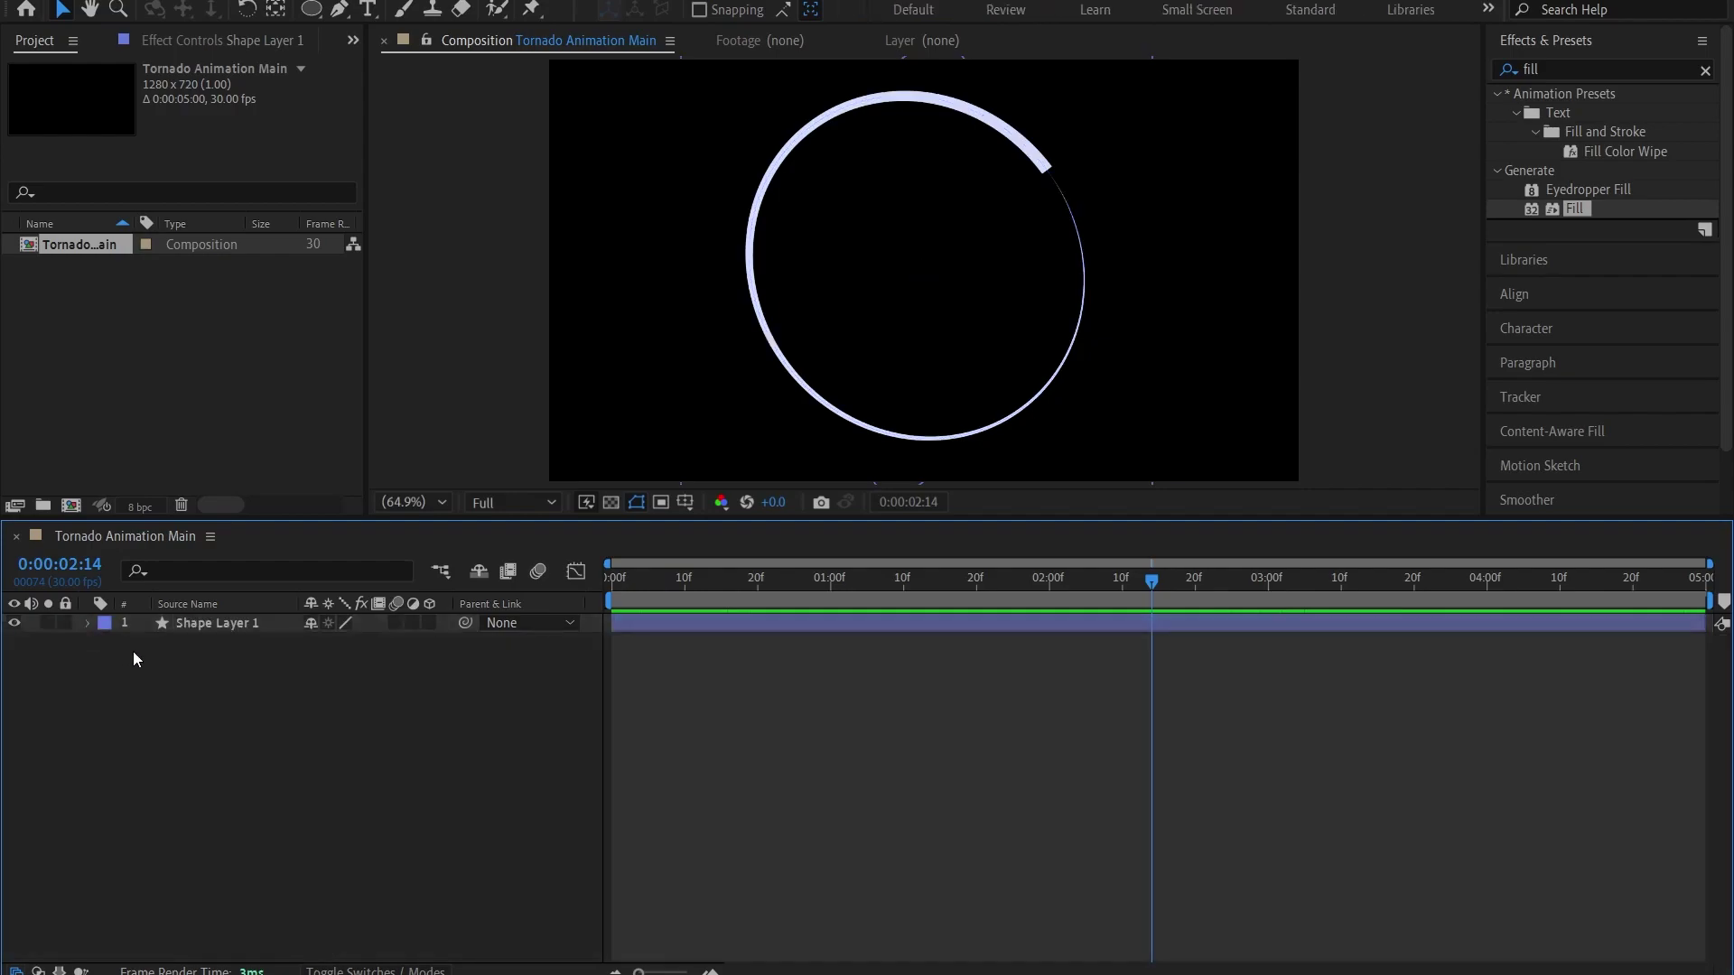
Find the Turbulent Displace effect and apply it to Shape Layer 1
click(208, 624)
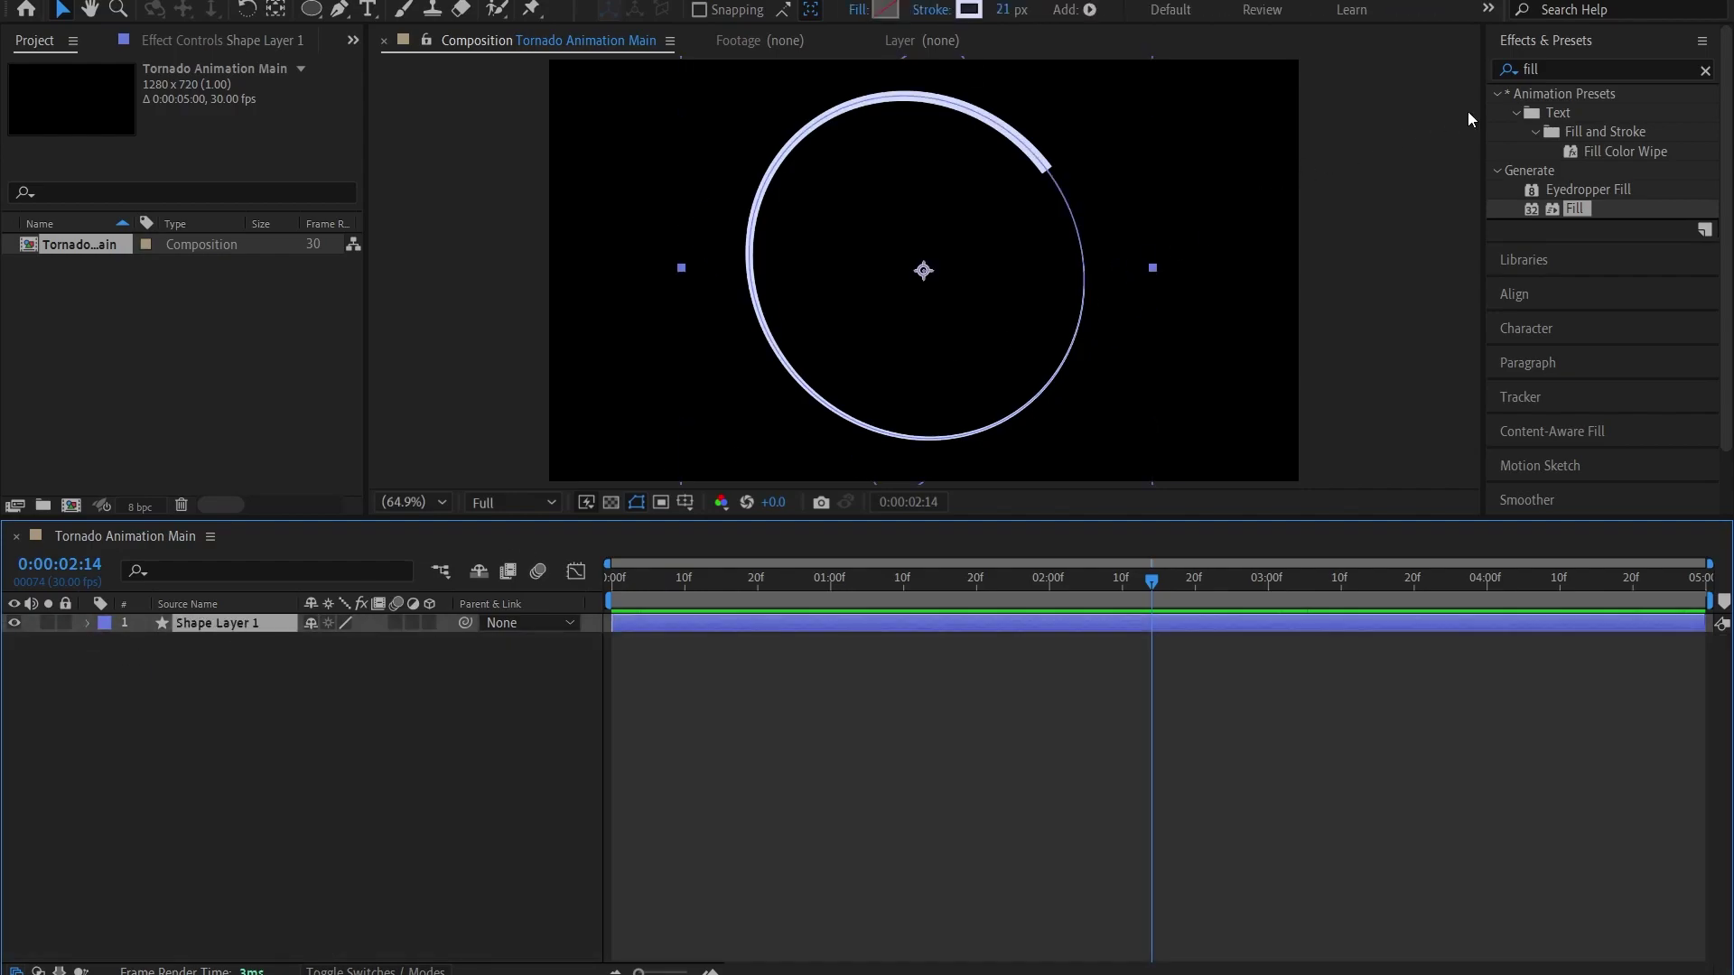
double_click(1538, 69)
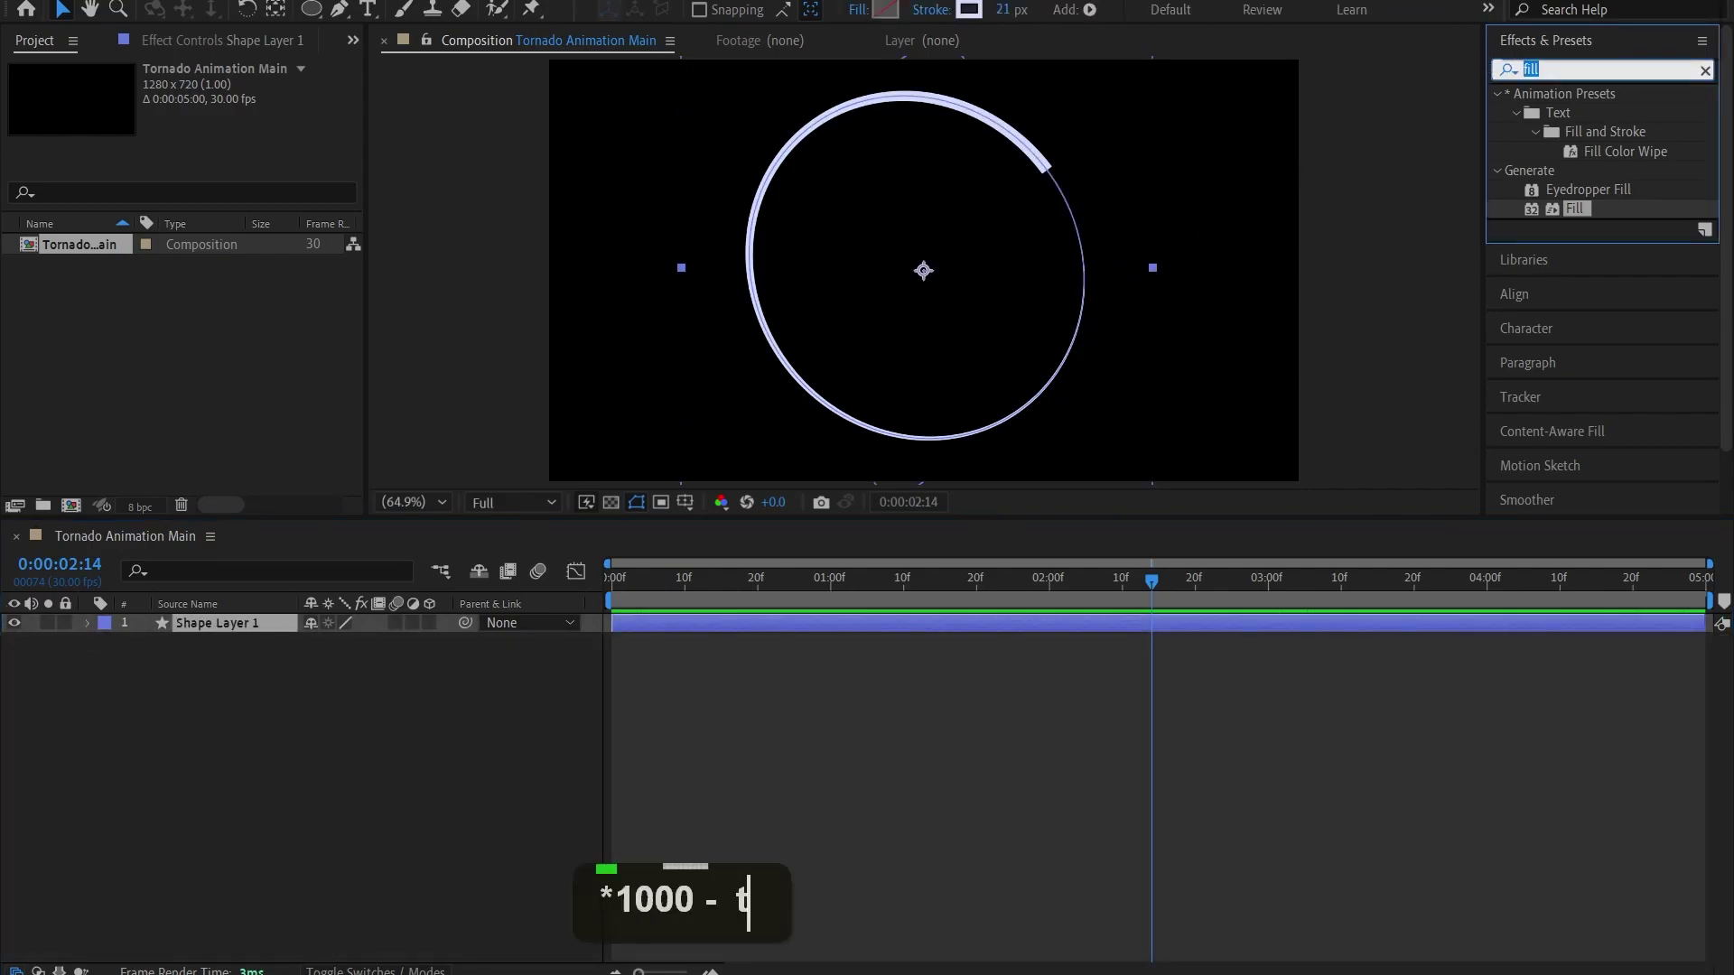
text(turbulent displace)
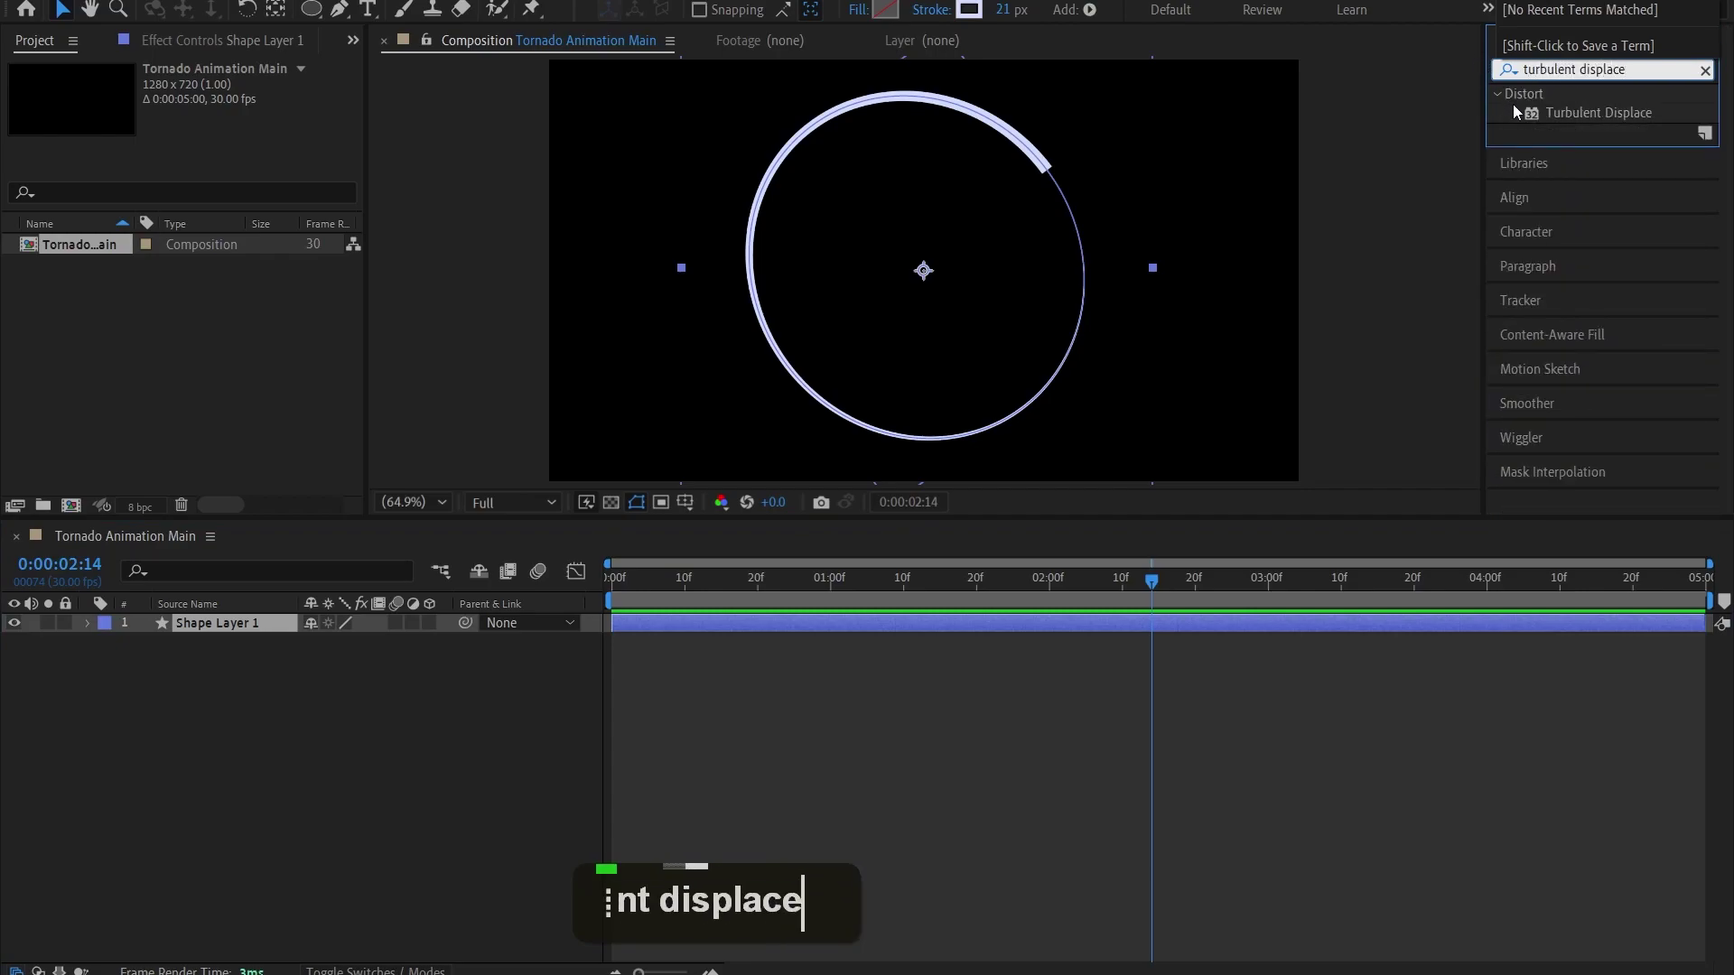
double_click(1562, 112)
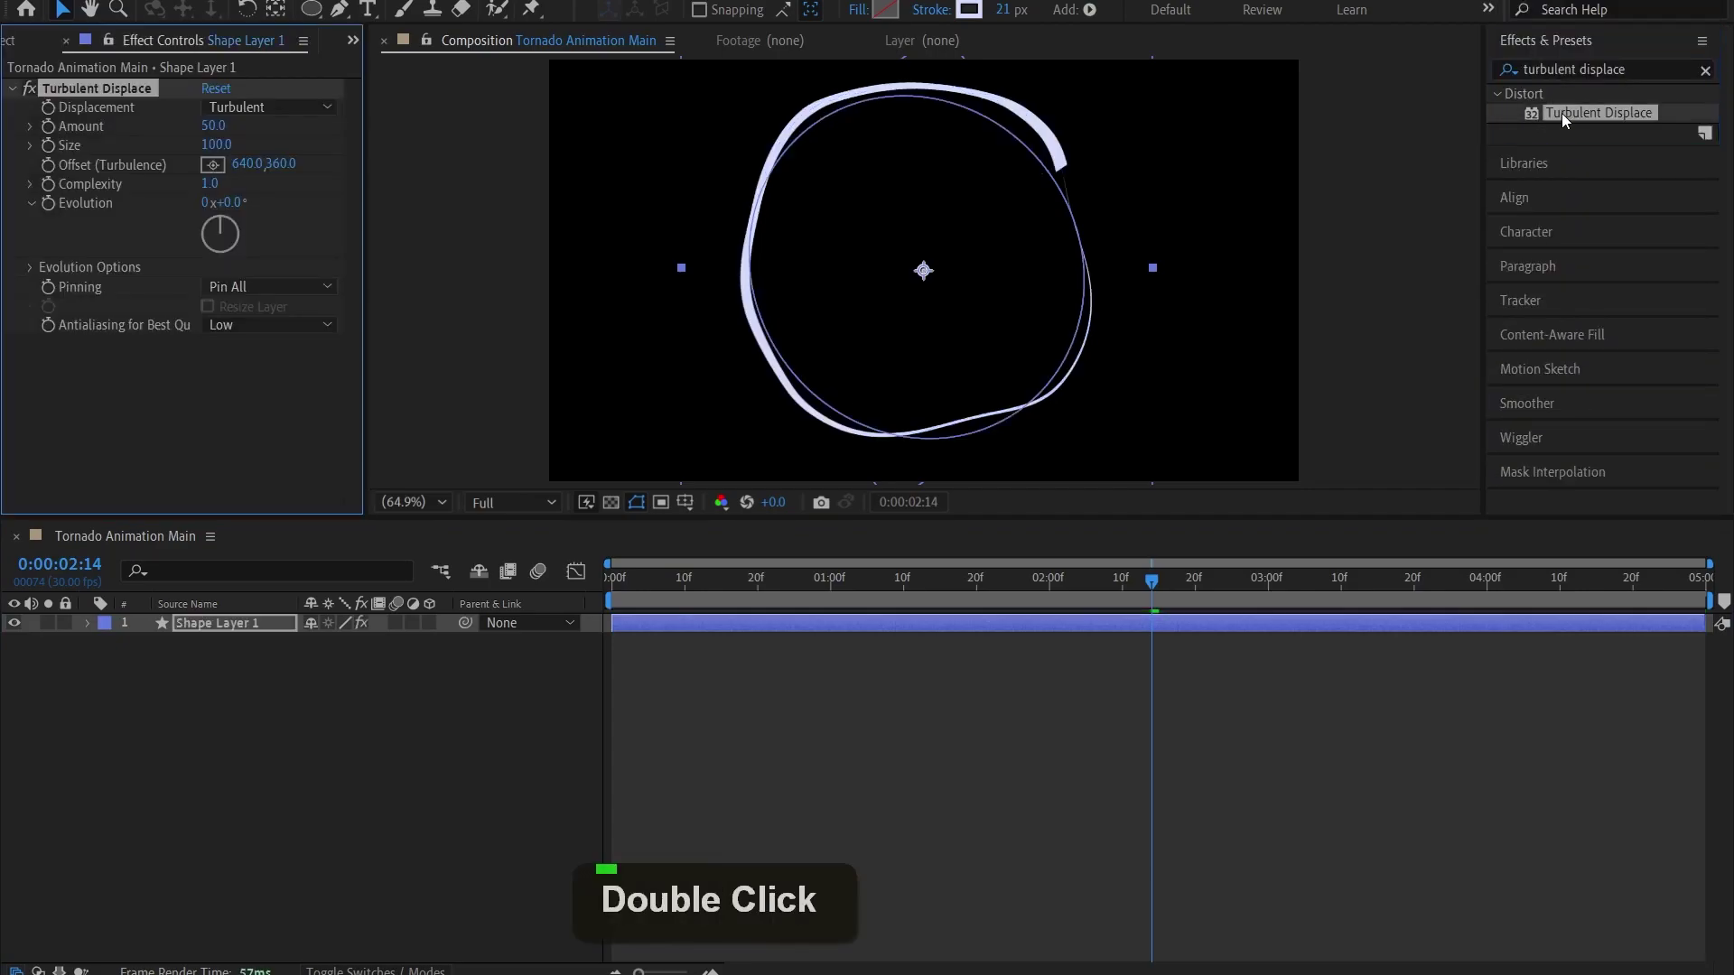
Preview the displaced ellipse from the start of the composition and return to 0:00:00:00
drag(760, 583, 596, 591)
key(space)
key(space)
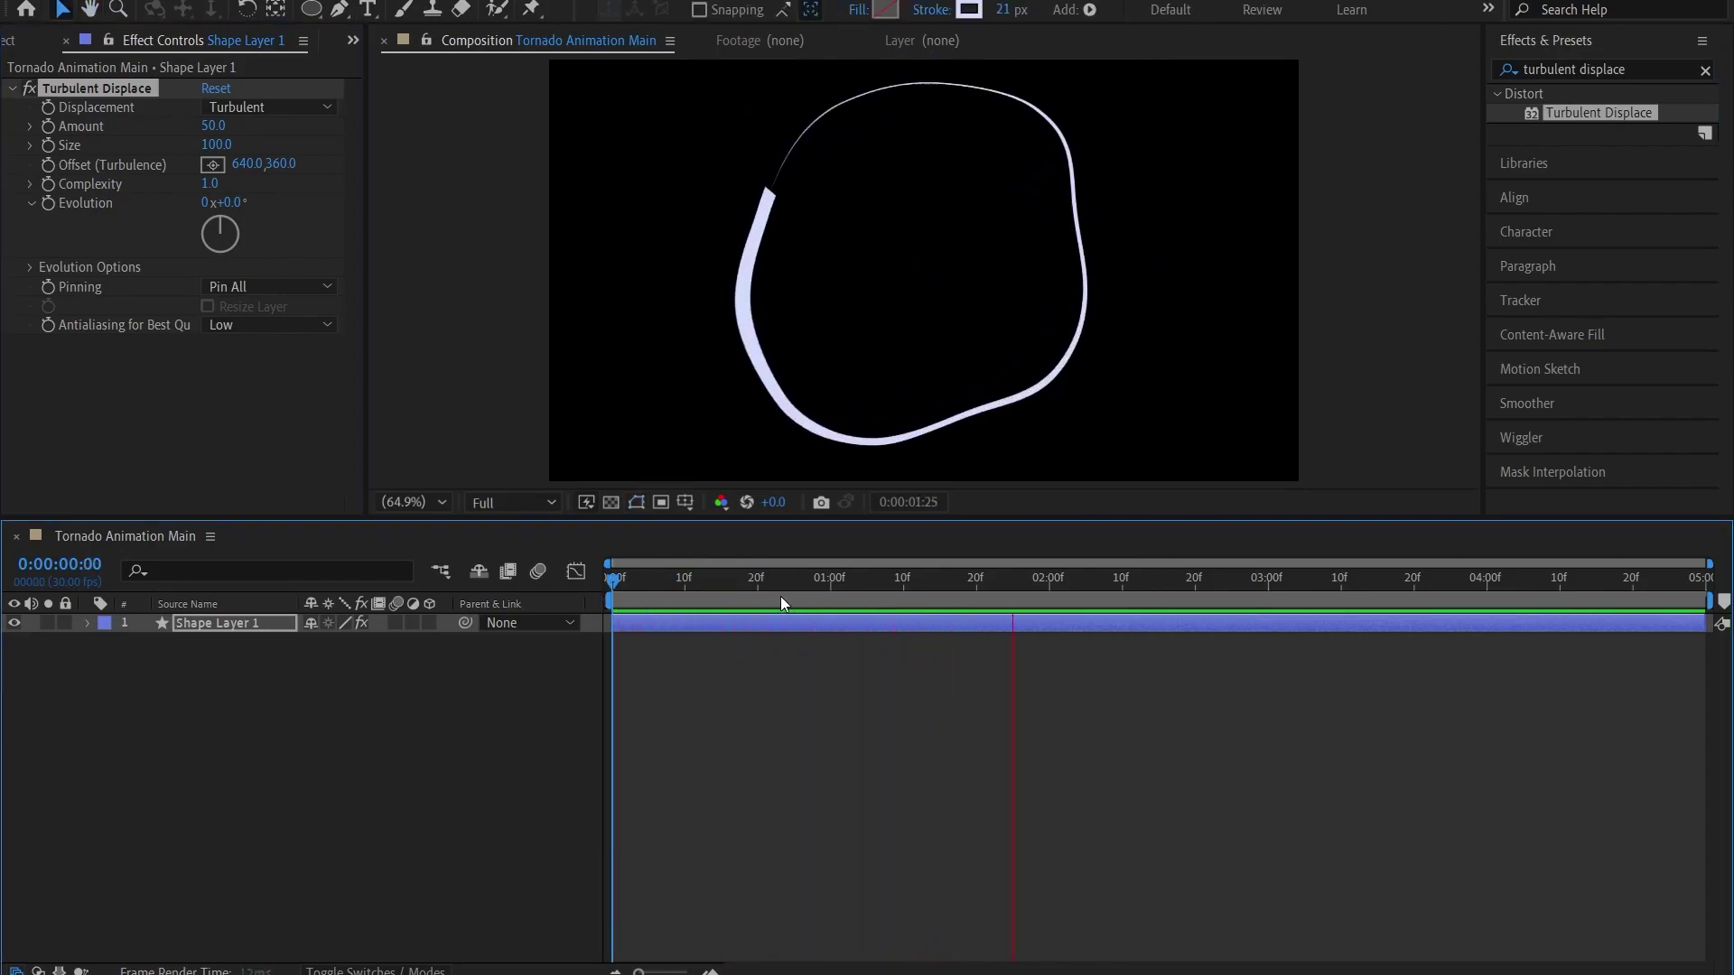
key(space)
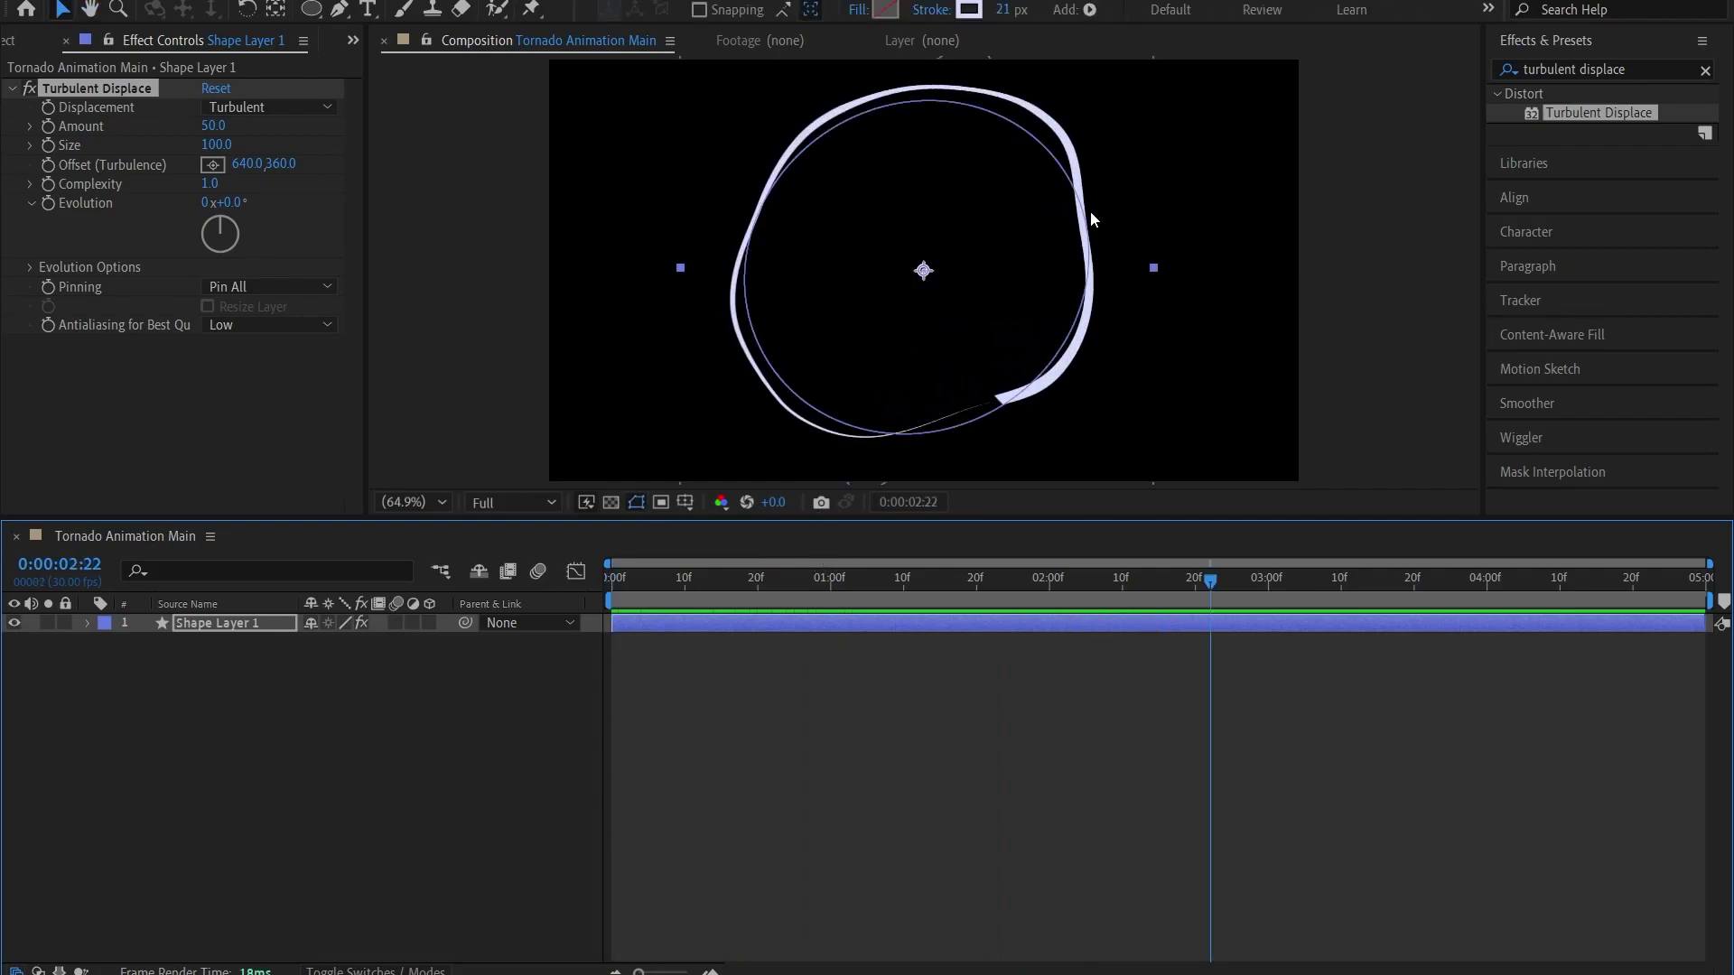
drag(776, 598, 550, 598)
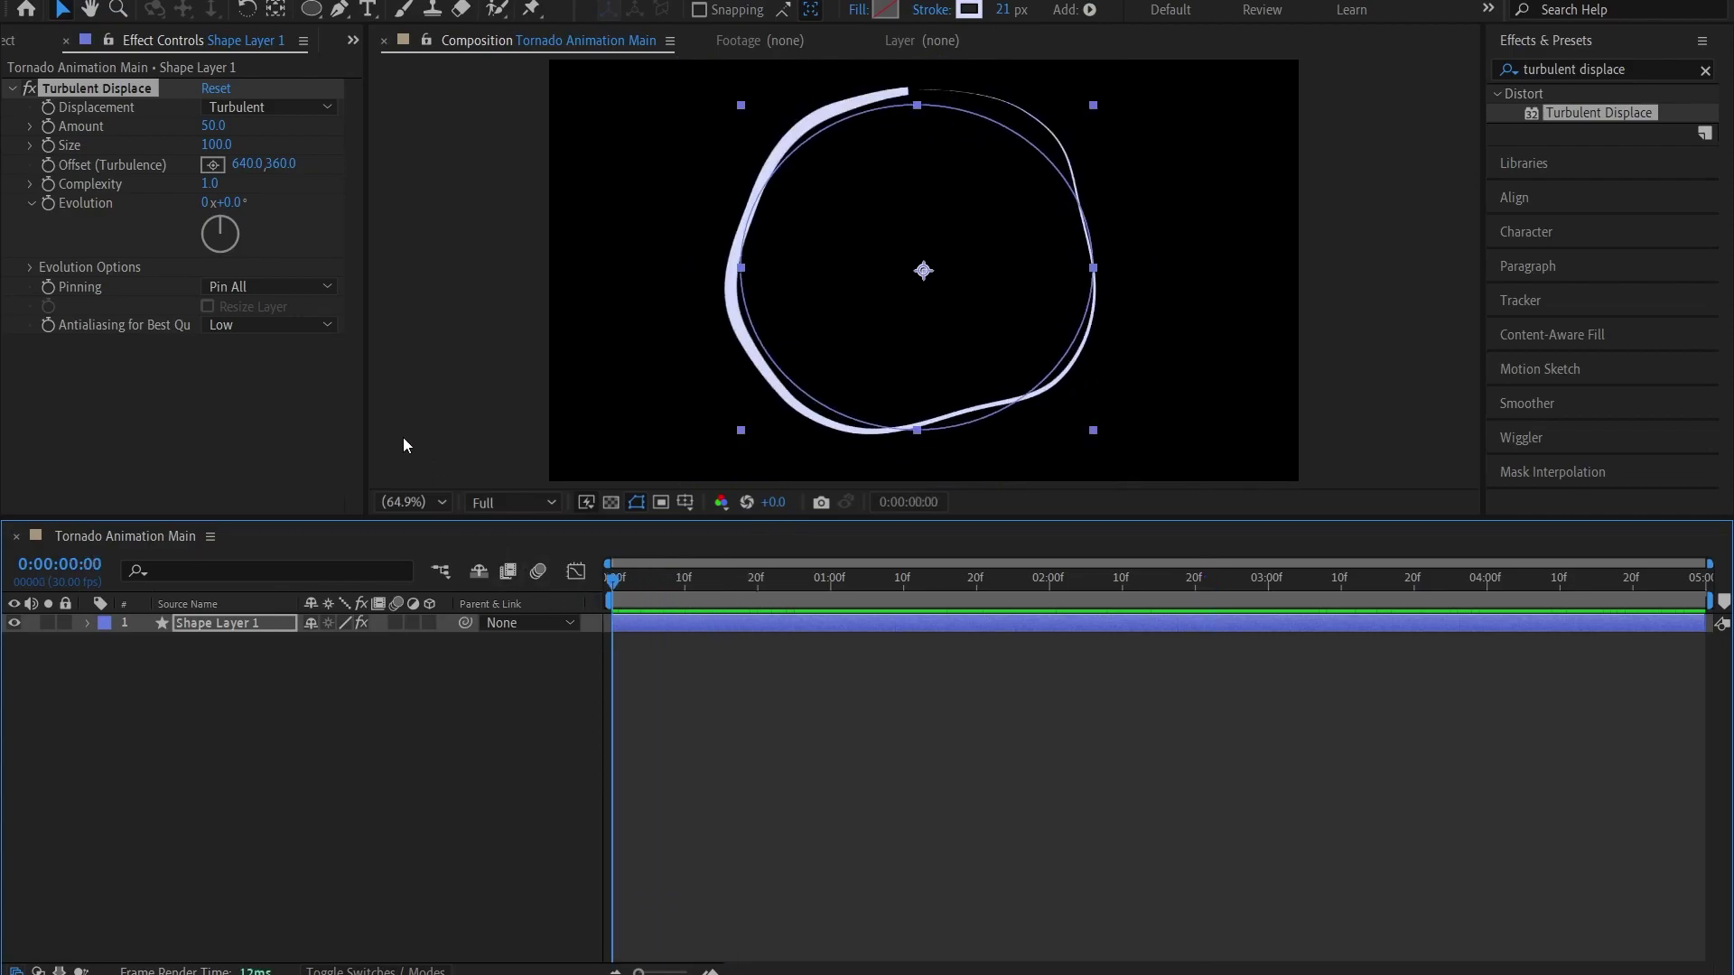
Add the expression time*500 to the Evolution of Turbulent Displace and preview the animation
click(96, 203)
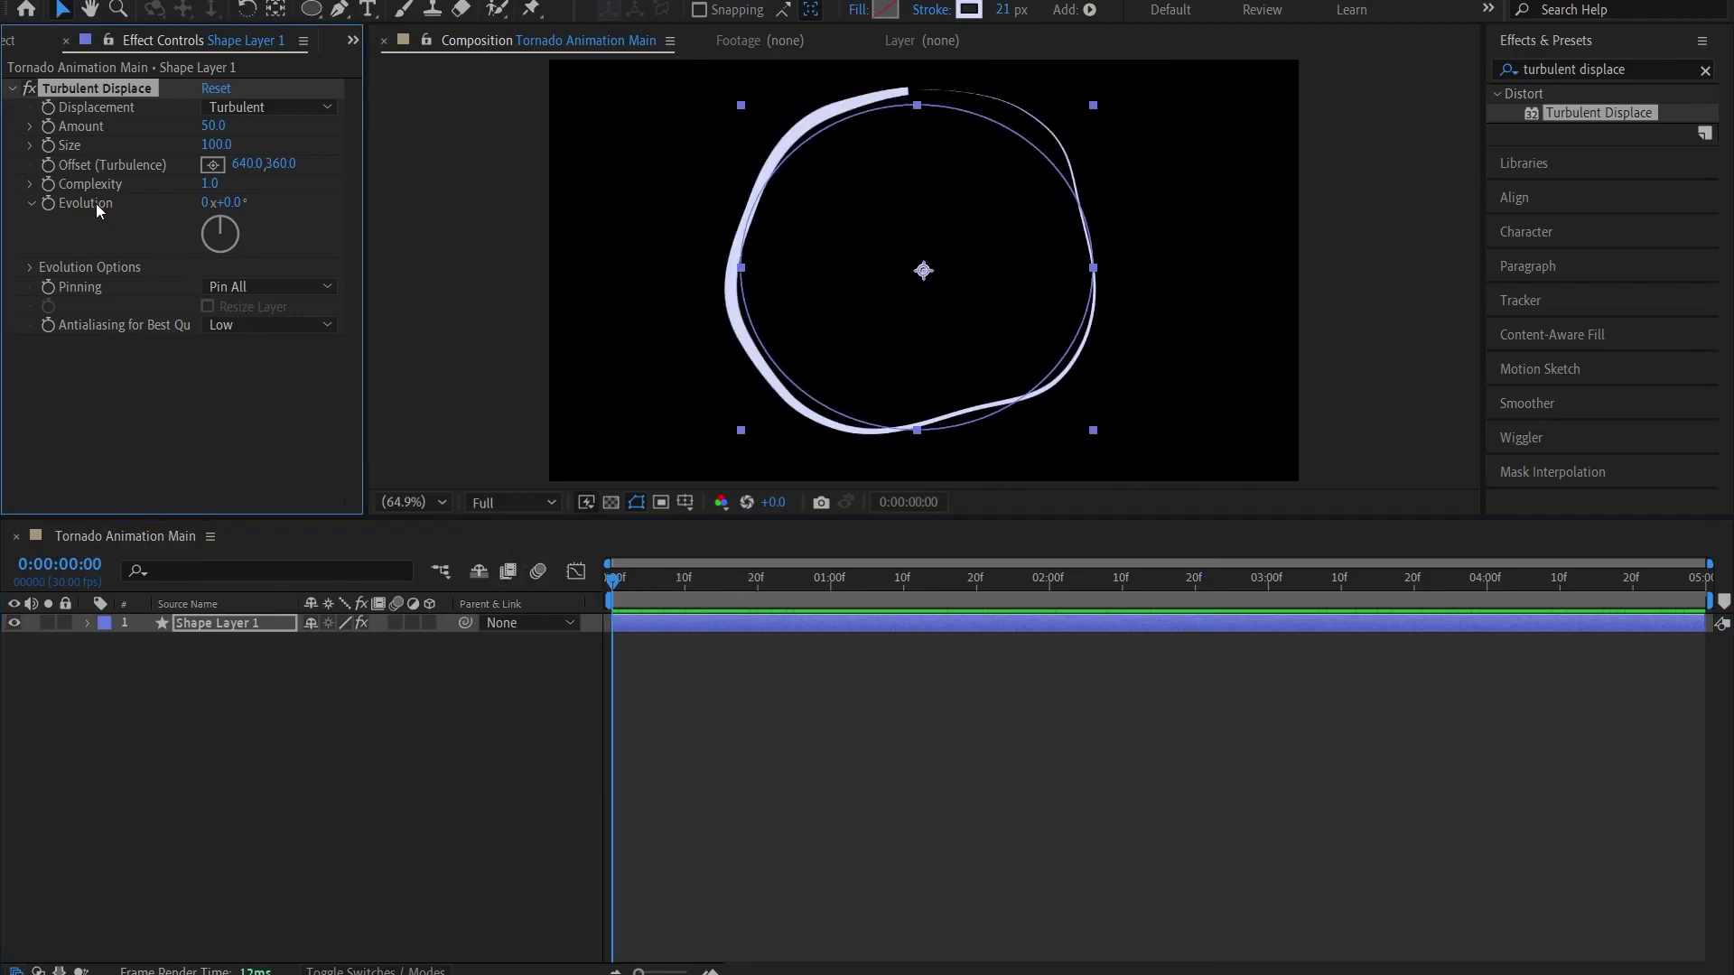
alt+click(46, 204)
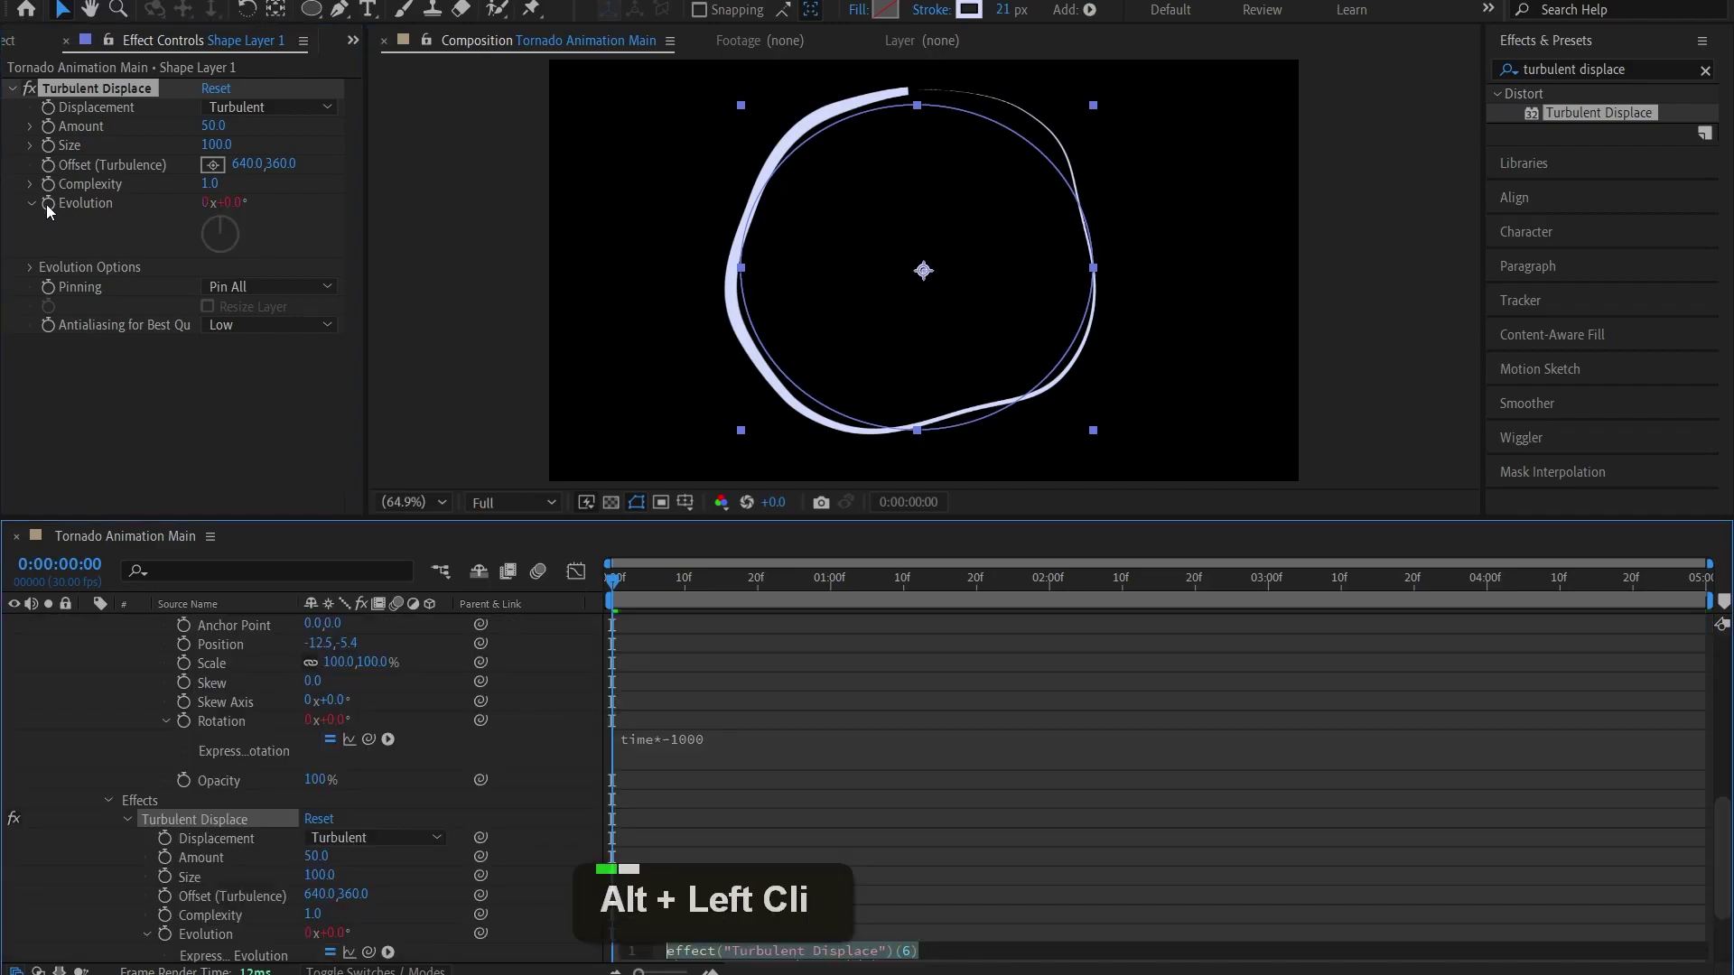
text(time)
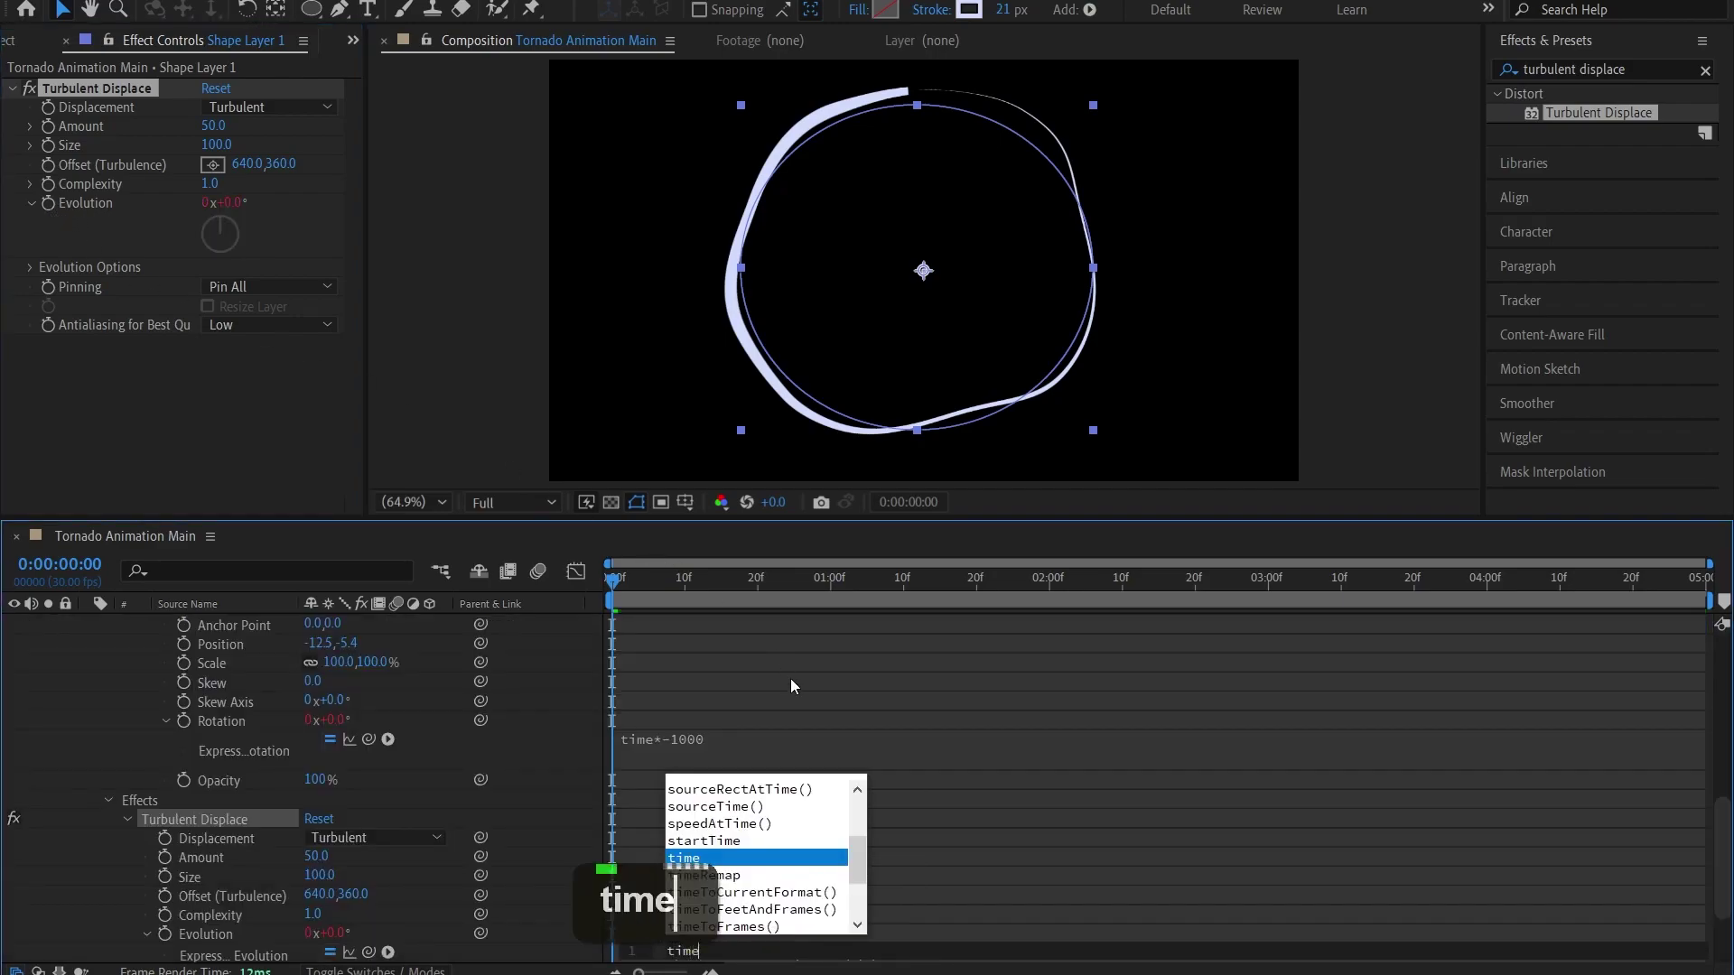
text(*500)
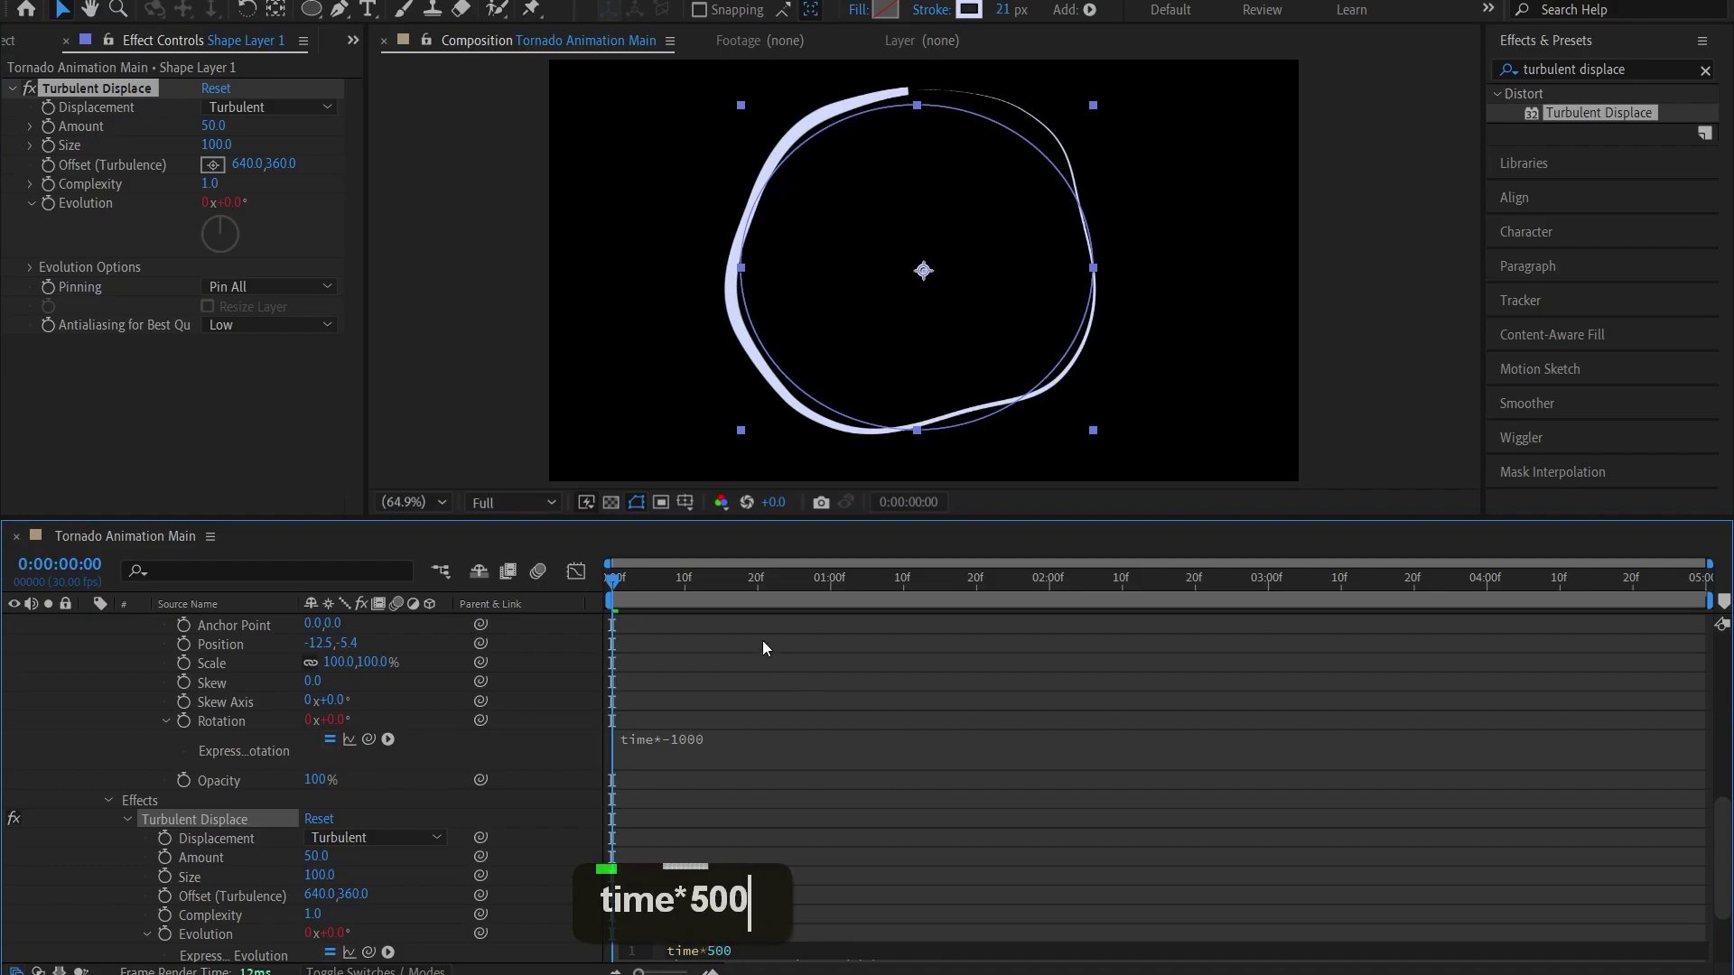
click(766, 642)
key(space)
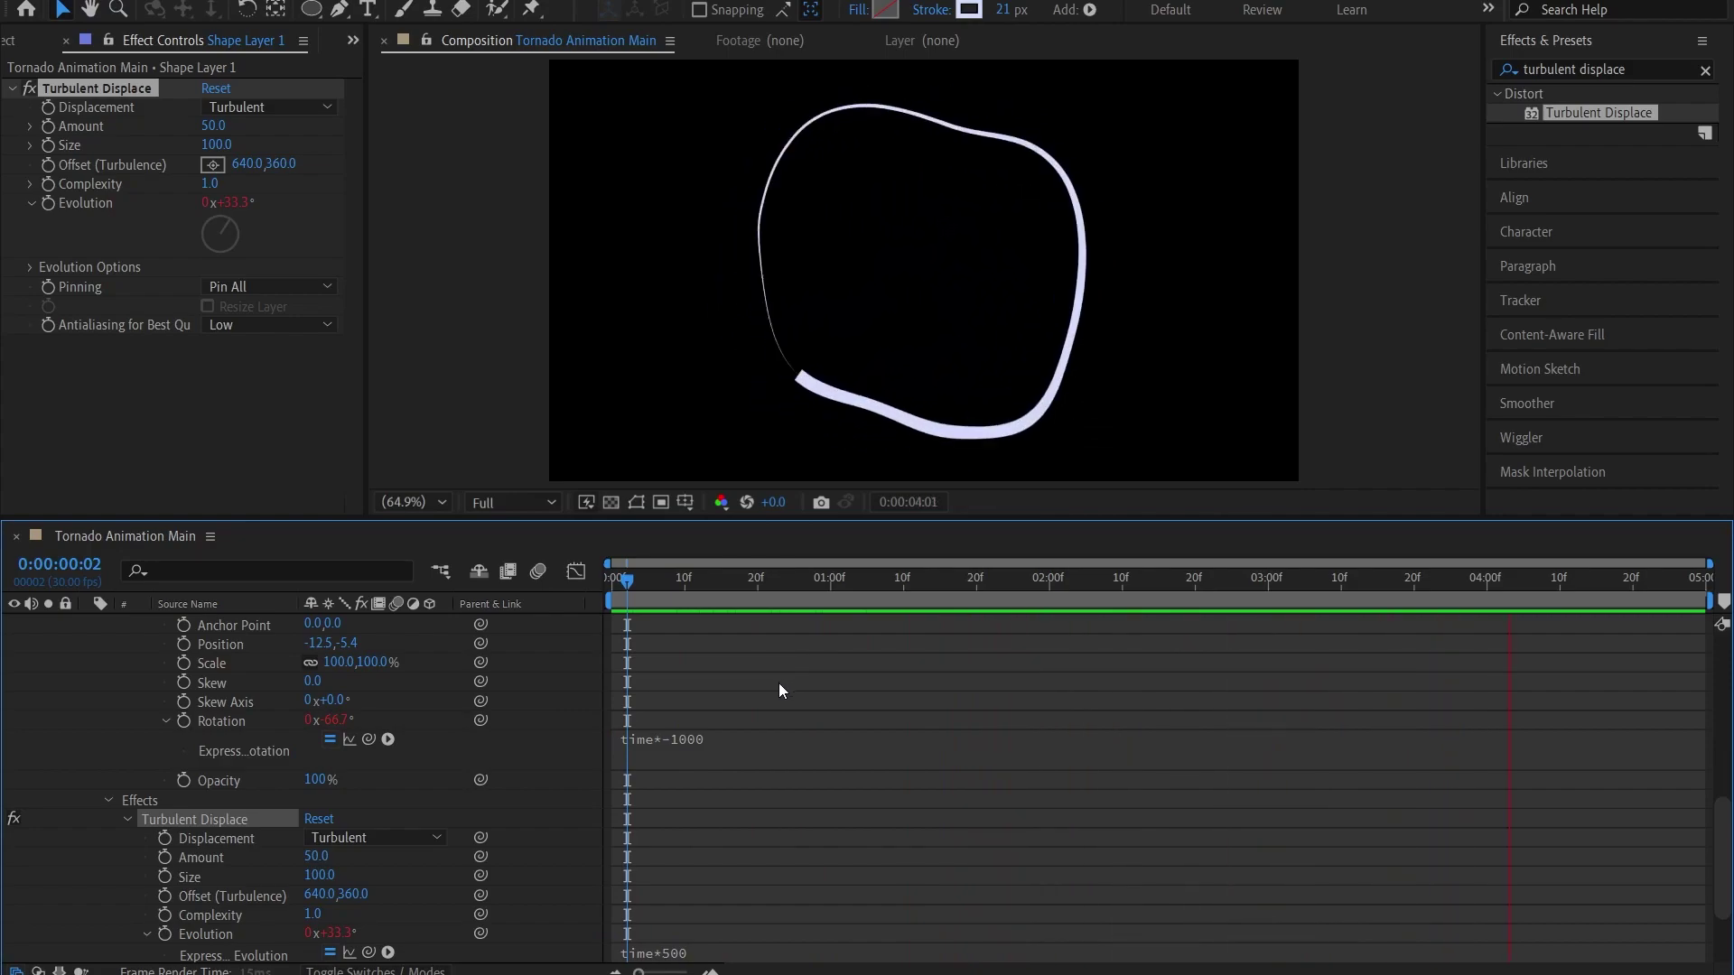
Set the Size of Turbulent Displace to 50 and preview the finer distortion
key(space)
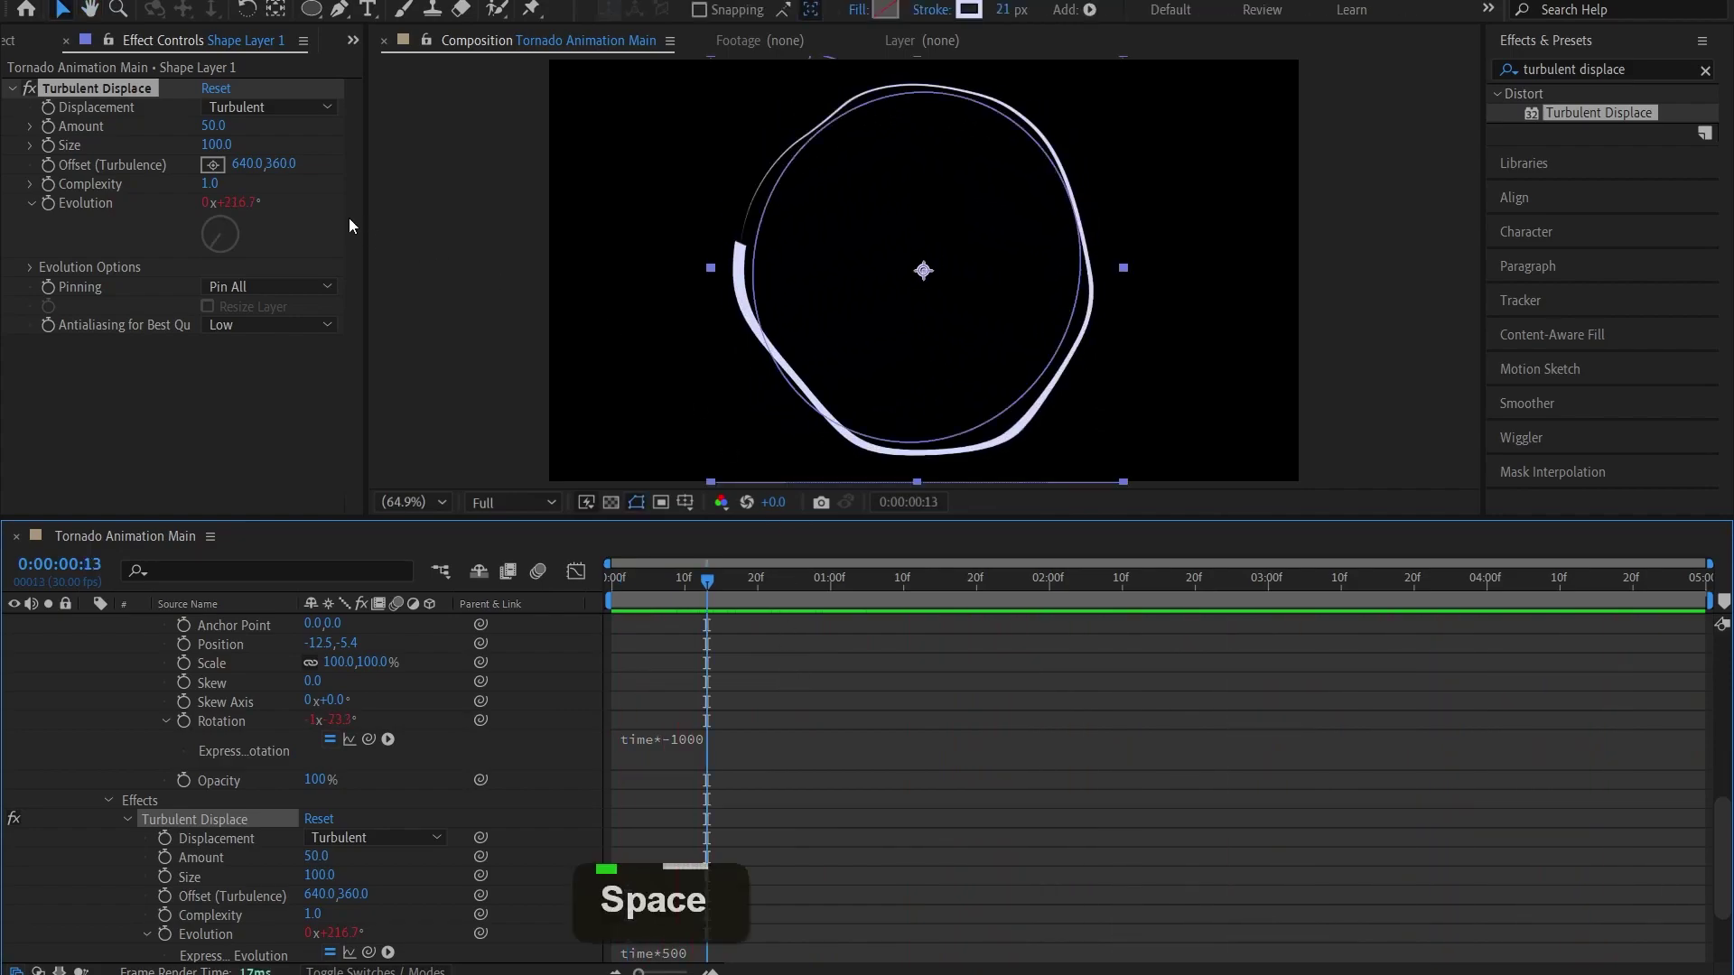
click(220, 146)
text(50)
key(Return)
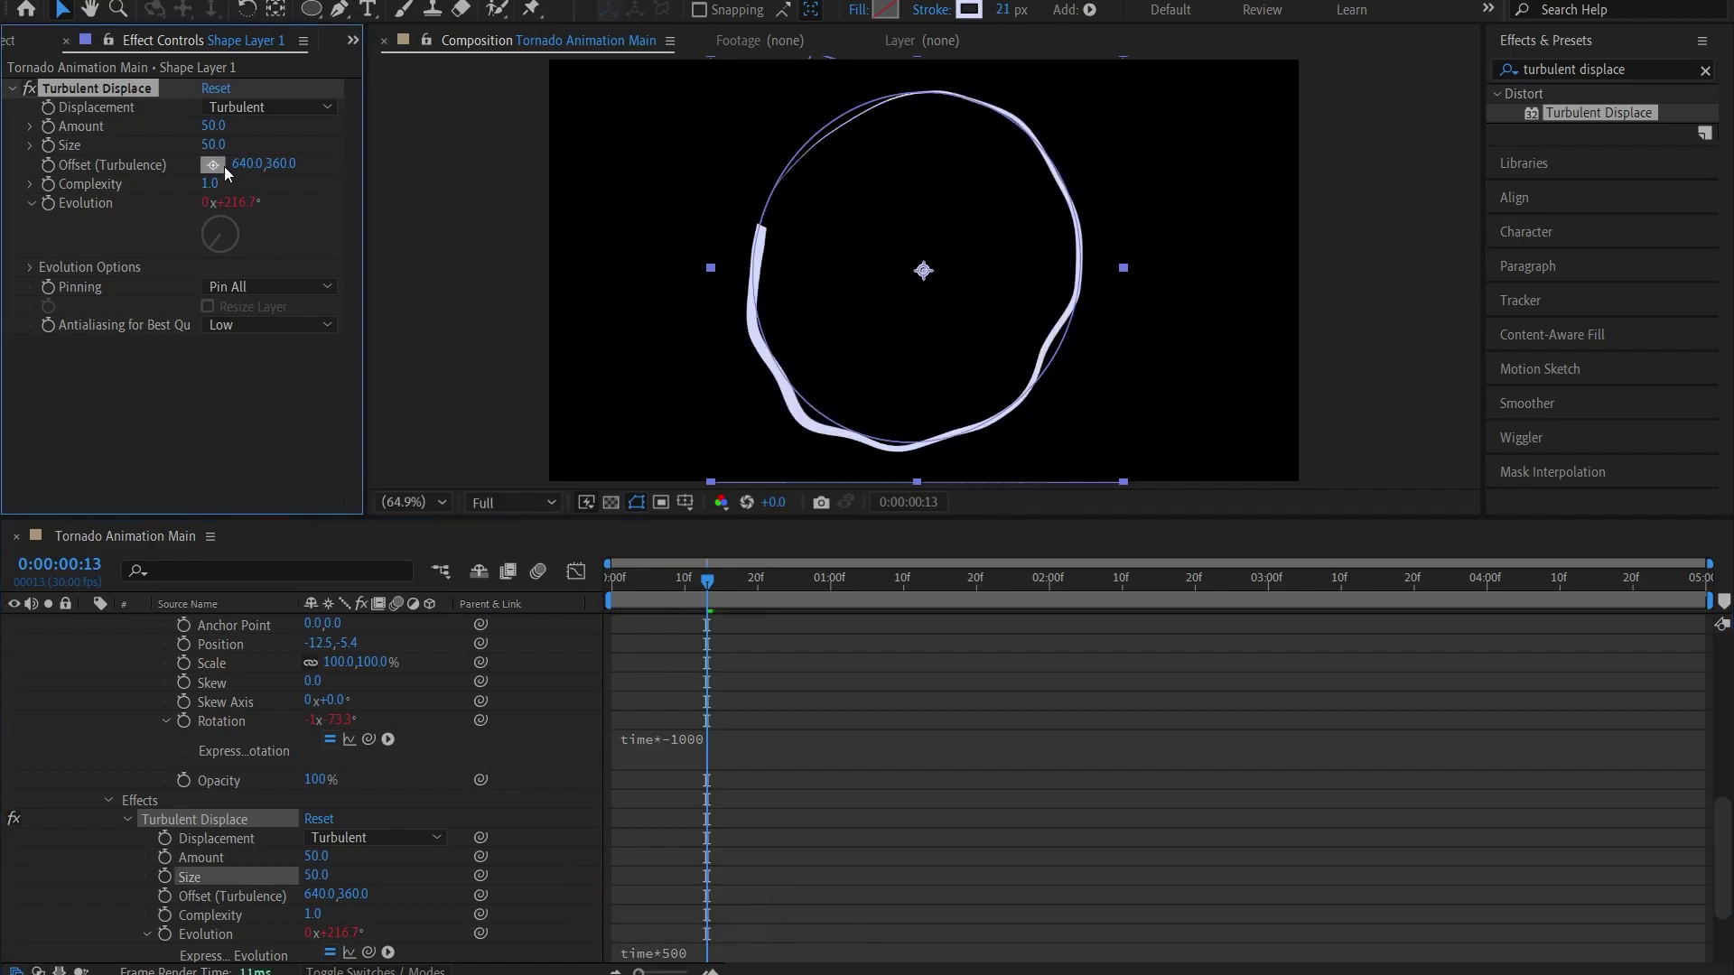
key(space)
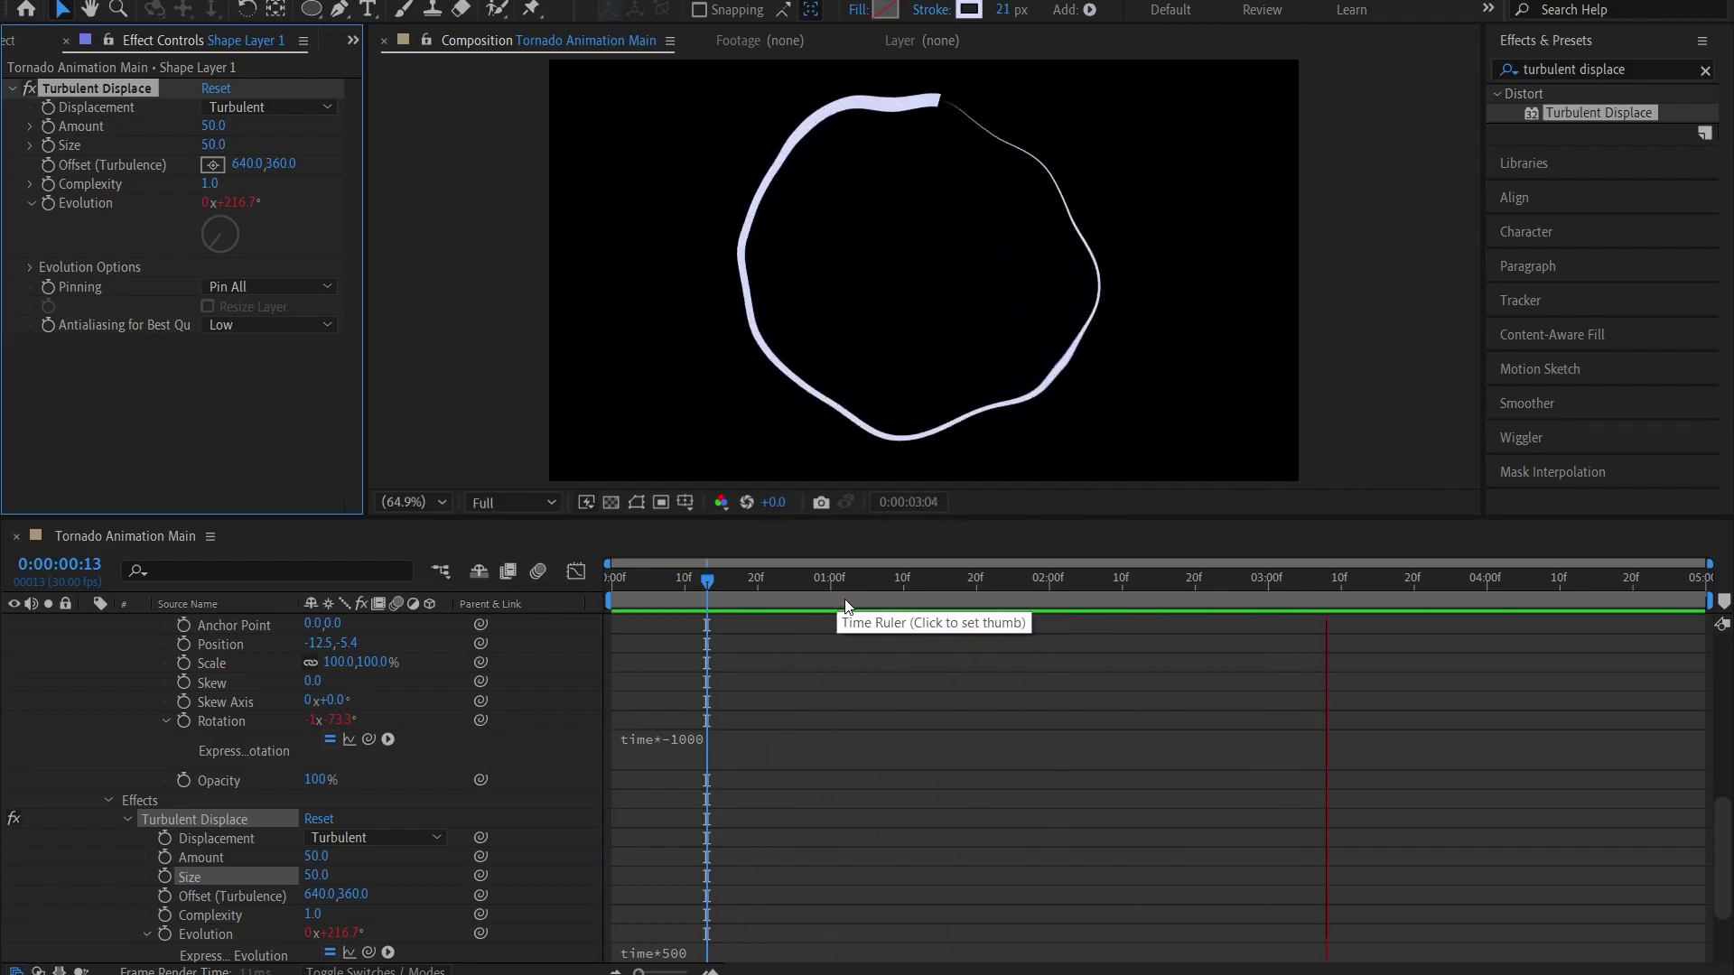
key(space)
Try a Turbulent Displace Amount of 100 and preview the animation
drag(213, 126, 271, 131)
click(218, 127)
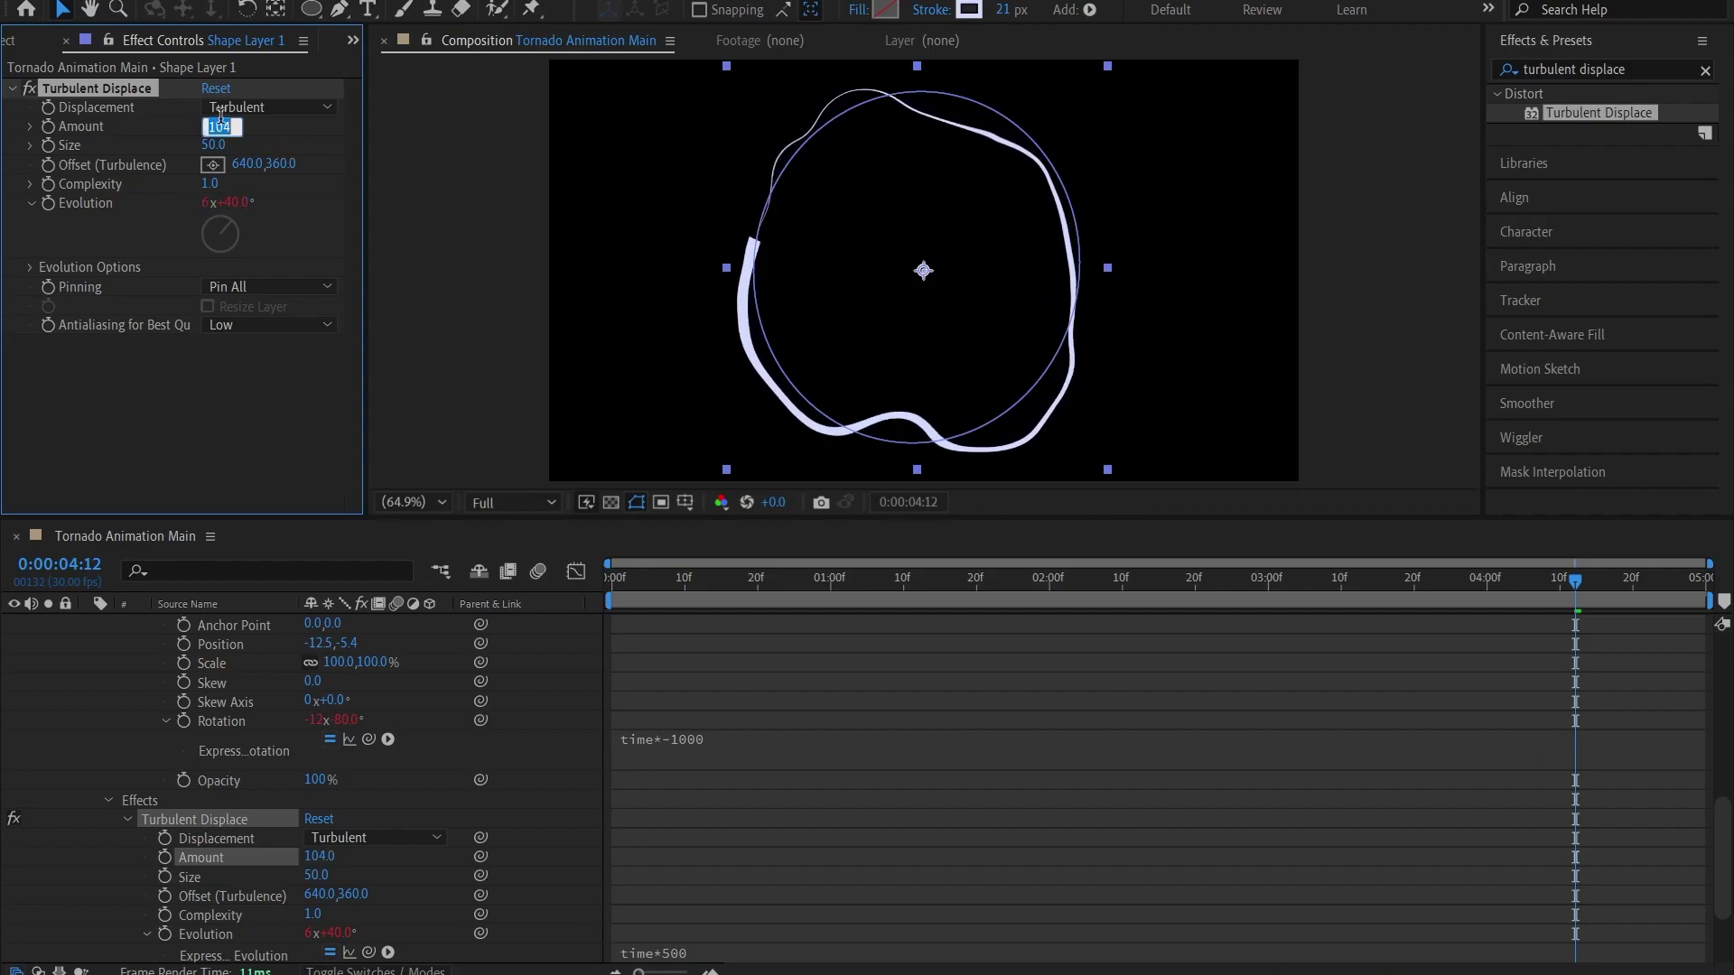
text(100)
key(Return)
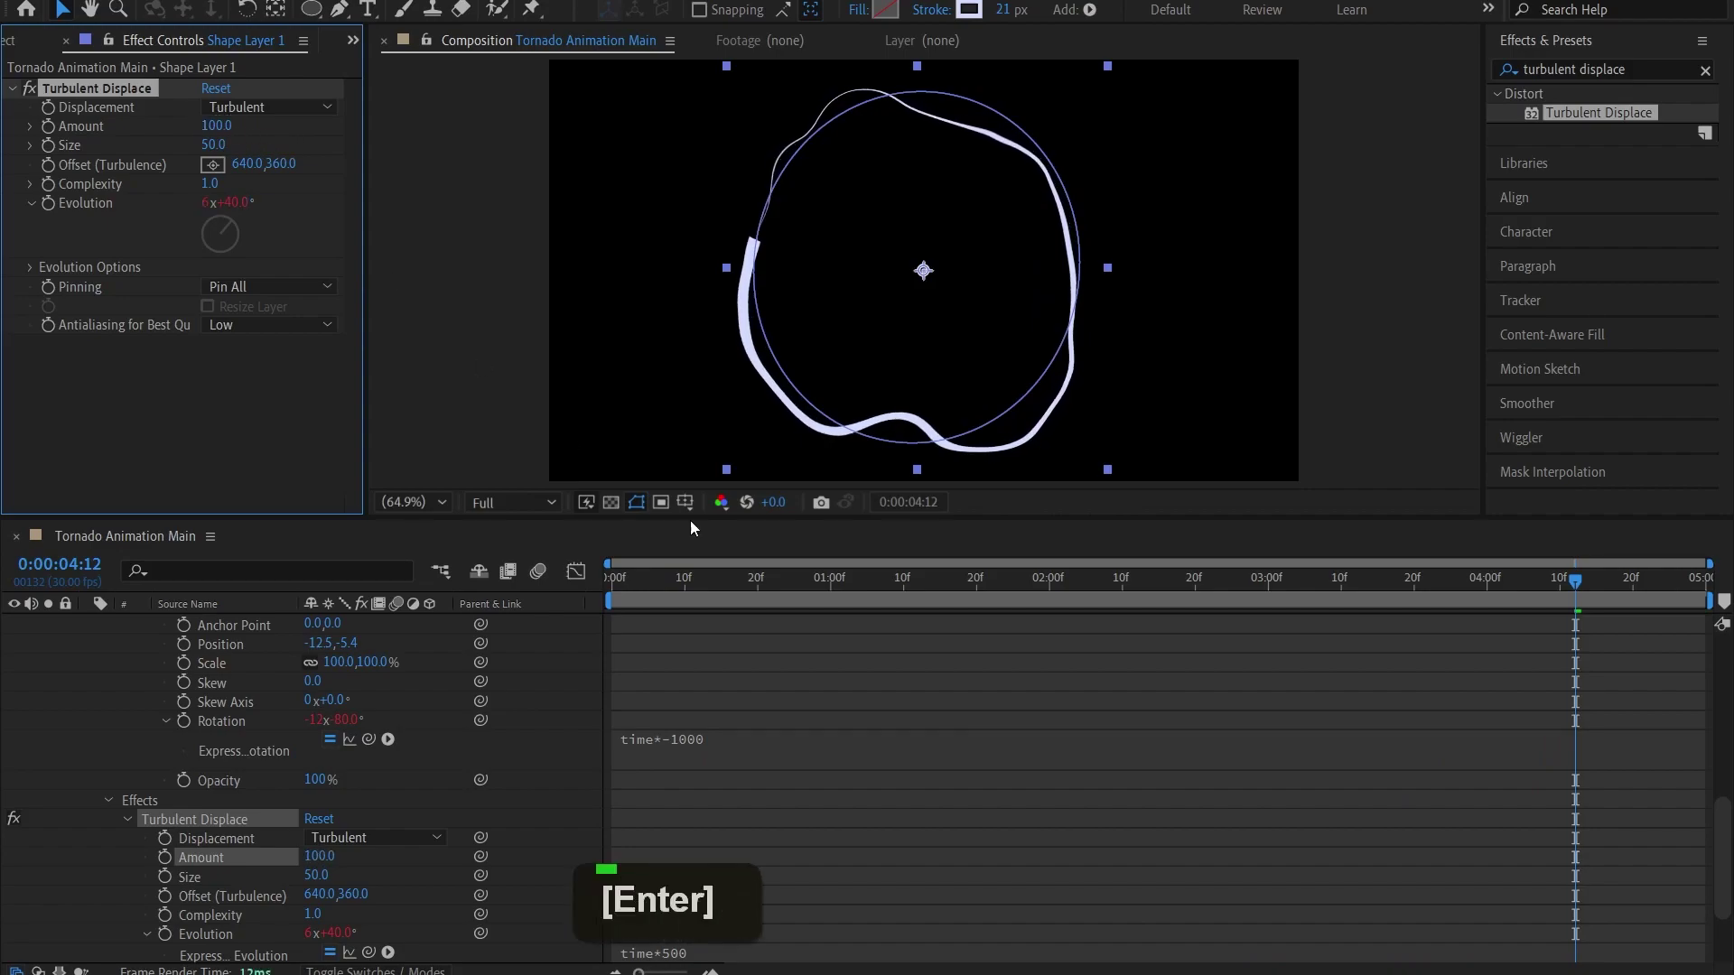
key(space)
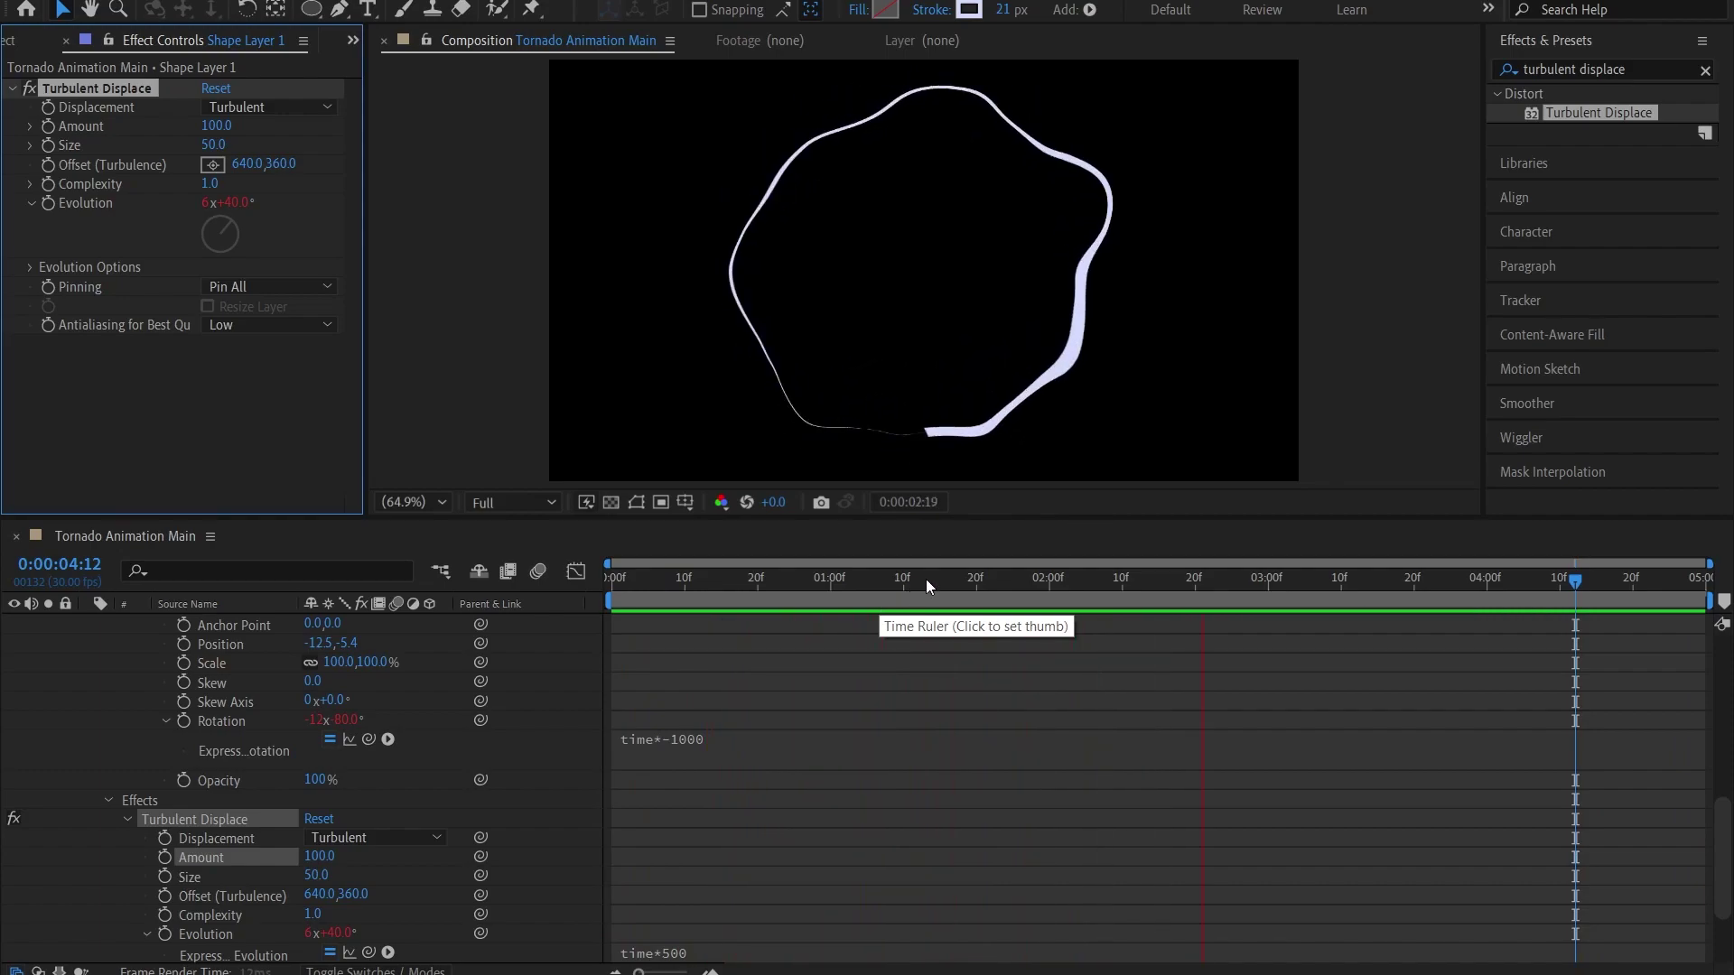
key(space)
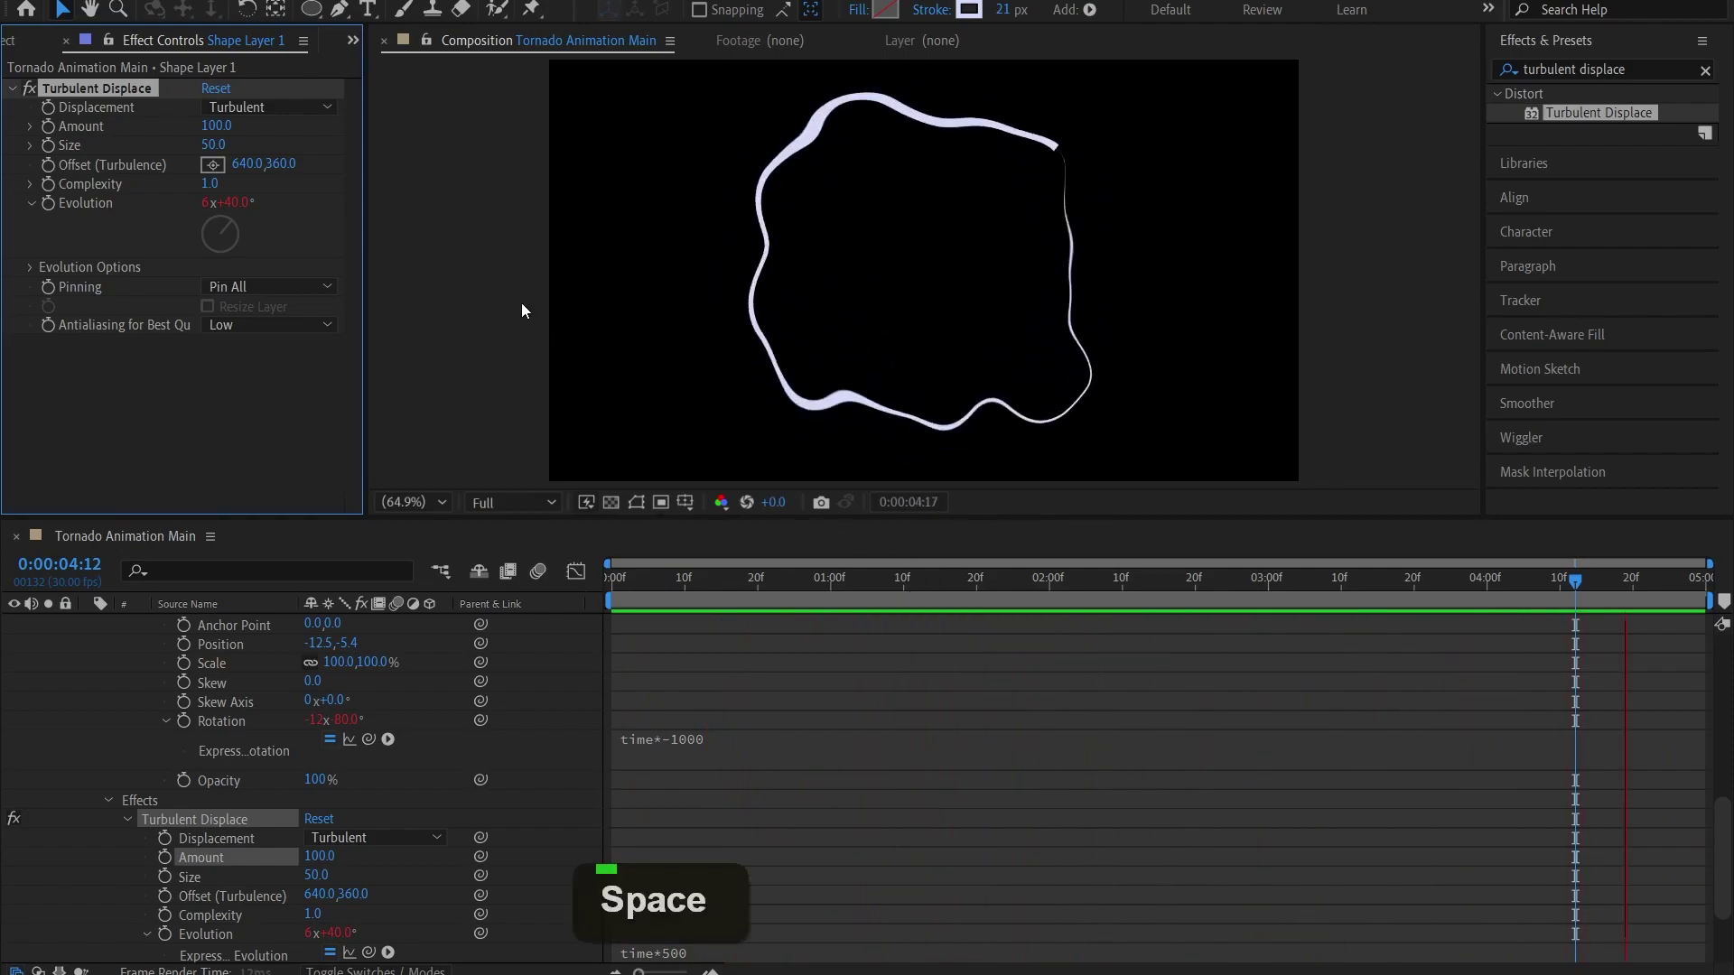
Set the Amount of Turbulent Displace to 80 and preview the animation, stopping at 0:00:01:04
double_click(219, 125)
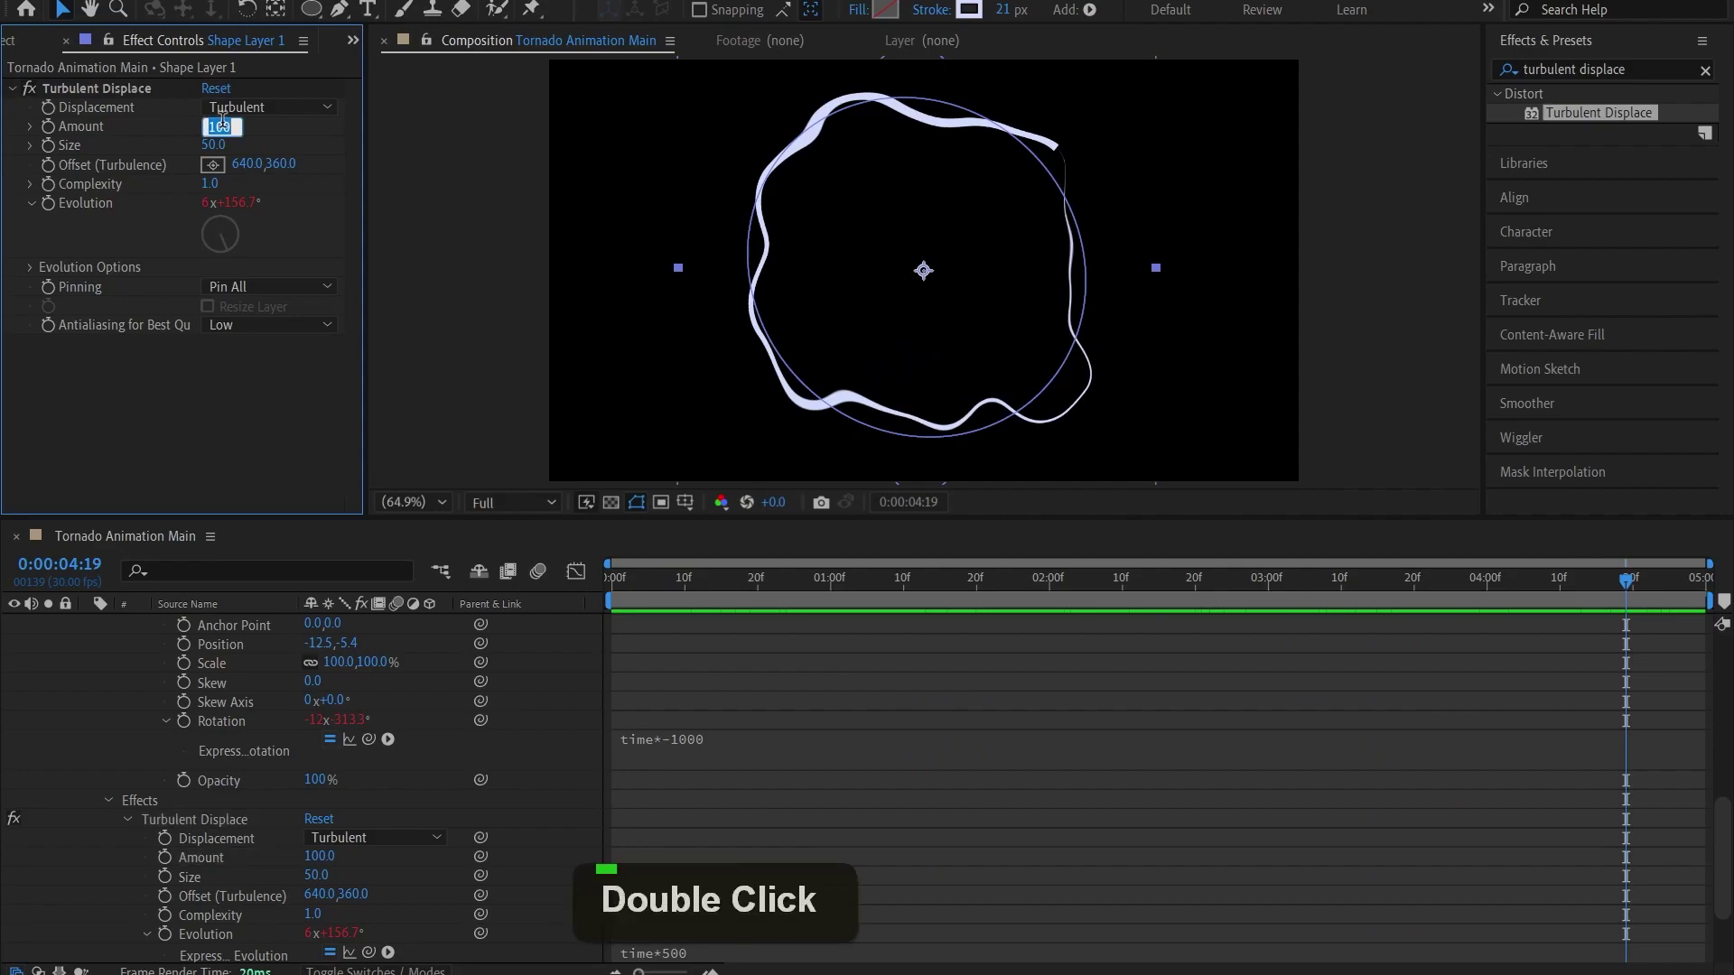
text(80)
key(Return)
key(space)
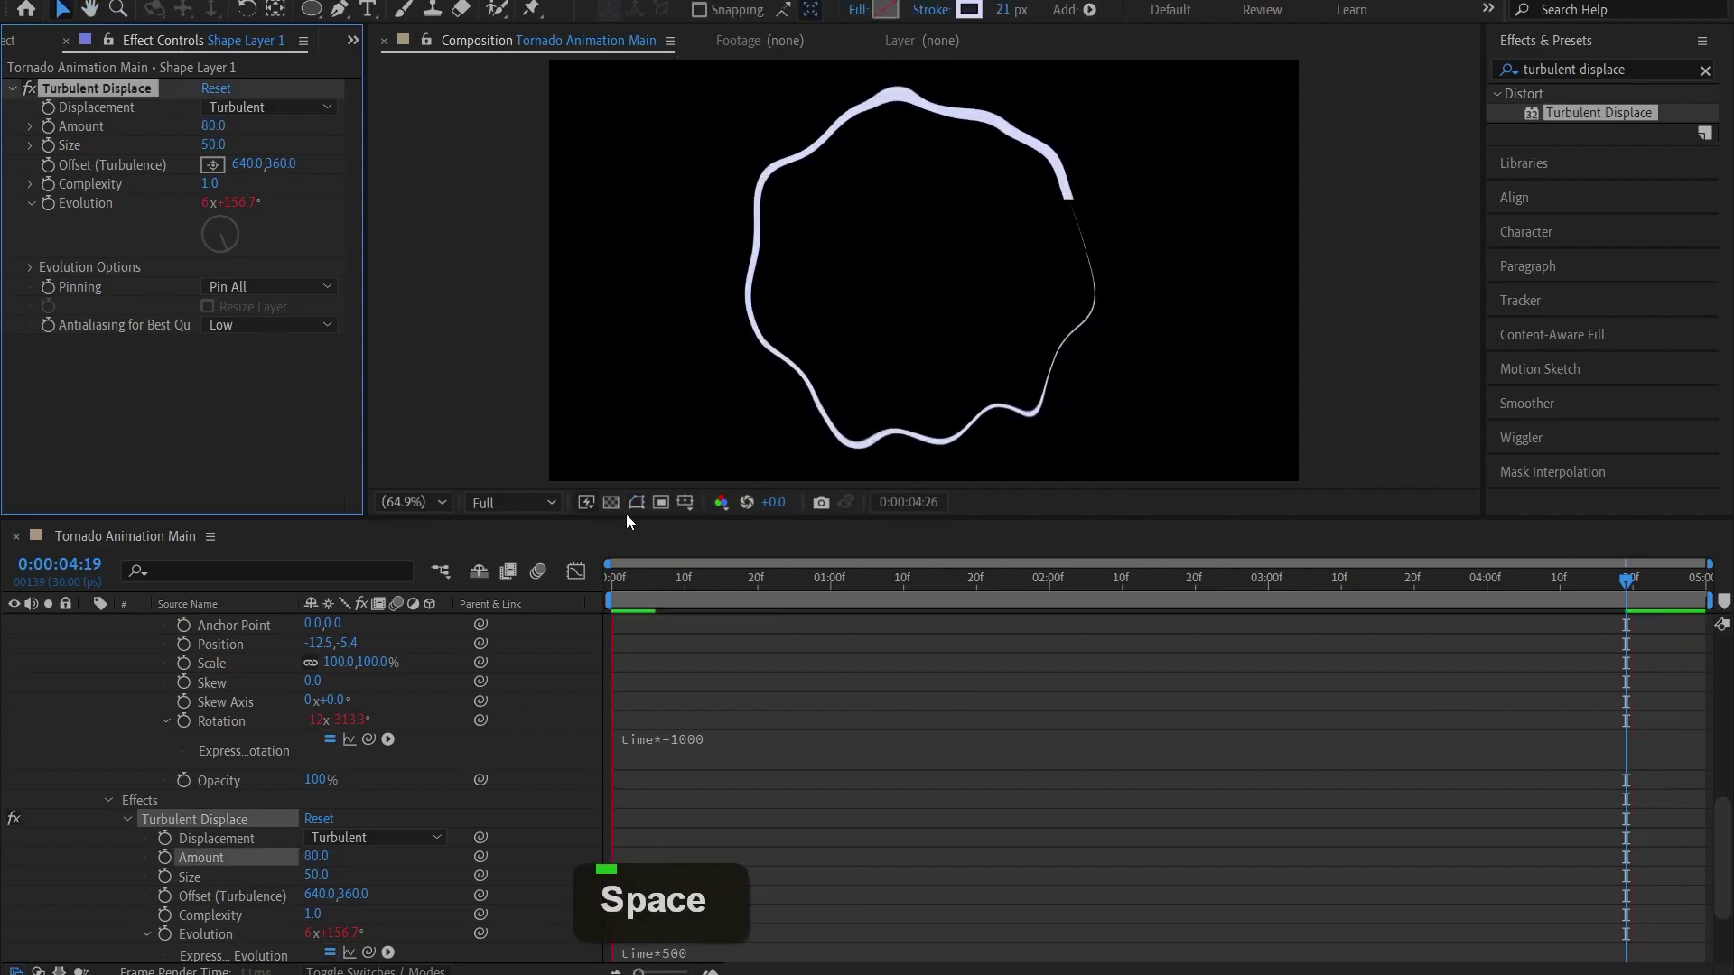
click(858, 589)
Collapse Shape Layer 1 and pre-compose it as Shape Layer 1 Comp 1, moving all attributes into the new composition
scroll(199, 673, up, 10)
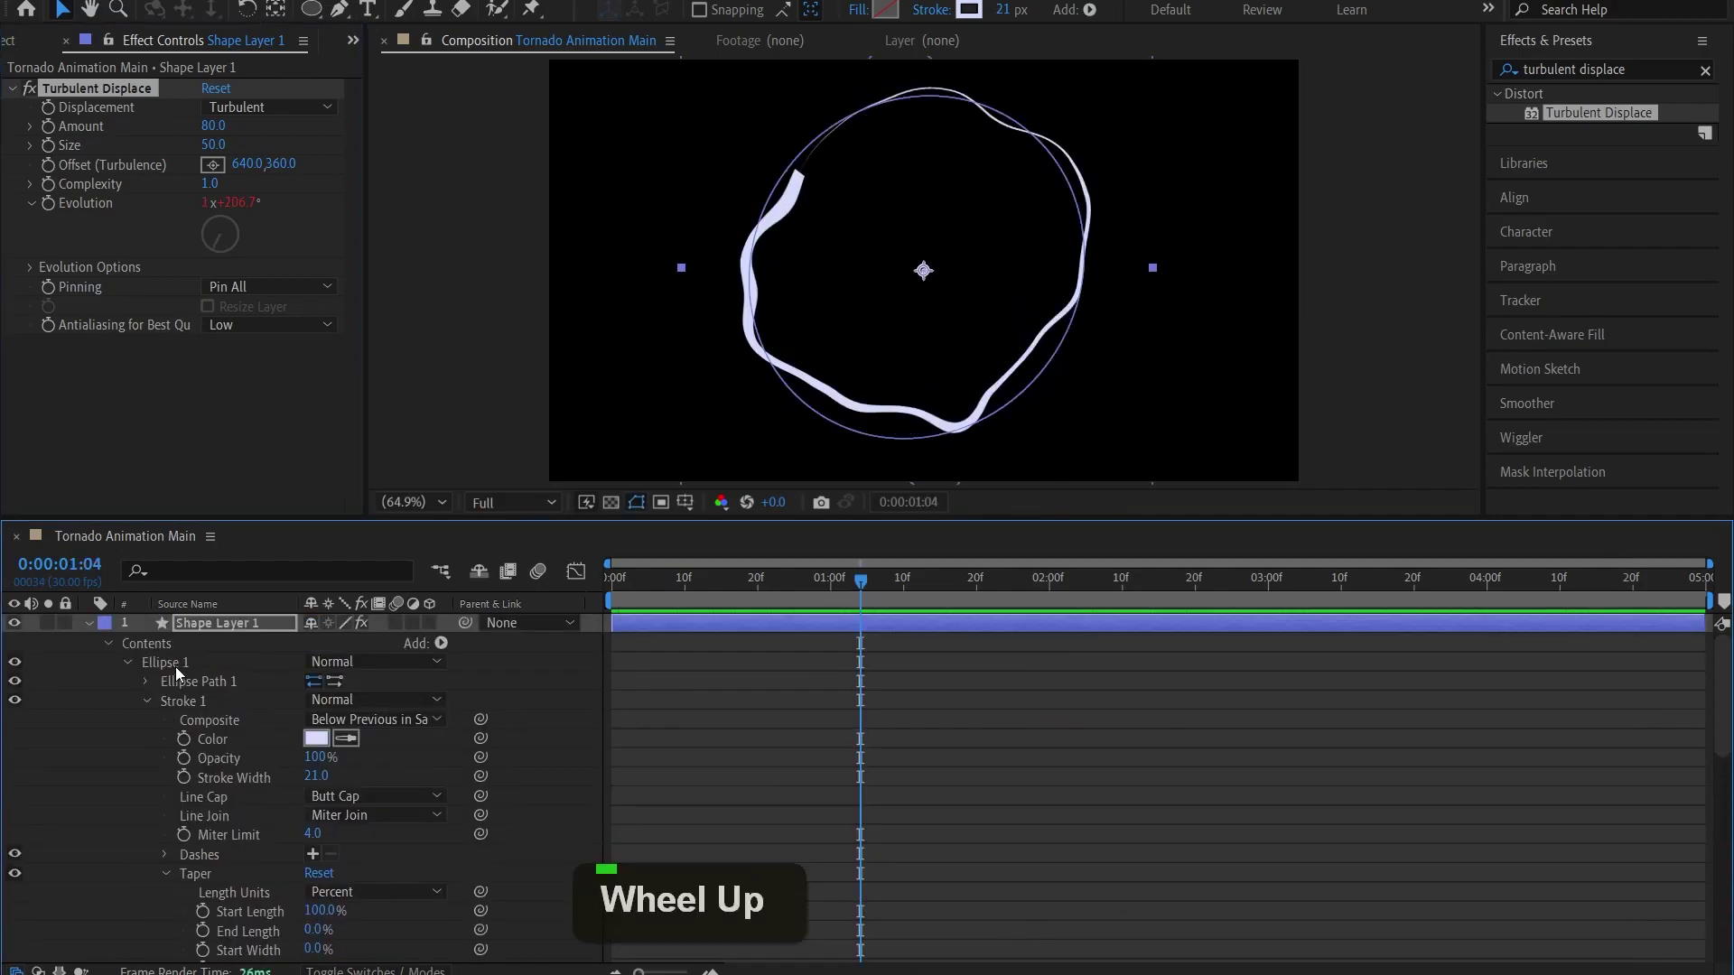
click(88, 625)
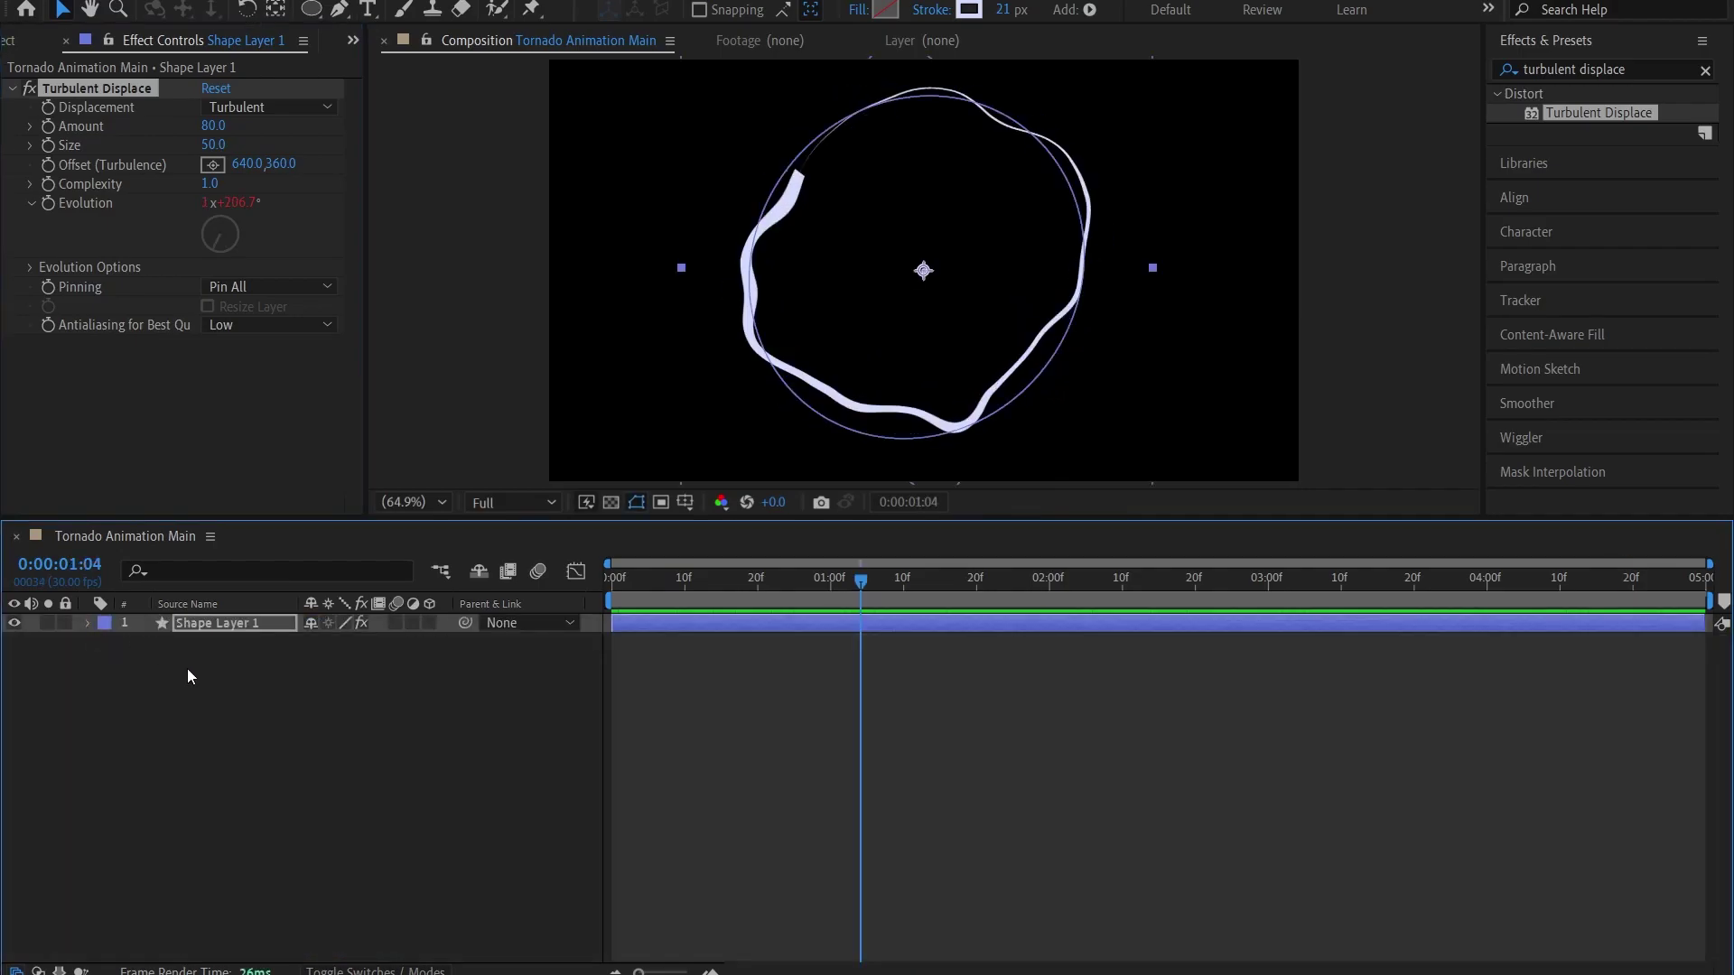
click(227, 624)
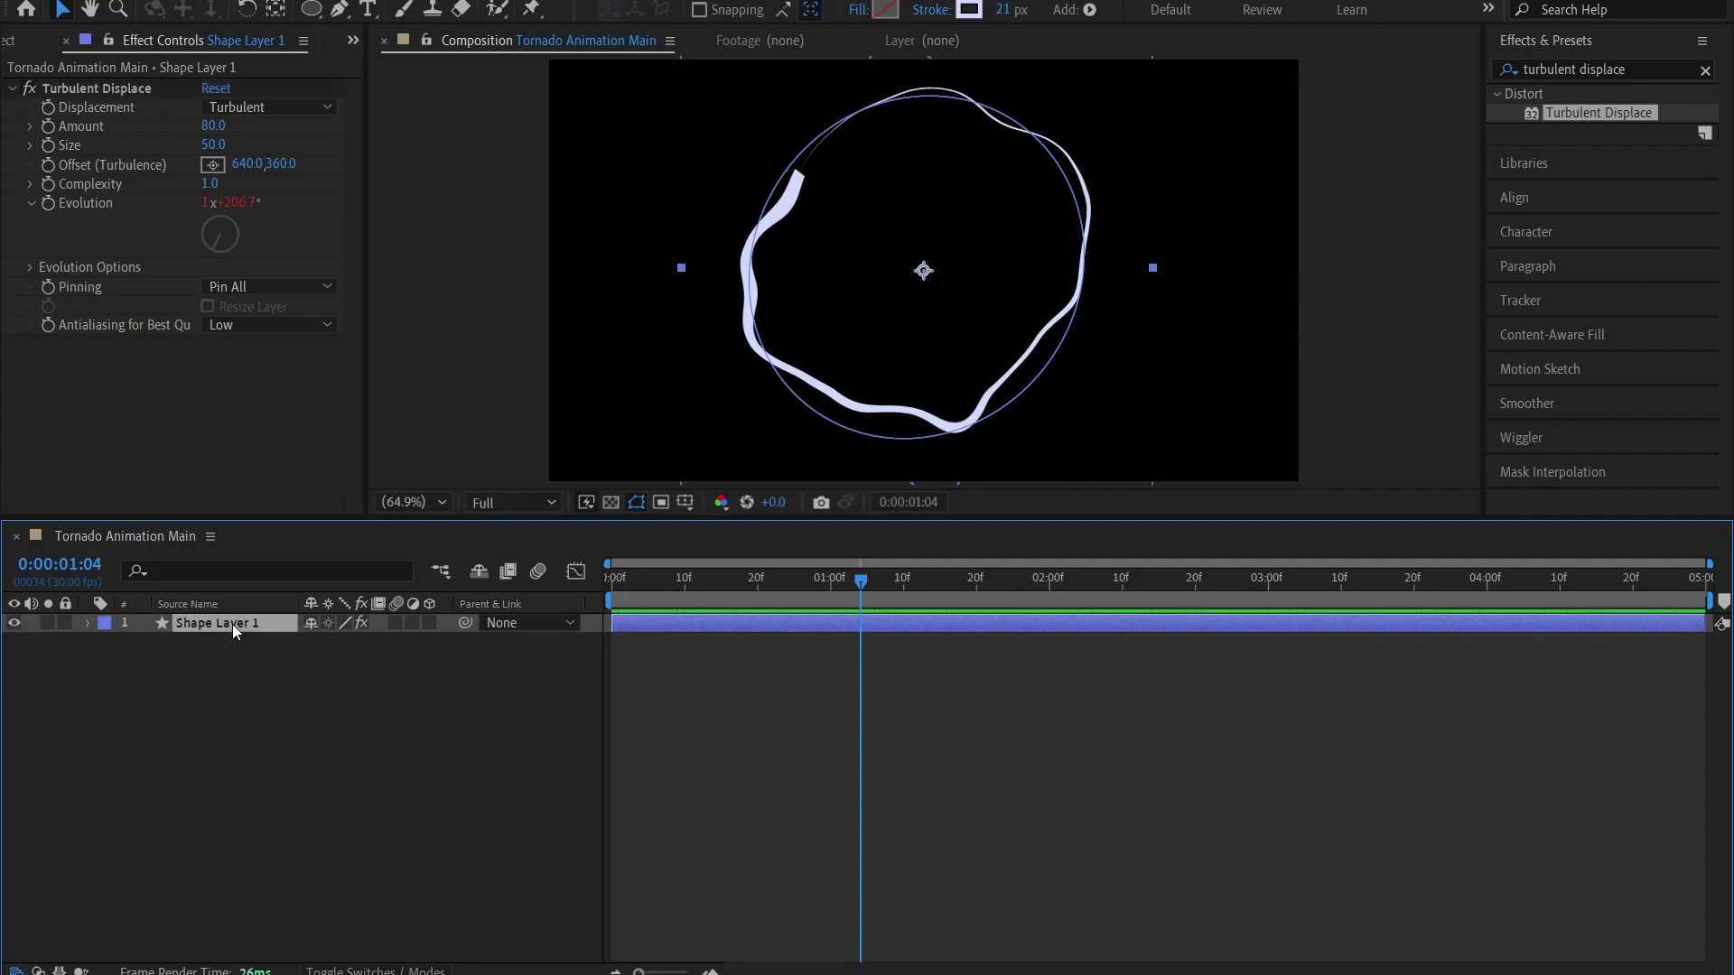
right_click(232, 628)
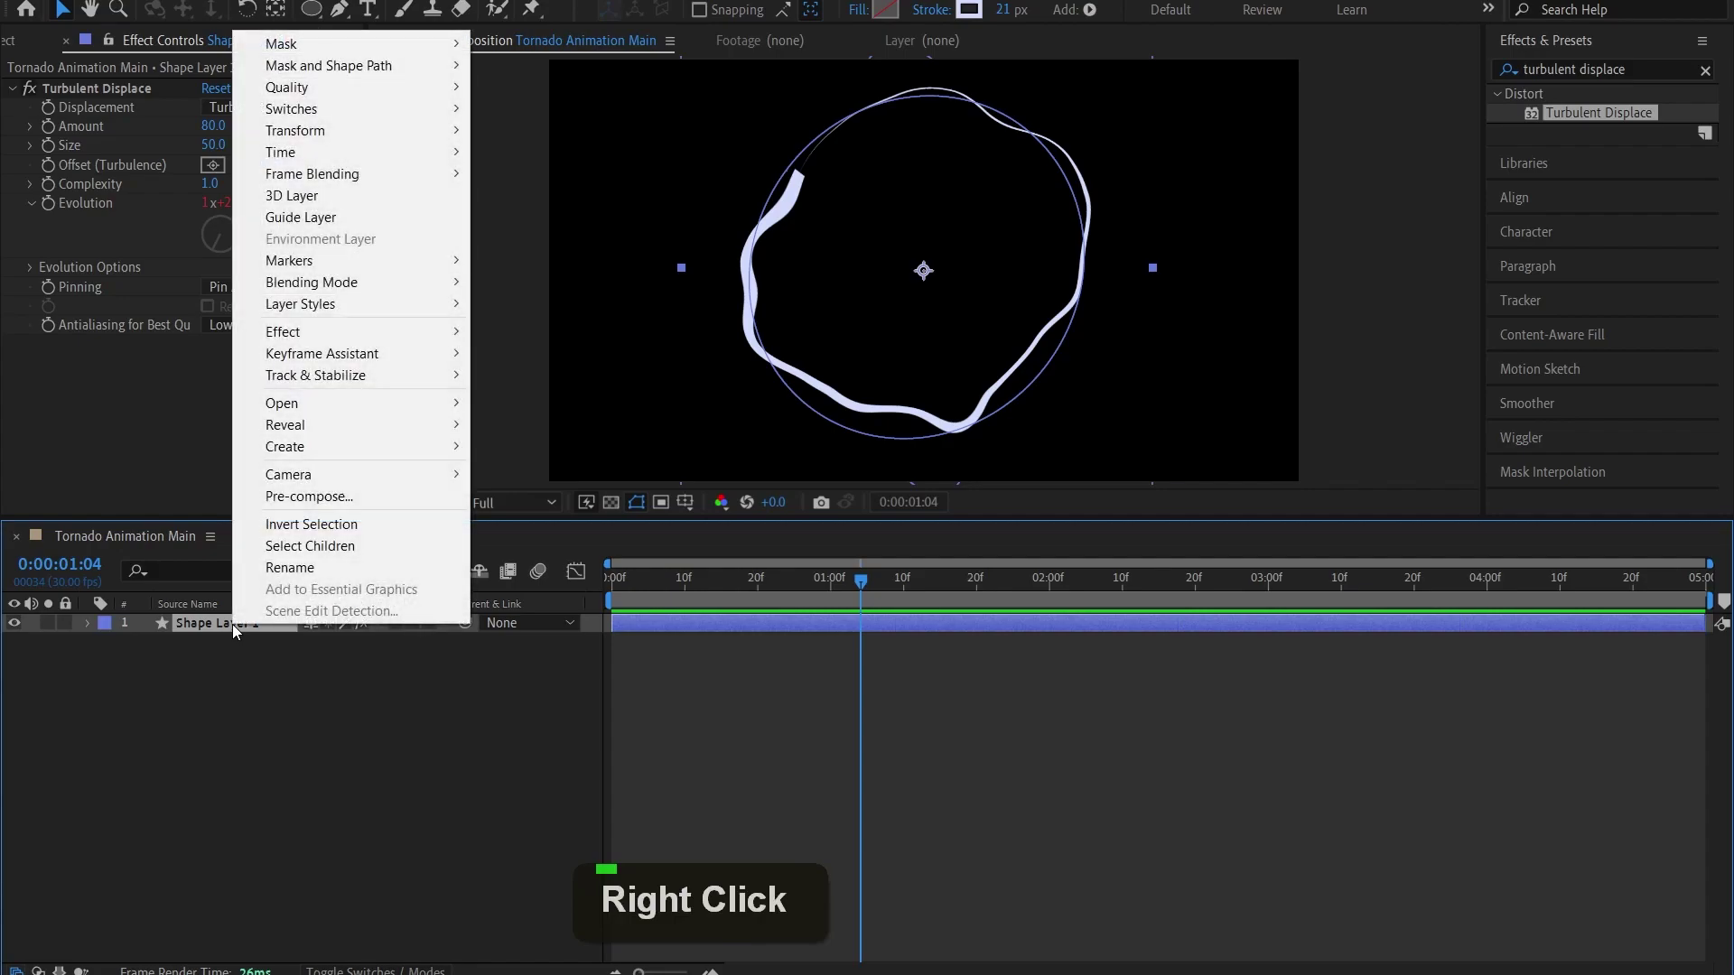
click(354, 496)
drag(555, 221, 501, 186)
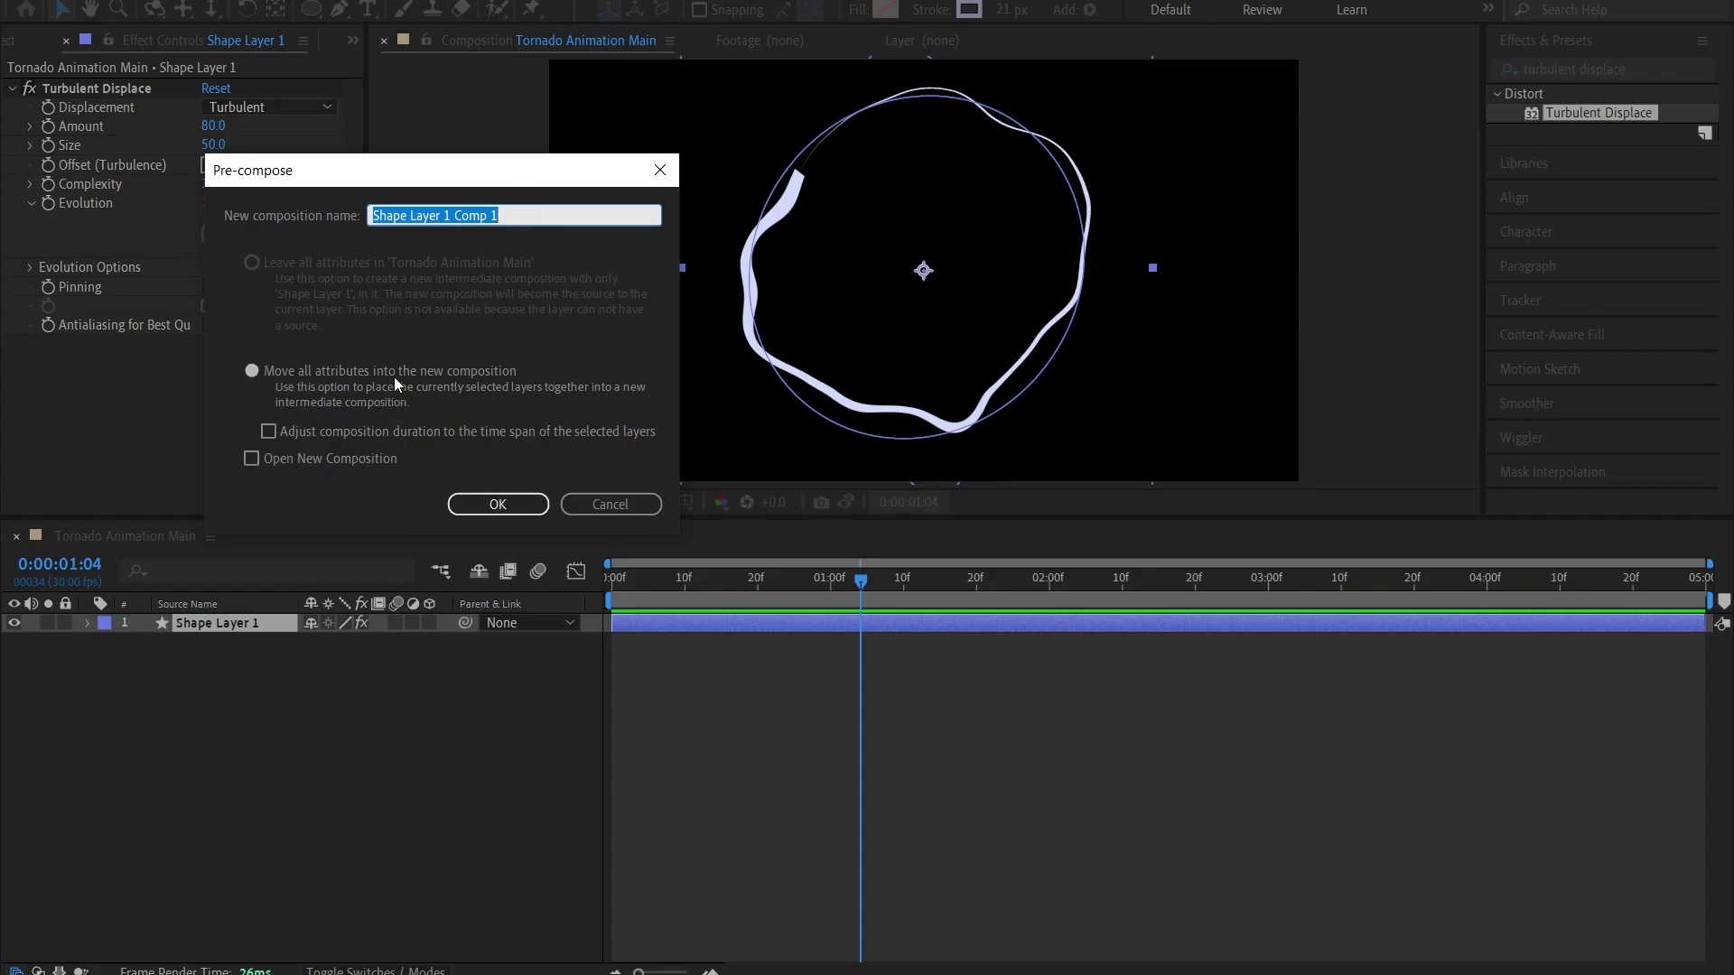
click(470, 506)
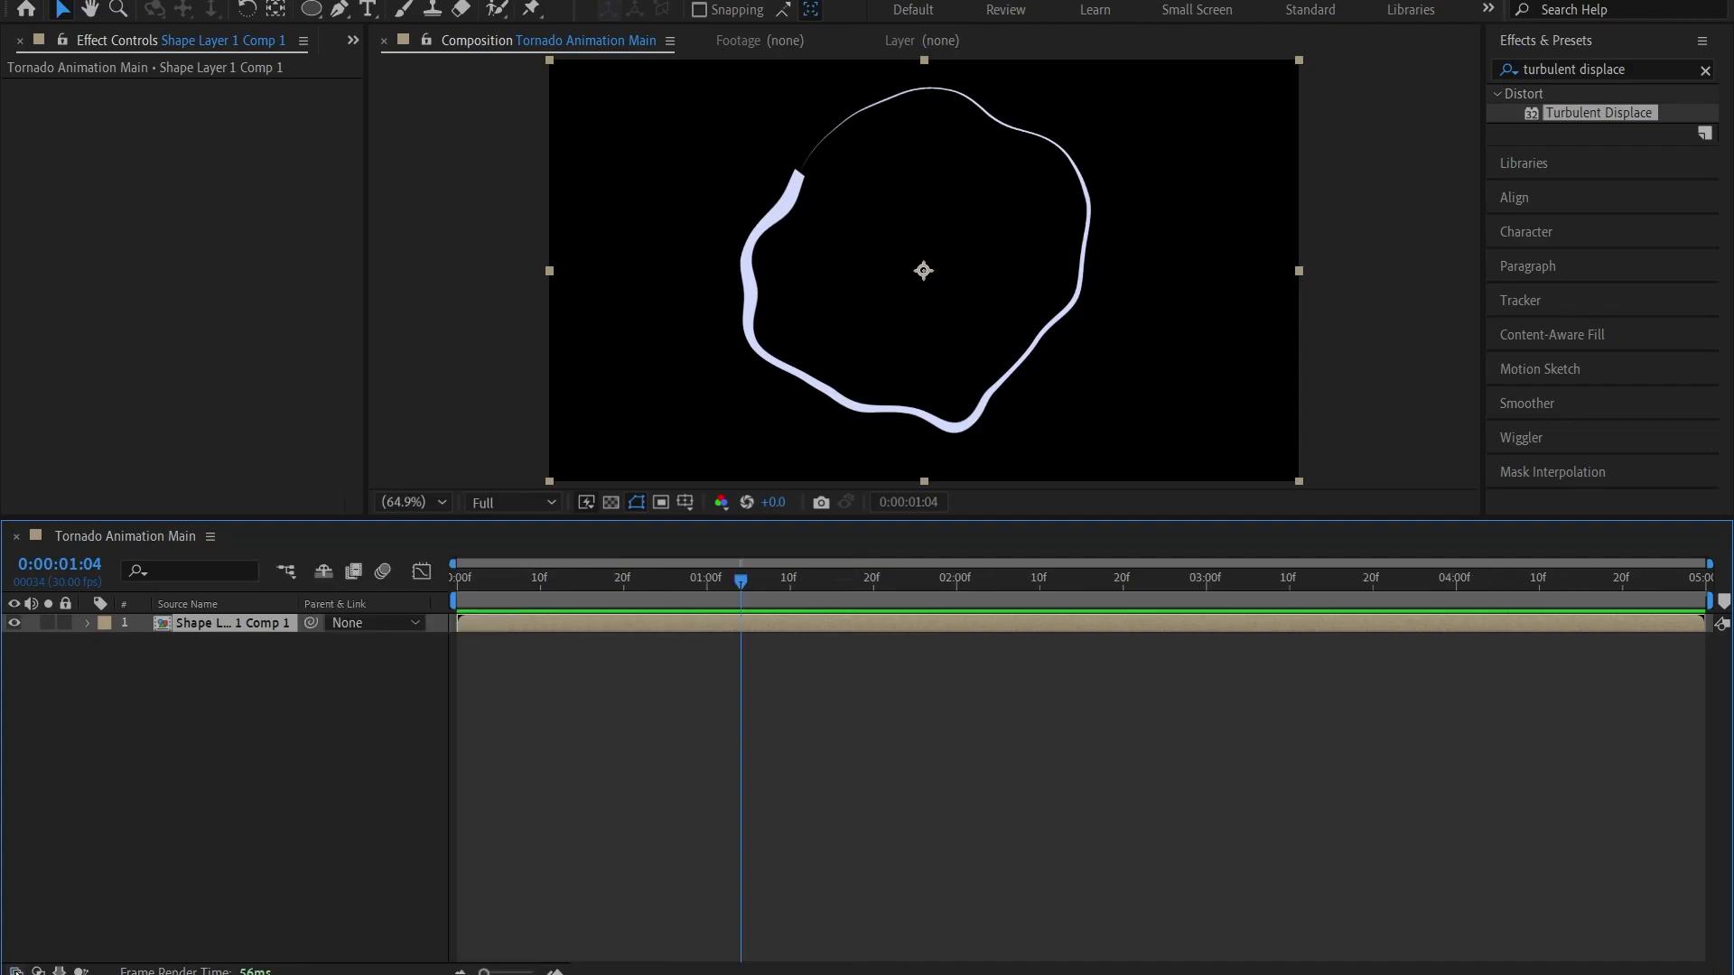
Make the pre-composed ellipse a 3D layer and set its X Rotation to -90°
click(38, 971)
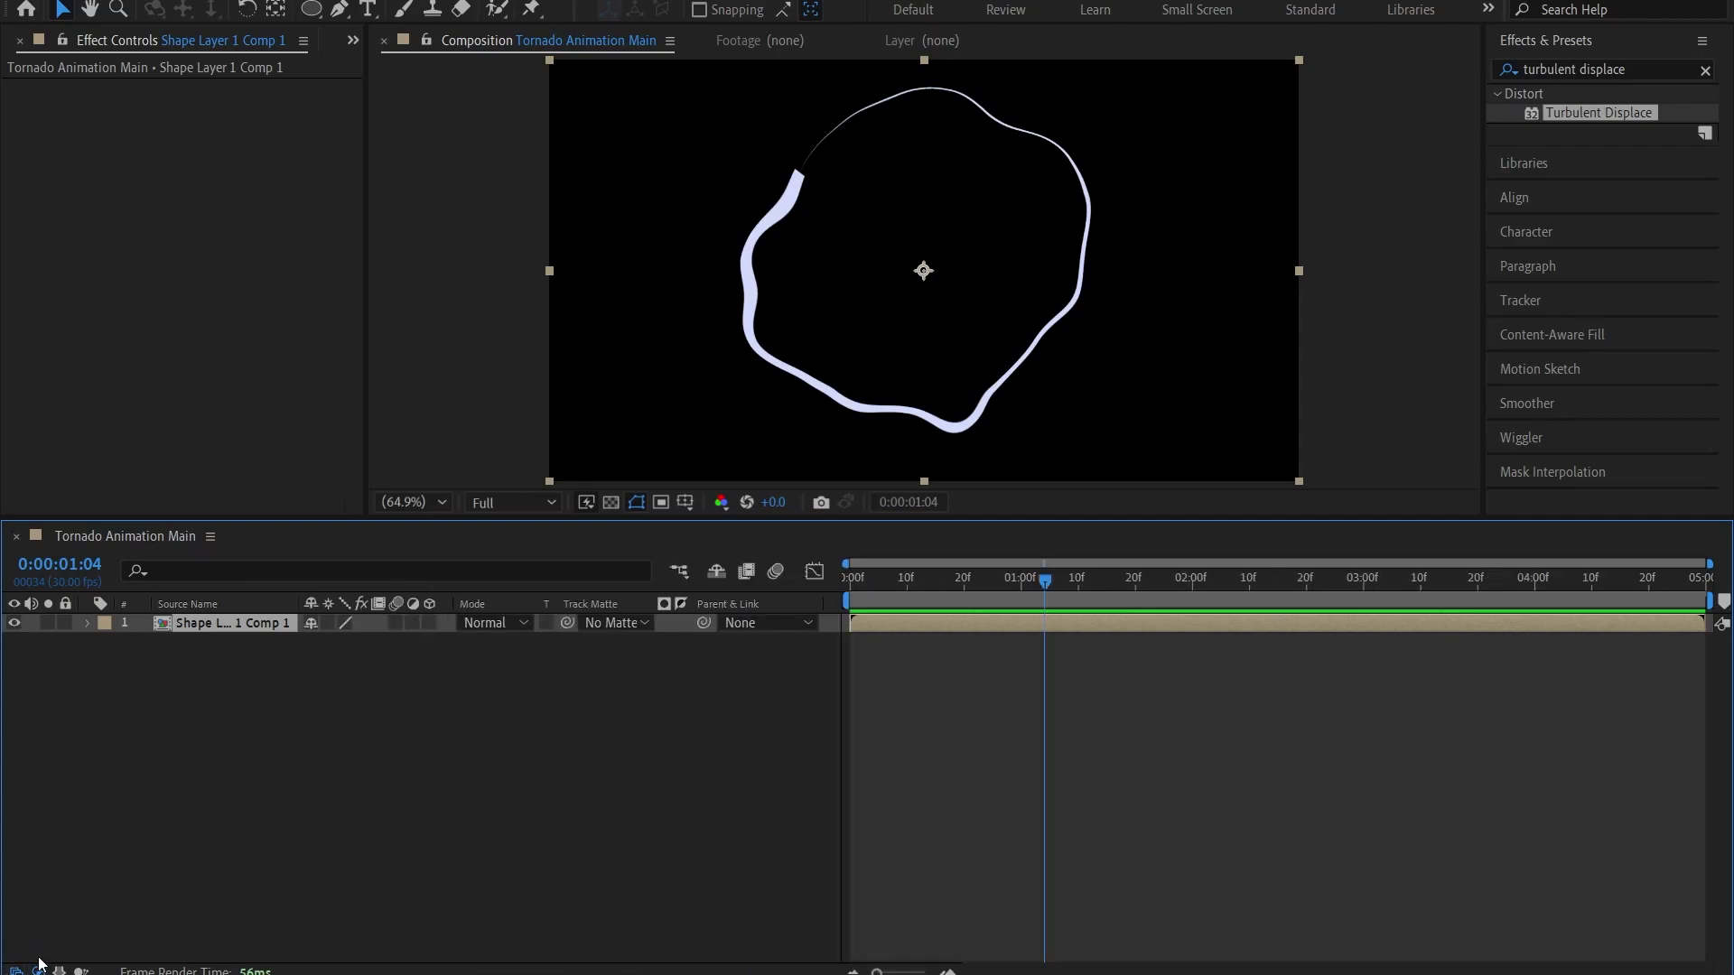
click(429, 622)
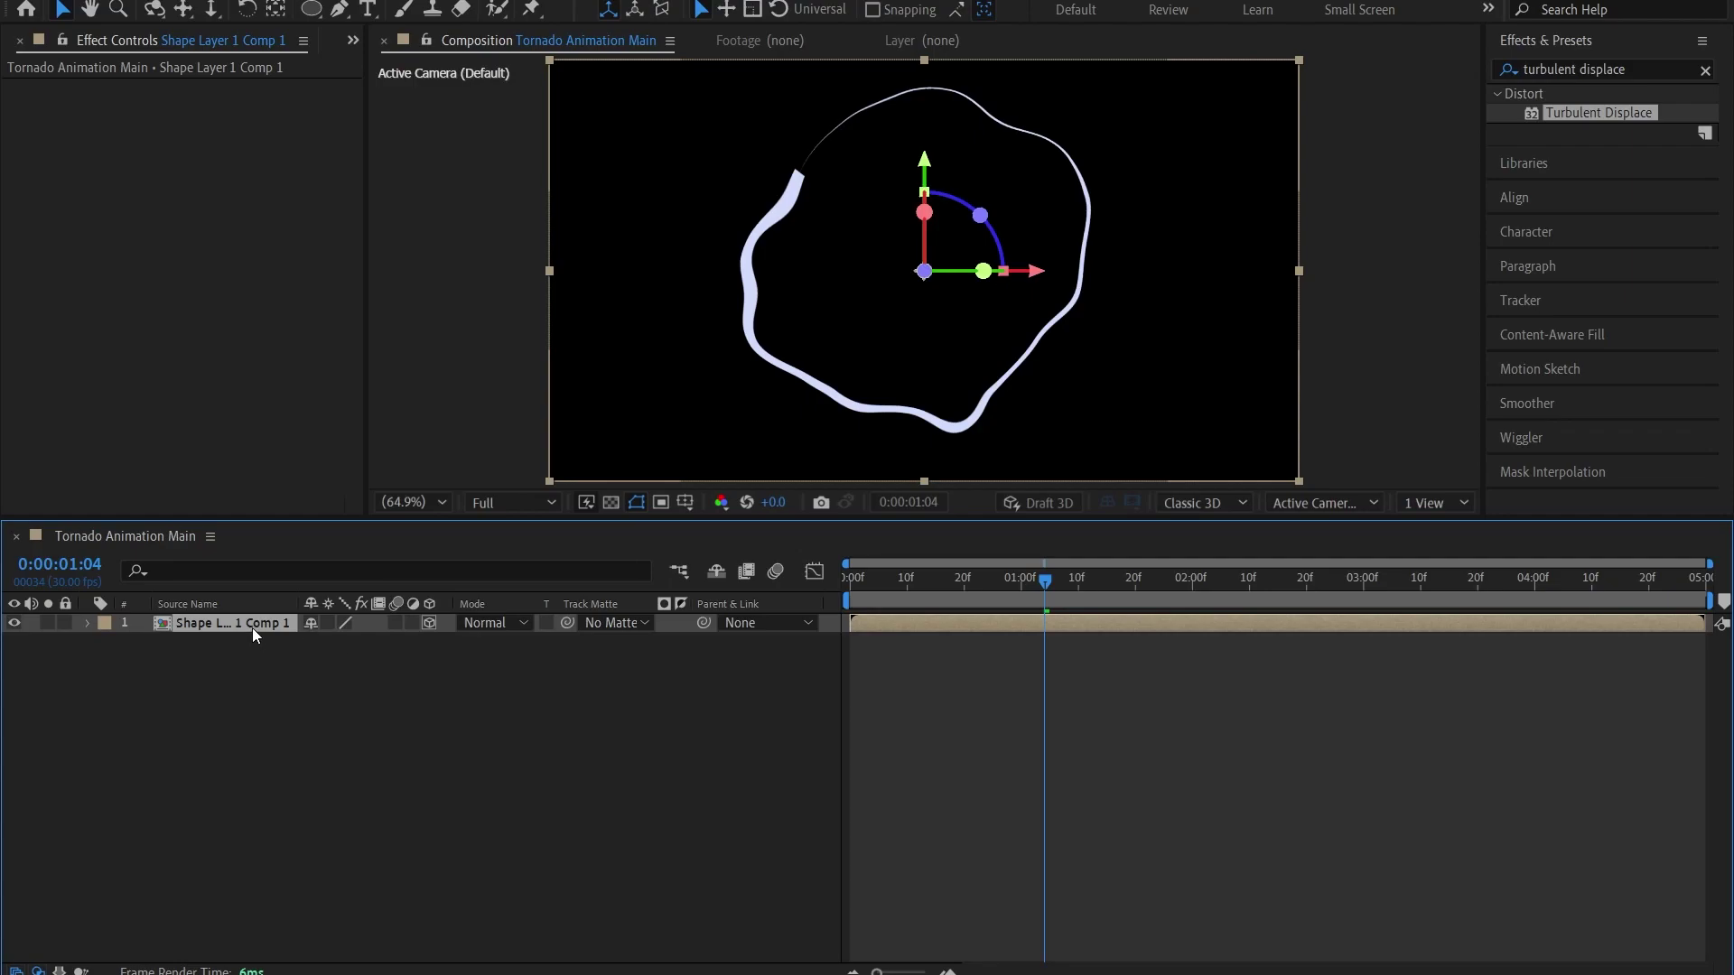
key(r)
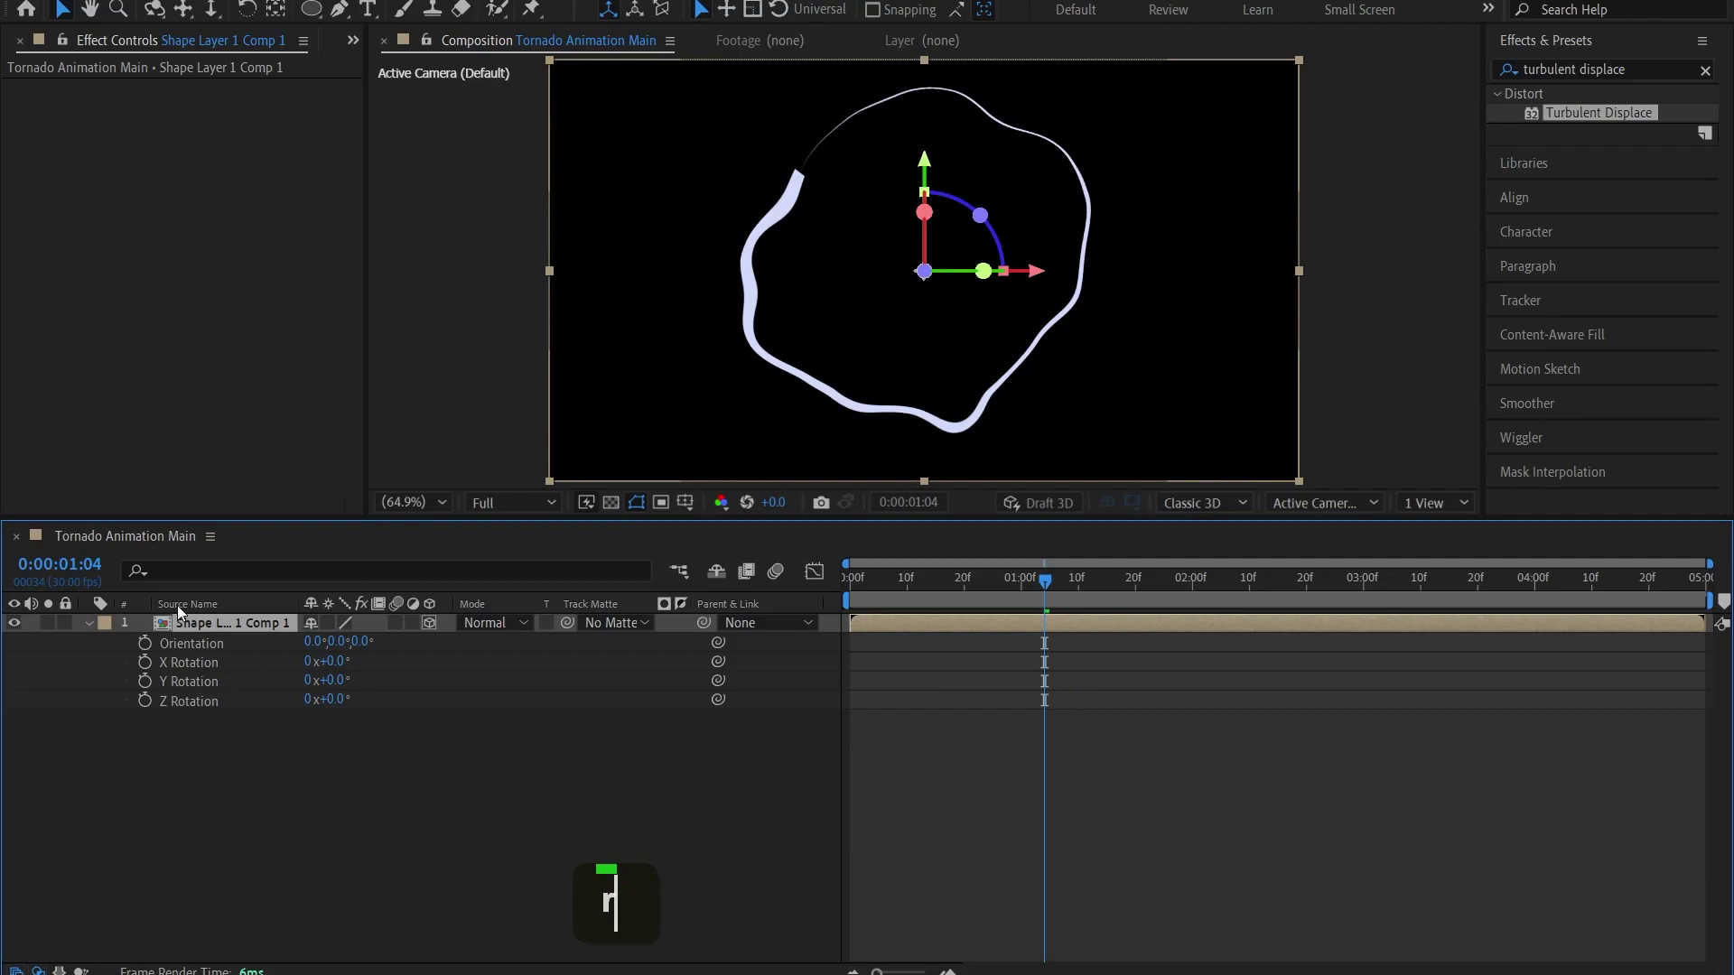
drag(330, 662, 253, 662)
click(331, 660)
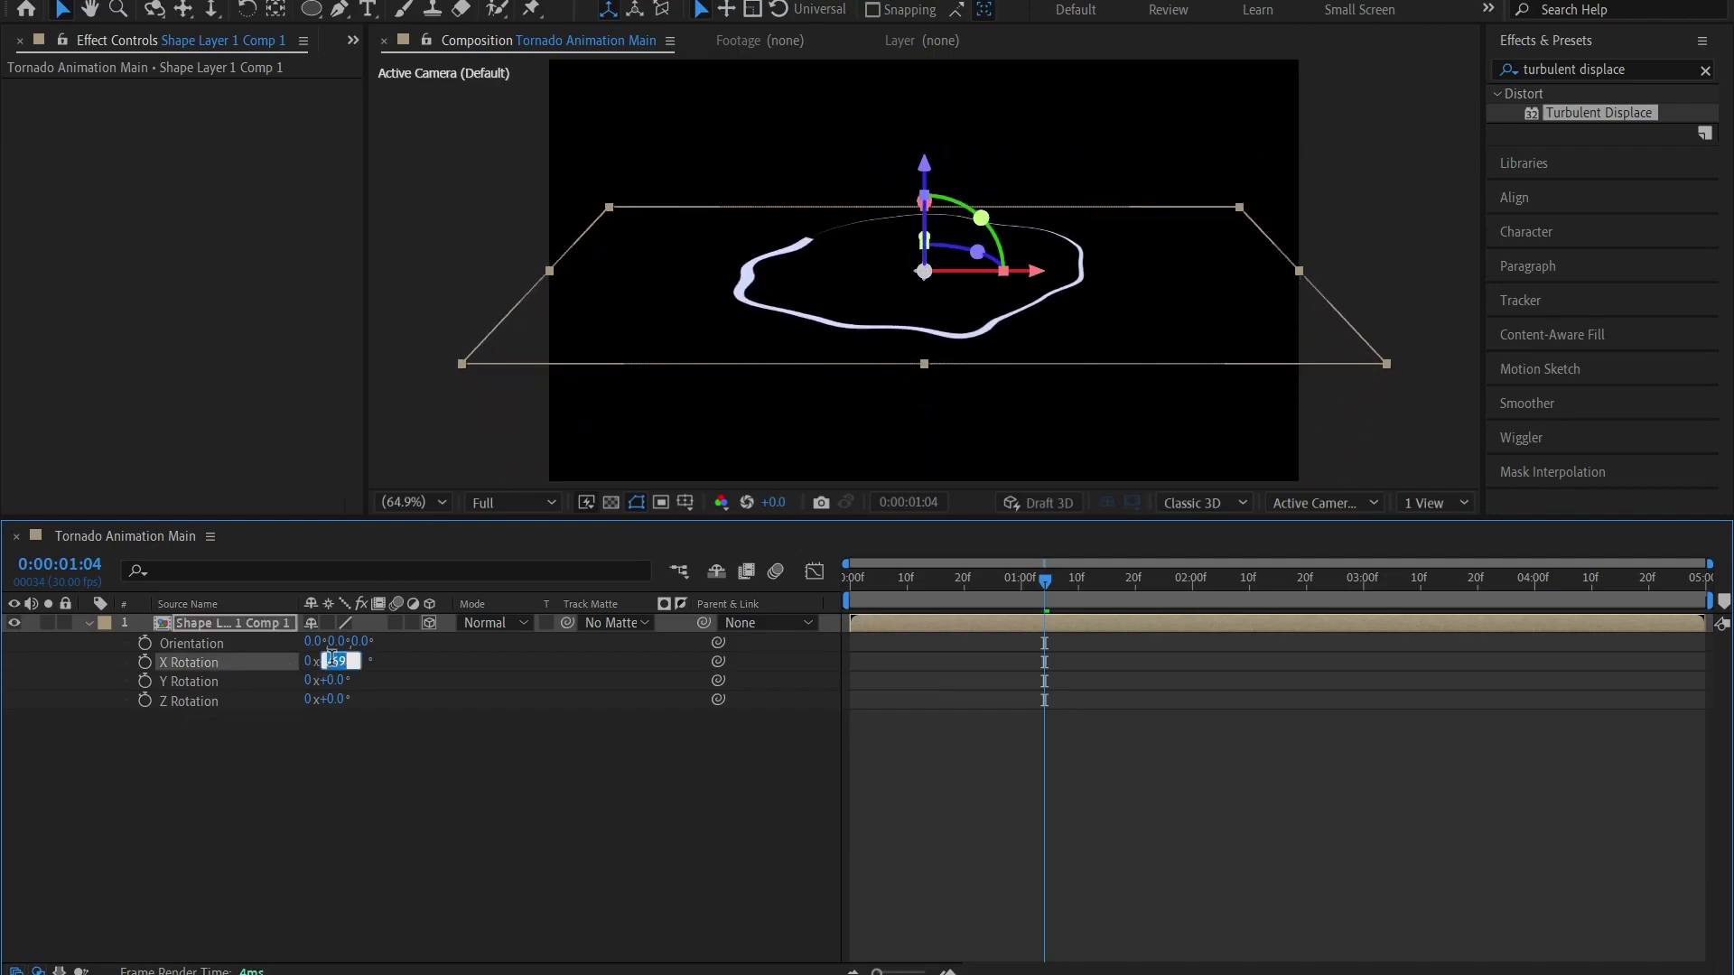
text(-90)
key(Return)
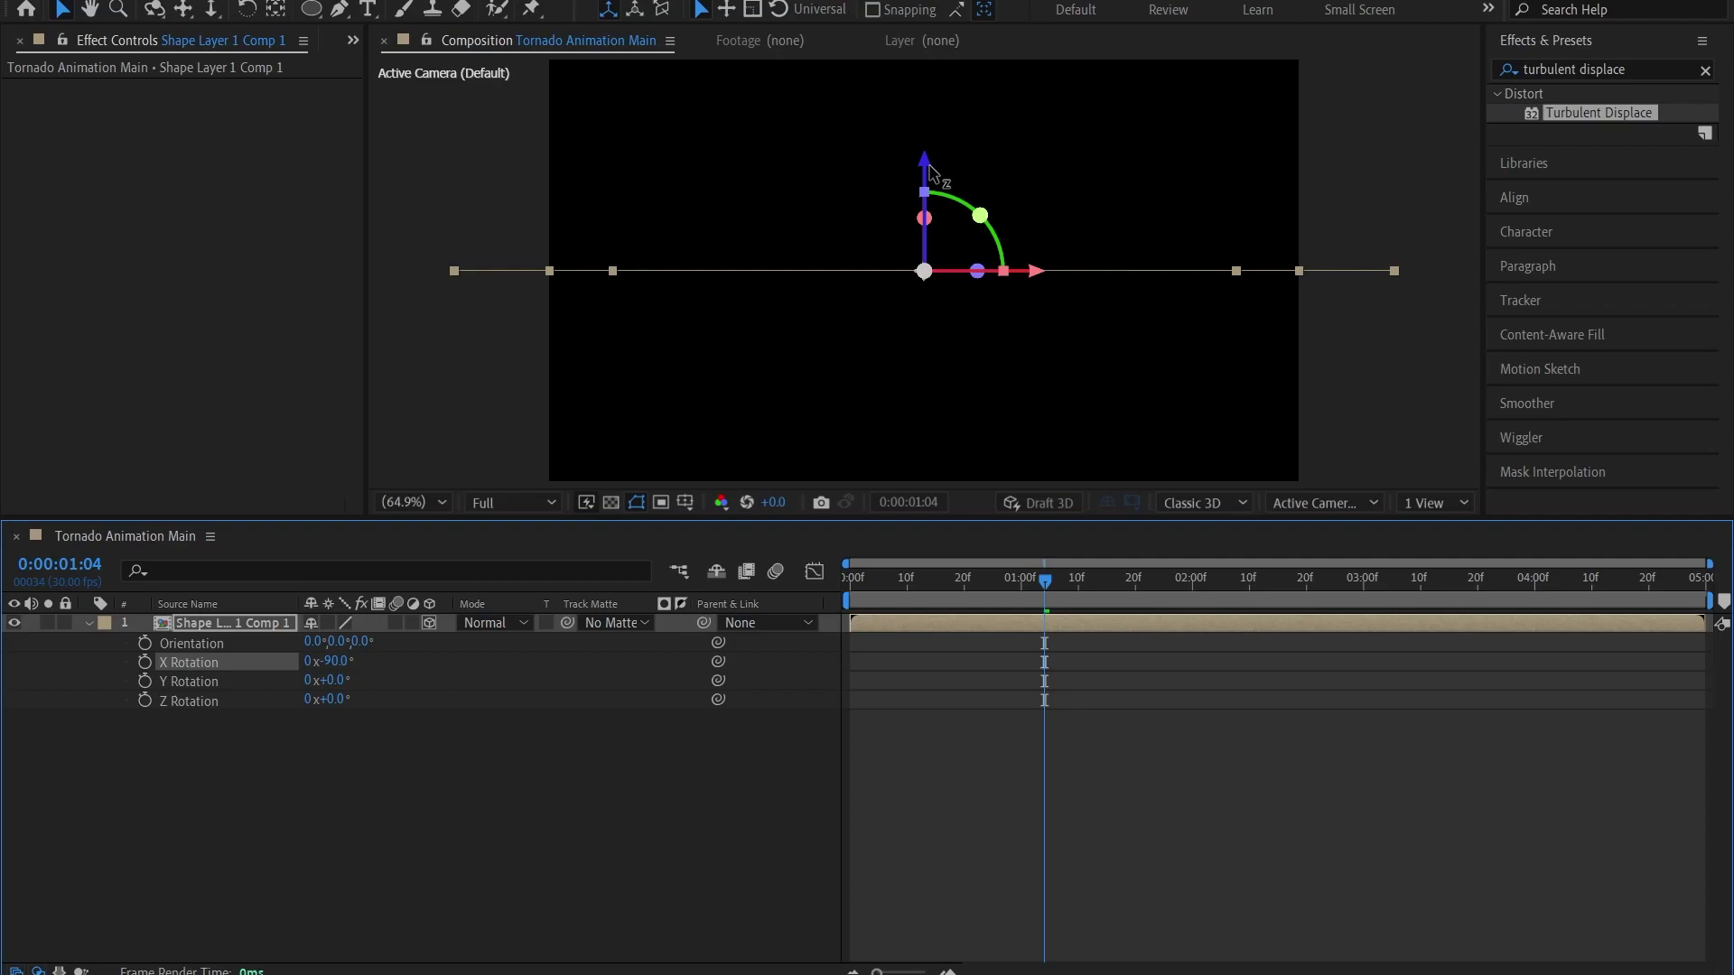
Raise the flattened ellipse layer to the upper edge of the frame and scale it to 157%
drag(930, 169, 921, 1)
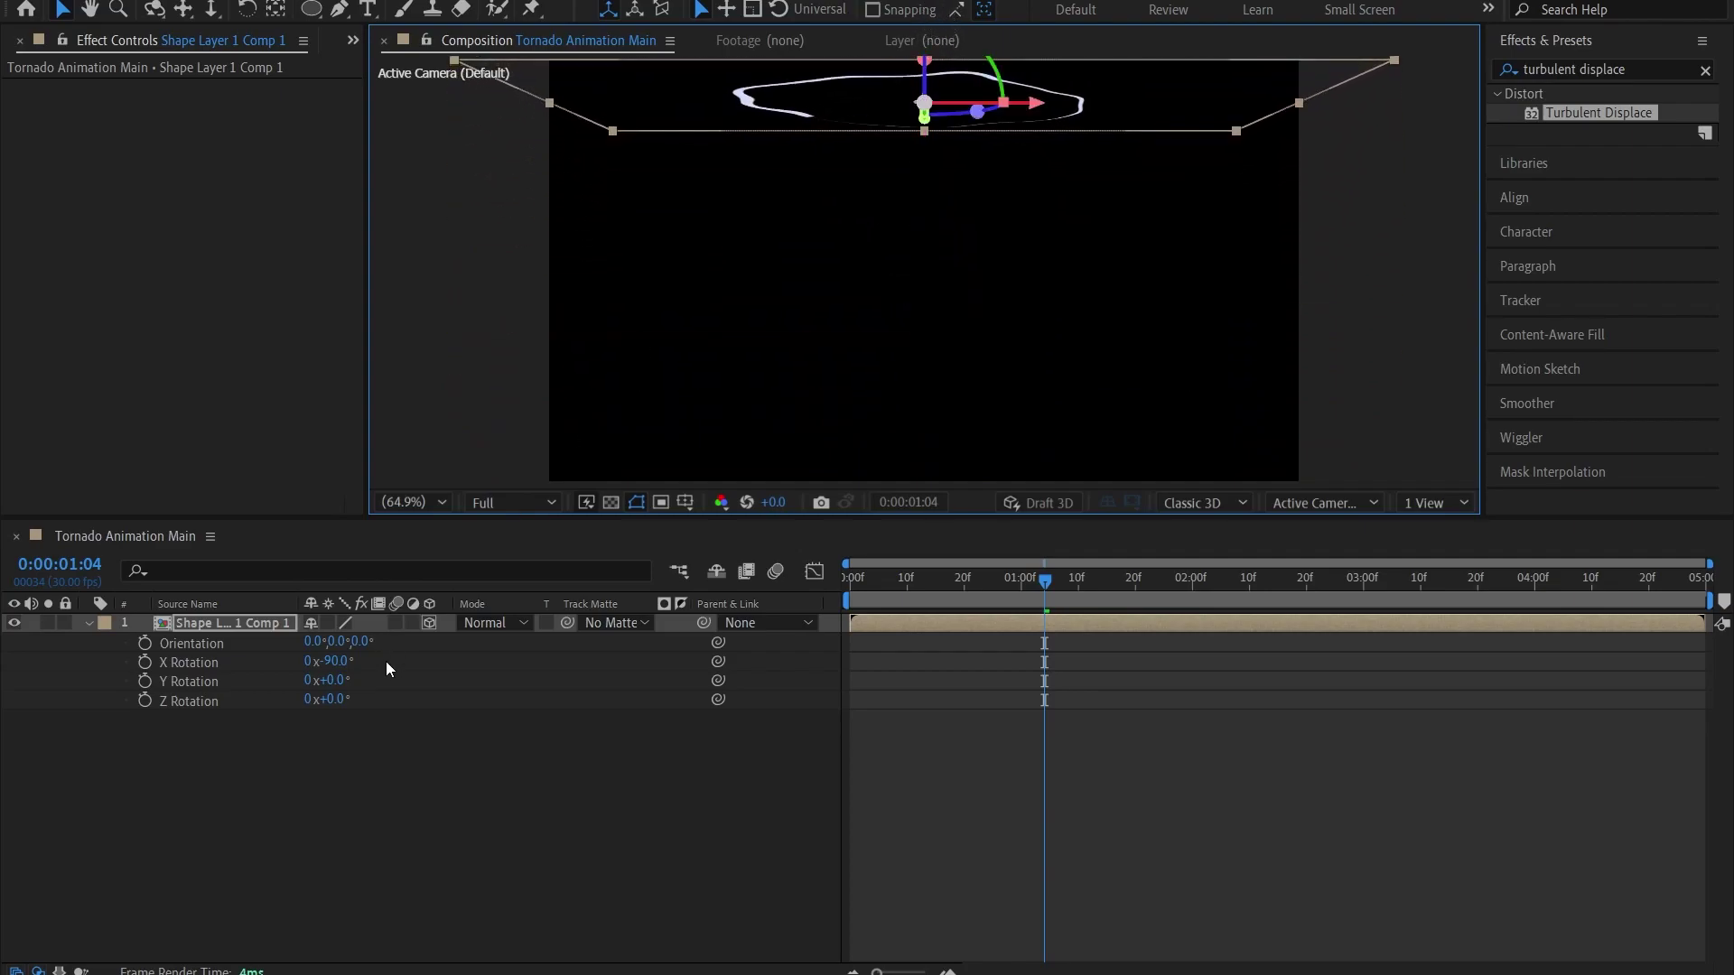
key(s)
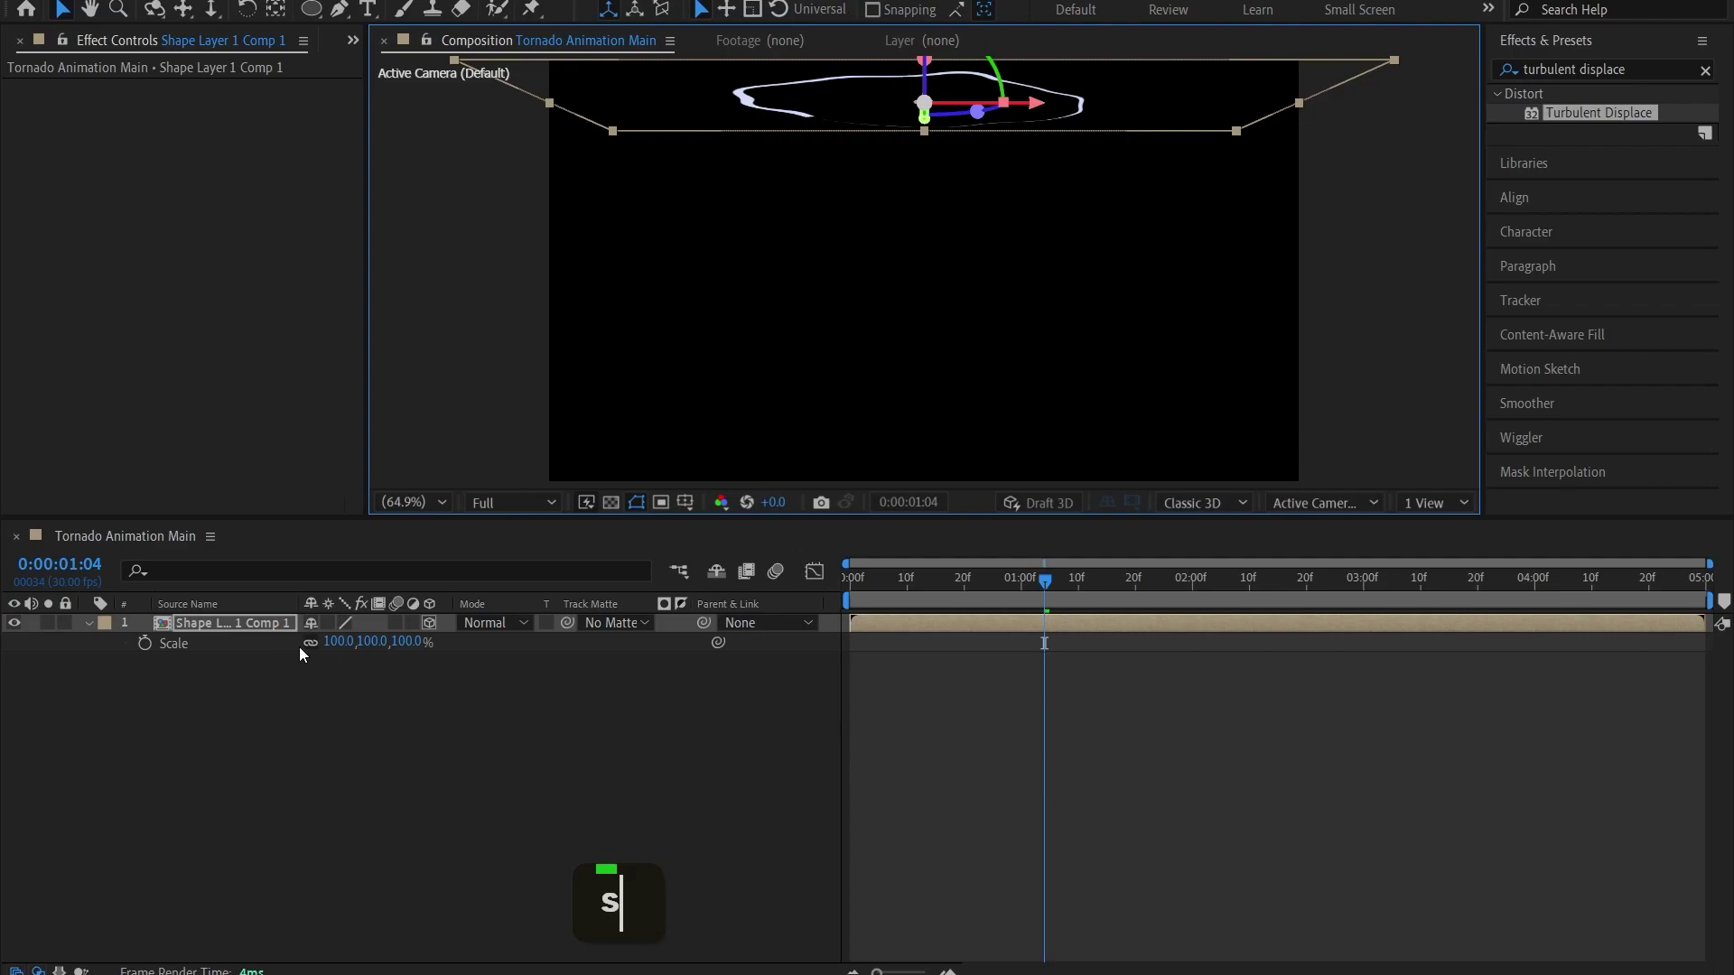
drag(352, 650, 415, 644)
click(377, 723)
Duplicate the 157% ellipse layer, place the copy slightly below it and scale the copy to 143%
click(213, 624)
key(ctrl+d)
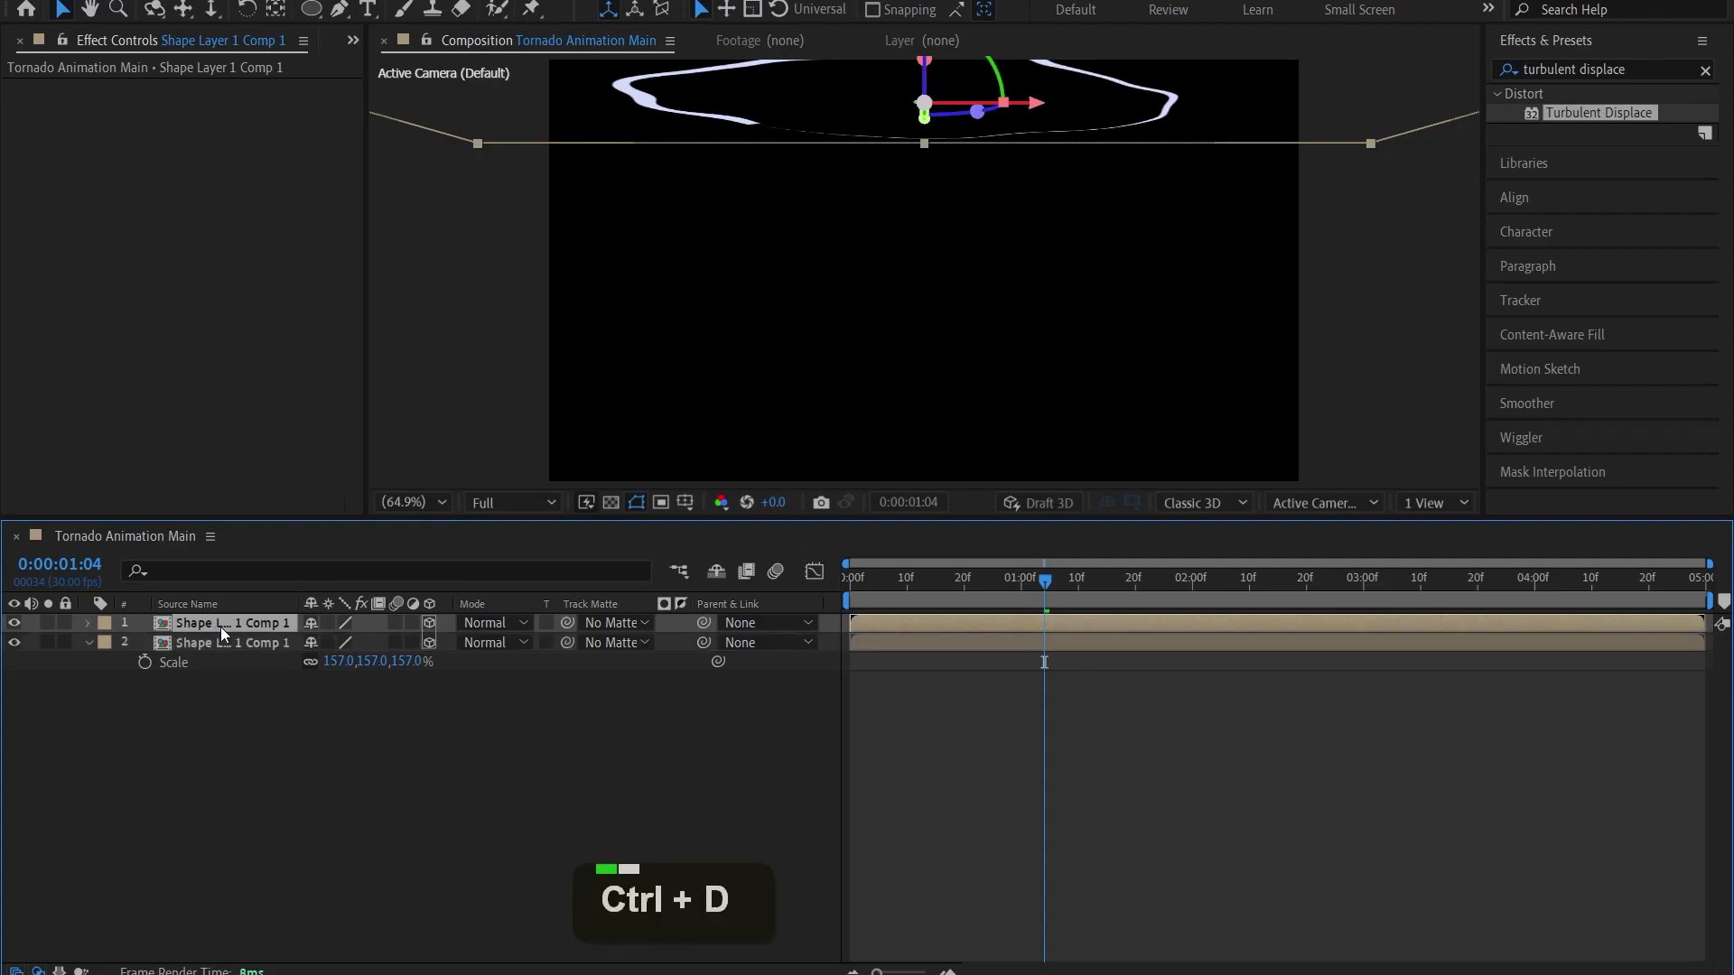
drag(927, 80, 928, 113)
key(s)
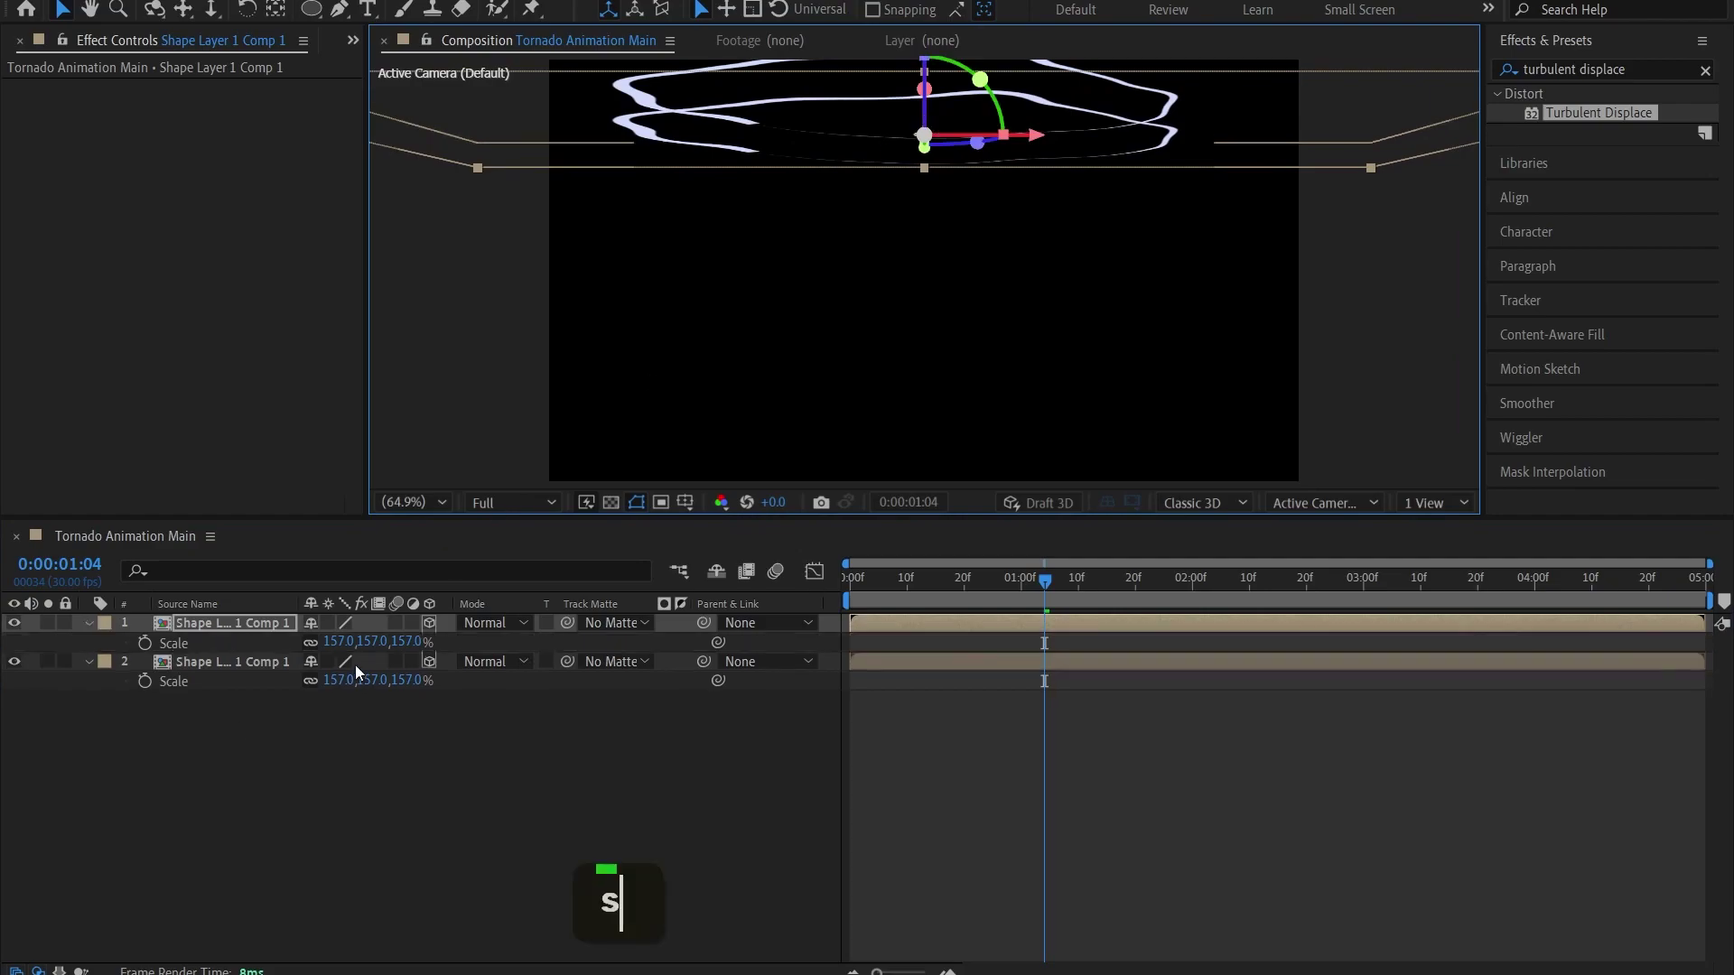
drag(370, 641, 358, 641)
Duplicate the 143% ellipse layer, lower the copy beneath it and scale the copy to 125%
key(ctrl+d)
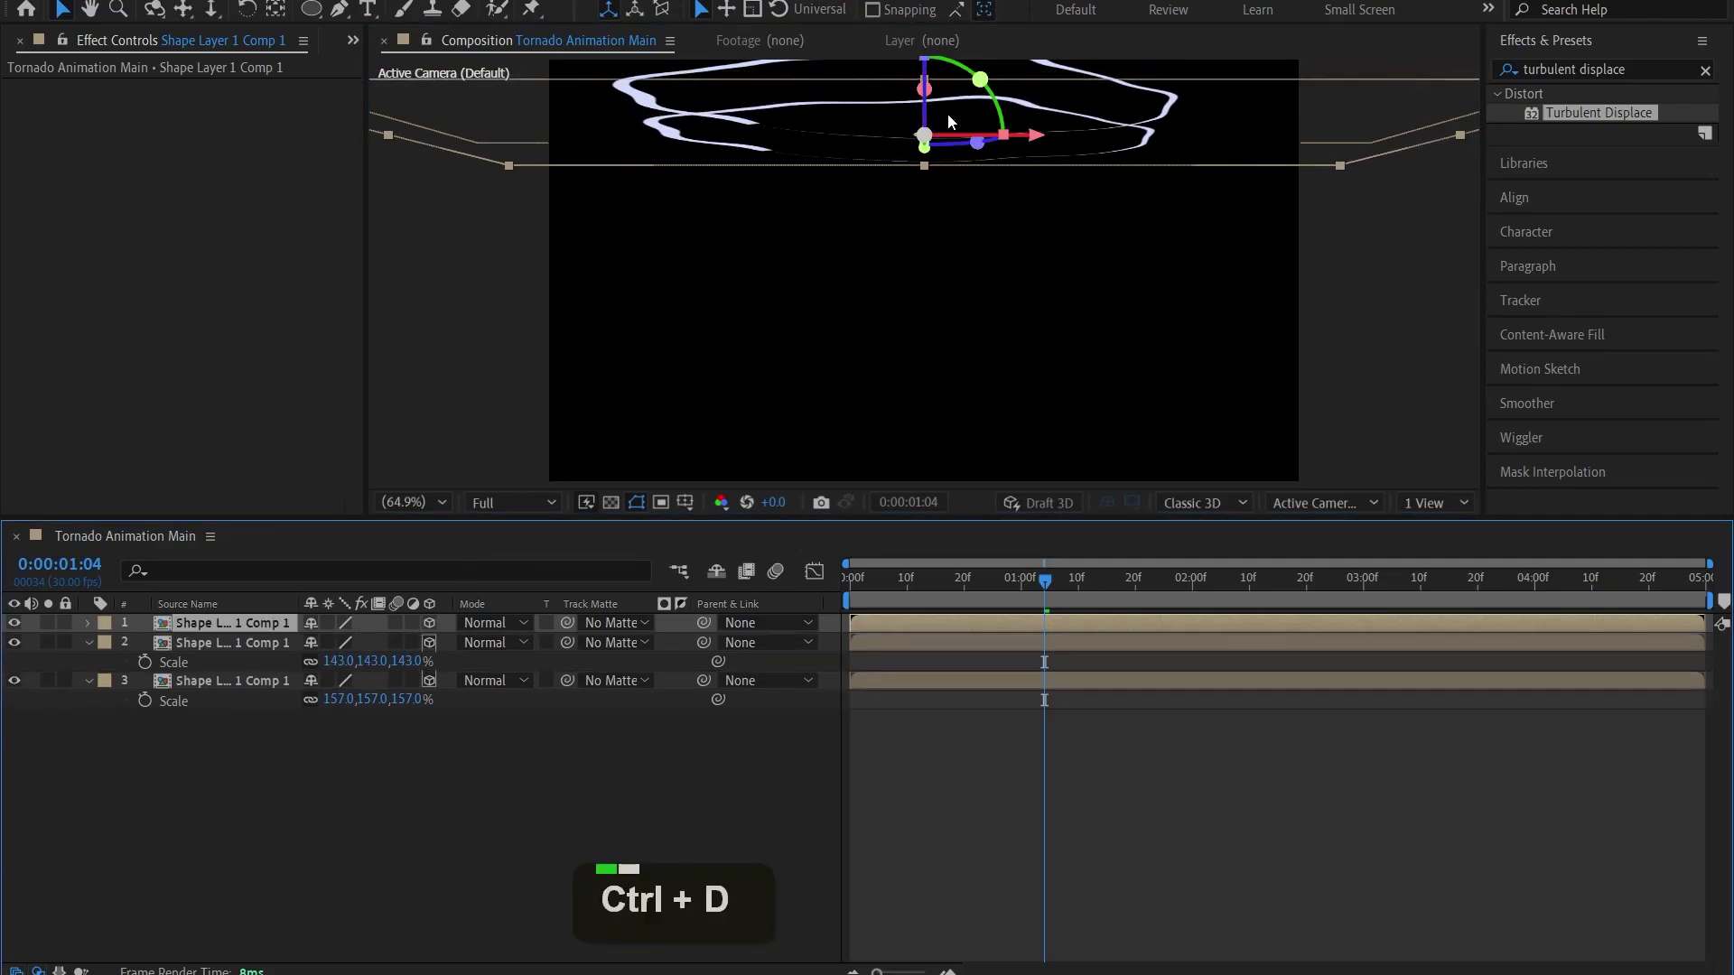
mouse_move(948, 120)
mouse_down()
mouse_move(932, 65)
mouse_move(932, 94)
mouse_up()
key(ctrl+z)
key(s)
click(346, 647)
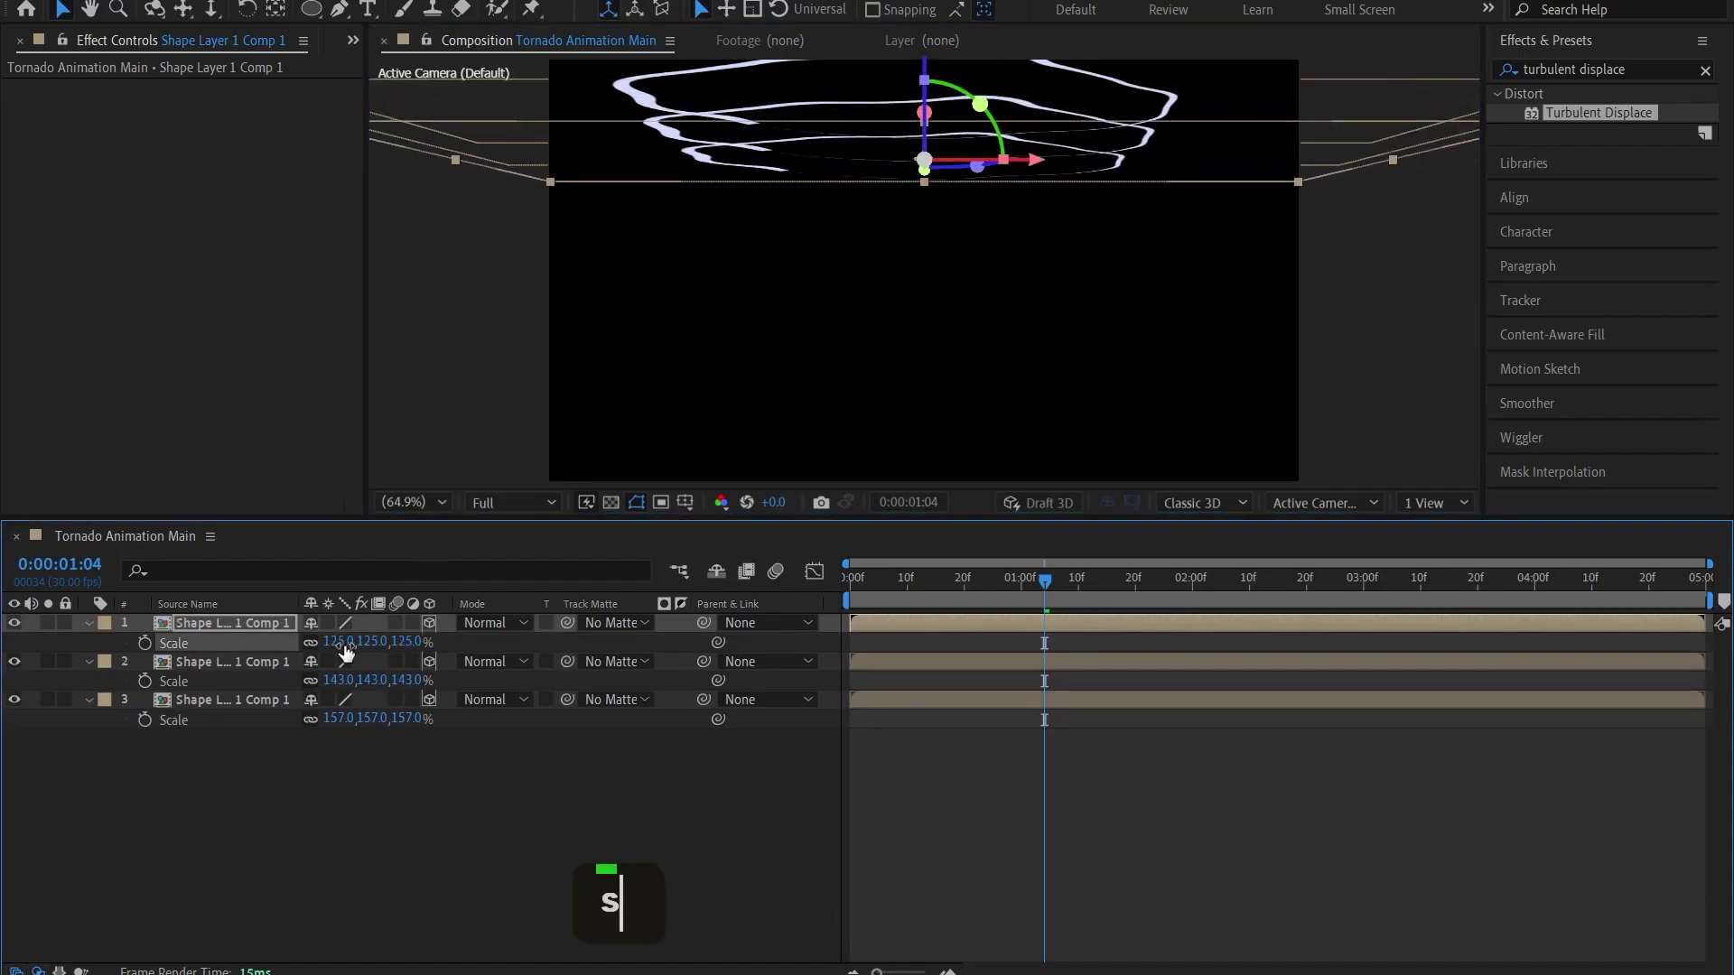
Duplicate the 125% ellipse layer, lower the copy beneath it and scale the copy to 109%
key(ctrl+d)
drag(925, 72, 926, 104)
key(ctrl+s)
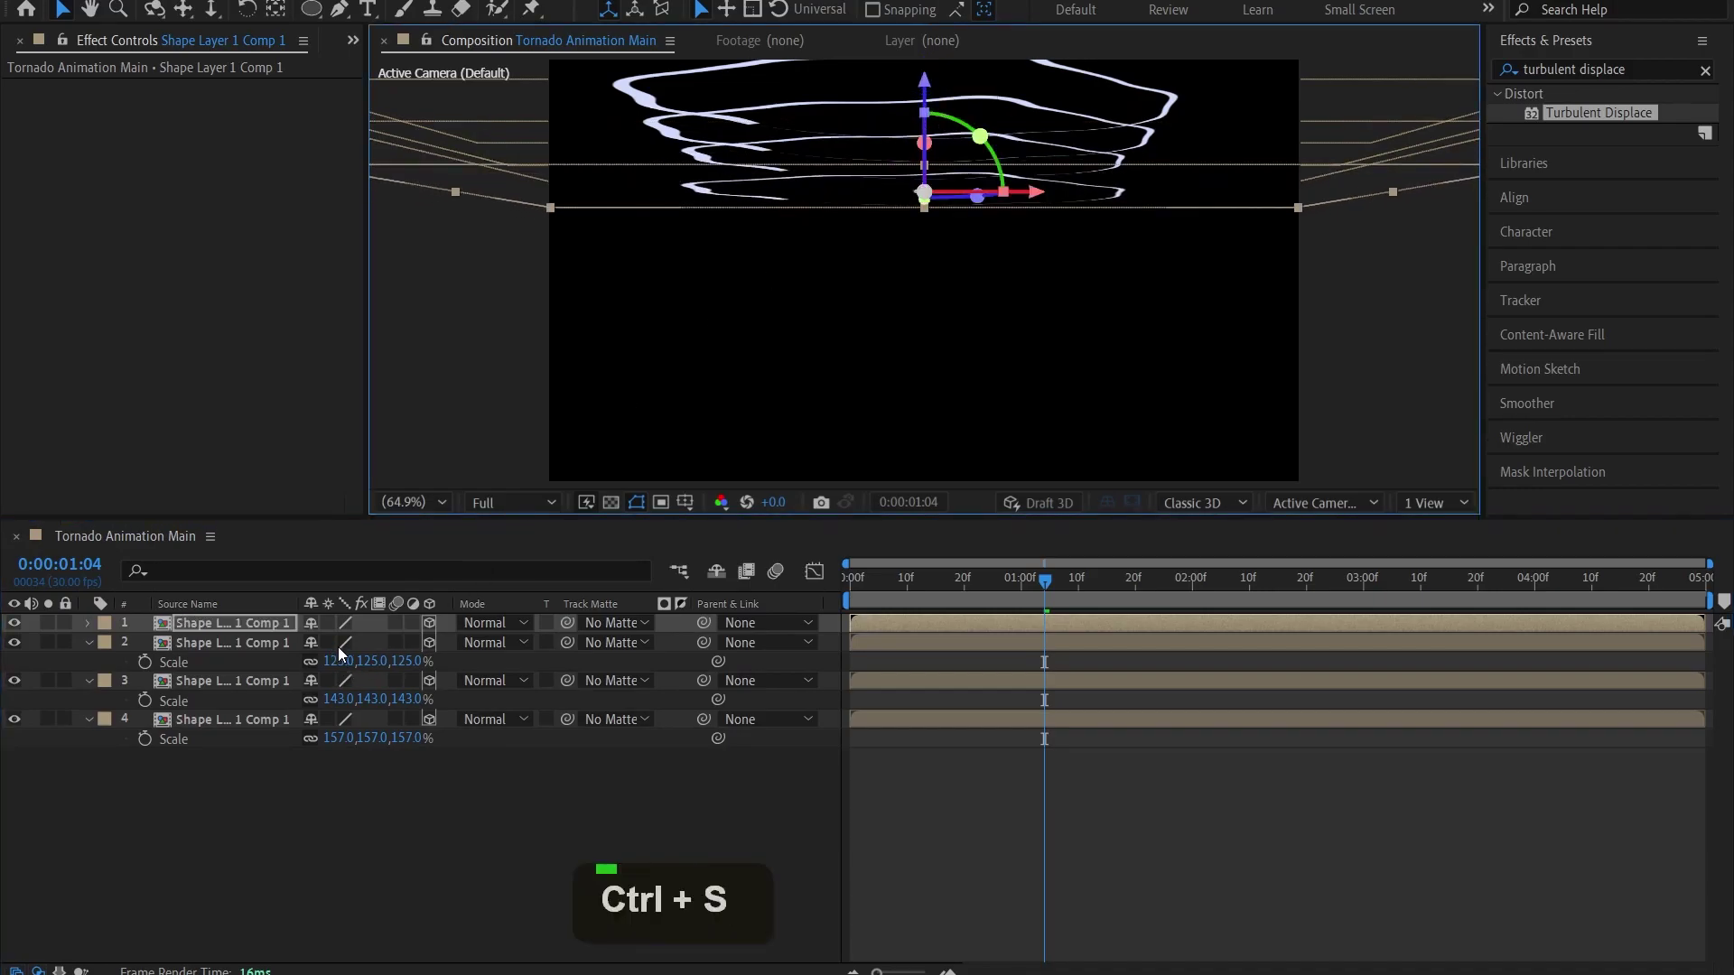
click(817, 500)
key(s)
drag(345, 642, 348, 643)
Duplicate the 109% ellipse layer, lower the copy beneath it and scale the copy to 88%
key(ctrl+d)
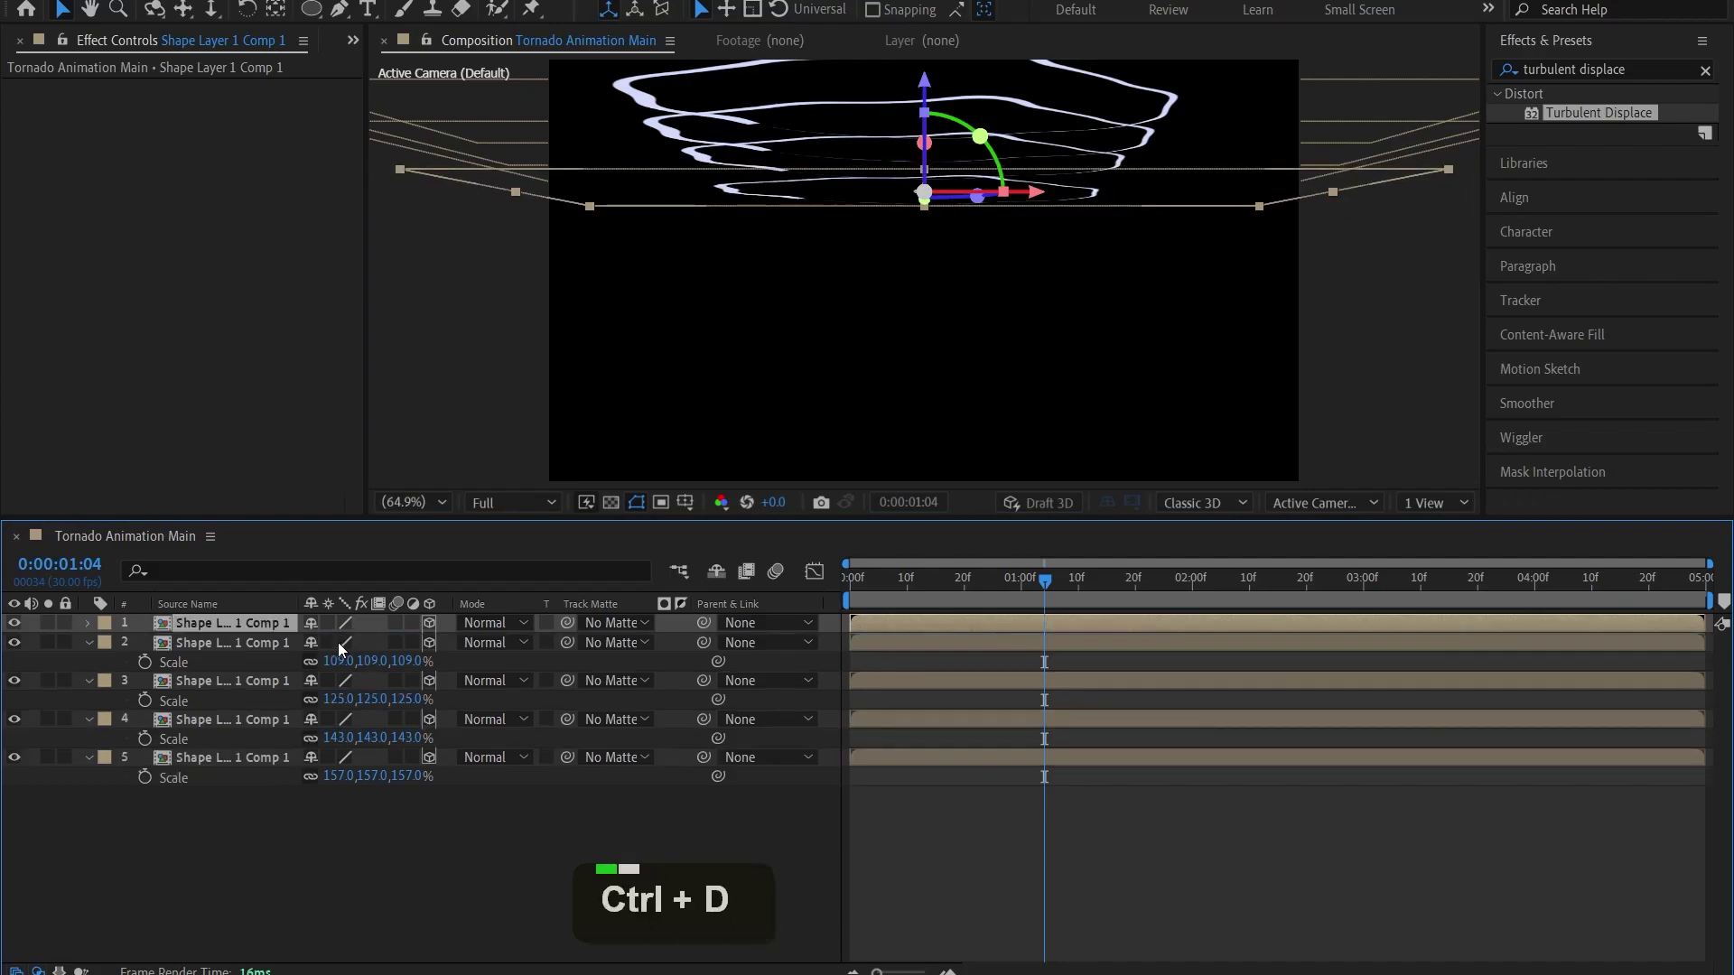
drag(924, 96, 930, 126)
key(s)
drag(345, 641, 338, 650)
Duplicate the 88% ellipse layer, lower the copy beneath it and scale the copy to 75%
key(ctrl+d)
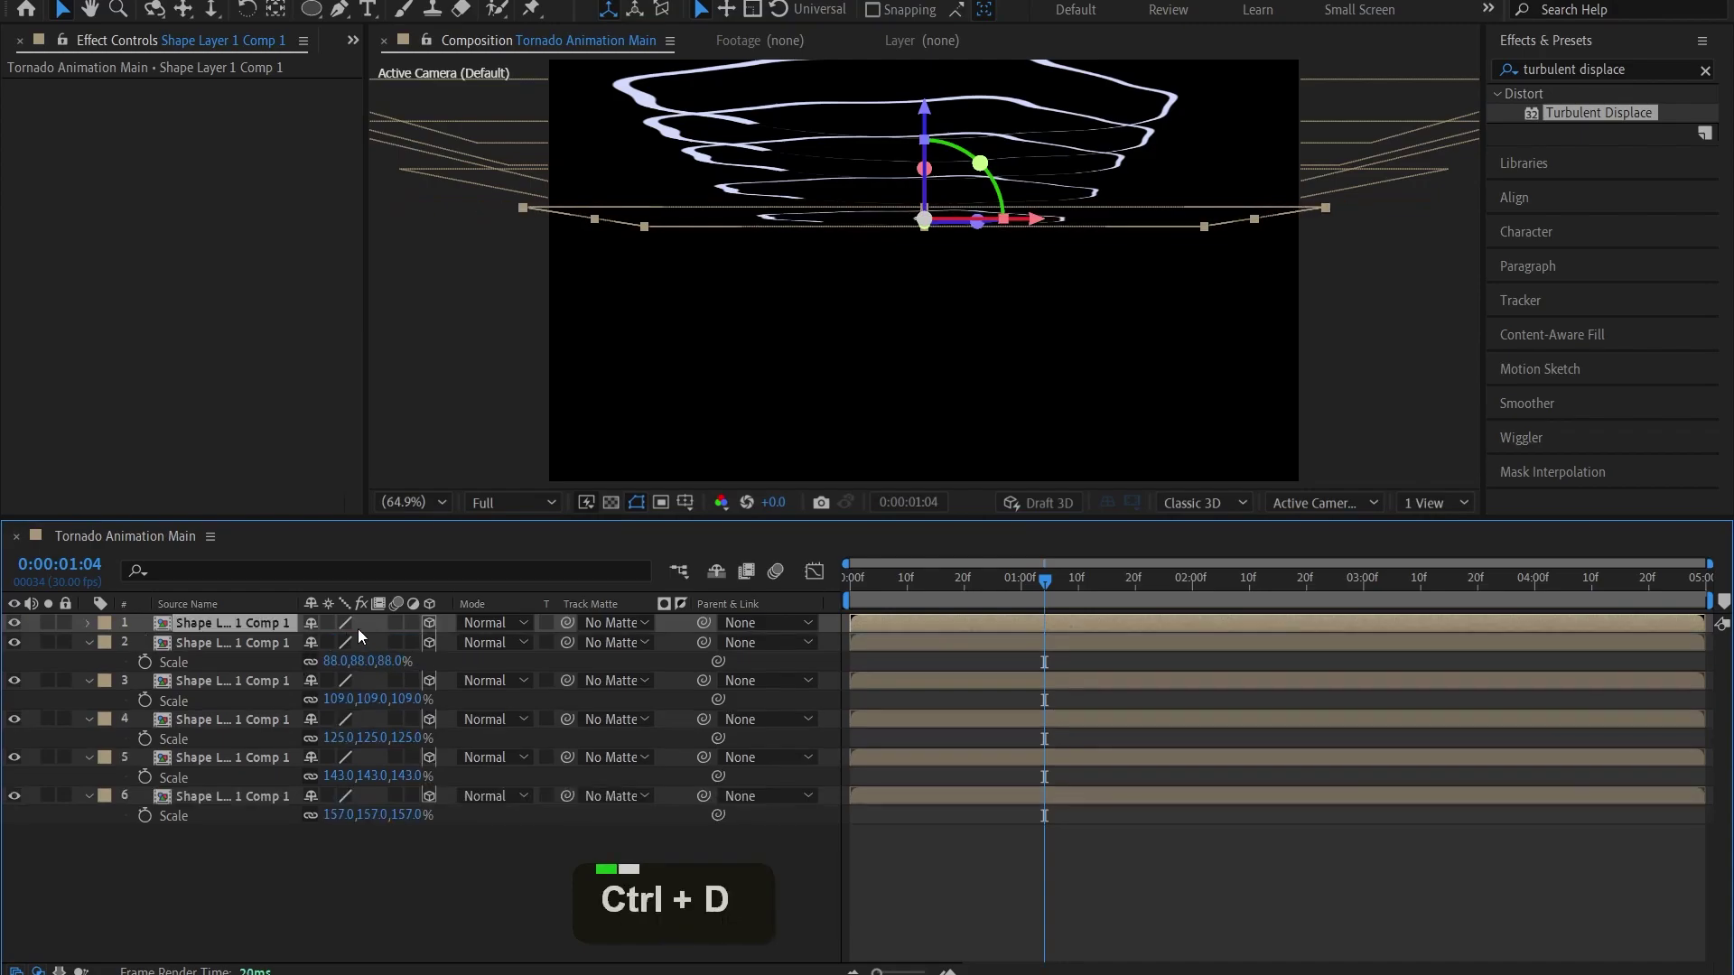
key(s)
drag(920, 127, 920, 159)
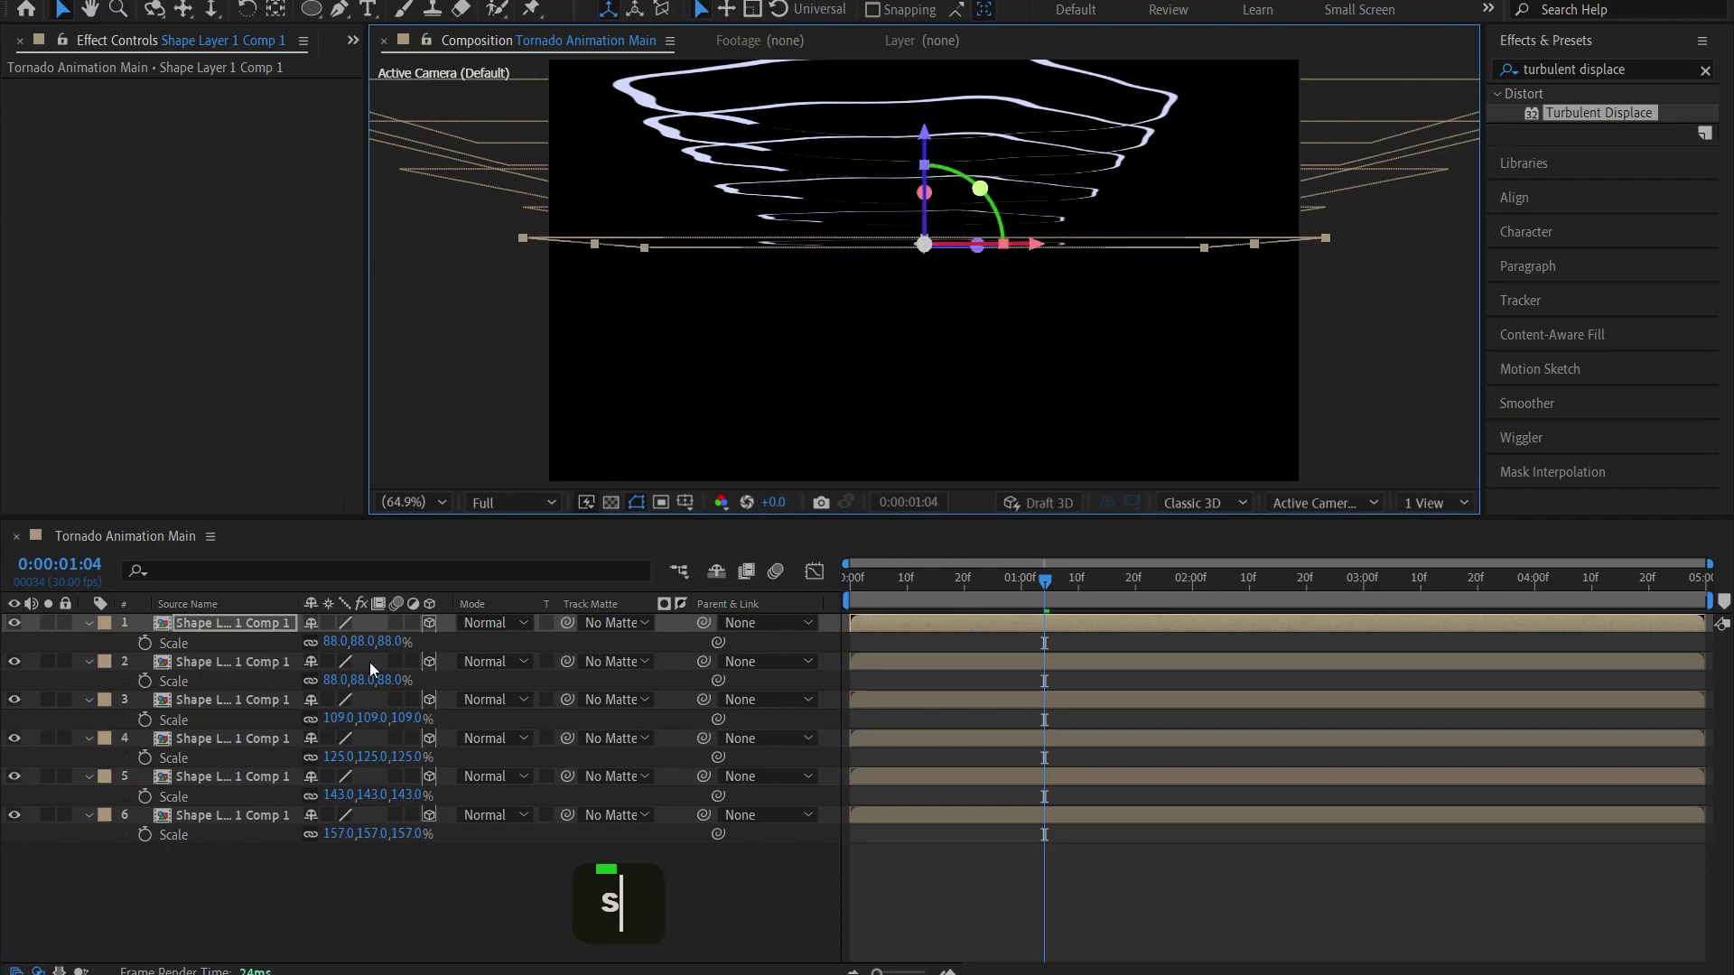
key(s)
key(s)
drag(369, 641, 358, 643)
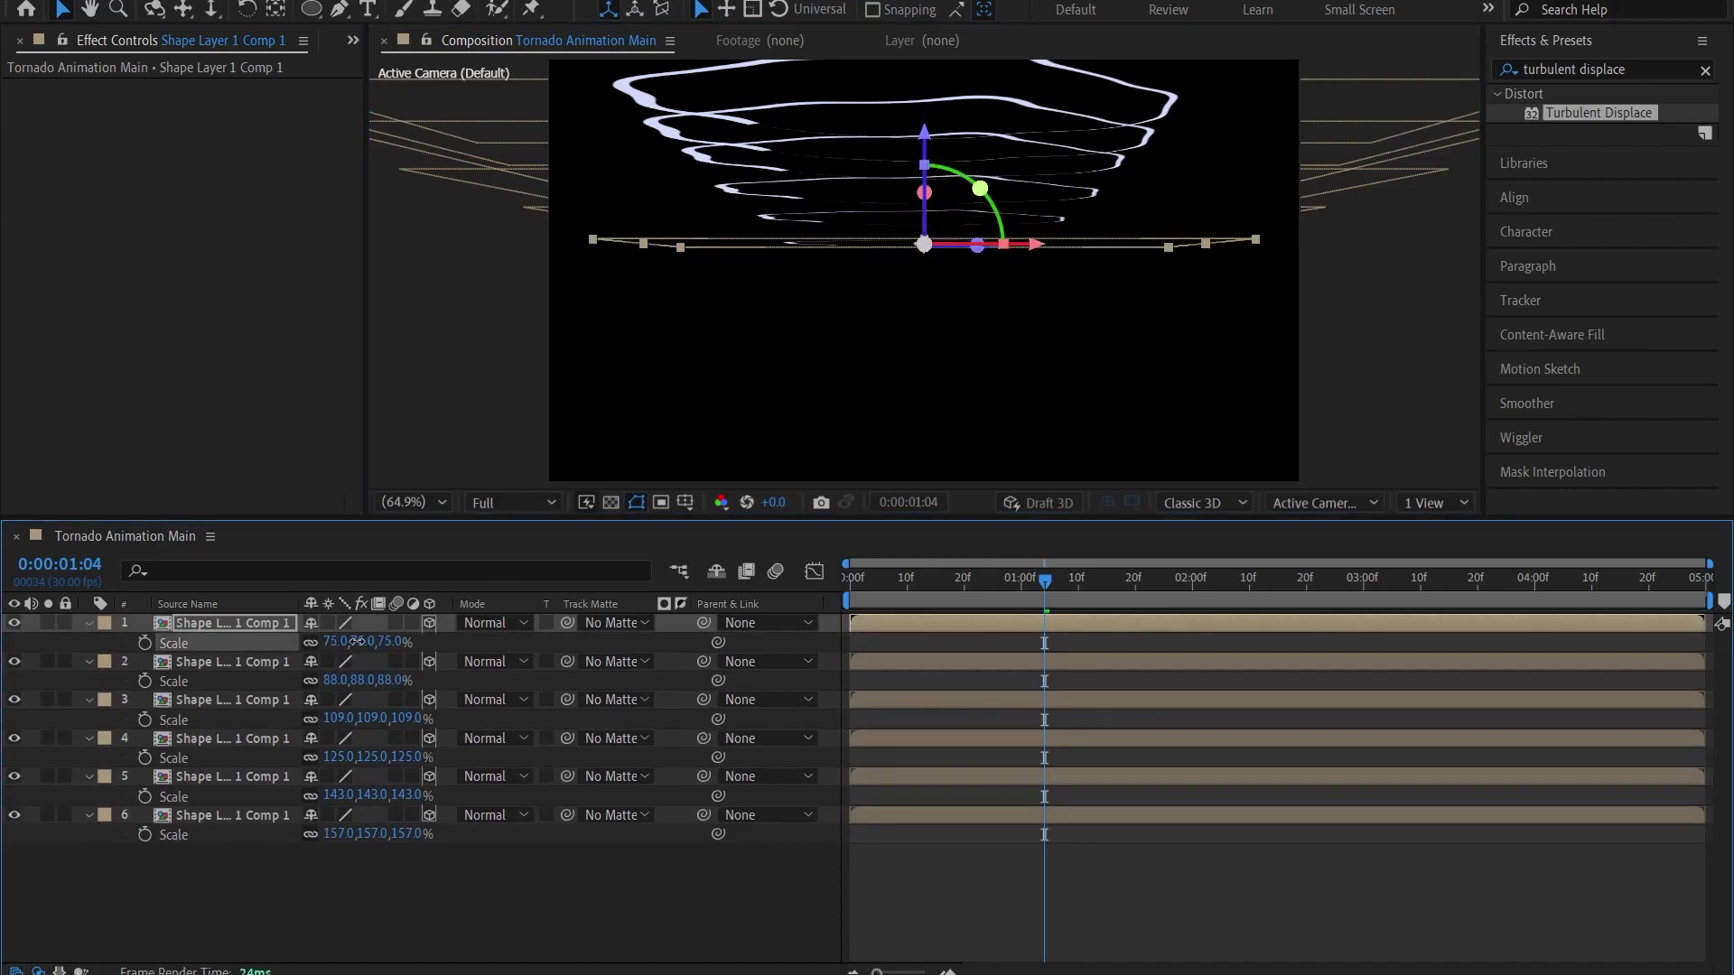
Duplicate the 75% ellipse layer, lower the copy beneath it and scale the copy to 67%
key(ctrl+d)
drag(933, 161, 935, 183)
key(s)
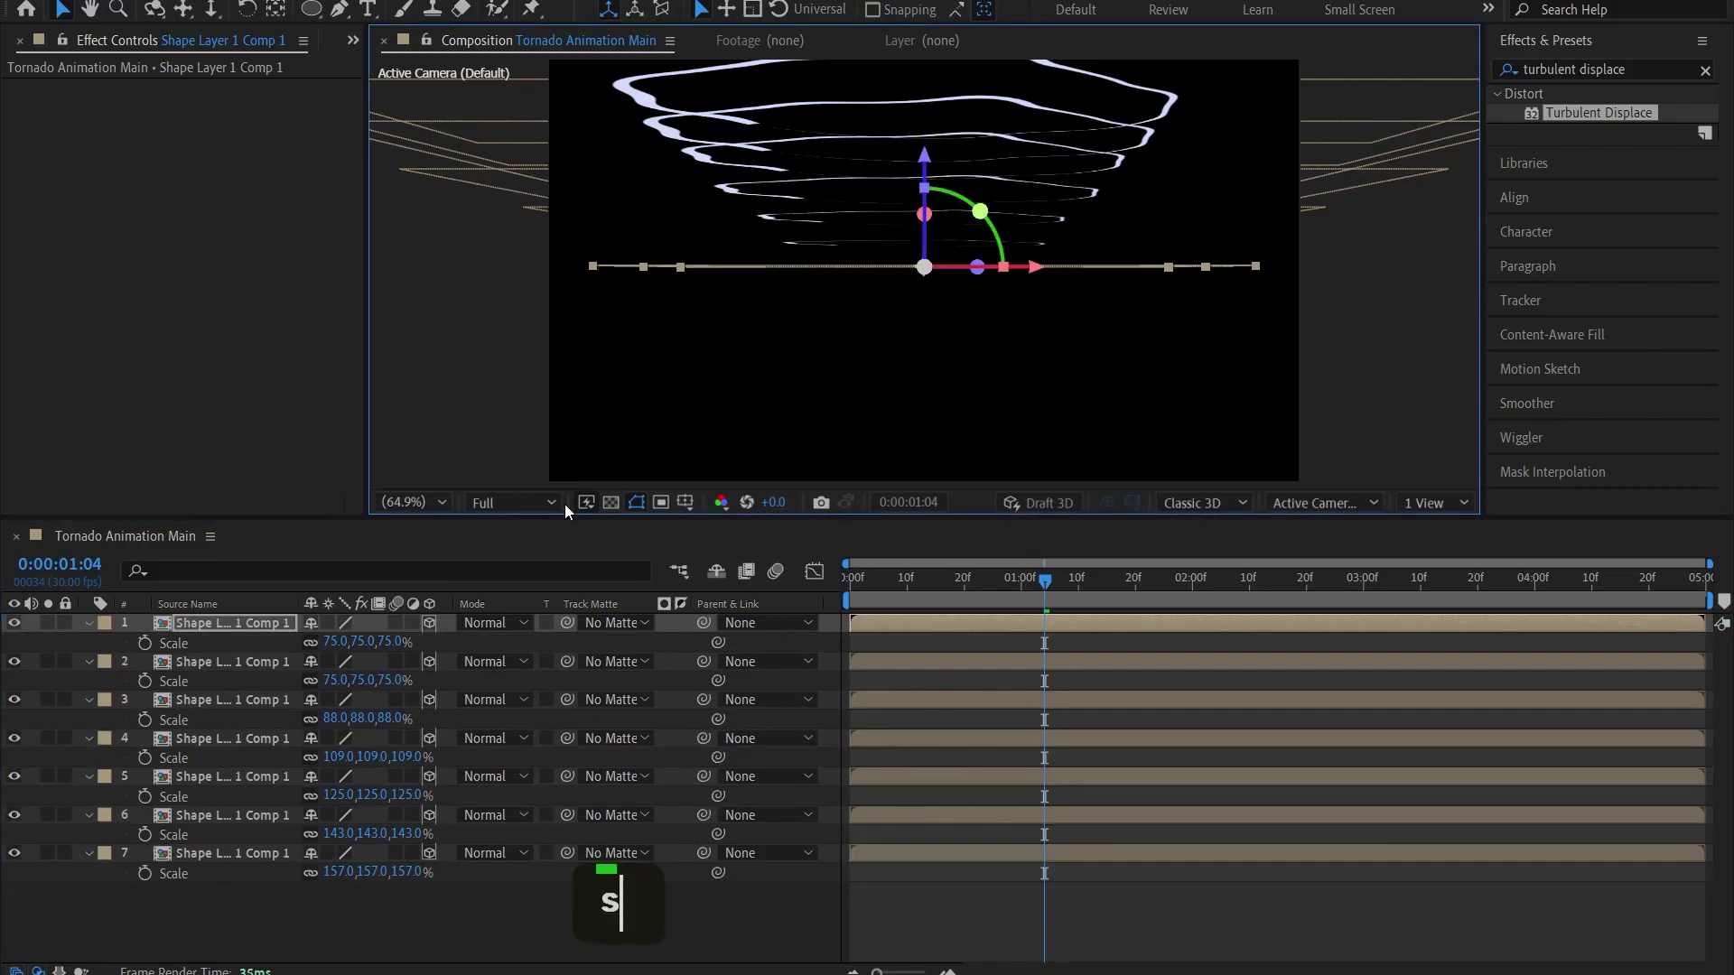
drag(401, 643, 390, 641)
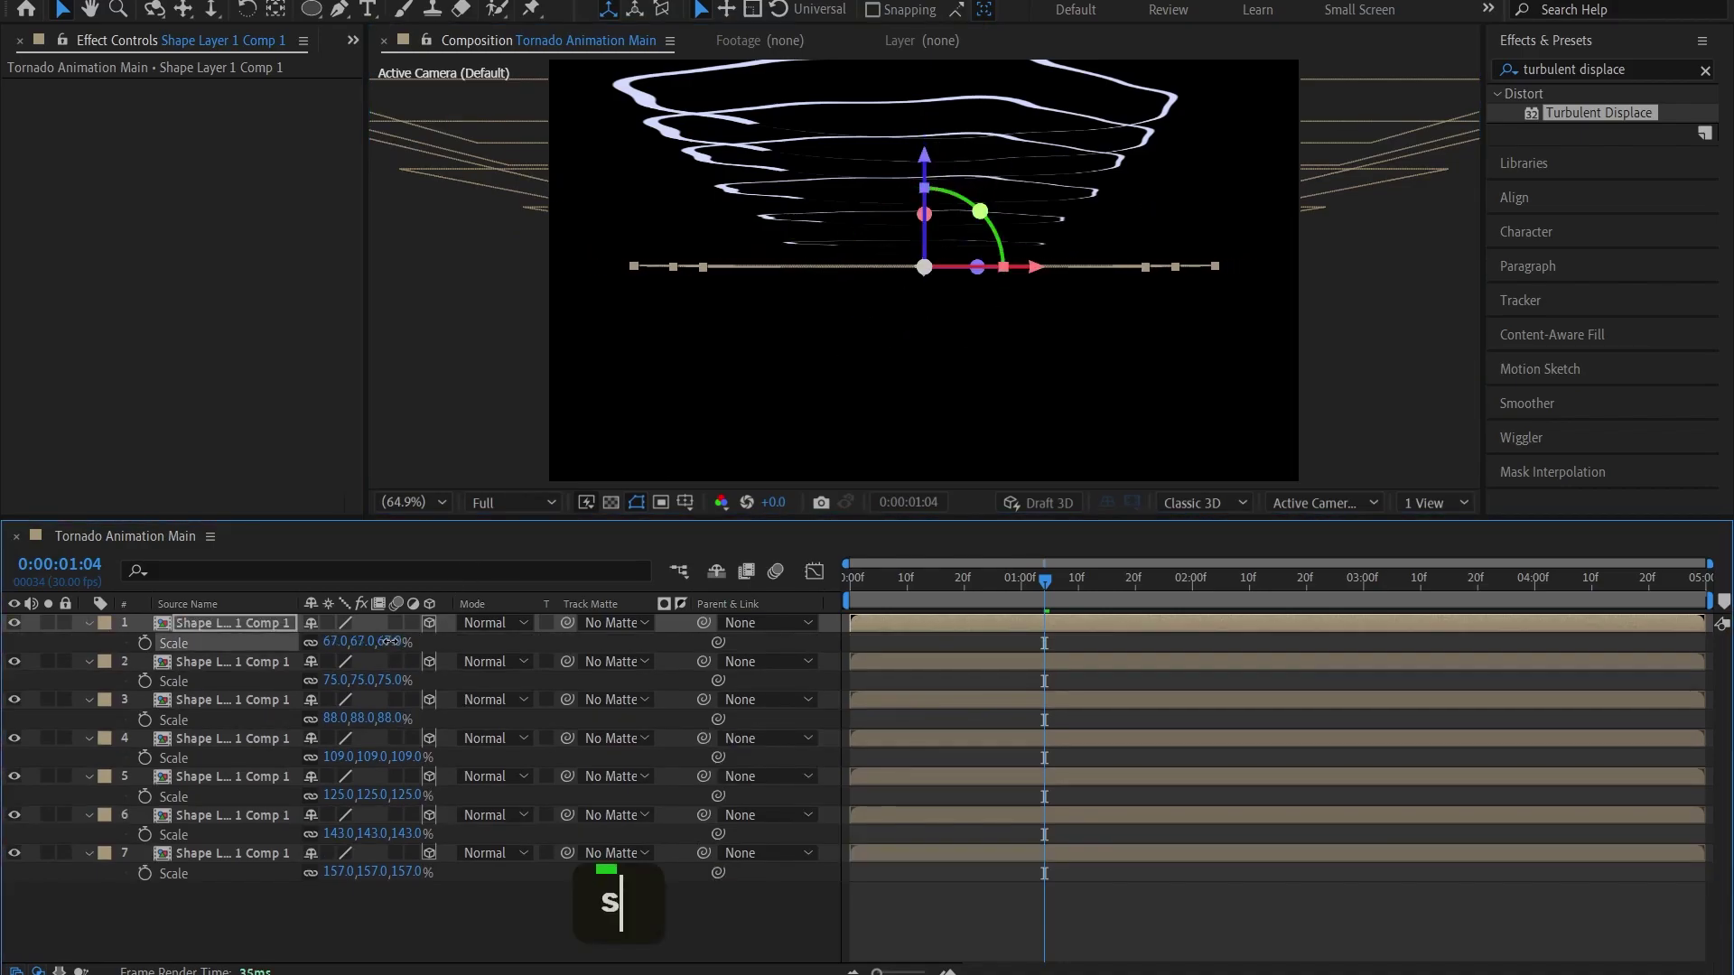
Duplicate the 67% ellipse layer, lower the copy beneath it and scale the copy to 58%
key(ctrl+d)
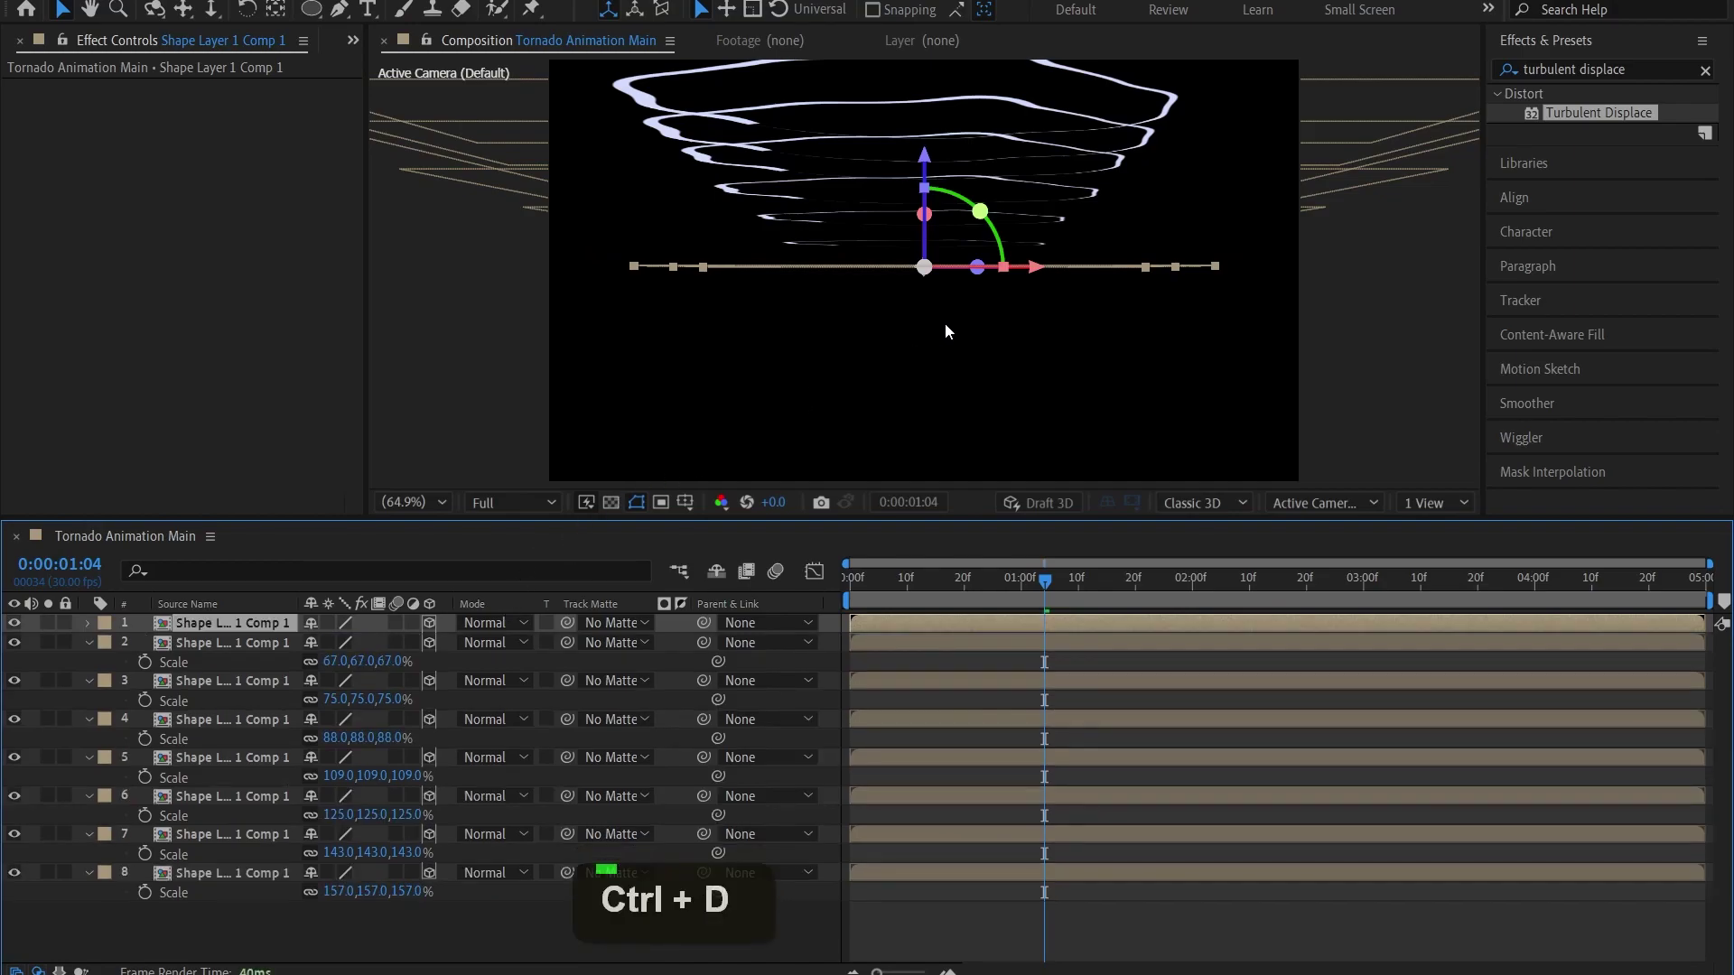
drag(930, 166, 936, 188)
key(s)
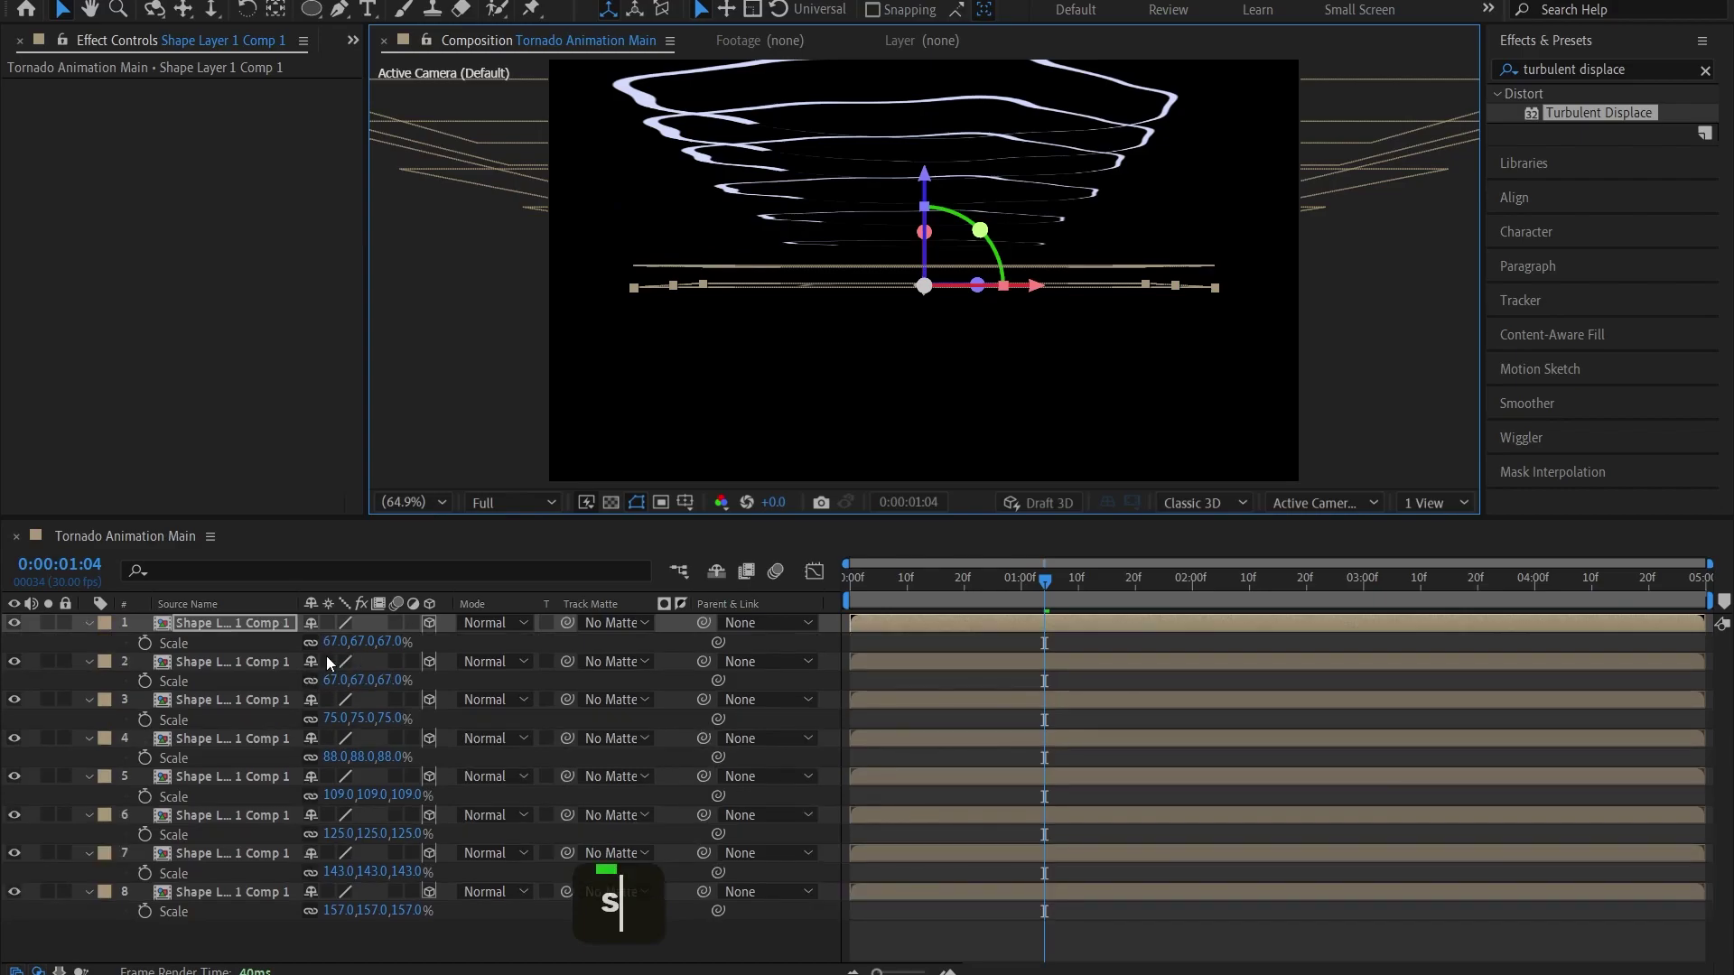
drag(333, 643, 328, 651)
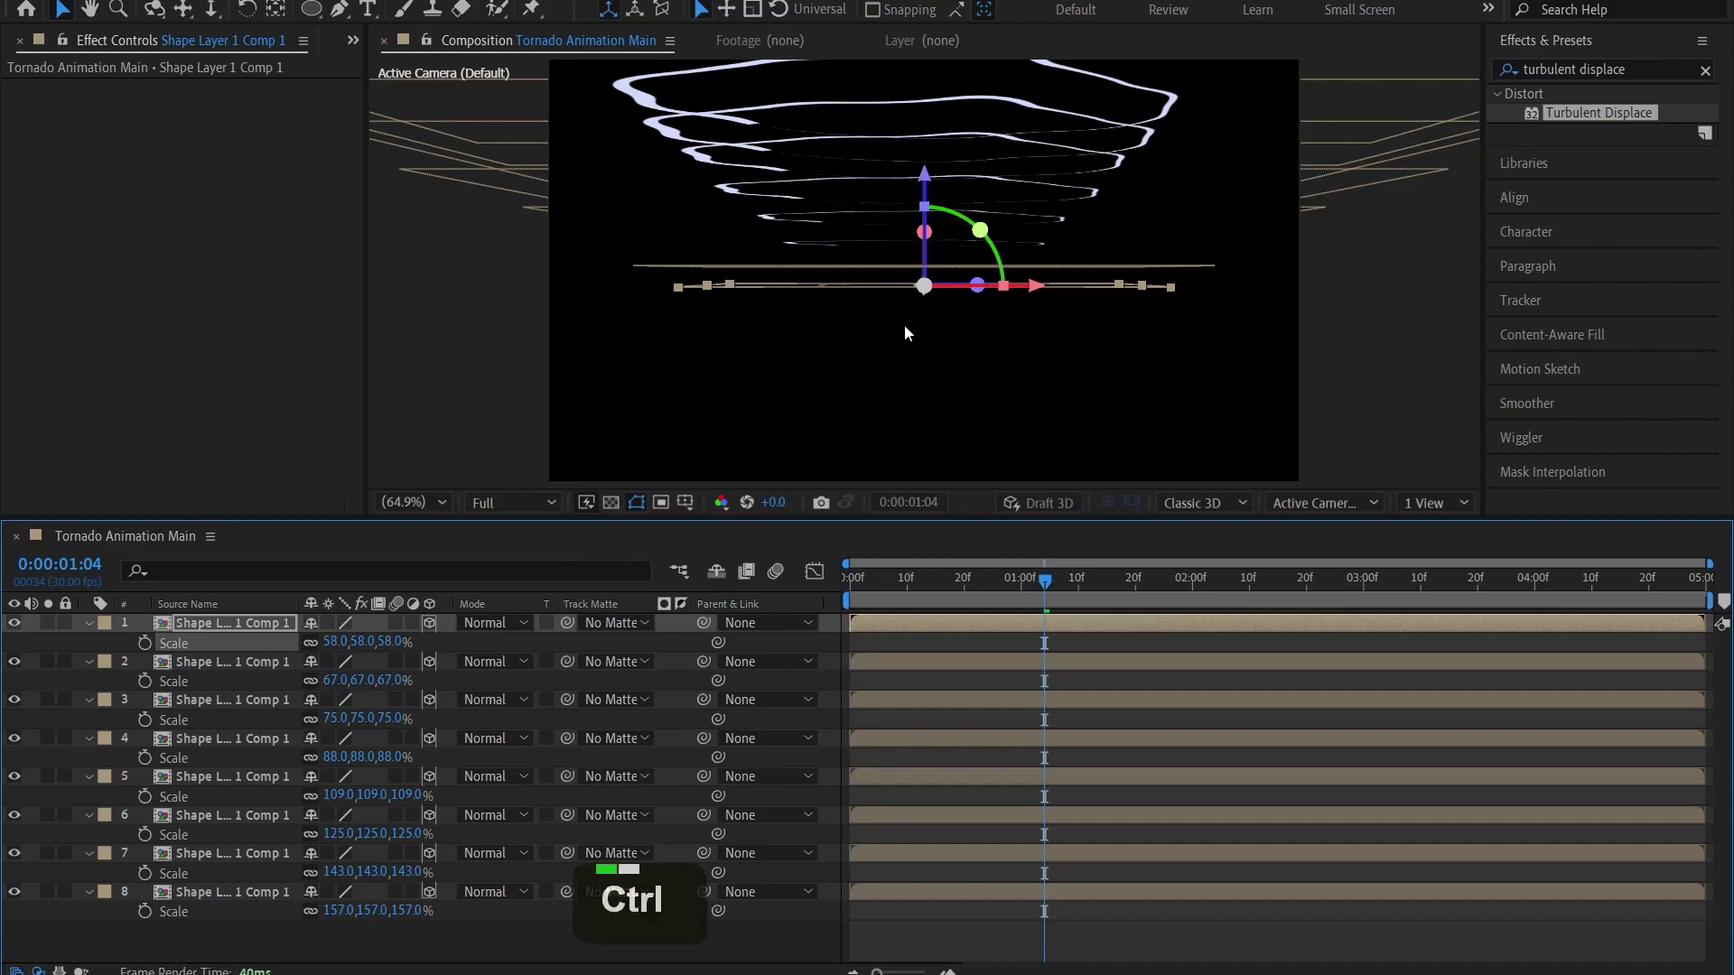
Duplicate the 58% ellipse layer, lower the copy beneath it and scale the copy to 50%
key(ctrl+d)
drag(924, 190, 907, 239)
key(s)
drag(361, 643, 355, 643)
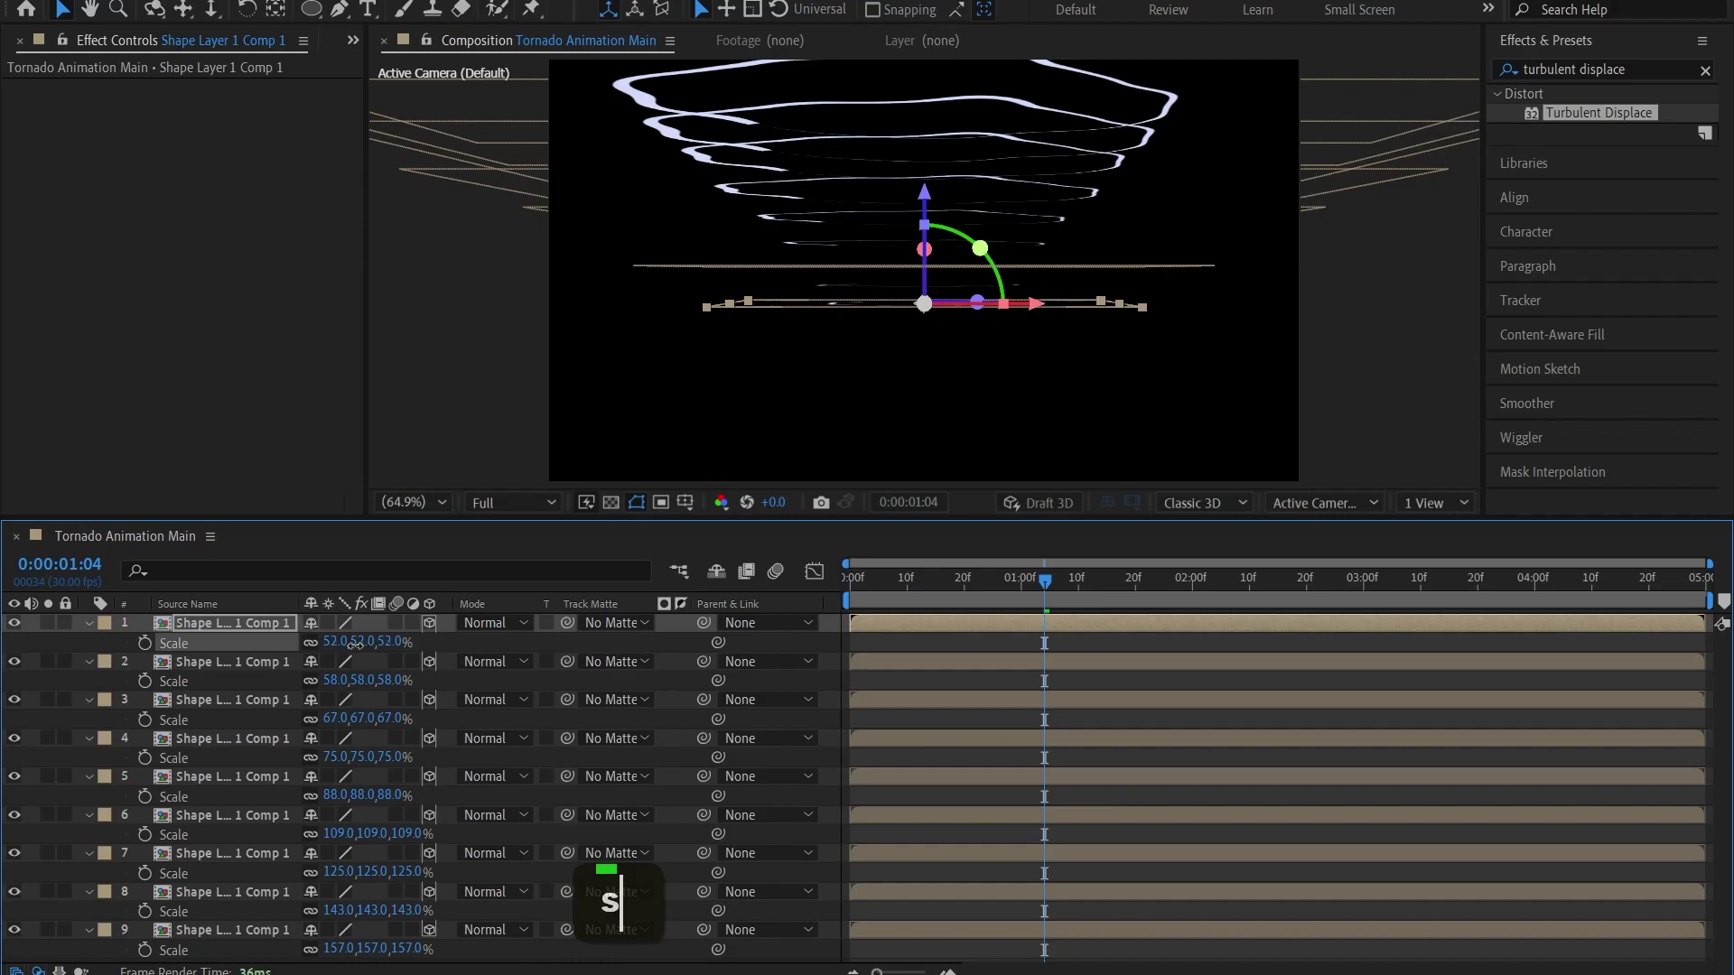
Duplicate the 50% ellipse layer, lower the copy beneath it and scale the copy to 41%
key(ctrl+d)
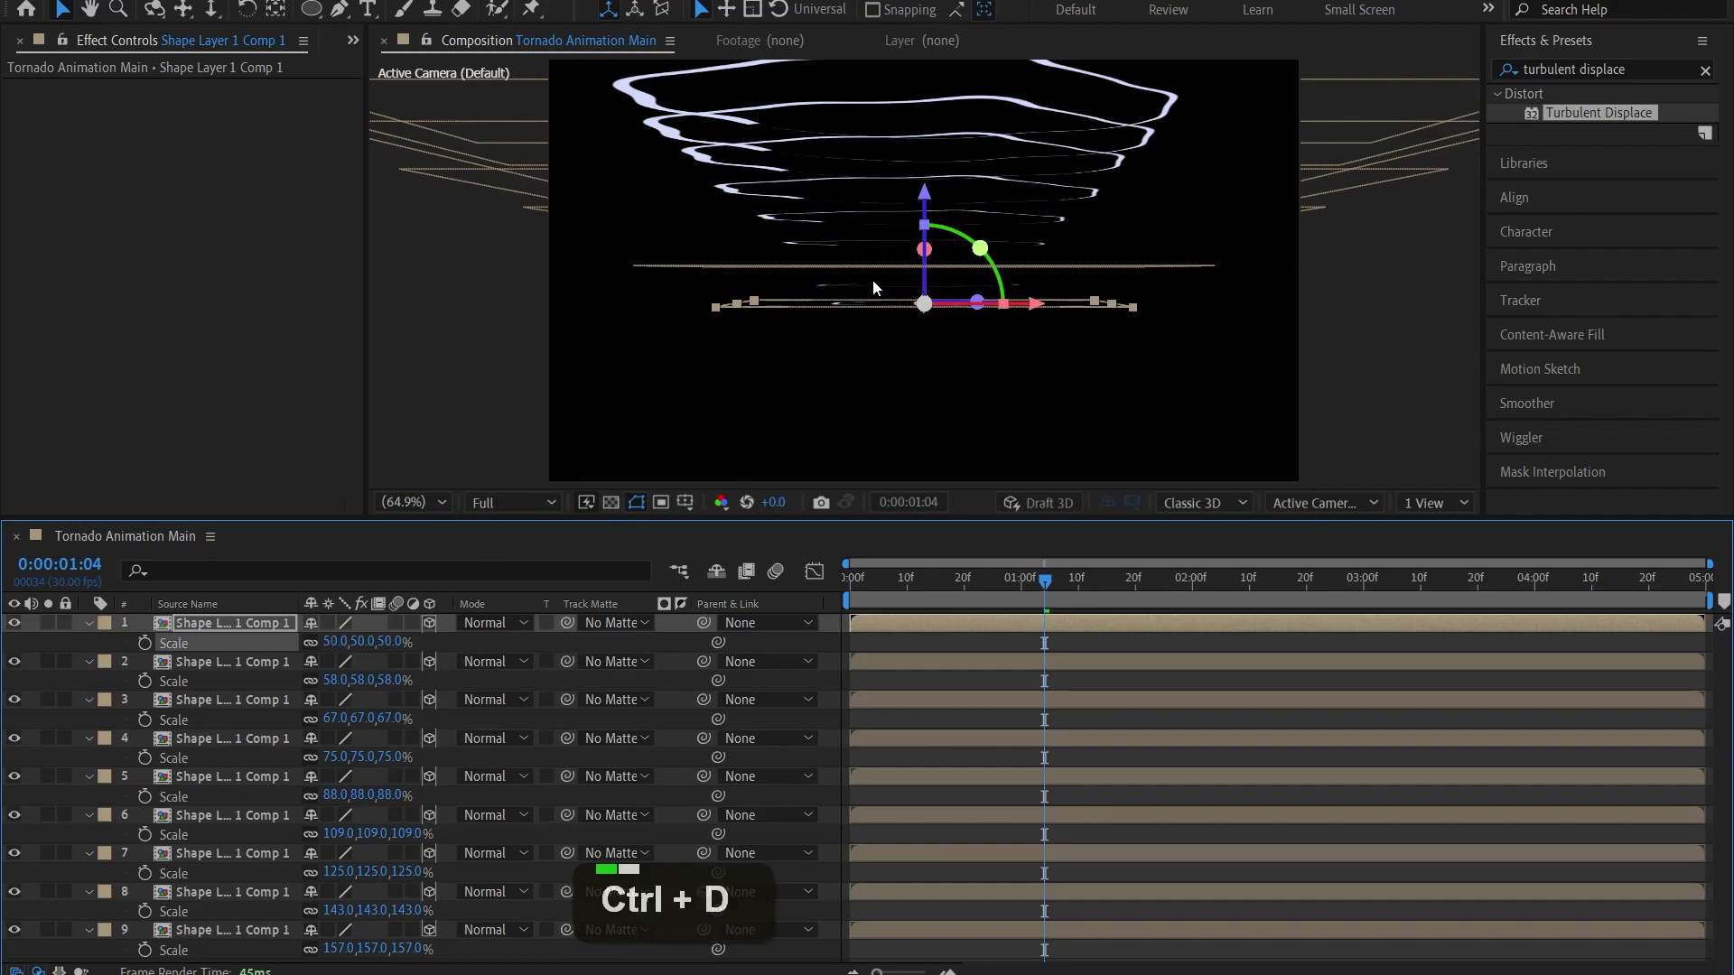
drag(928, 206, 936, 225)
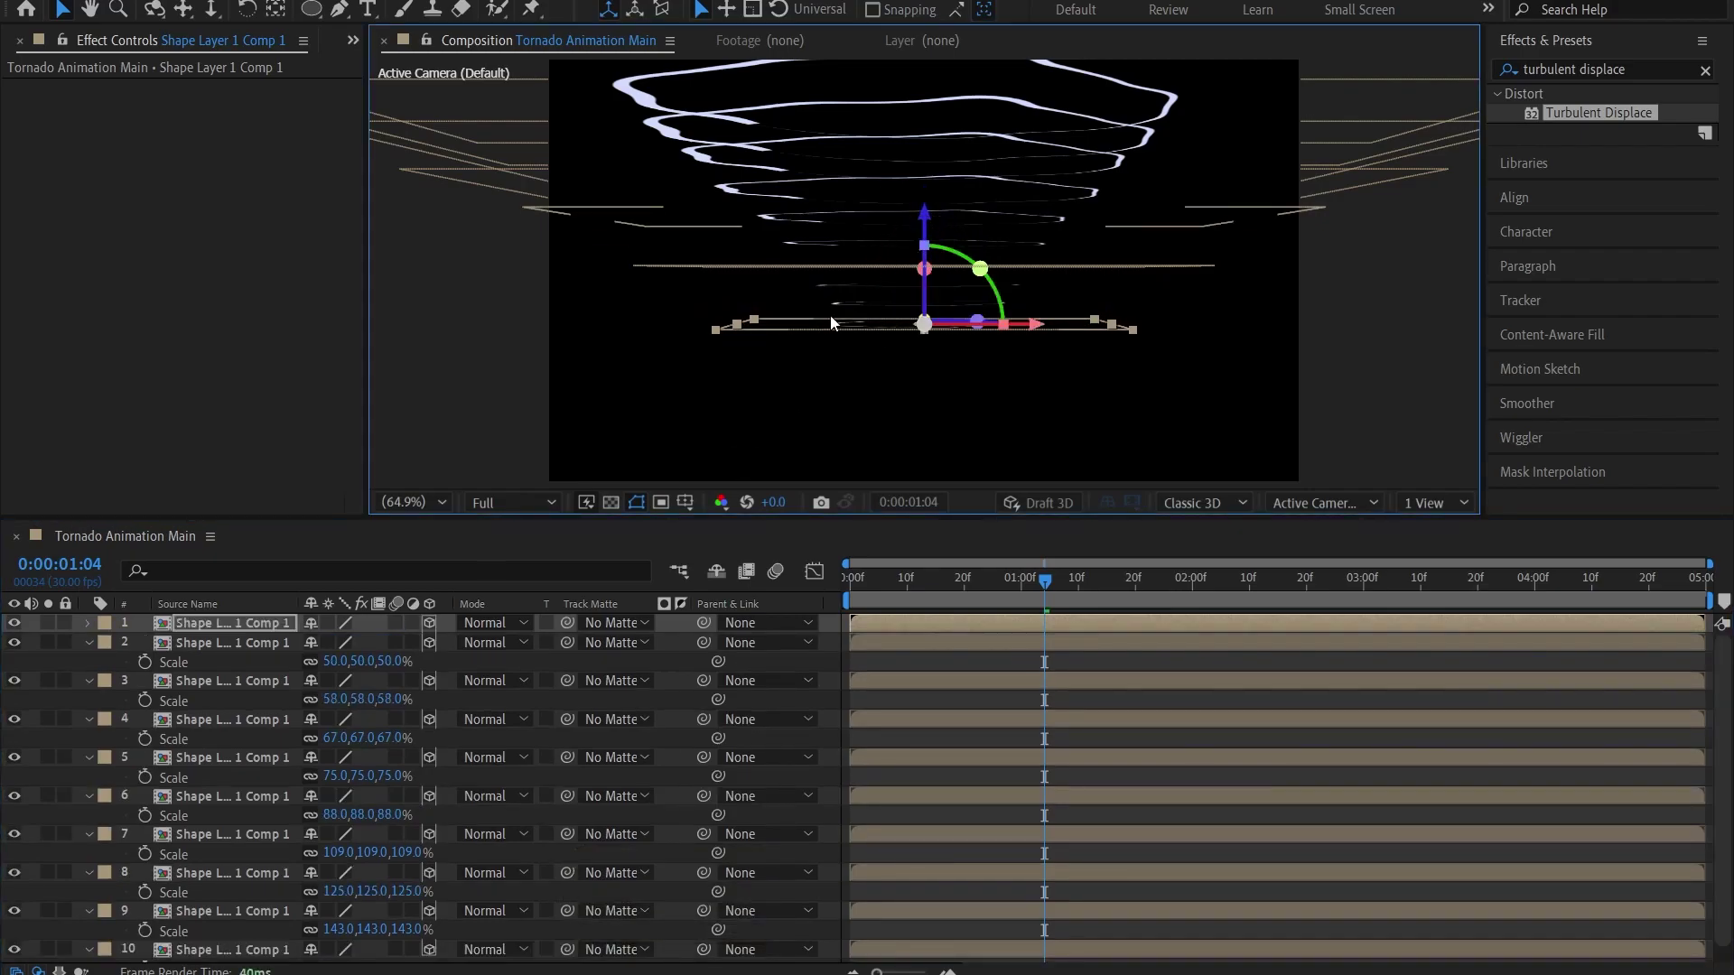
key(s)
drag(356, 641, 347, 642)
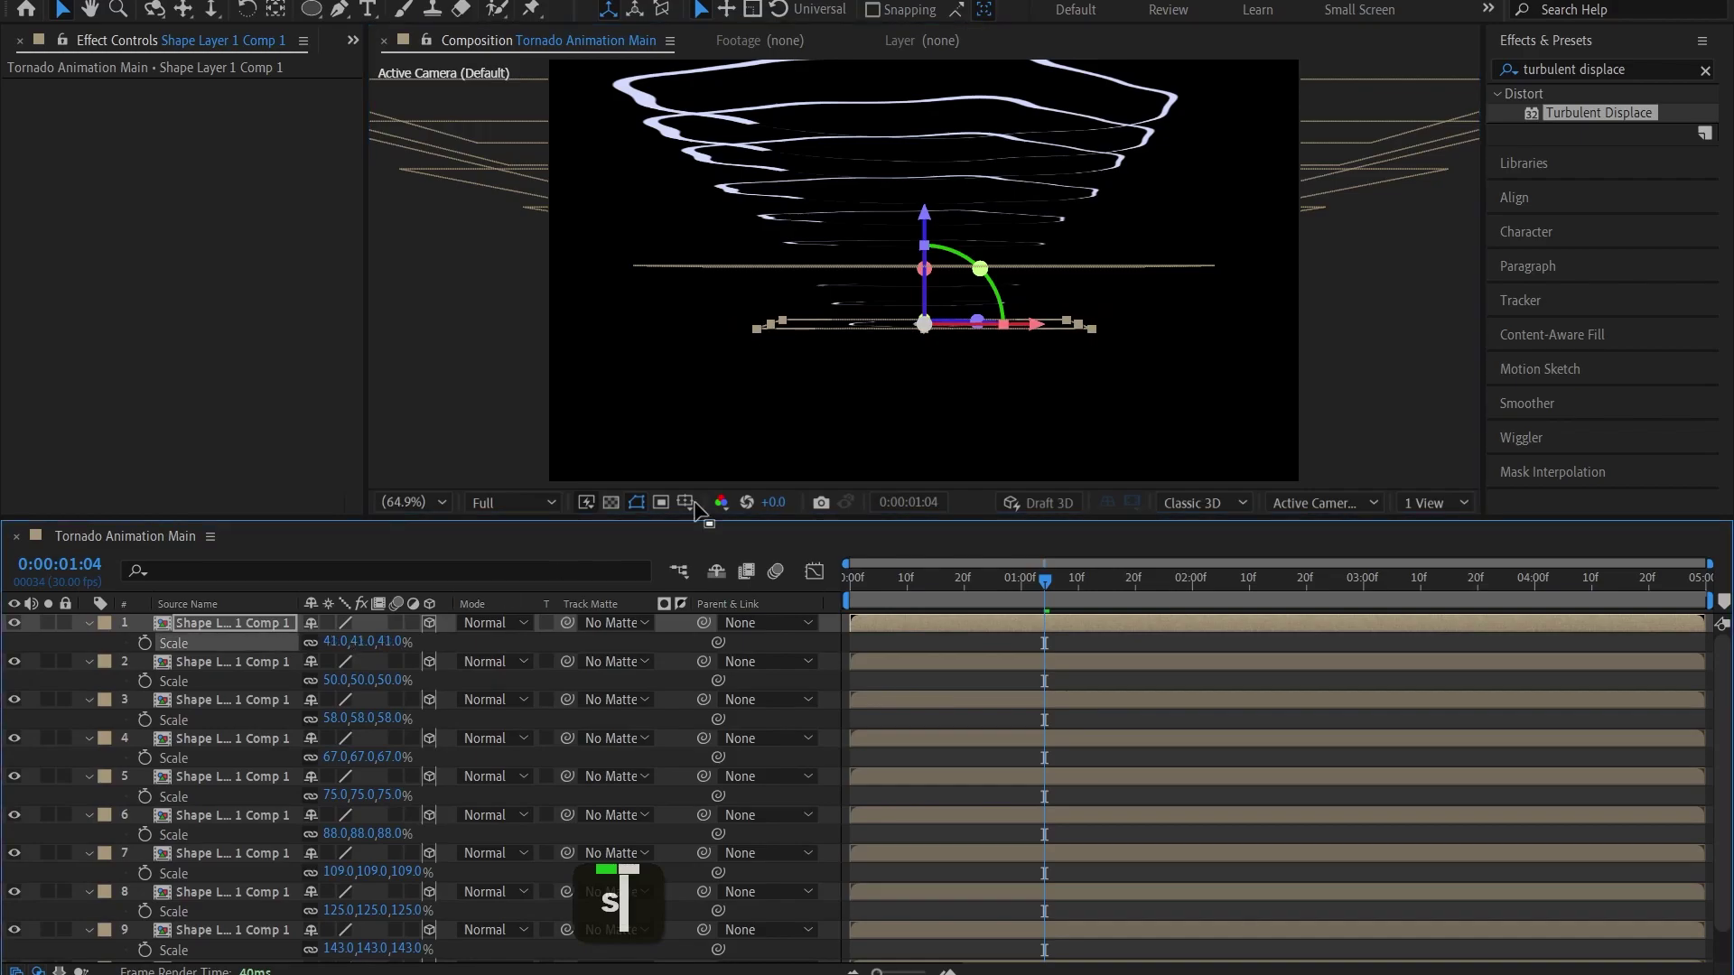
Duplicate the 41% ellipse layer, lower the copy beneath it and scale the copy to 31%
key(ctrl+d)
drag(928, 226, 930, 244)
key(s)
drag(374, 641, 365, 642)
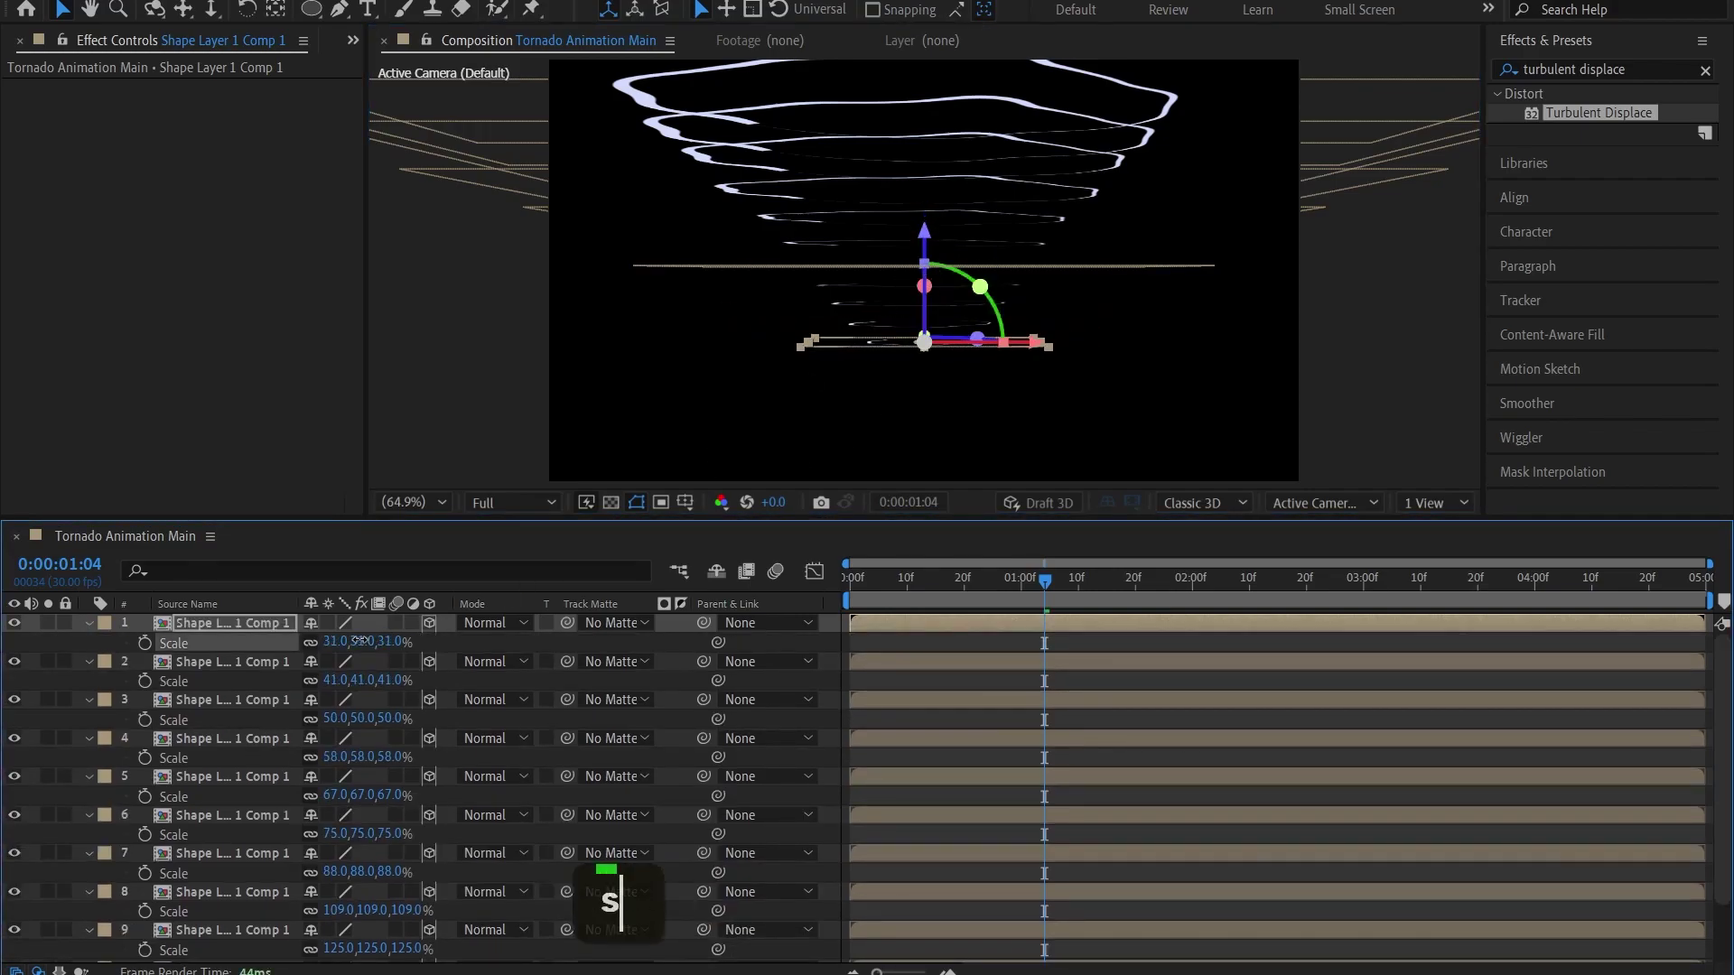
Duplicate the 31% ellipse layer, lower the copy beneath it and scale the copy to 22%
key(ctrl+d)
drag(924, 233, 925, 249)
key(s)
drag(366, 643, 357, 643)
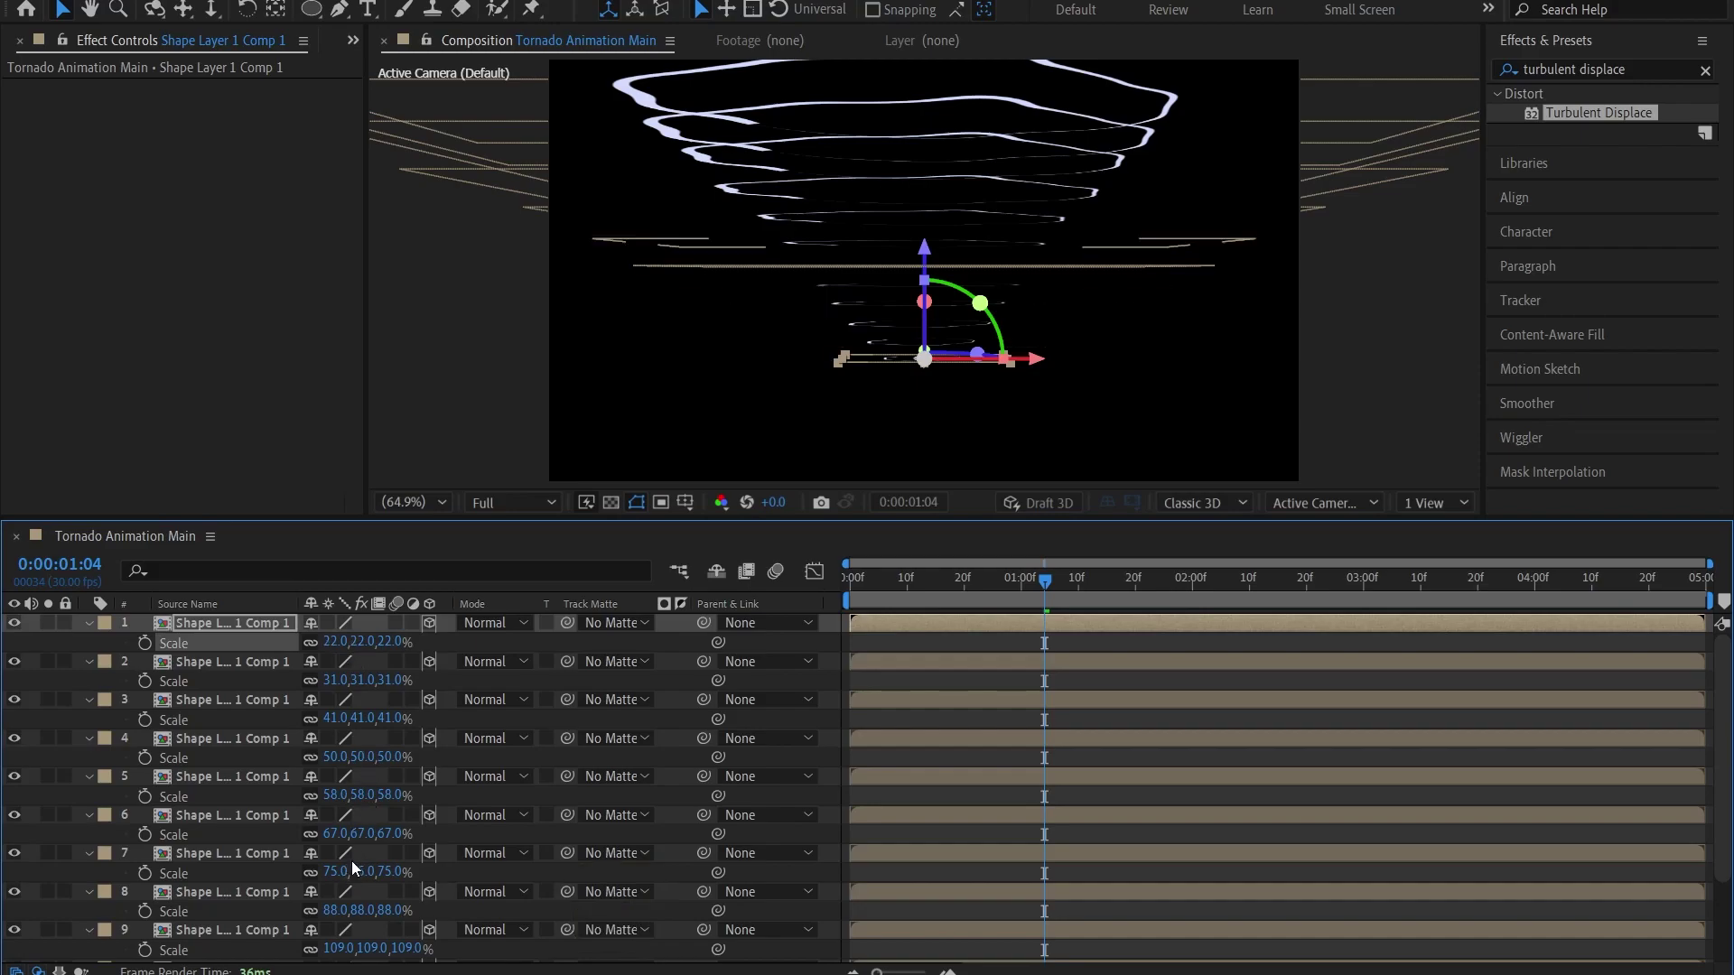
Pre-compose all twelve ellipse layers into a new composition named Tornado, moving all attributes into it
click(88, 643)
scroll(226, 714, up, 1)
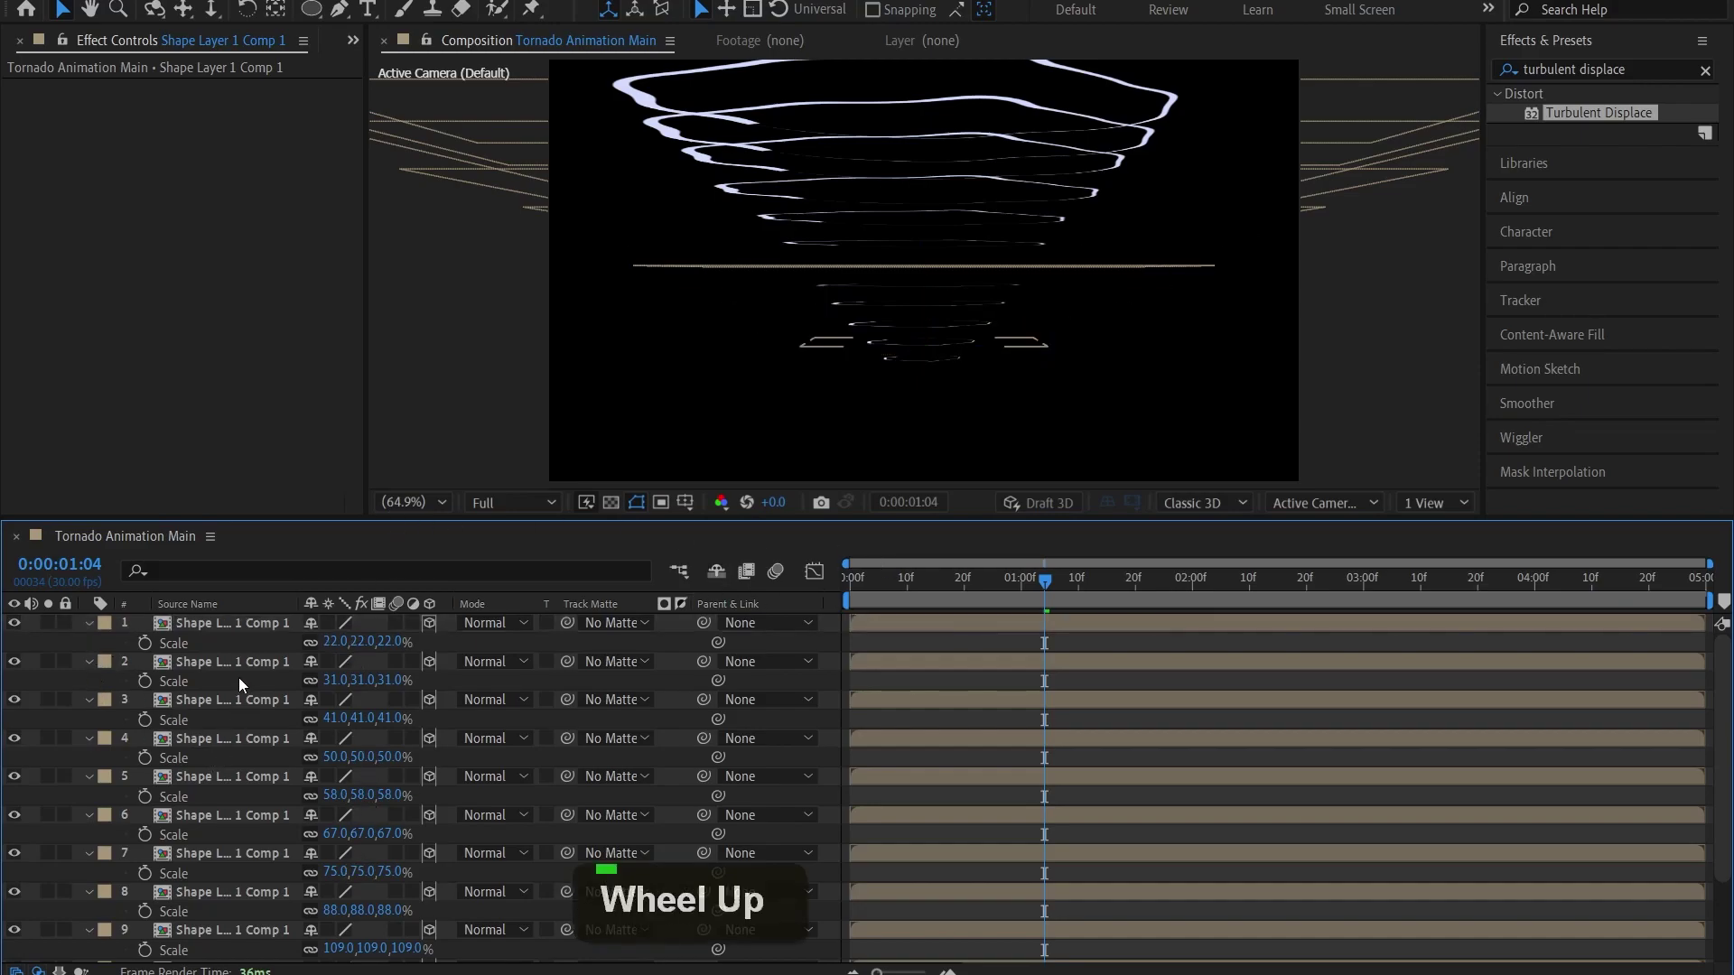
click(240, 621)
scroll(287, 830, down, 3)
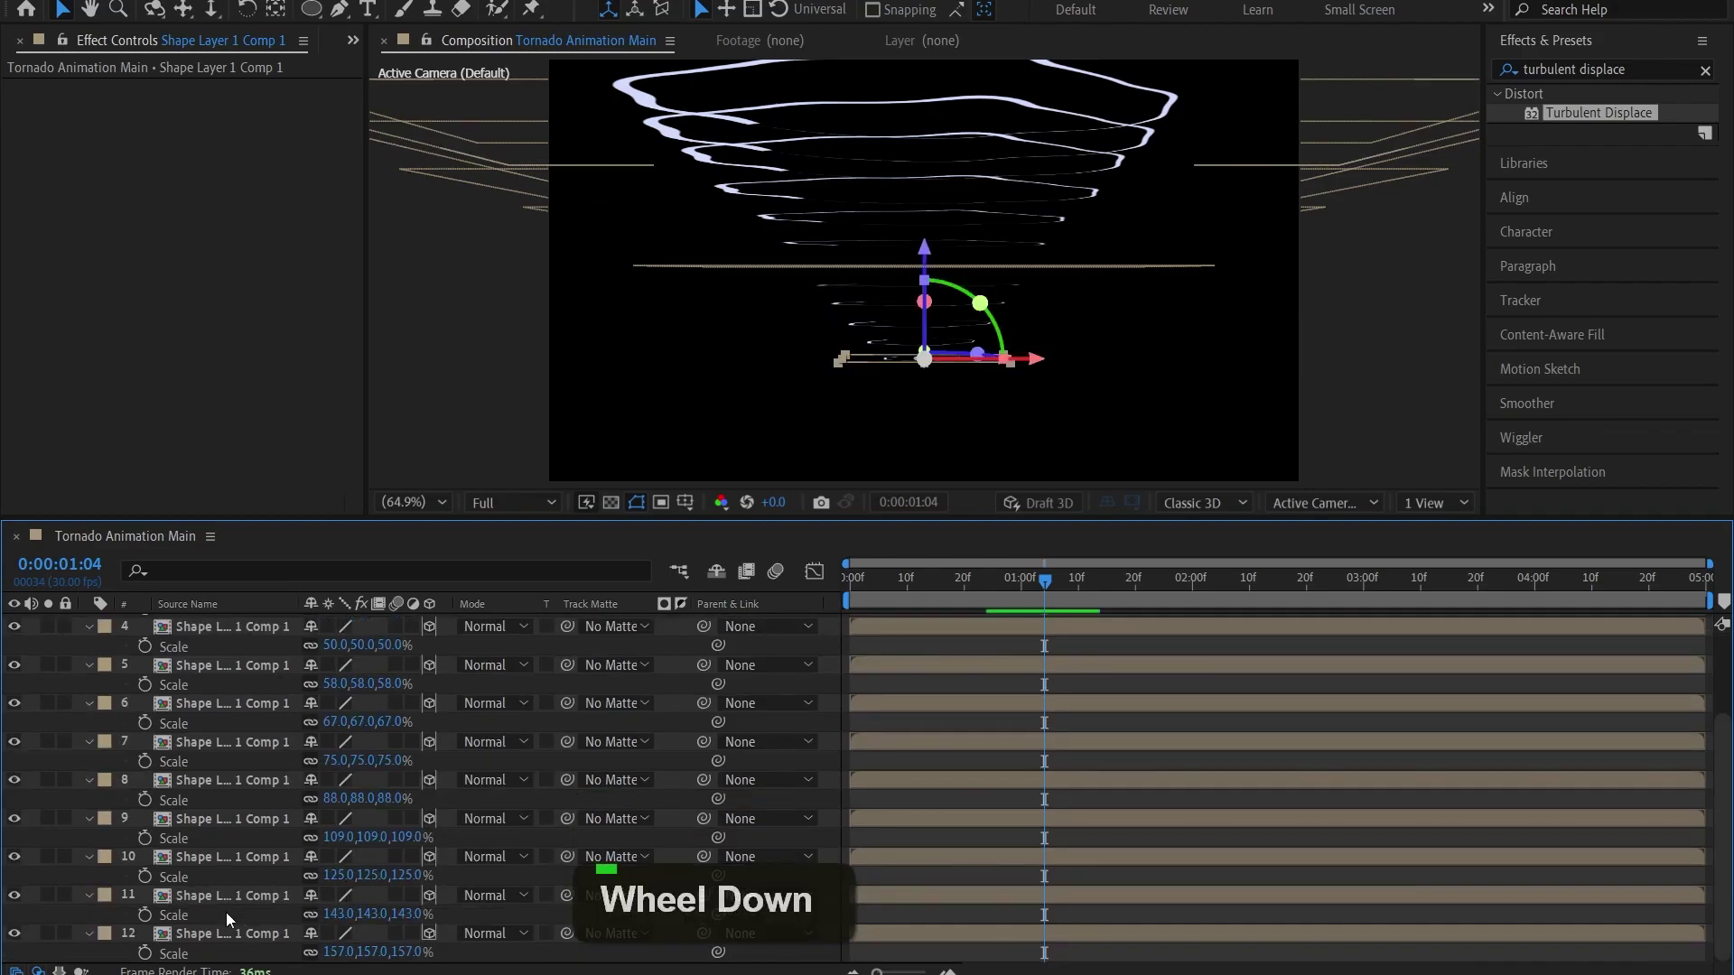
shift+click(226, 939)
scroll(267, 875, down, 1)
scroll(264, 869, up, 1)
scroll(264, 870, down, 1)
scroll(264, 869, up, 3)
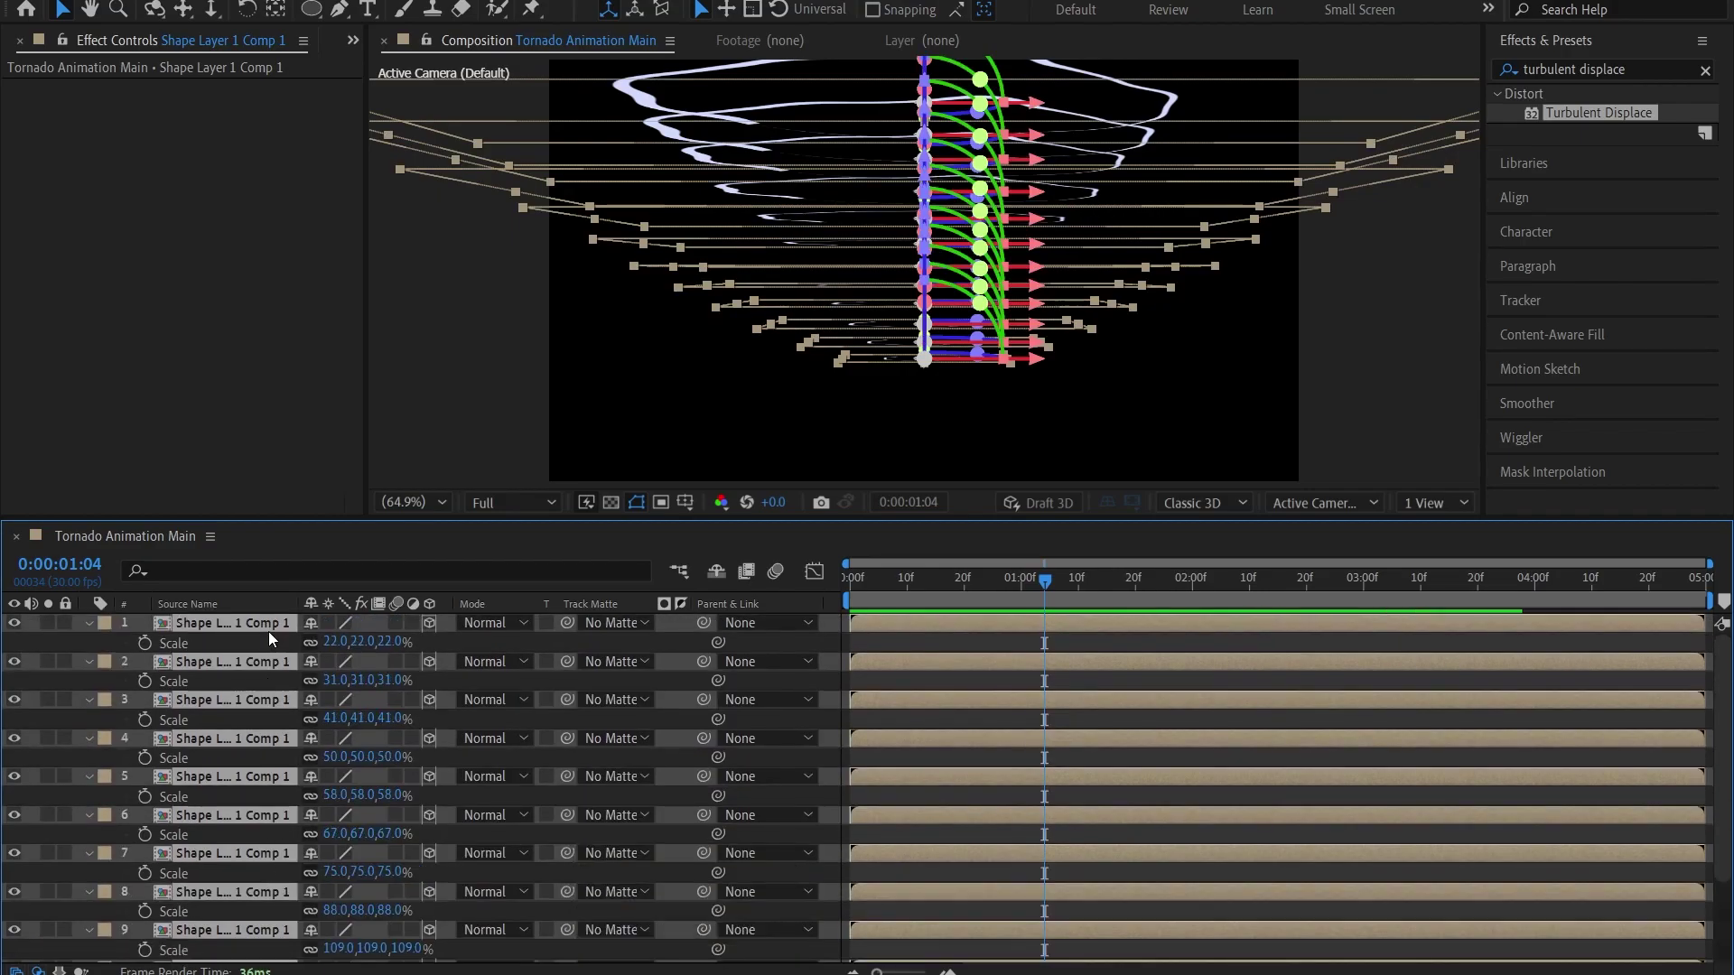
right_click(268, 621)
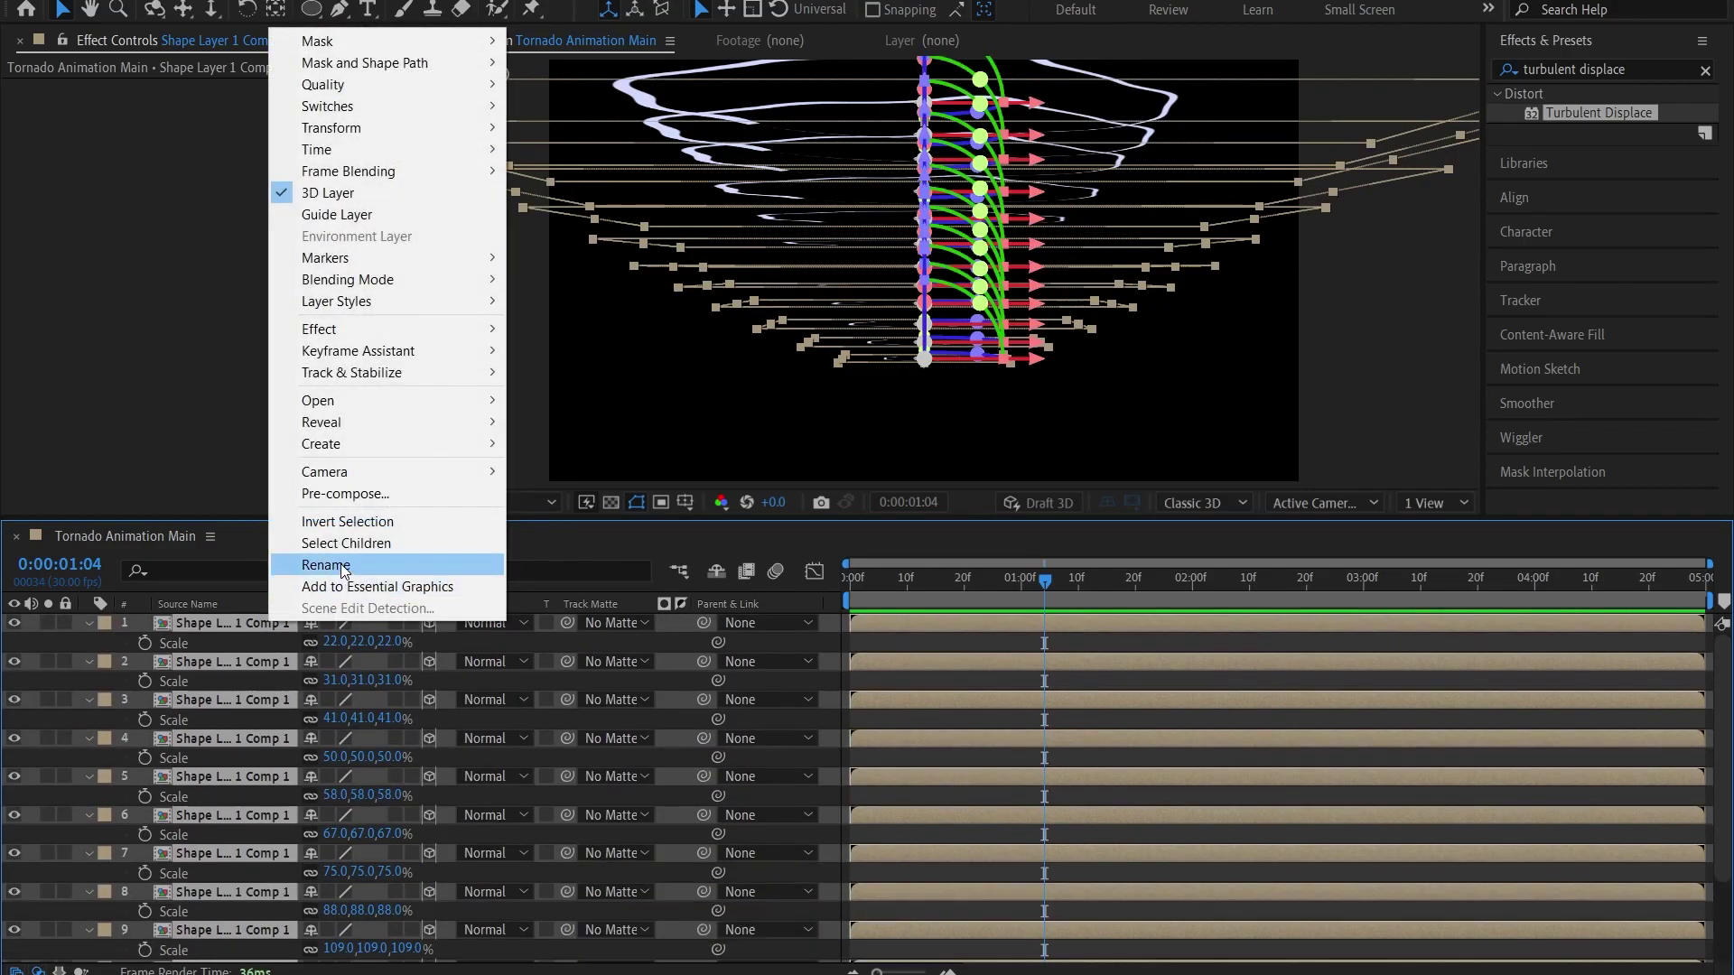
click(356, 494)
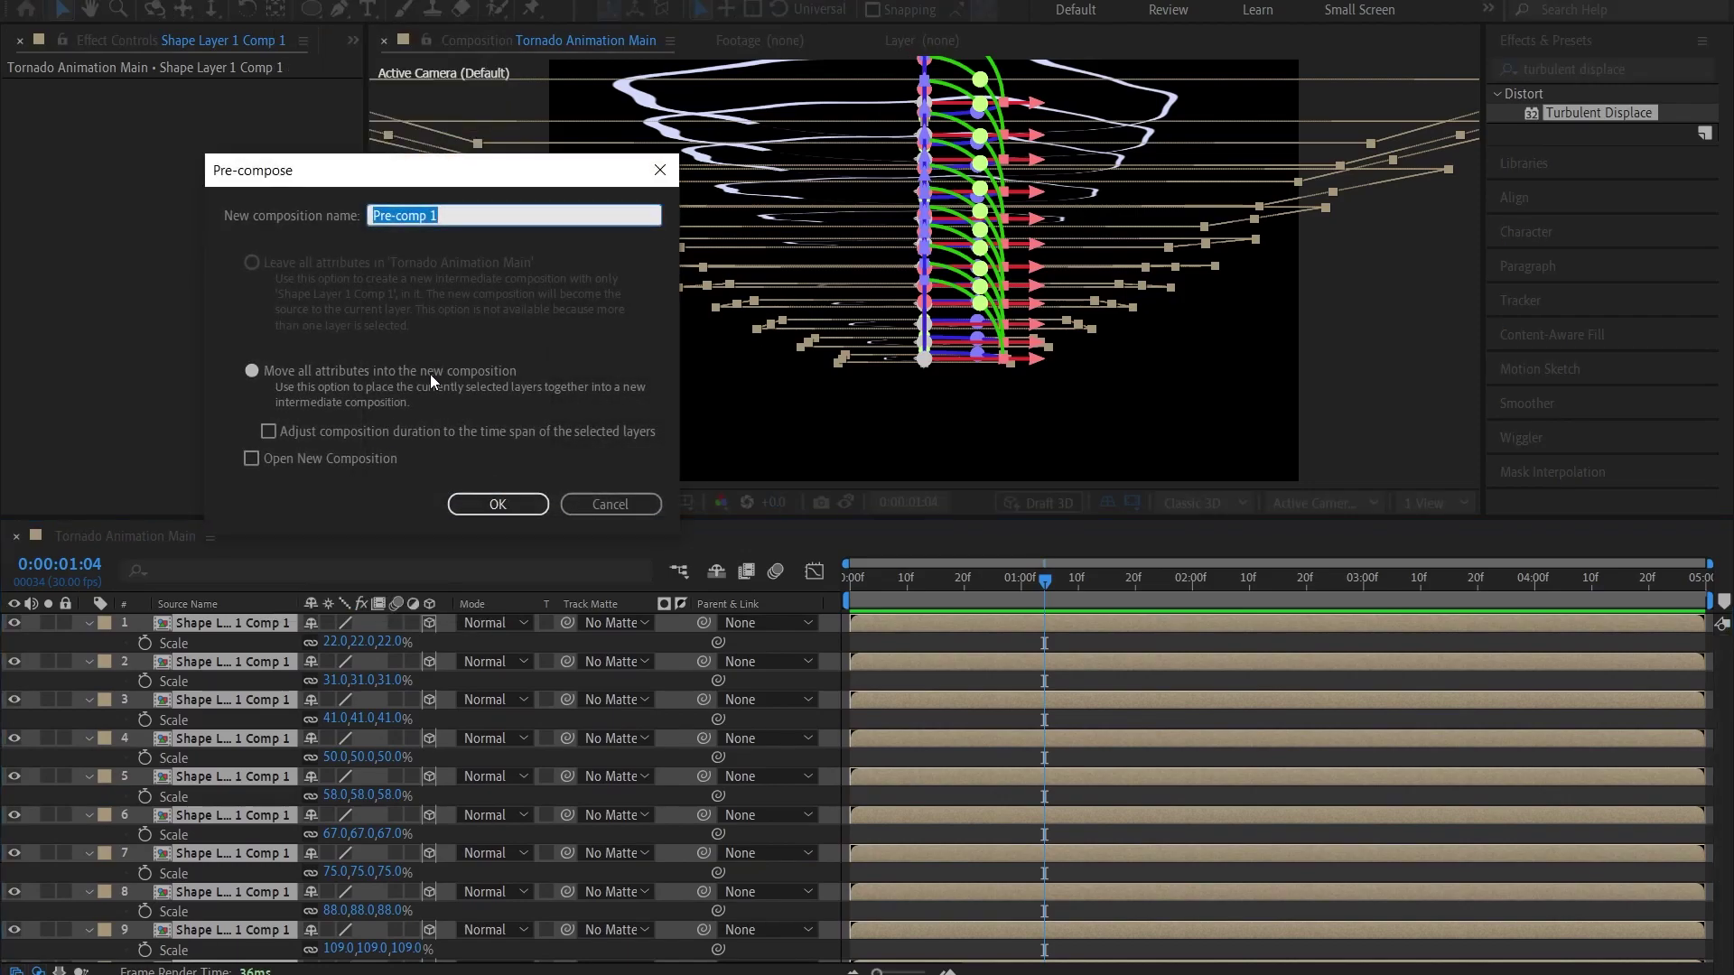
text(Tornado)
click(537, 500)
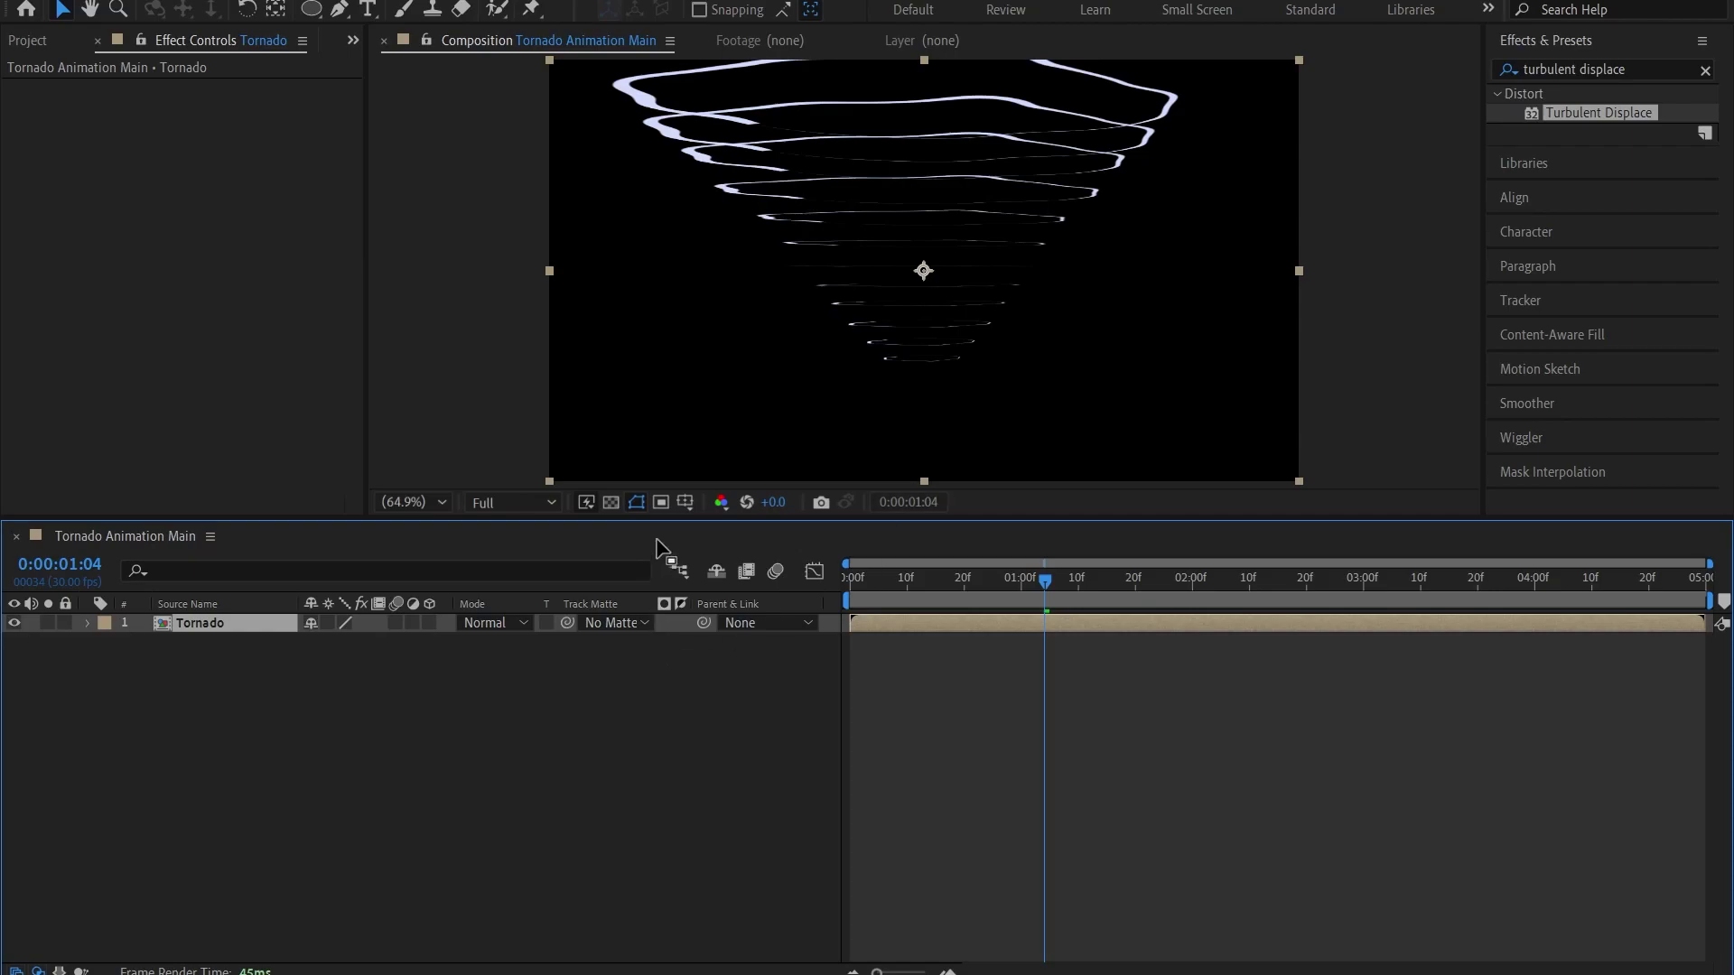
Add a Two-Node Camera layer to the composition, keeping the other camera settings at their defaults
click(168, 0)
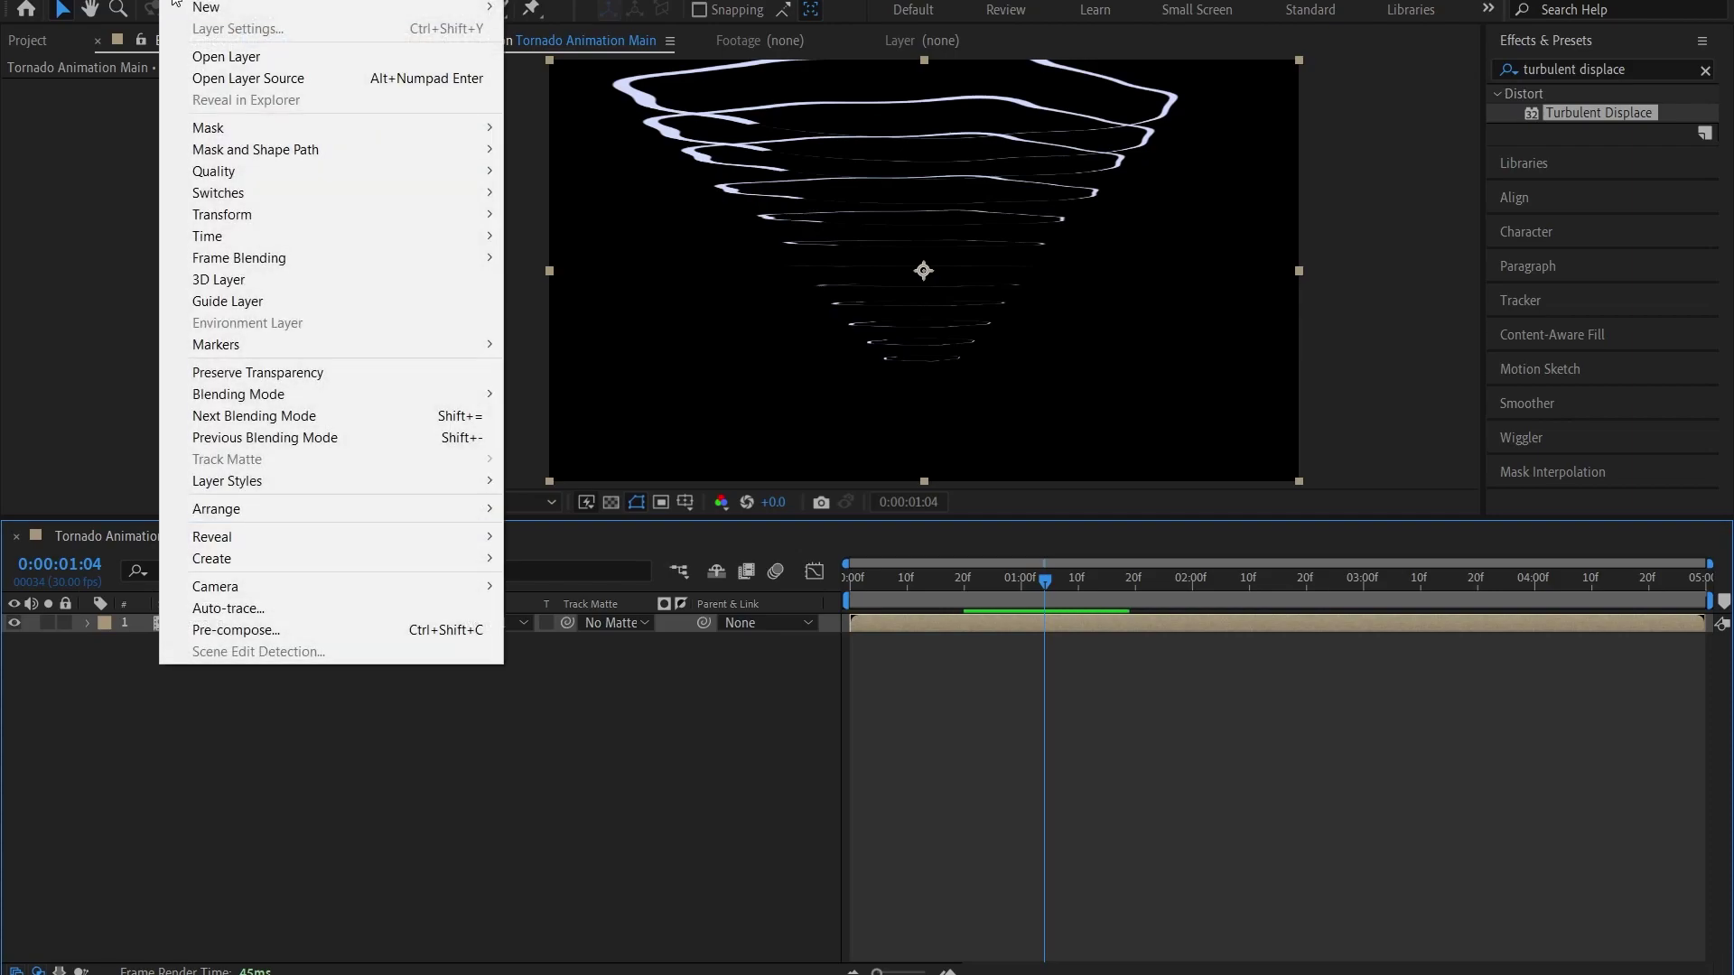
double_click(190, 13)
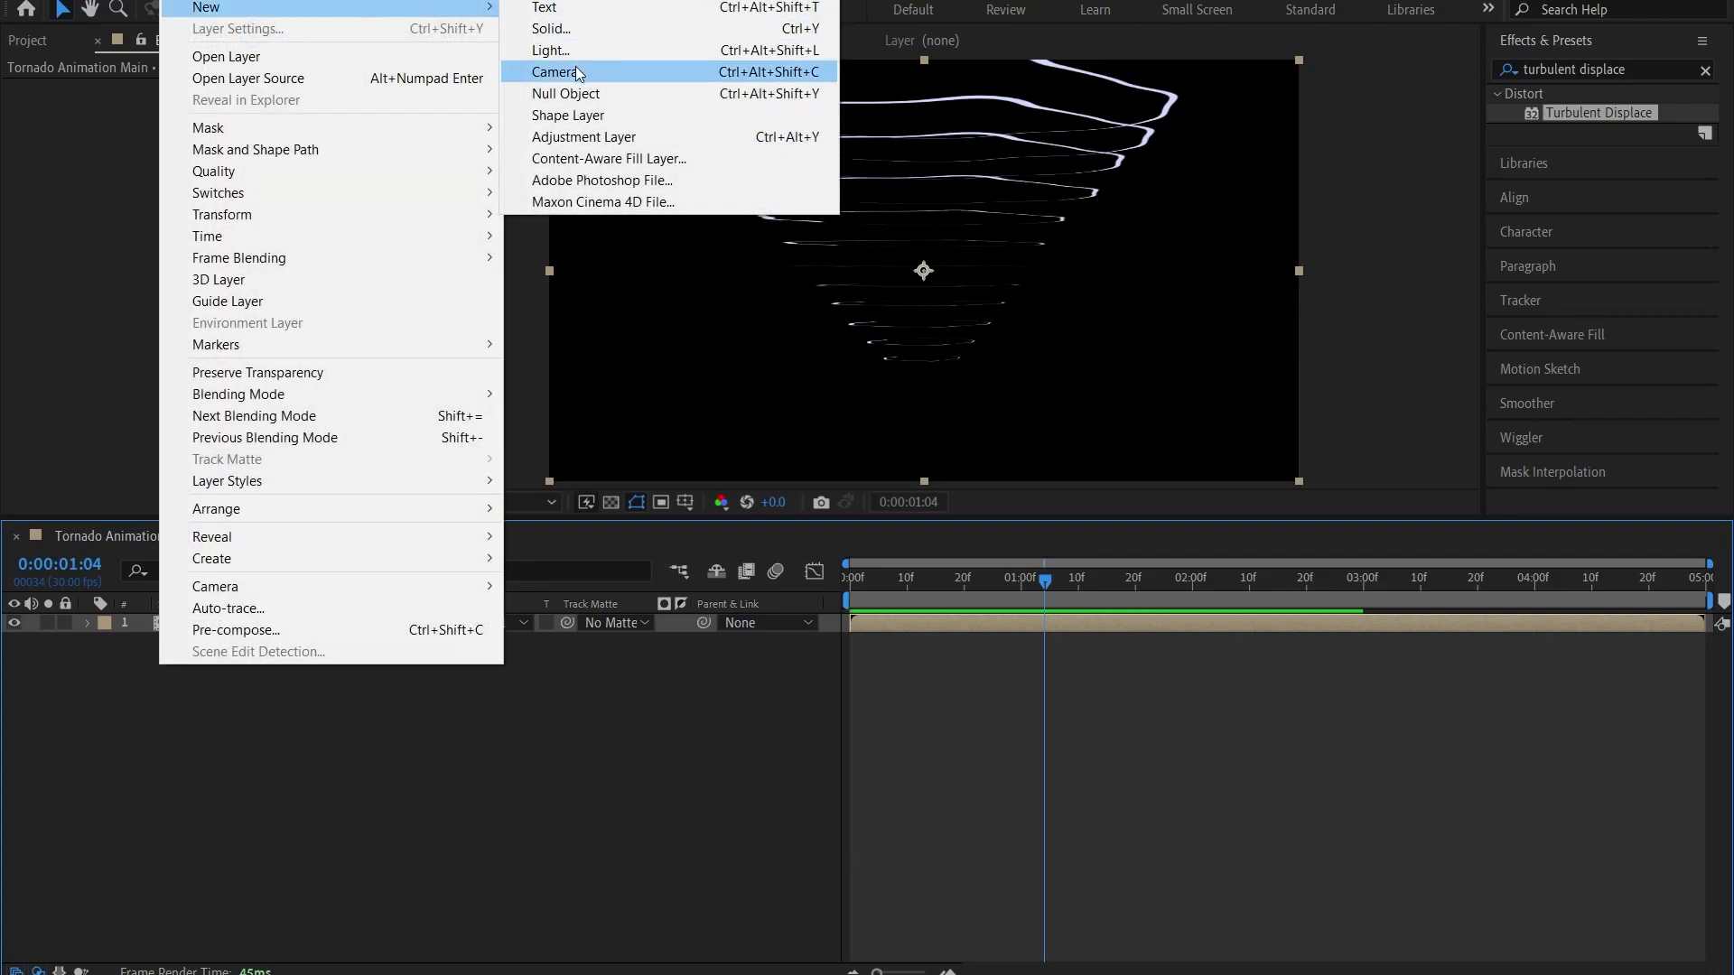
click(576, 69)
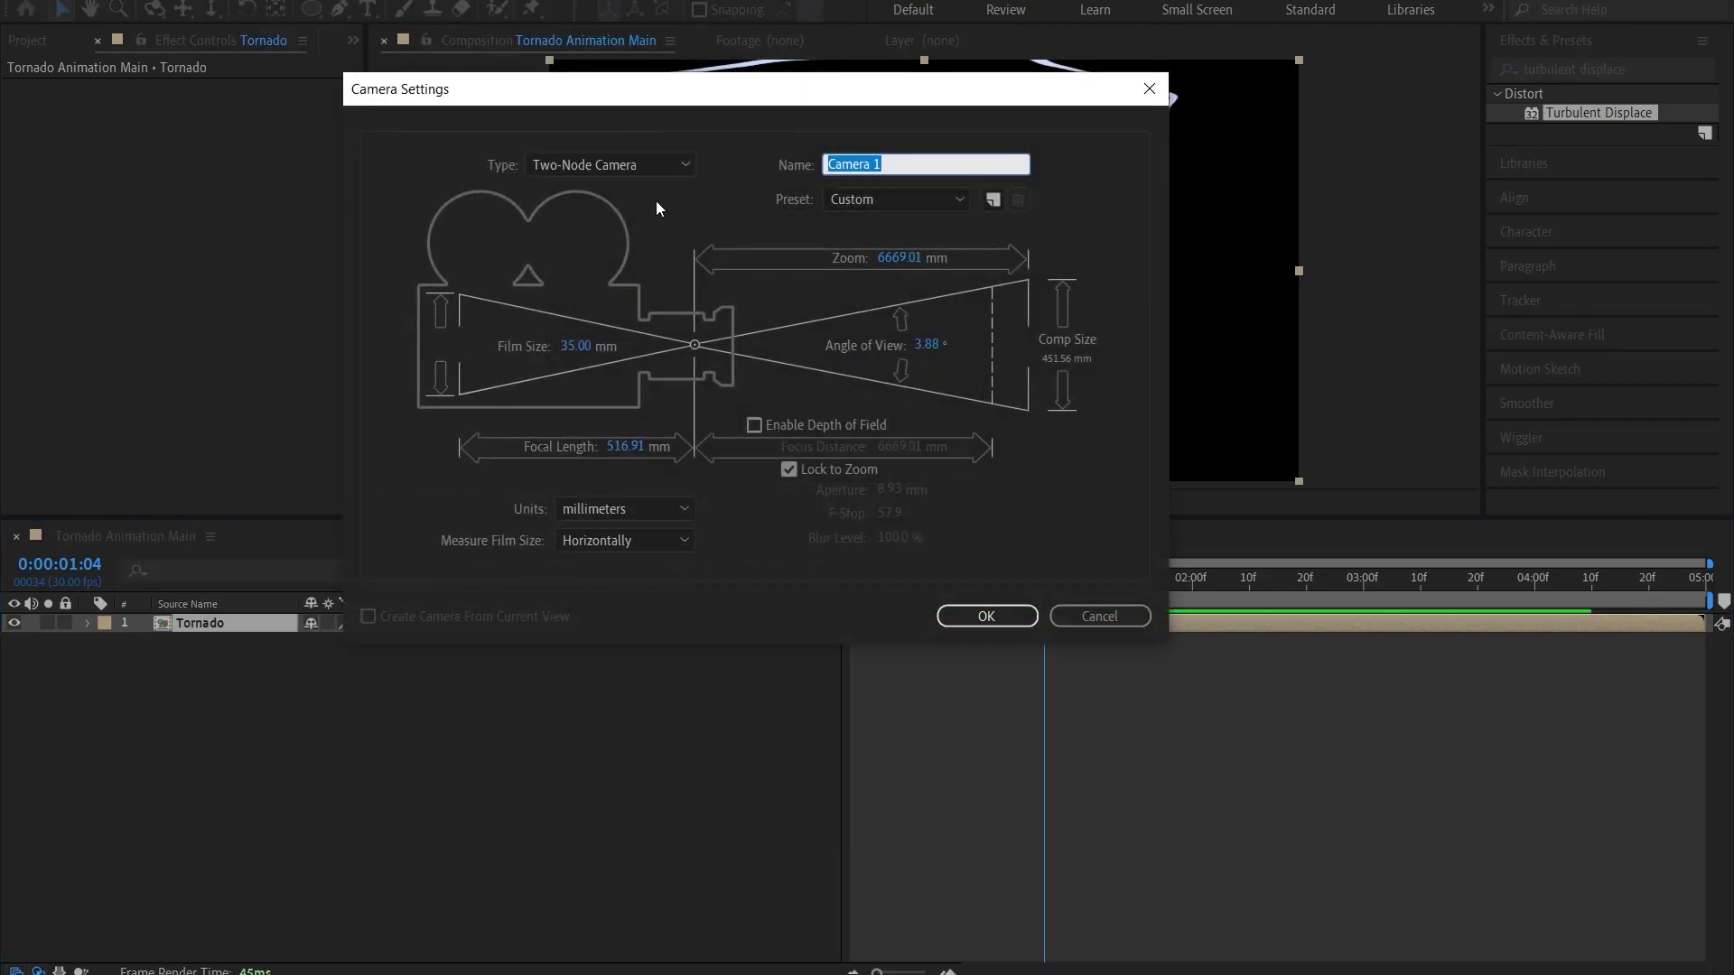
click(576, 167)
click(596, 210)
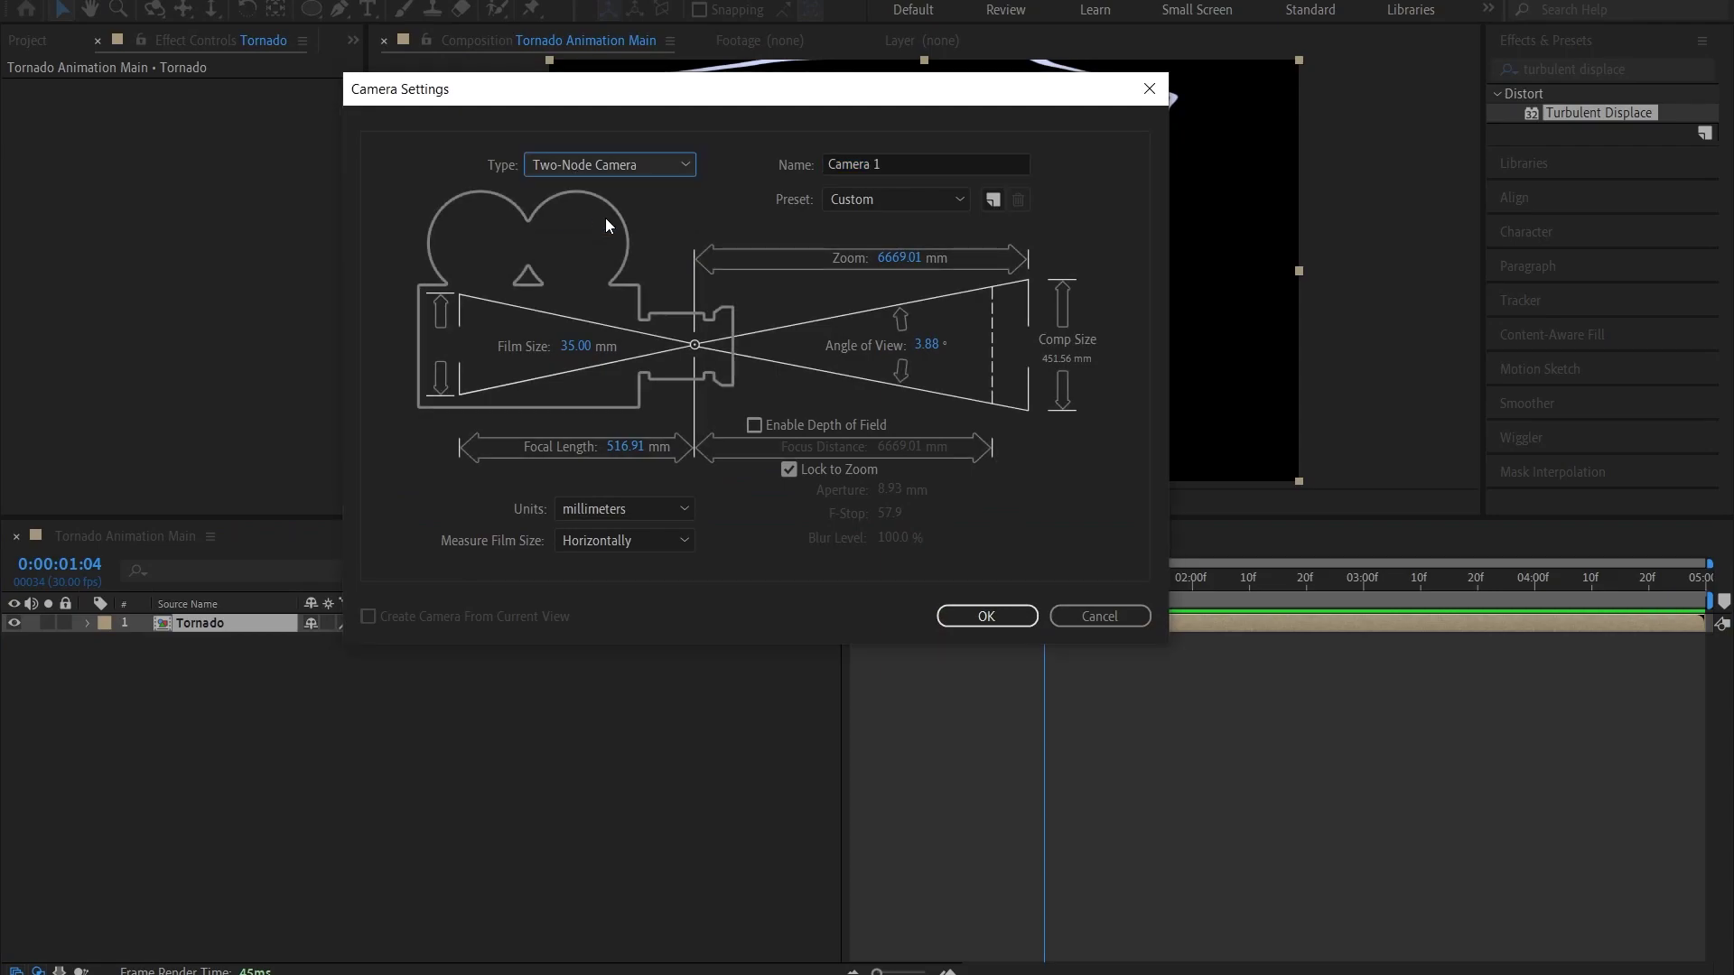
click(986, 615)
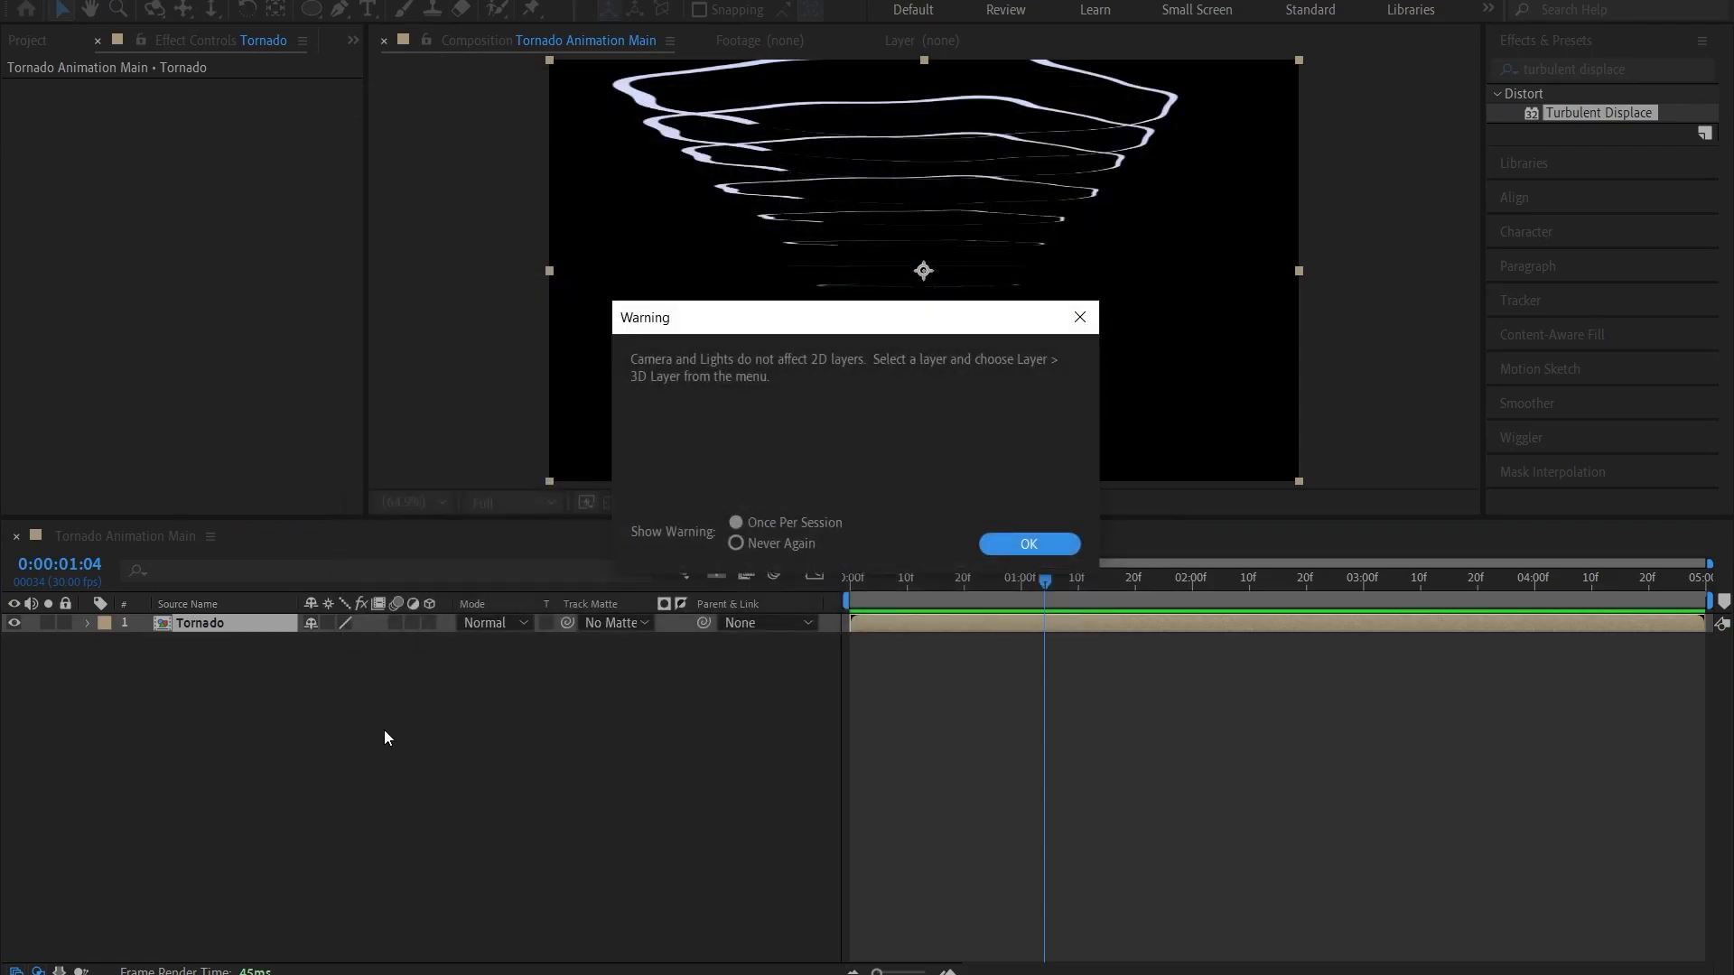
click(1019, 543)
Make the Tornado layer 3D and enable Collapse Transformations on it
click(214, 646)
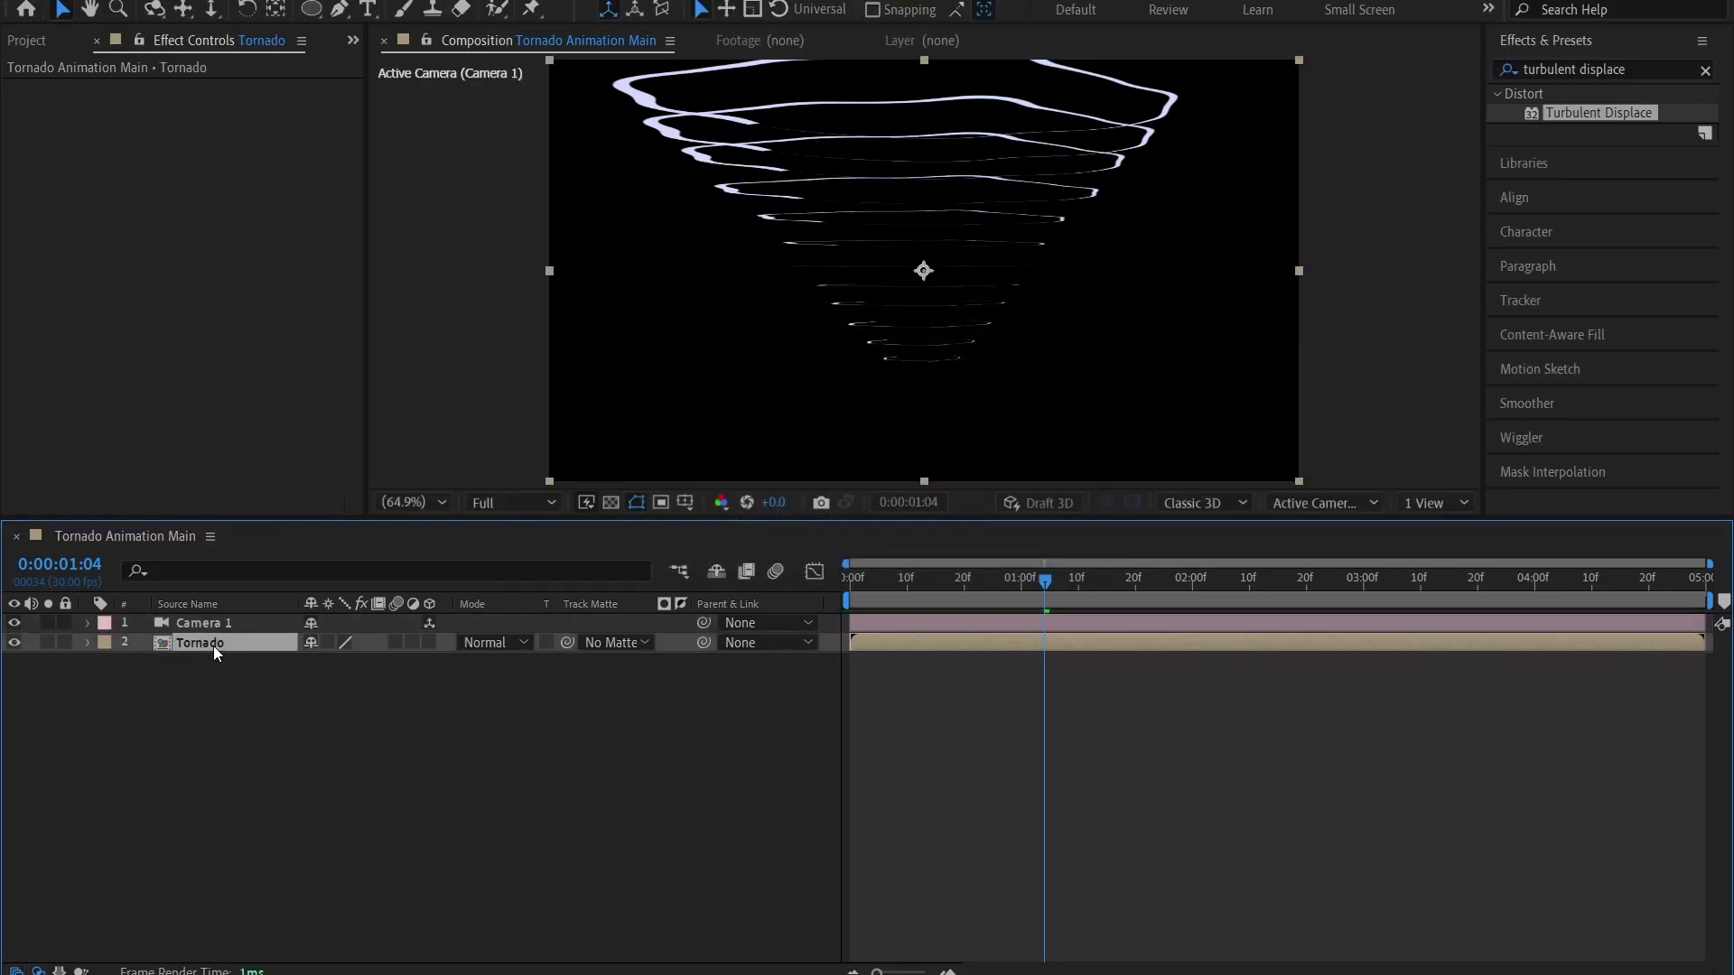
click(430, 643)
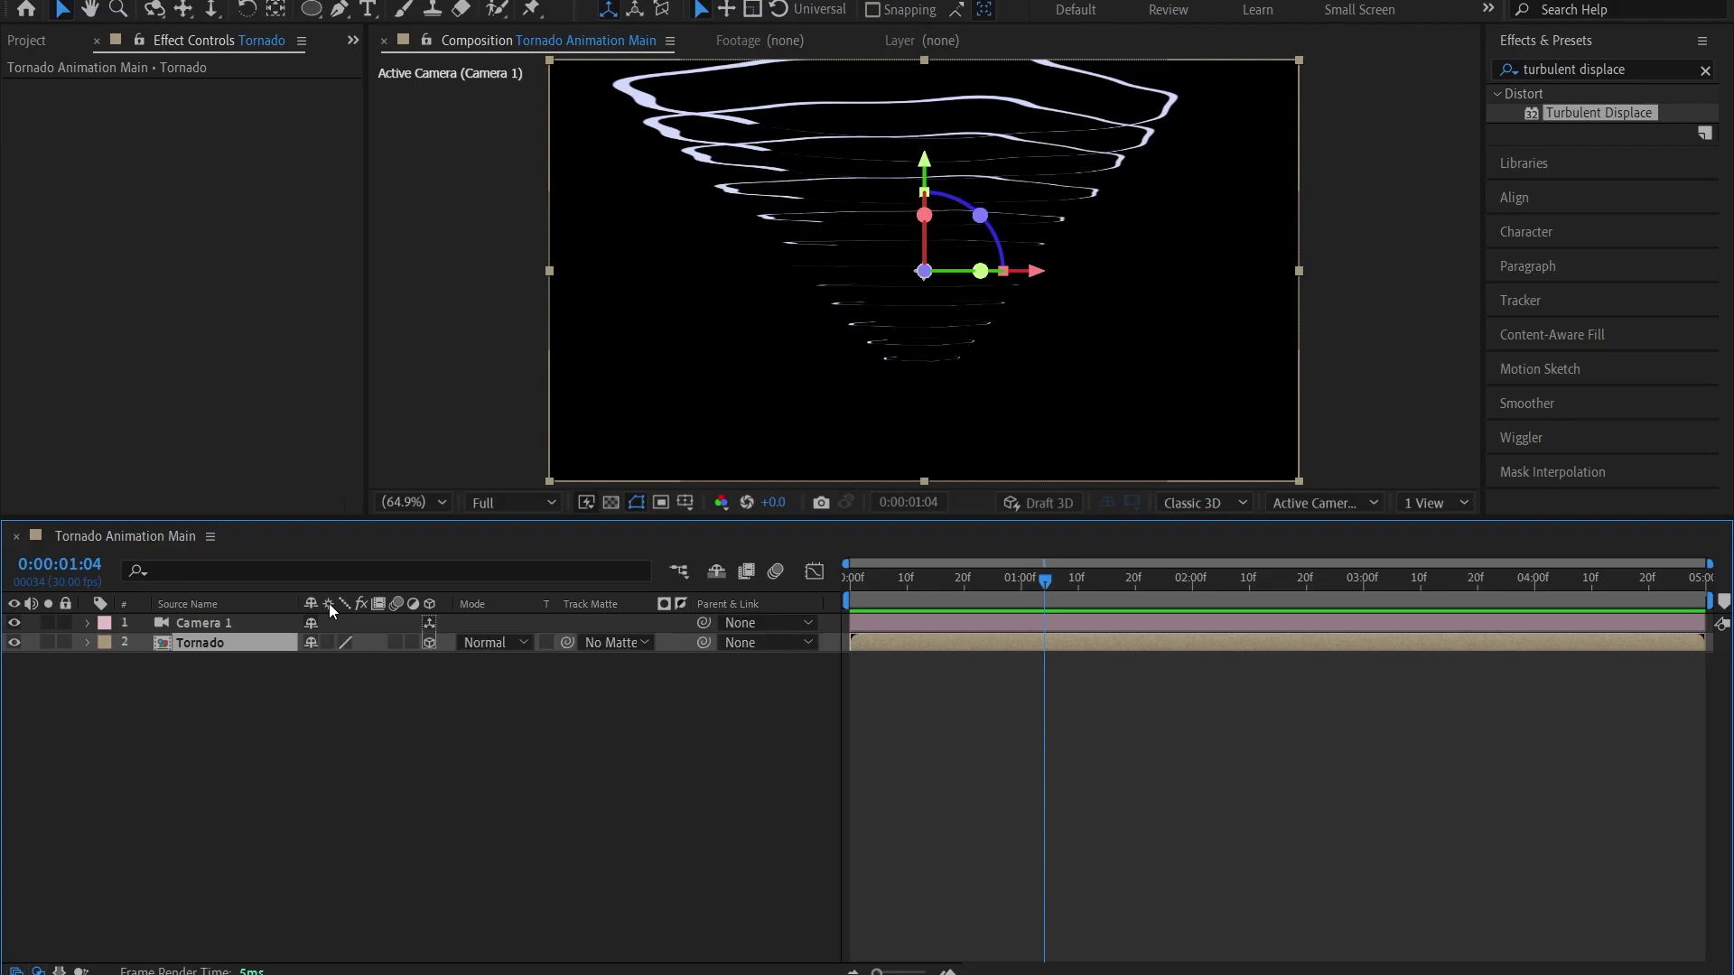
click(328, 642)
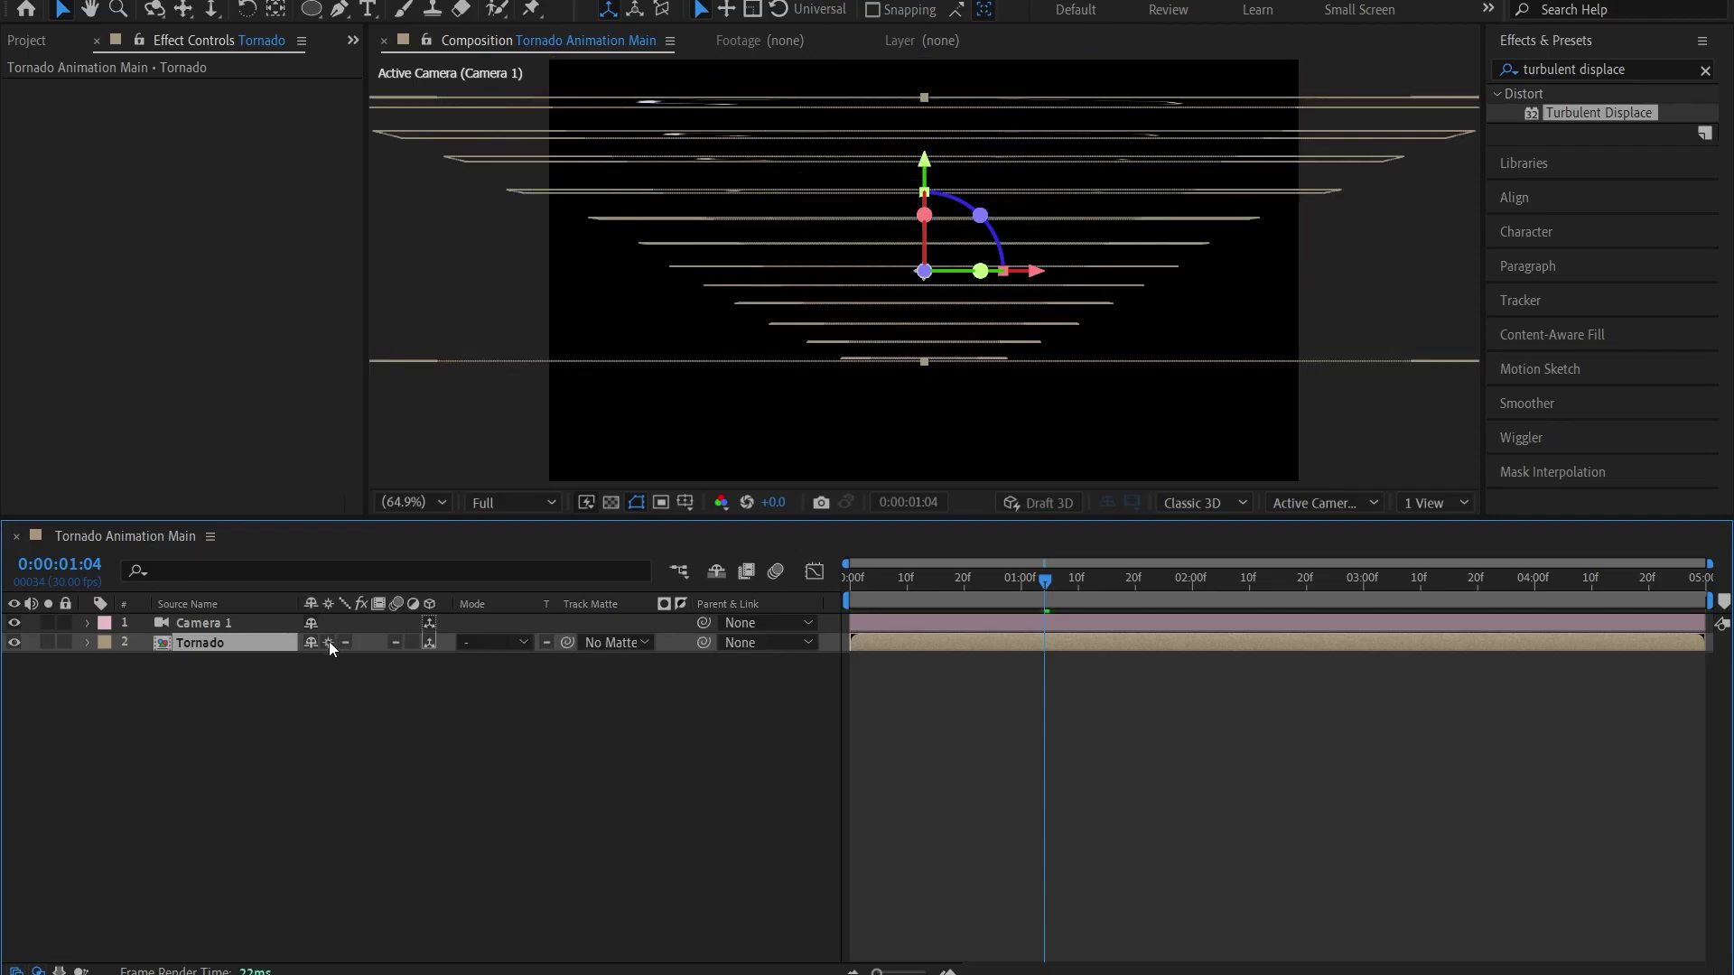
click(610, 718)
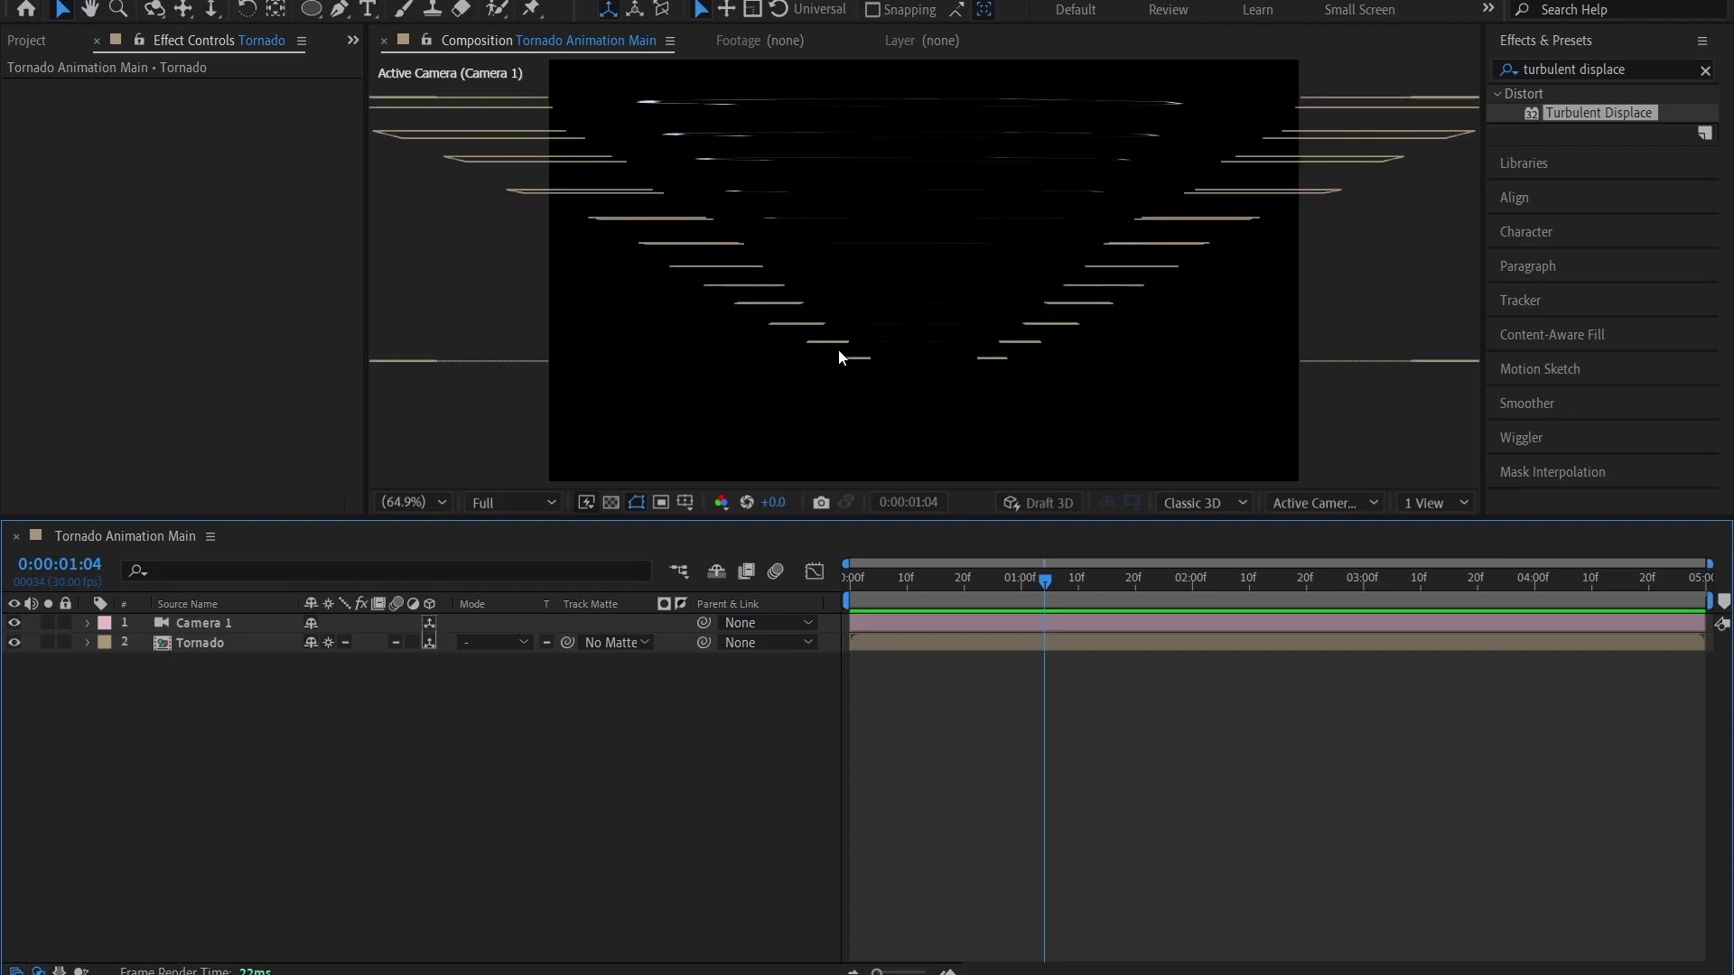
Orbit and pan the camera so the tornado is seen from the side and sits lower in the frame
key(alt)
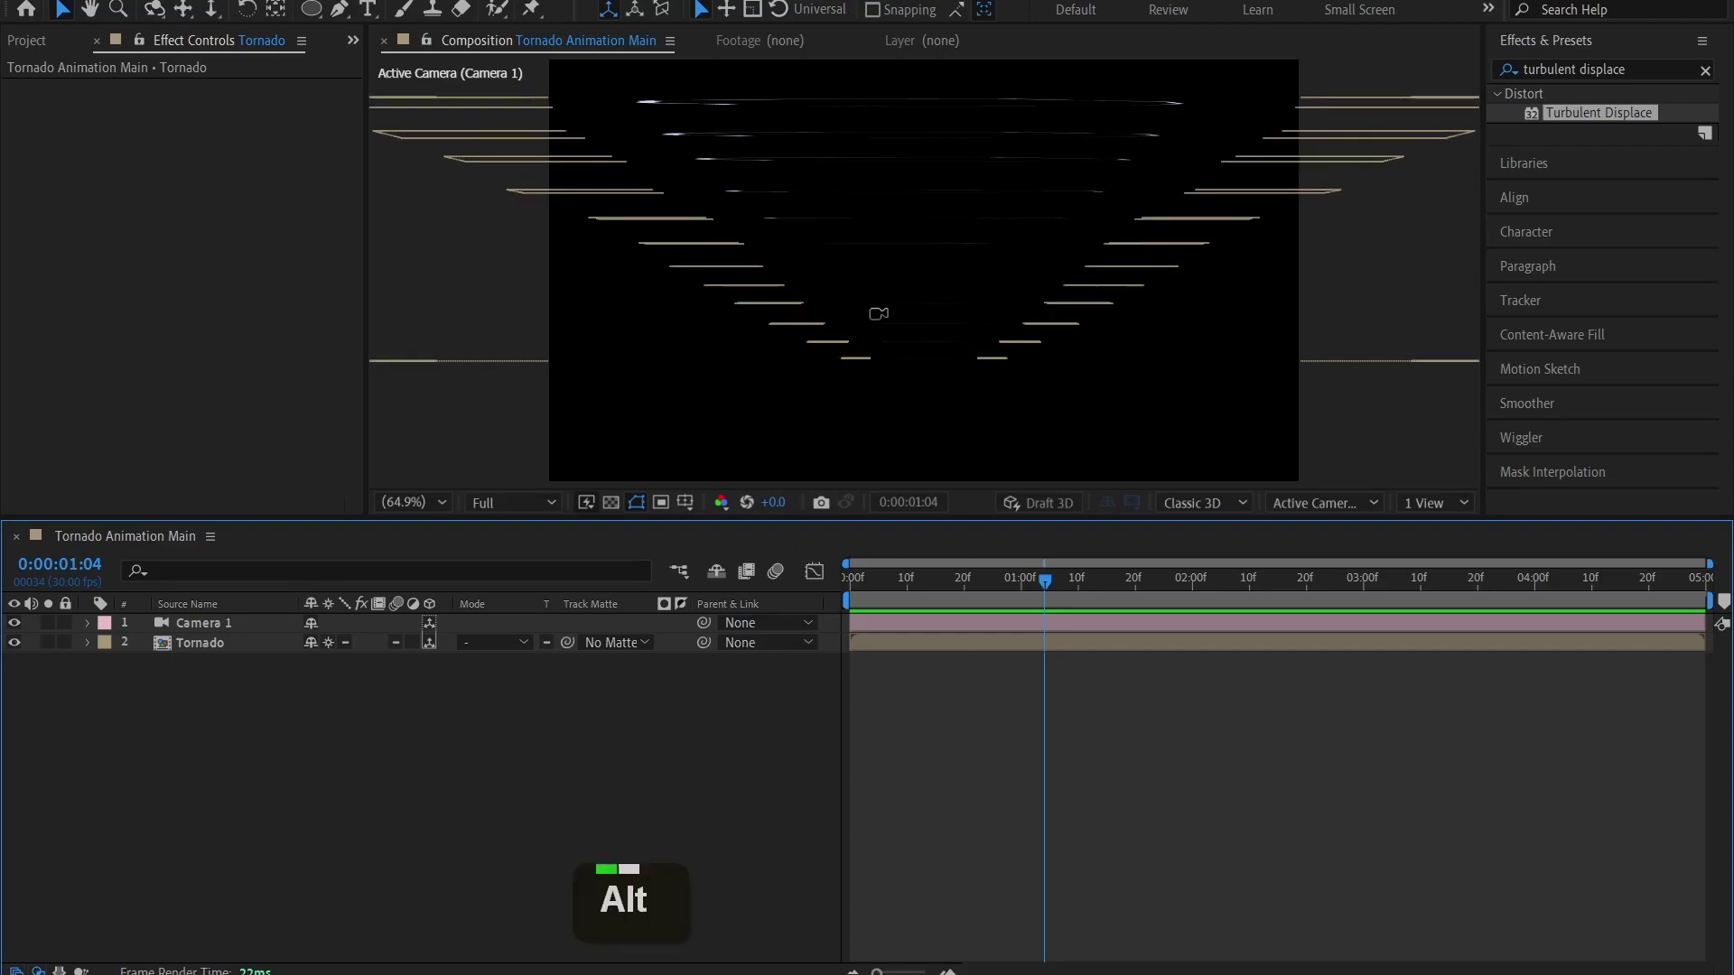
key(alt)
key(alt)
key(alt)
key(alt)
key(alt)
key(alt)
key(alt)
key(alt)
drag(919, 275, 879, 209)
middle_click(918, 287)
alt+click(933, 354)
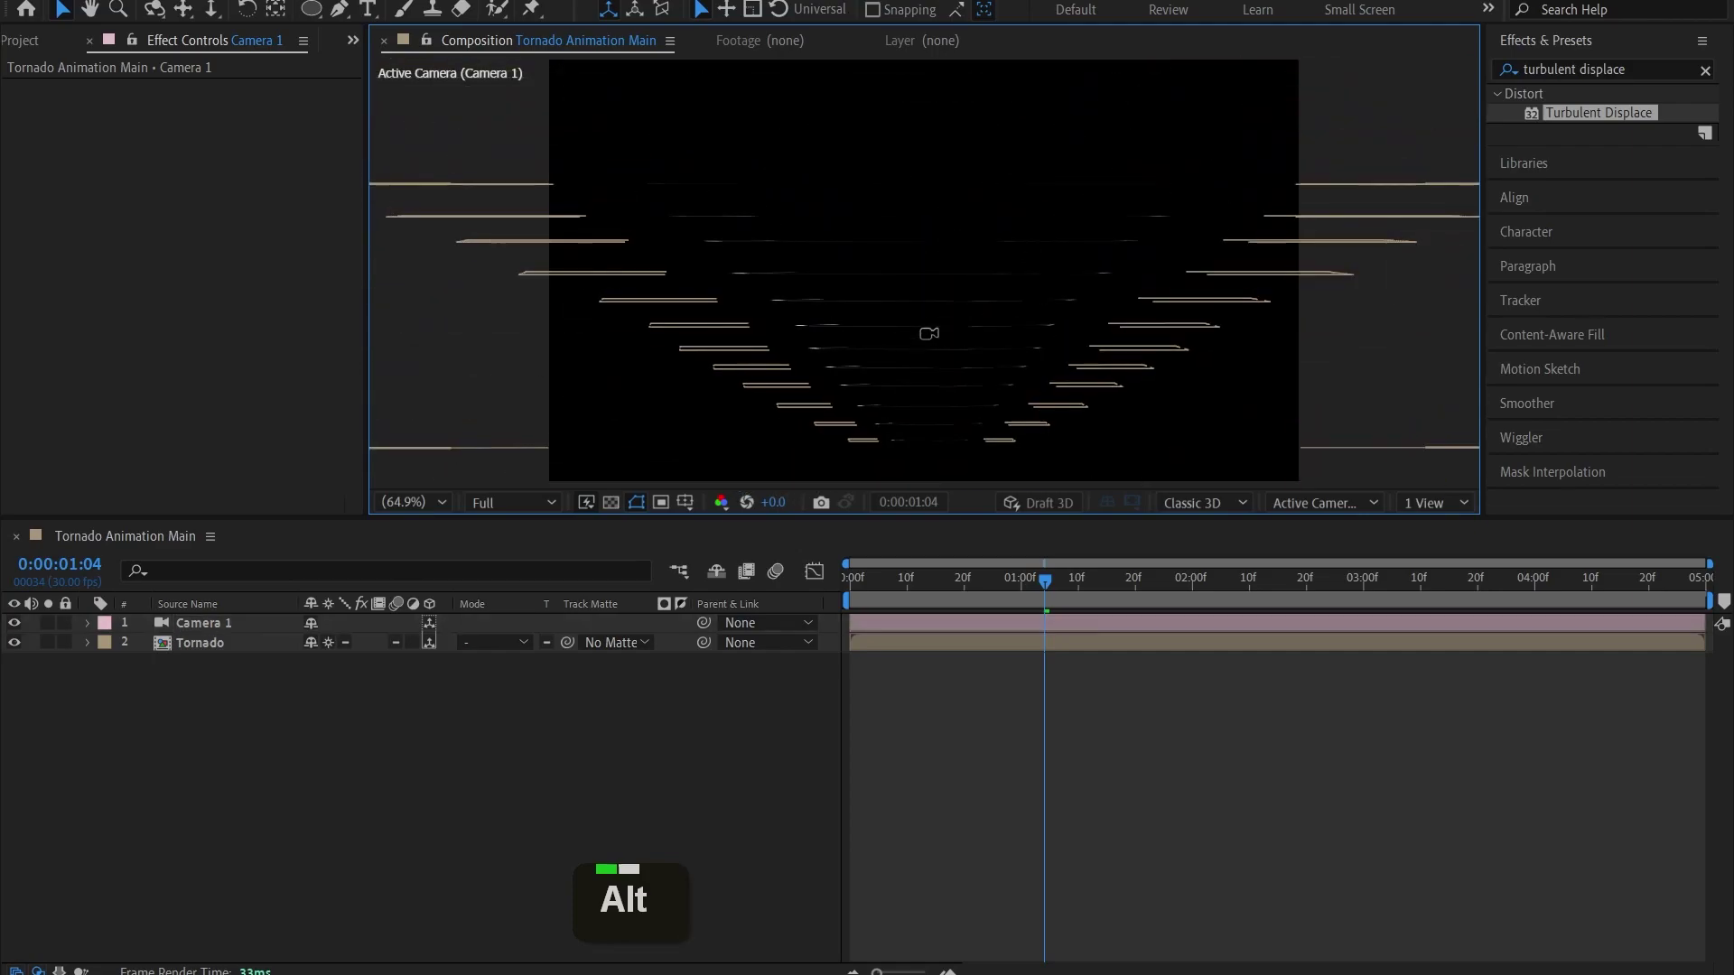
mouse_move(927, 344)
mouse_down()
mouse_move(713, 357)
mouse_move(1293, 306)
mouse_move(898, 337)
mouse_move(903, 350)
mouse_up()
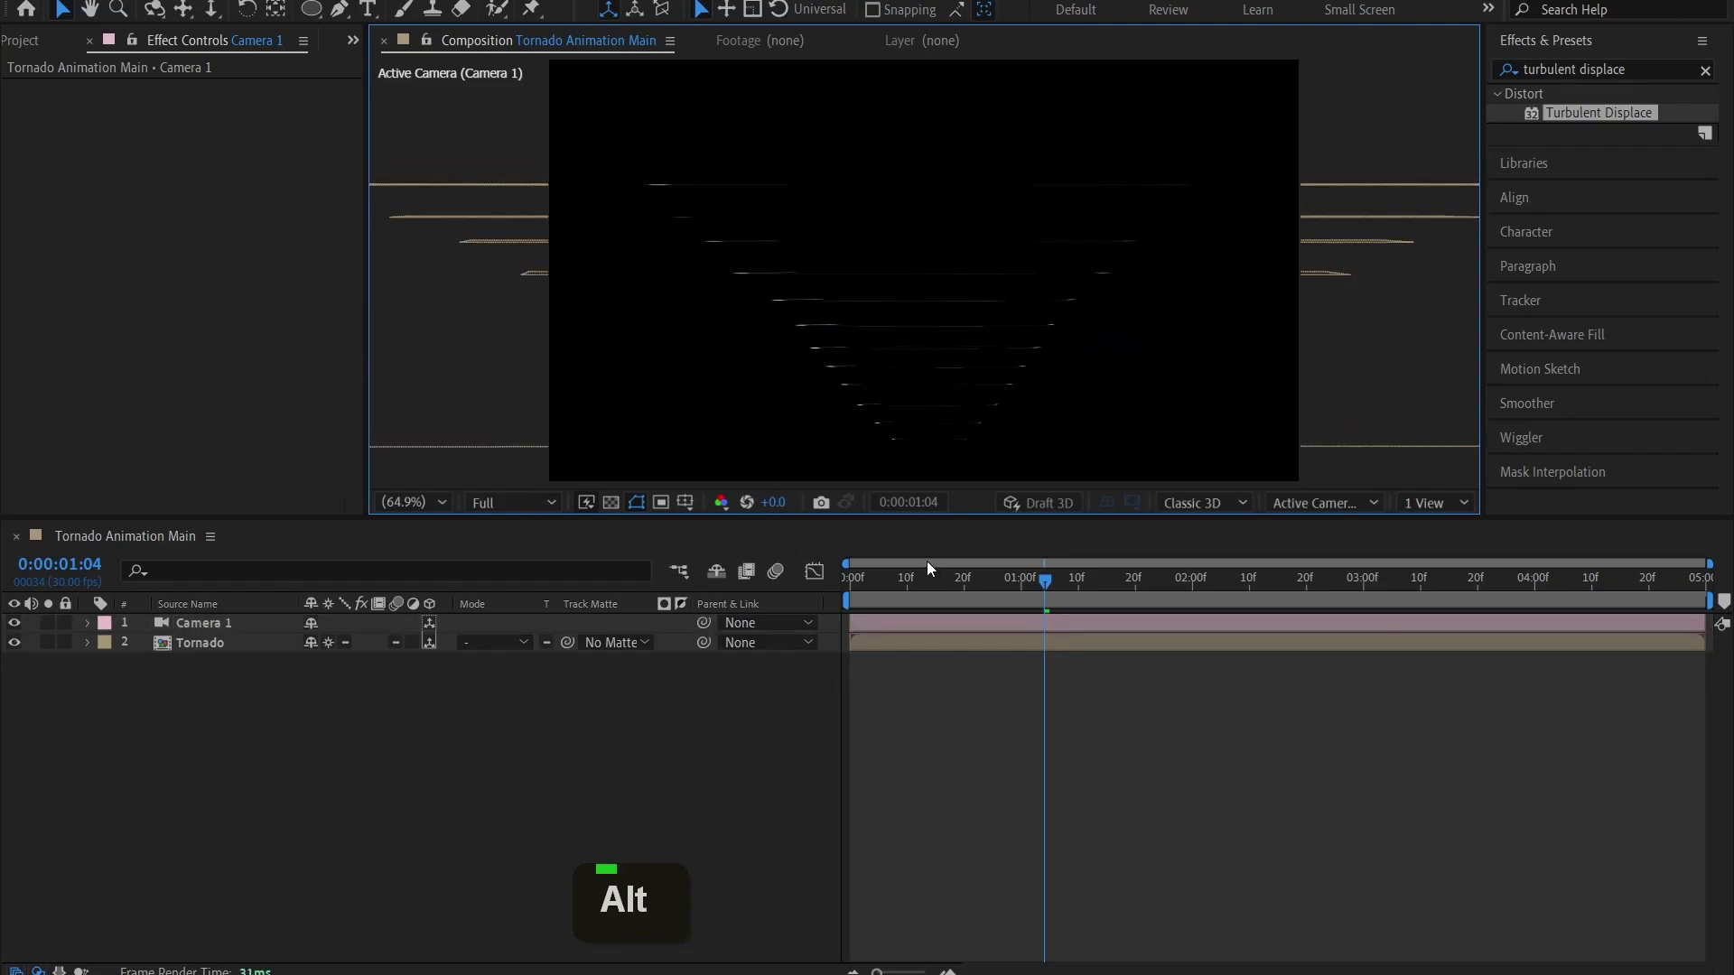
Start keyframing the camera's Point of Interest, Position and Orientation at 0:00:00:00
click(851, 578)
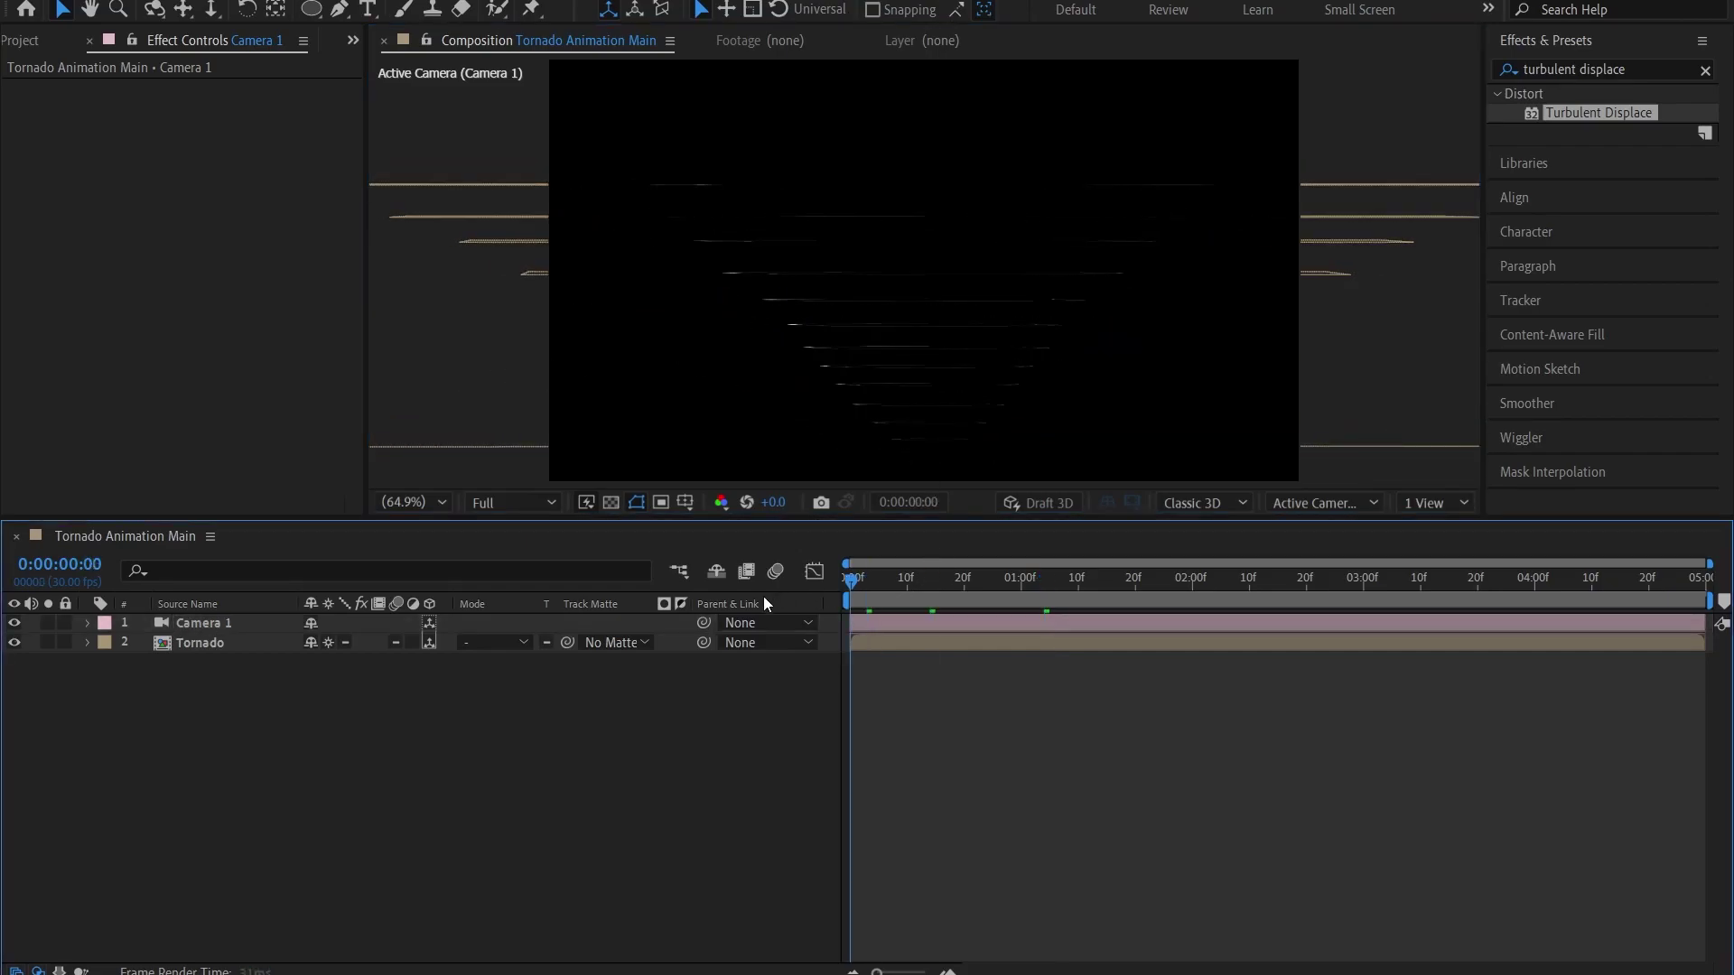
click(87, 624)
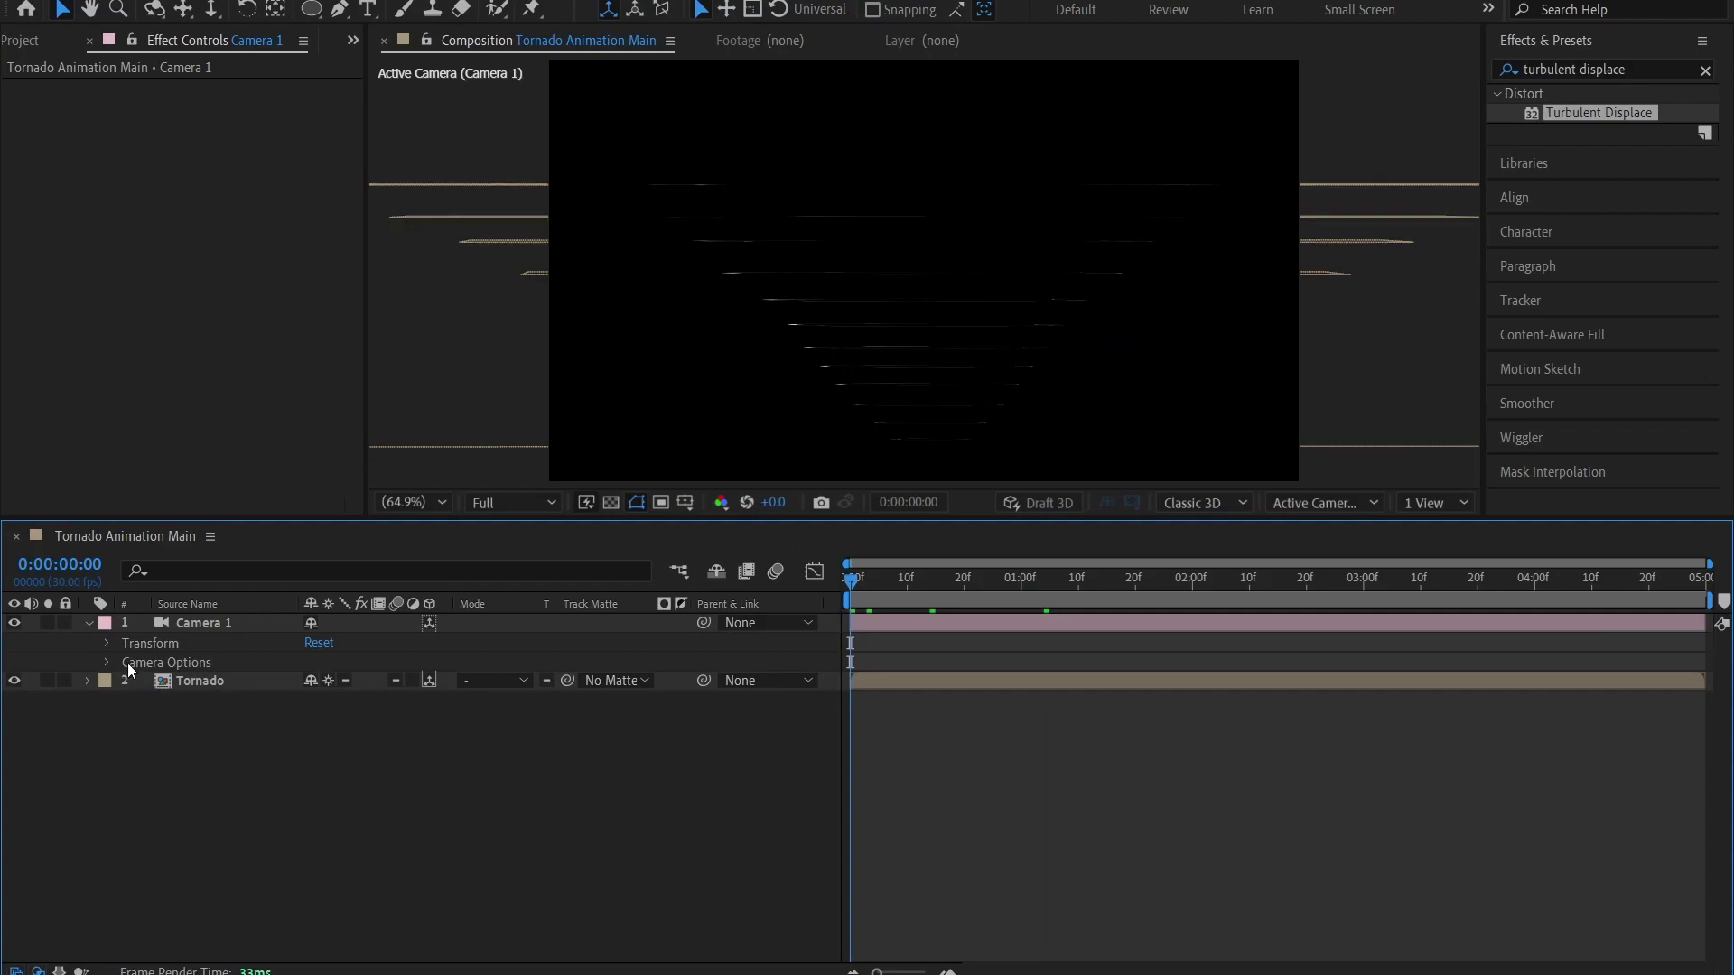
click(108, 644)
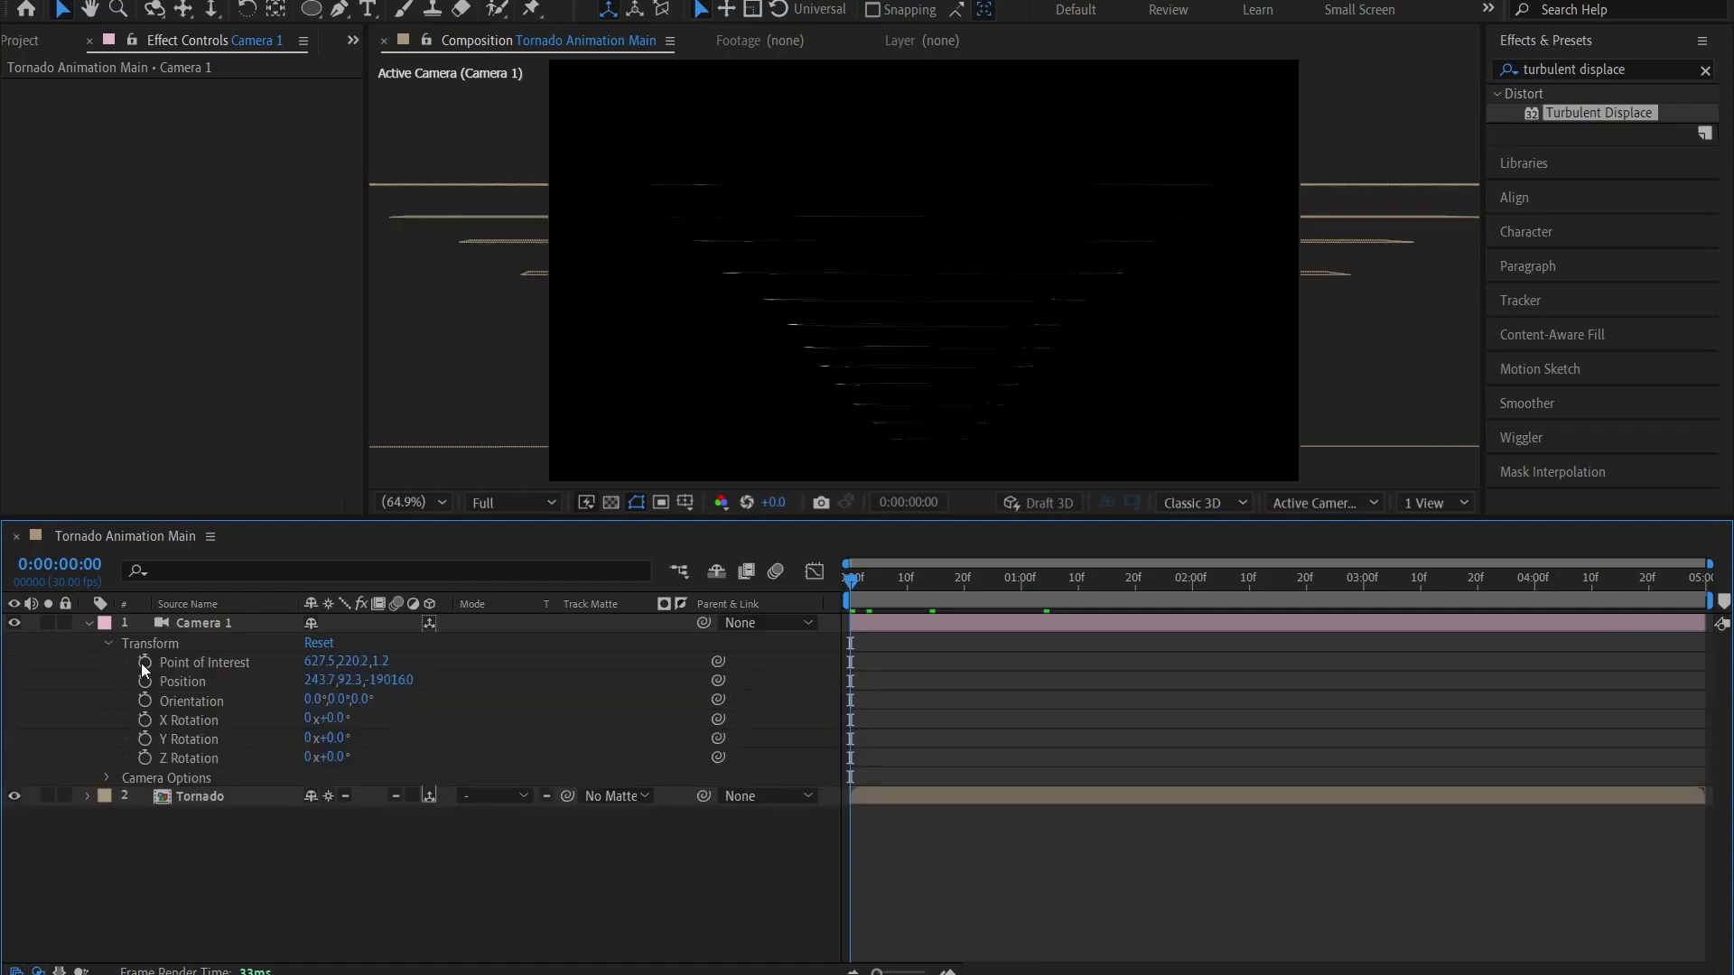
drag(847, 579, 816, 598)
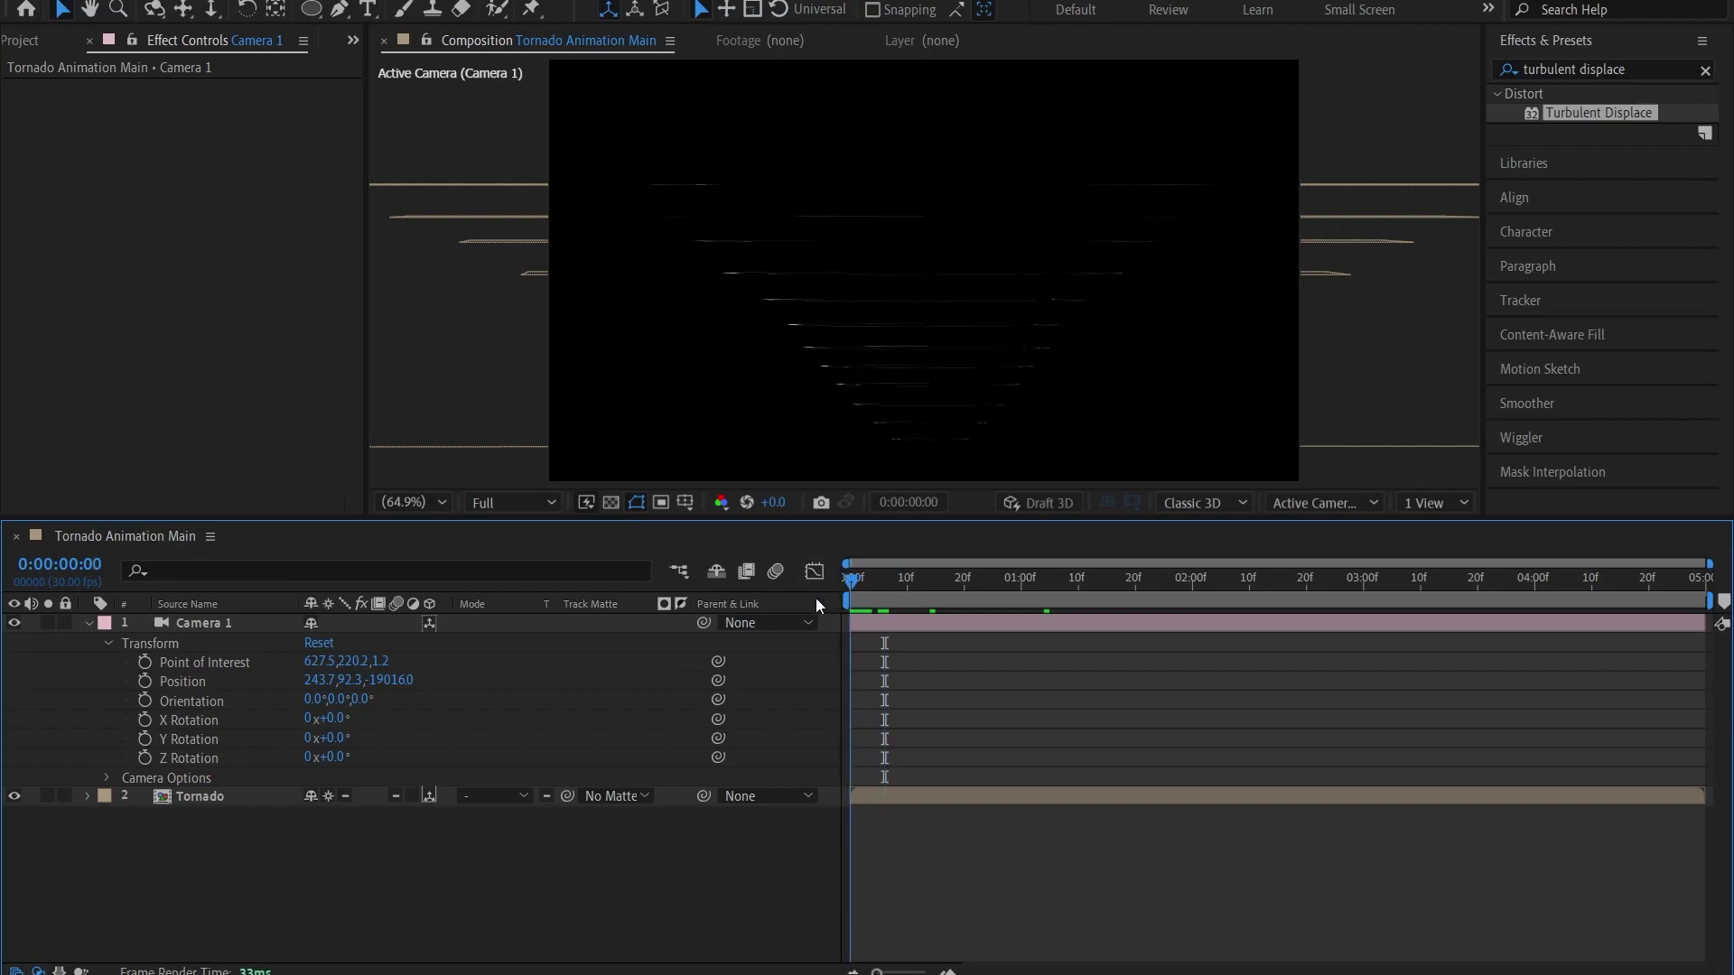
click(144, 662)
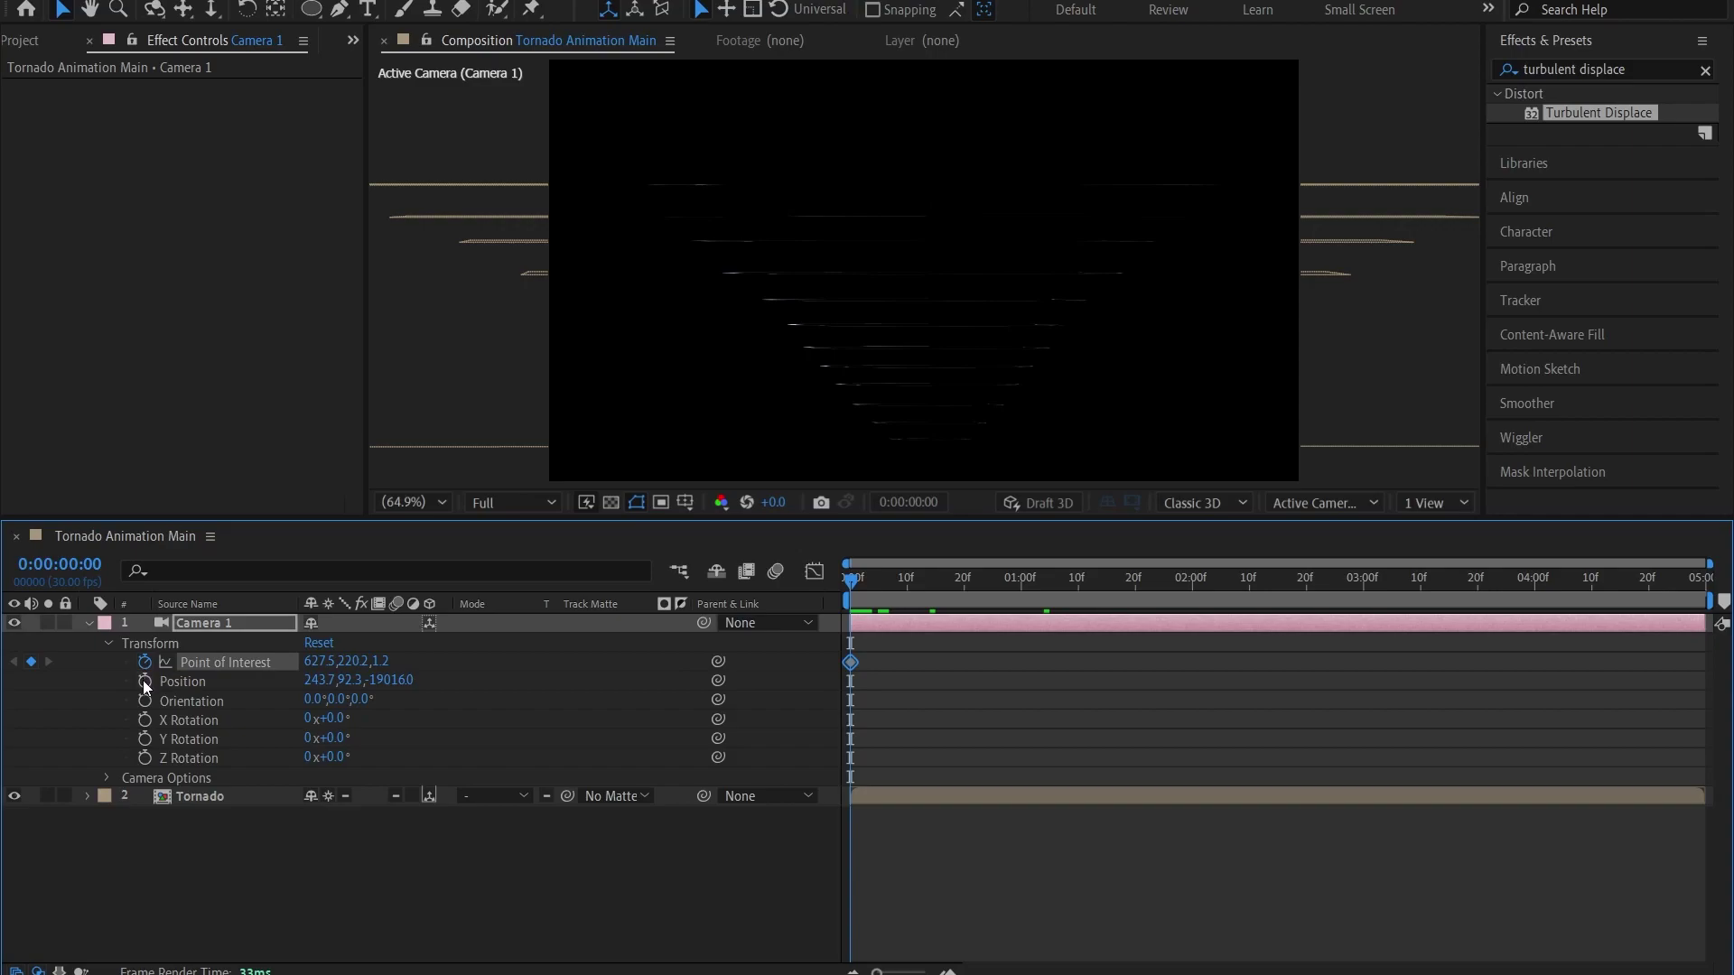
click(145, 681)
click(145, 699)
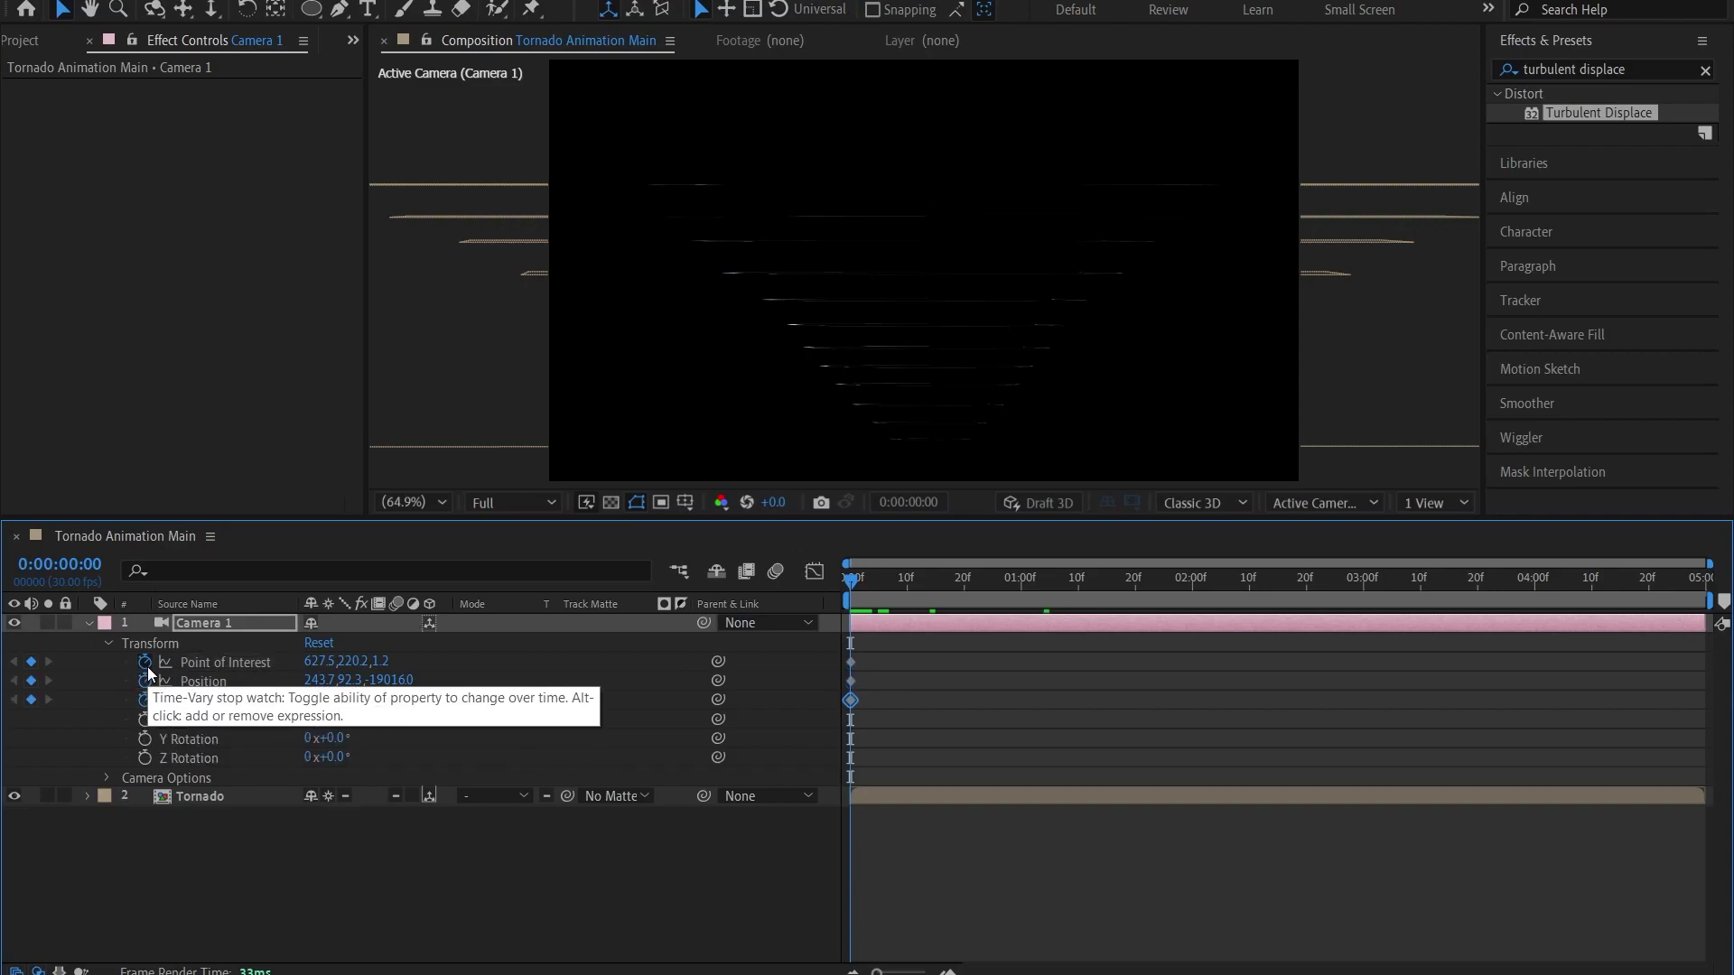
At 0:00:04:29, orbit the camera above the tornado so it looks down into the funnel, keyframing the new view
drag(913, 583, 1719, 583)
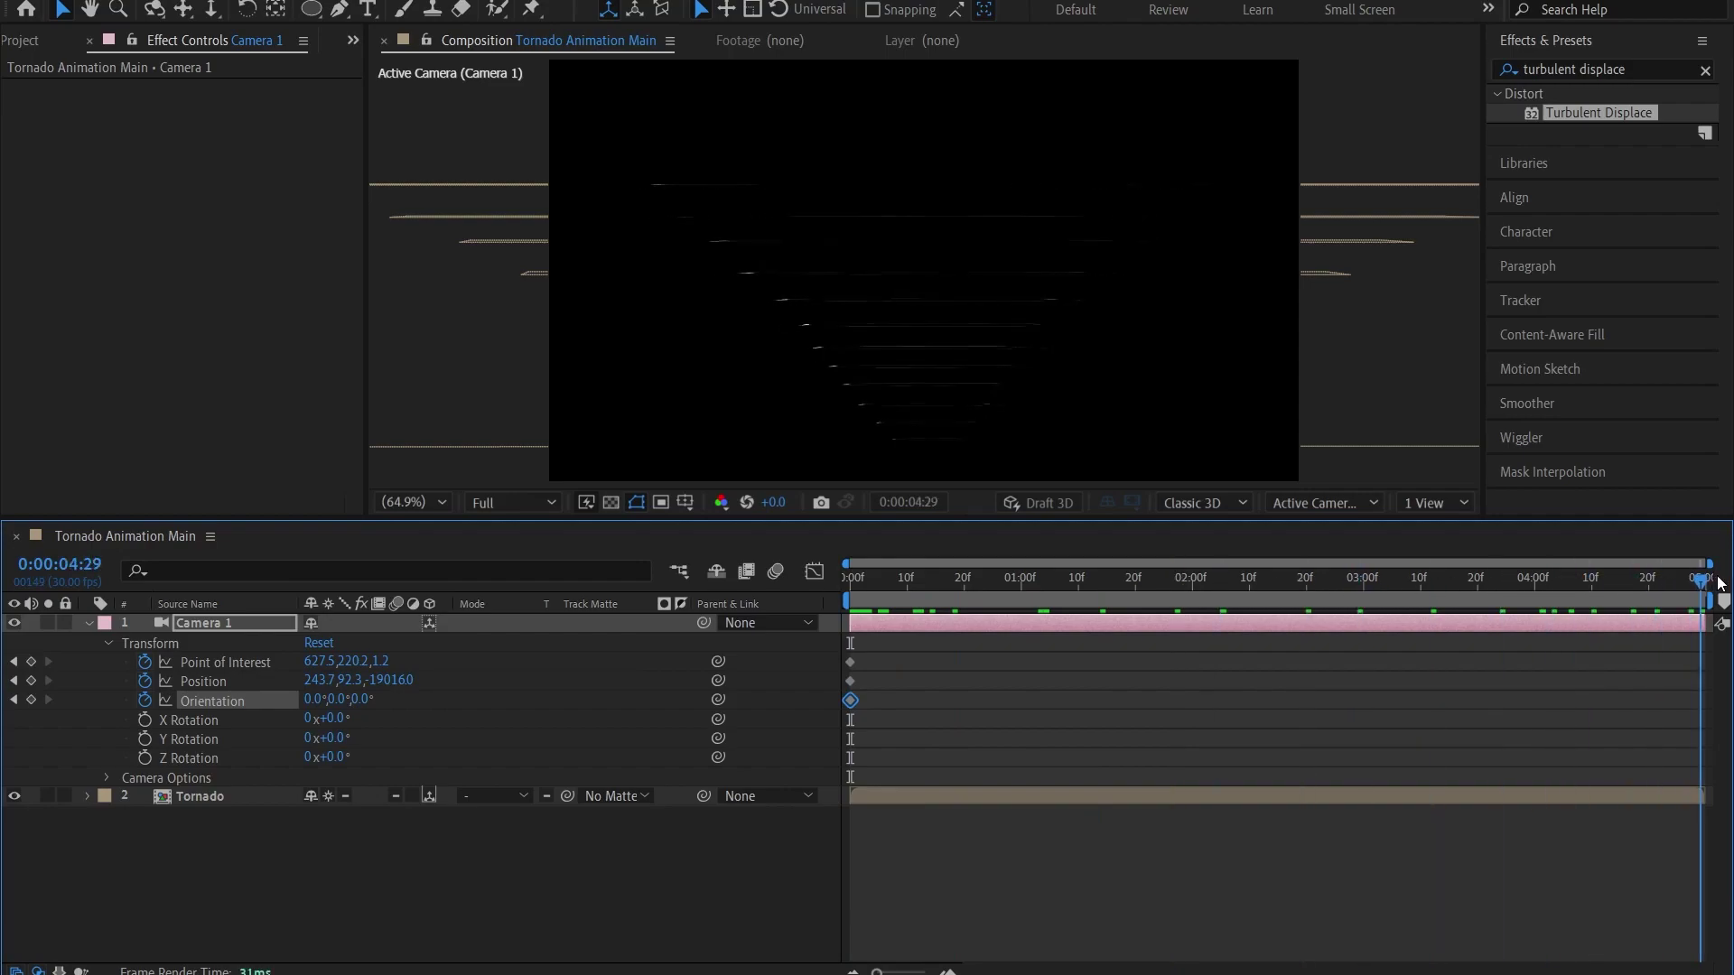
key(alt)
drag(980, 262, 977, 355)
scroll(977, 355, up, 10)
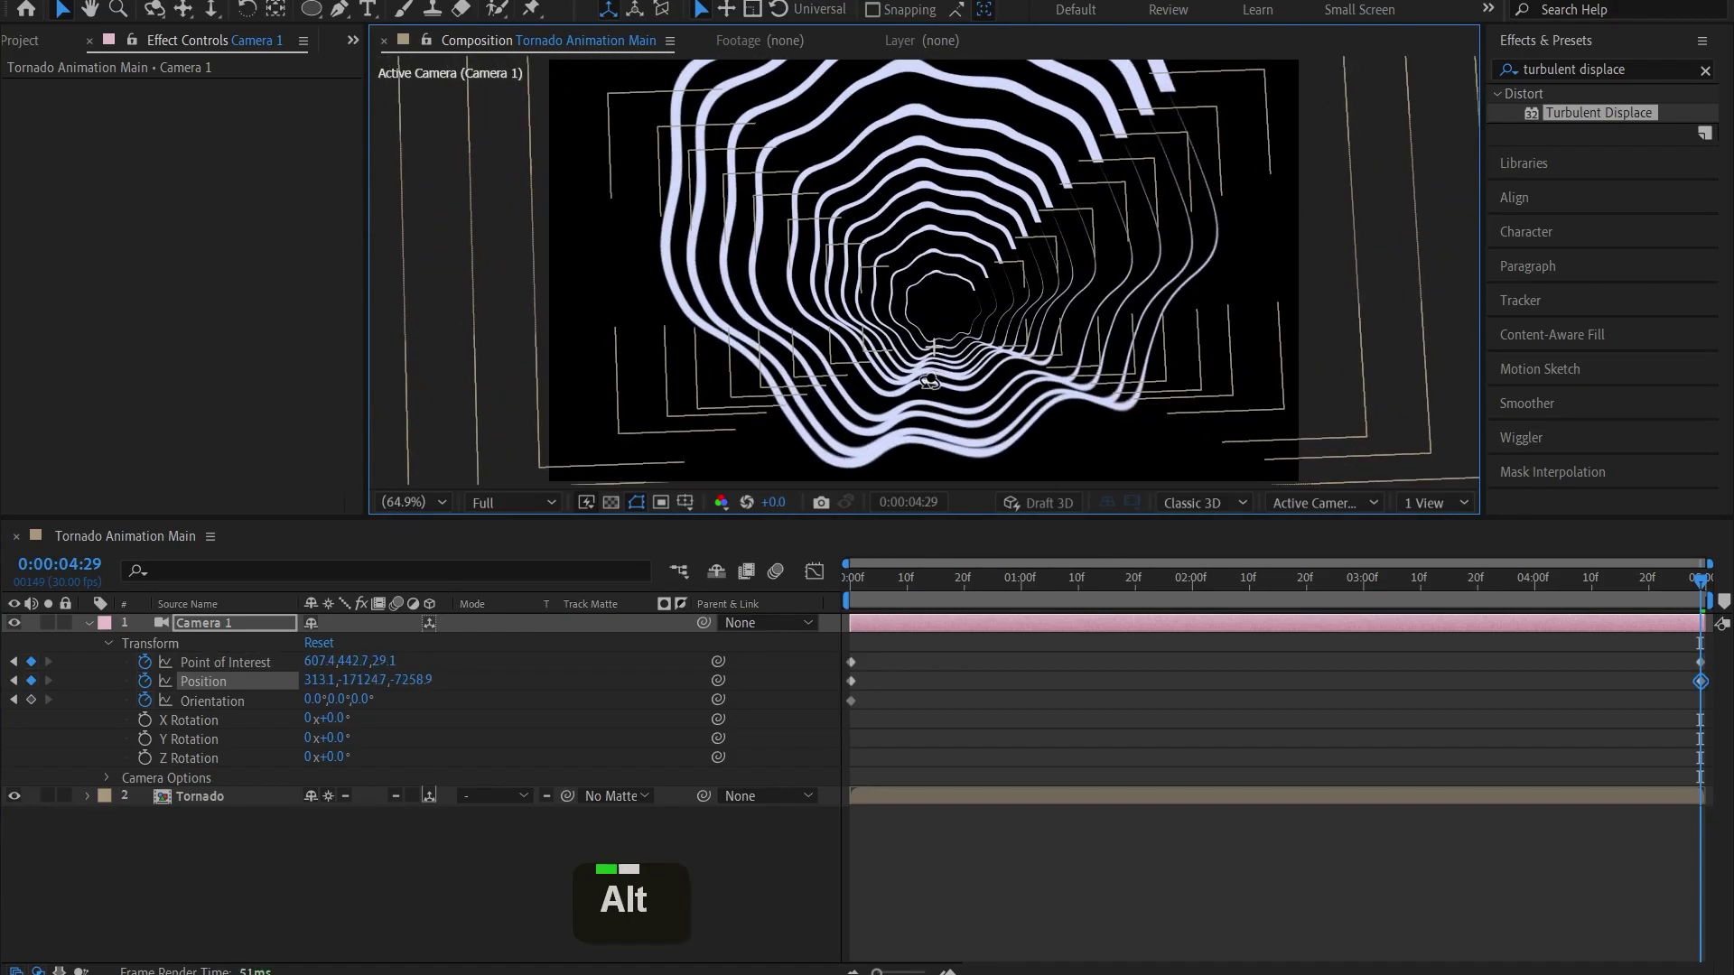
Refine the camera's view down into the funnel at 0:00:04:29, then preview the camera move from the start
drag(930, 381, 903, 317)
click(1058, 707)
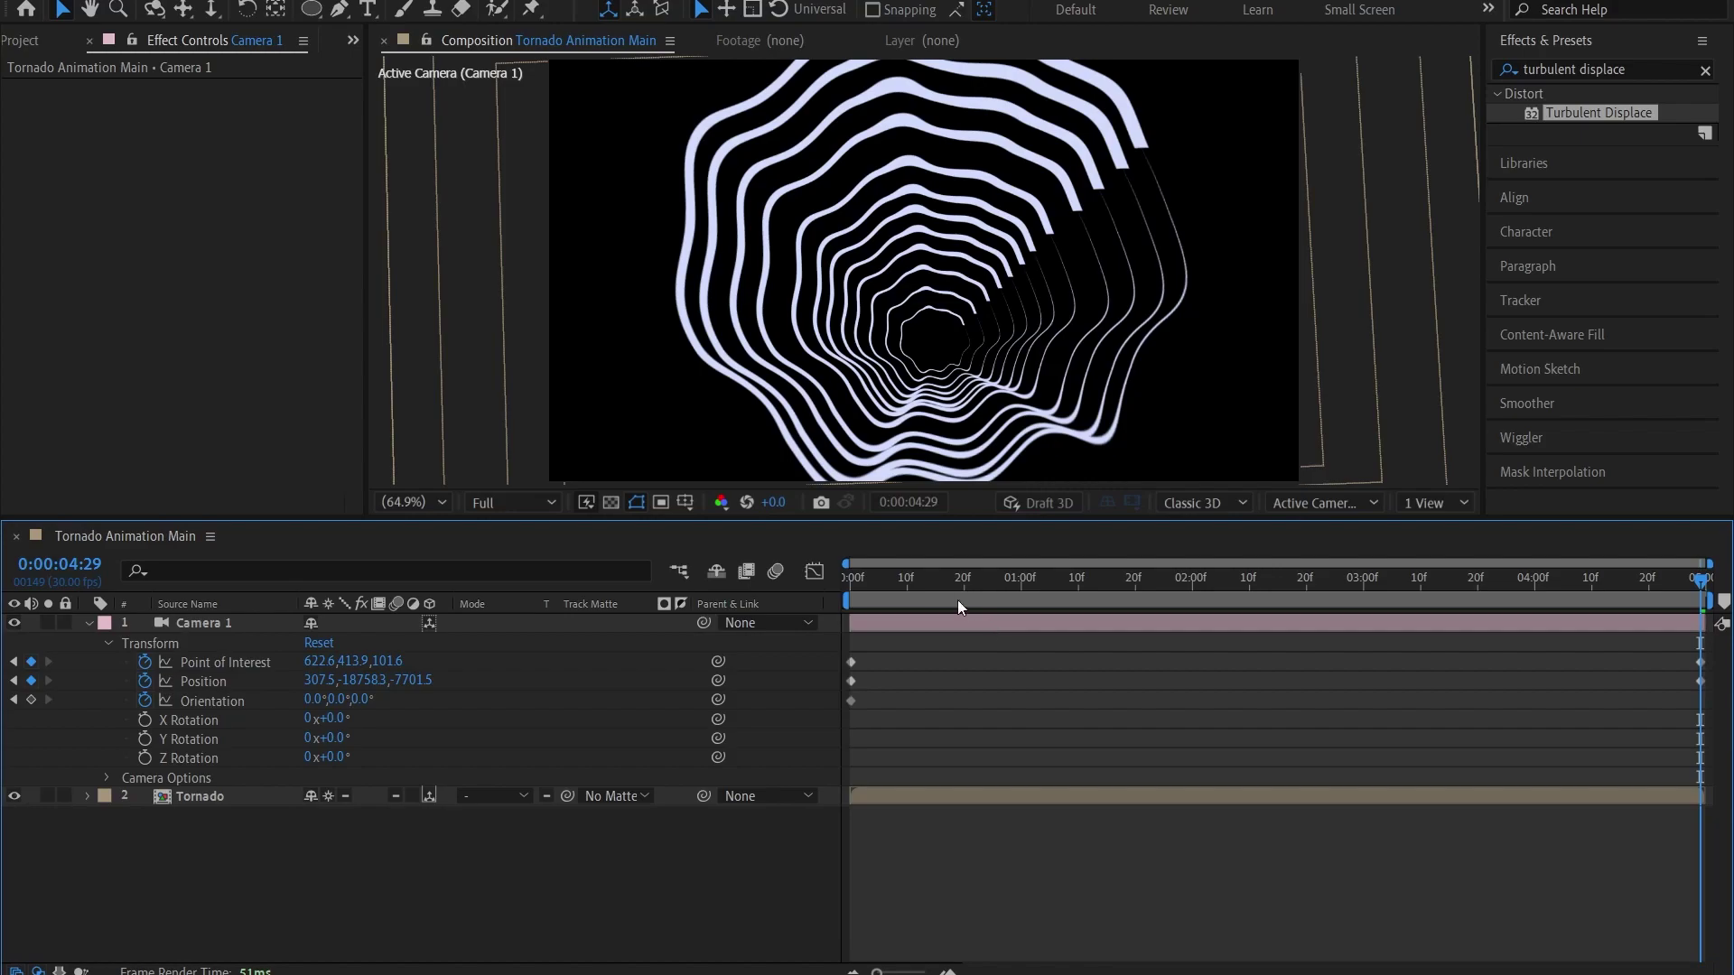
key(Home)
key(space)
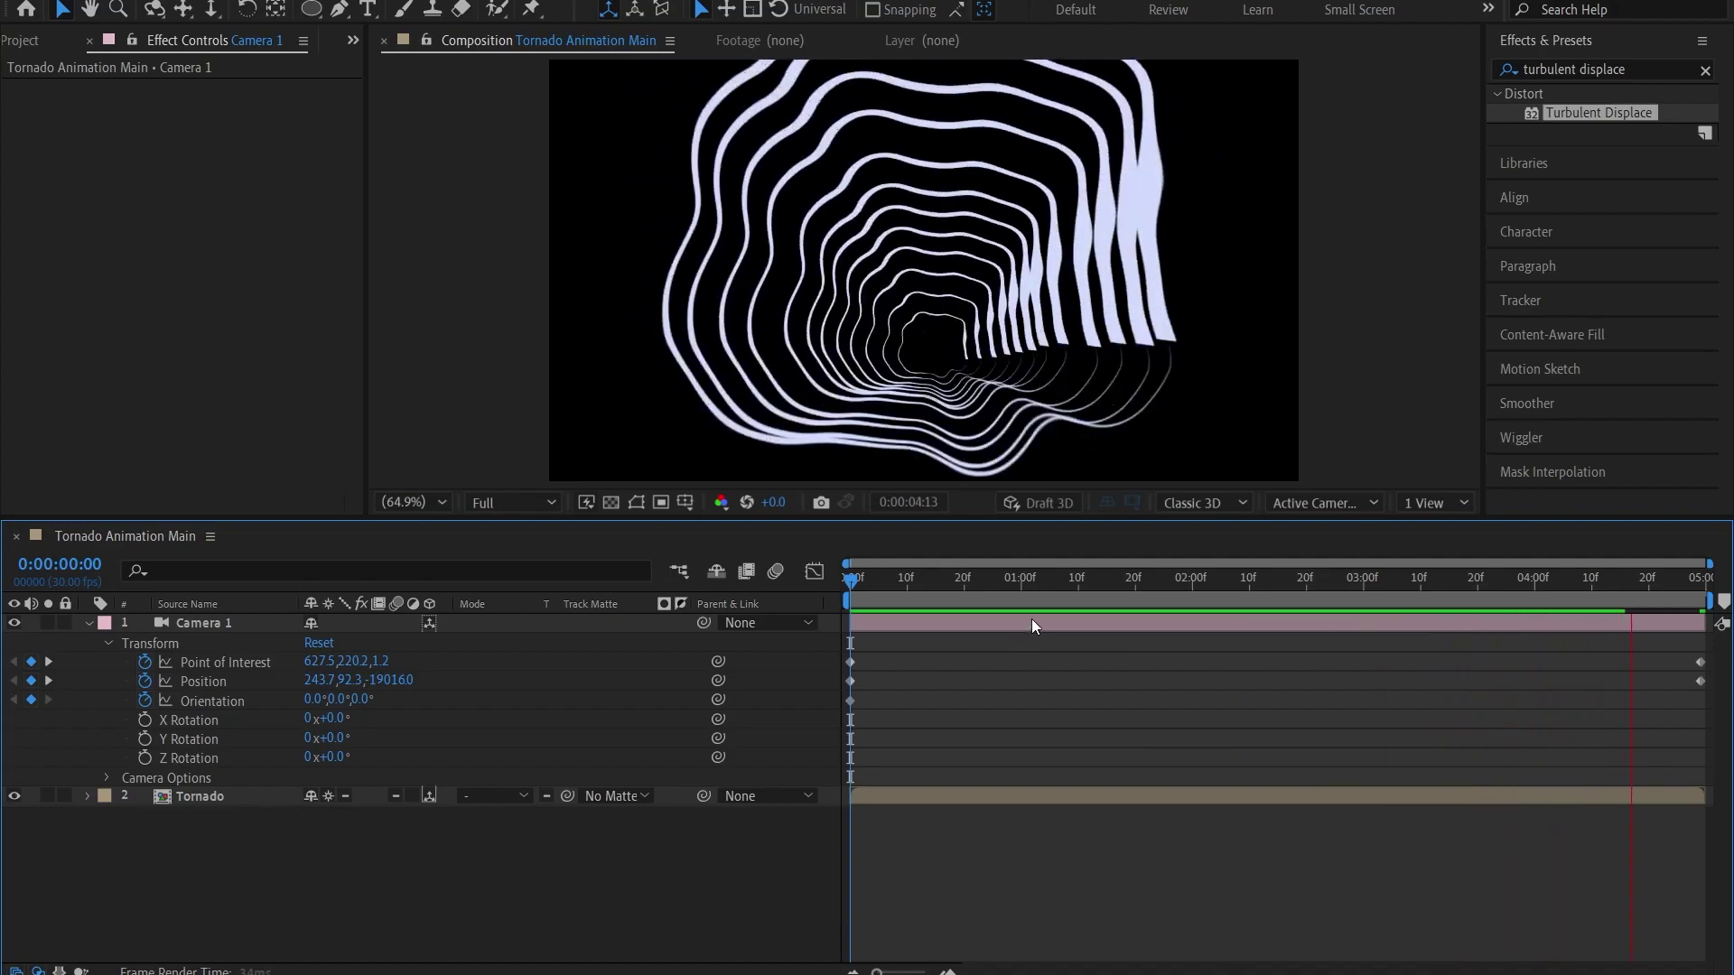
key(space)
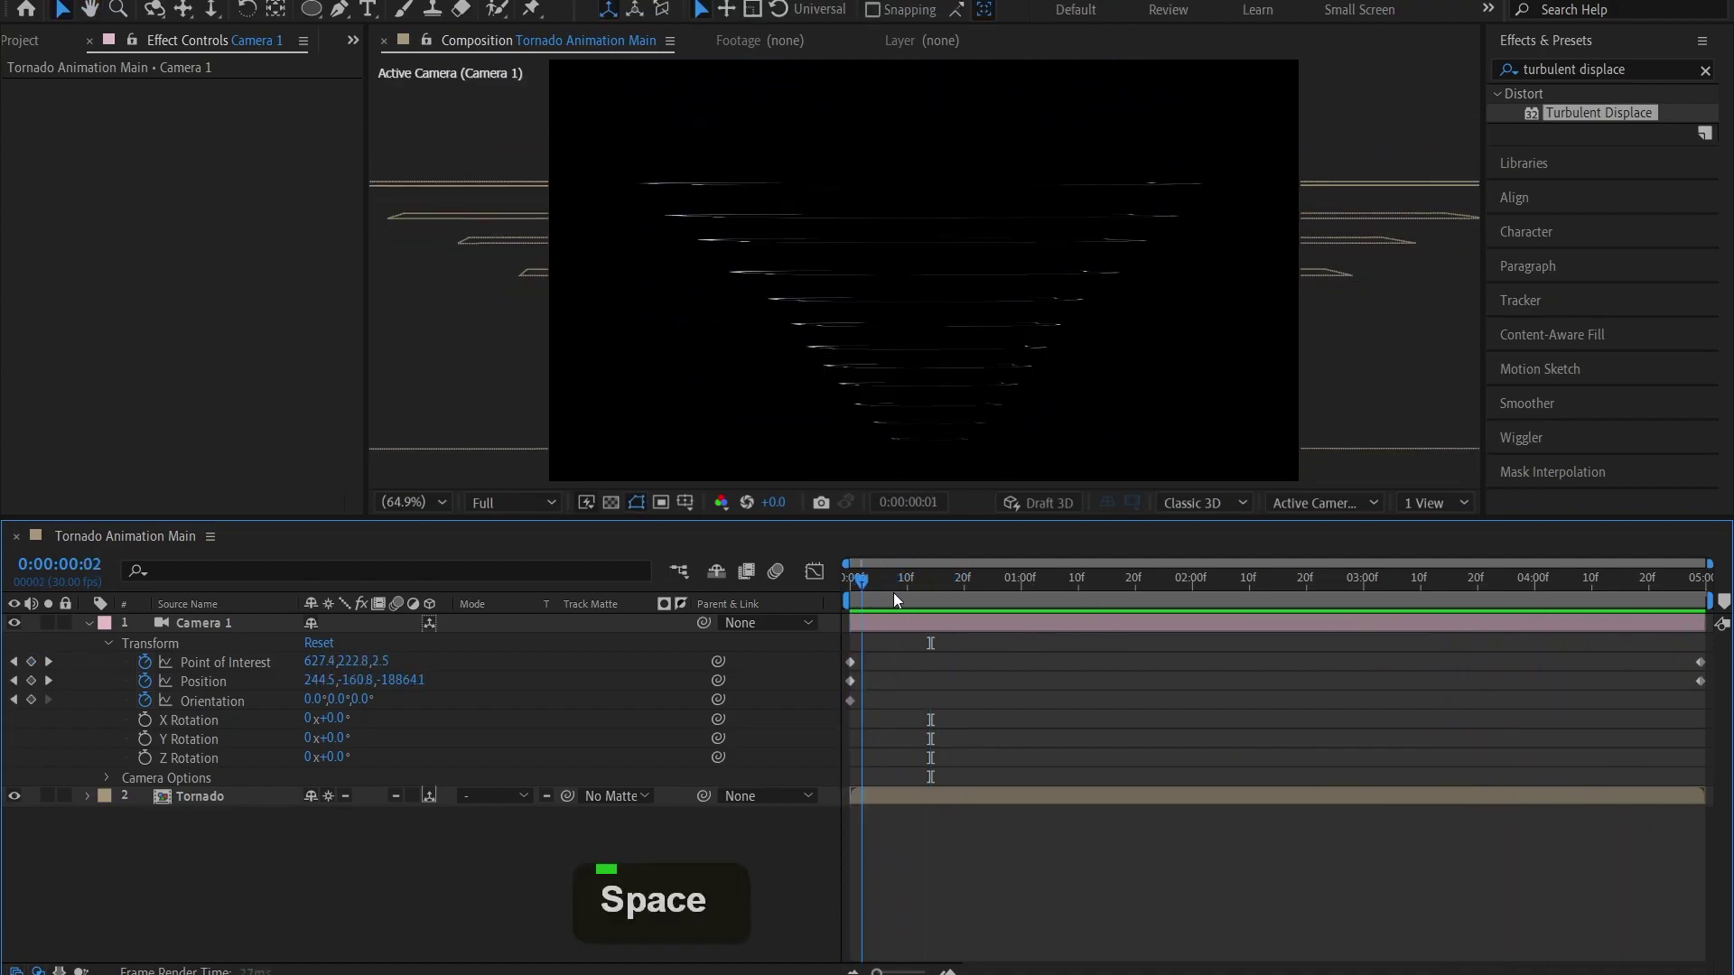
At 0:00:01:28, reframe the camera on the tornado, adding intermediate Point of Interest and Position keyframes
drag(1237, 589, 1183, 592)
key(space)
mouse_move(1001, 271)
mouse_down()
mouse_move(1000, 230)
mouse_move(1003, 273)
mouse_up()
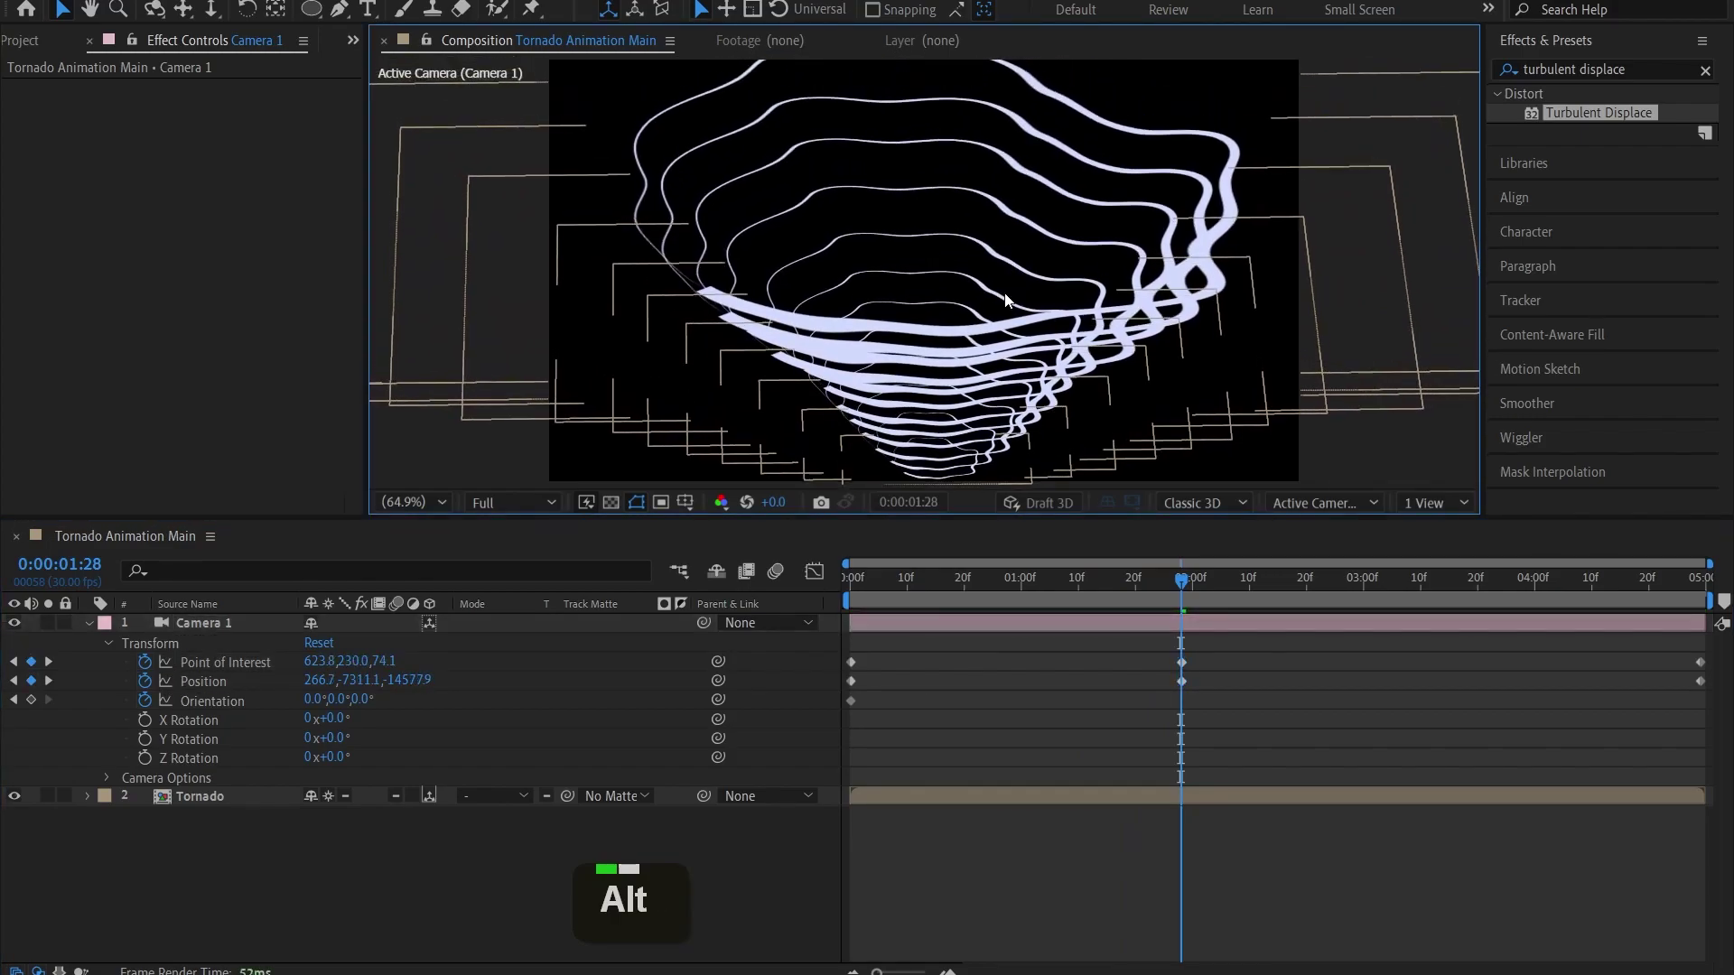
At 0:00:03:15, keyframe a closer camera view down into the funnel and preview the animation from the start
click(1447, 583)
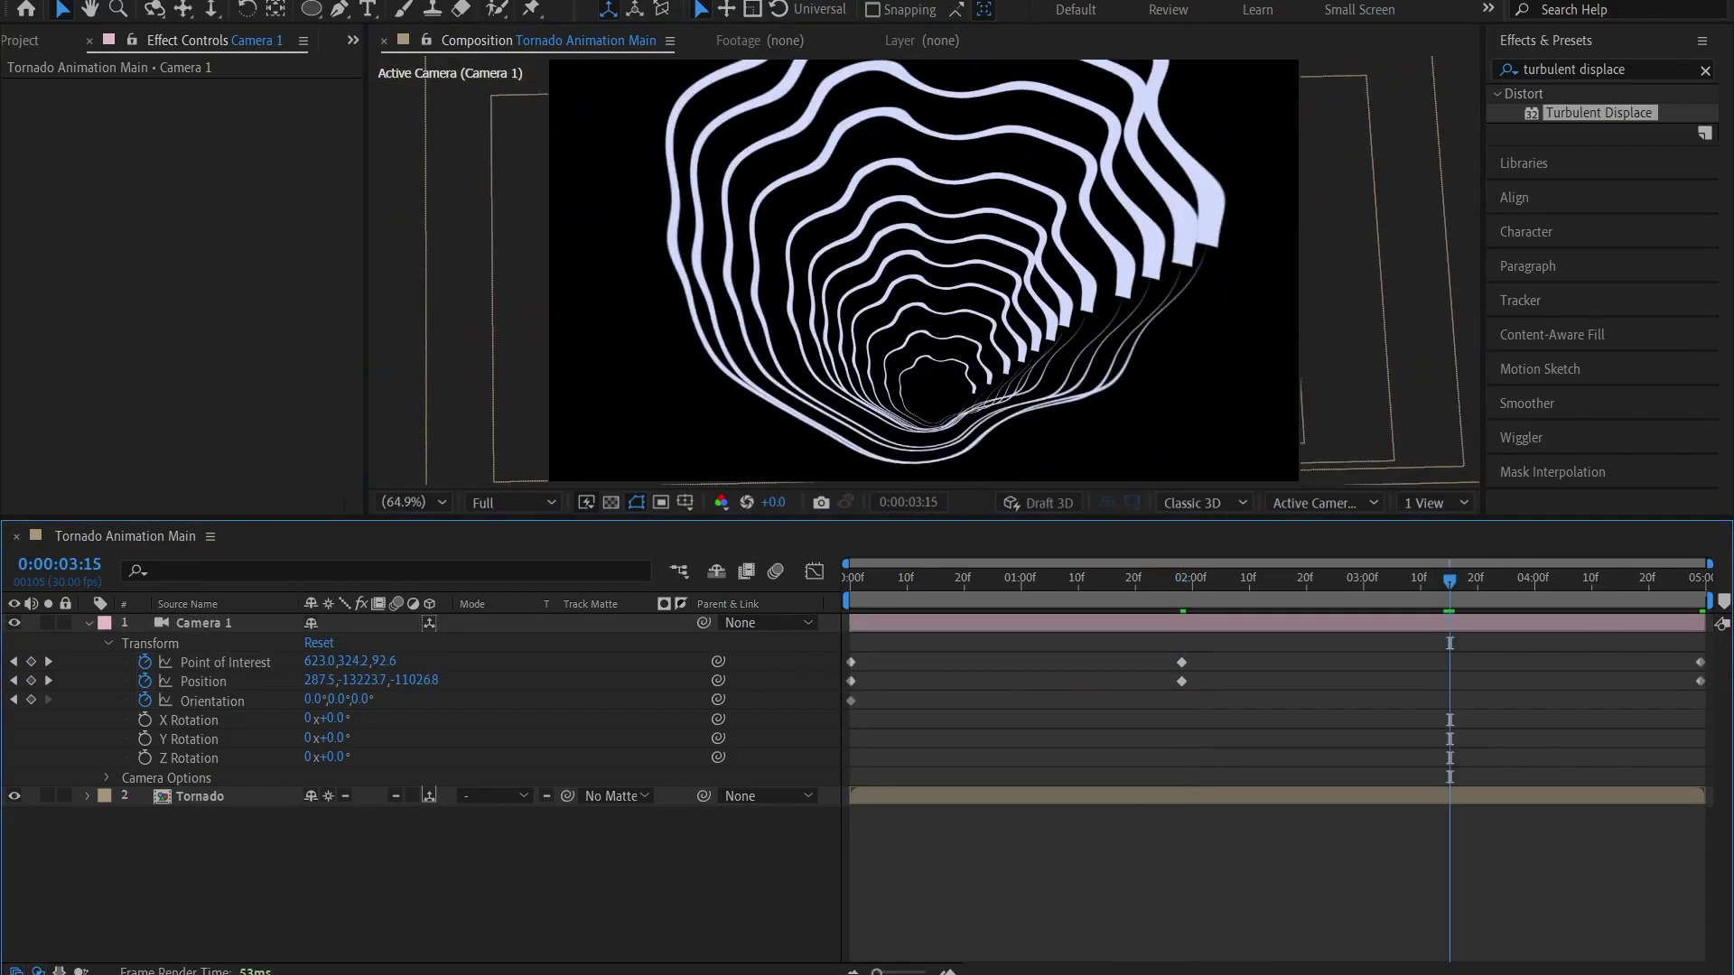
drag(935, 307, 1109, 336)
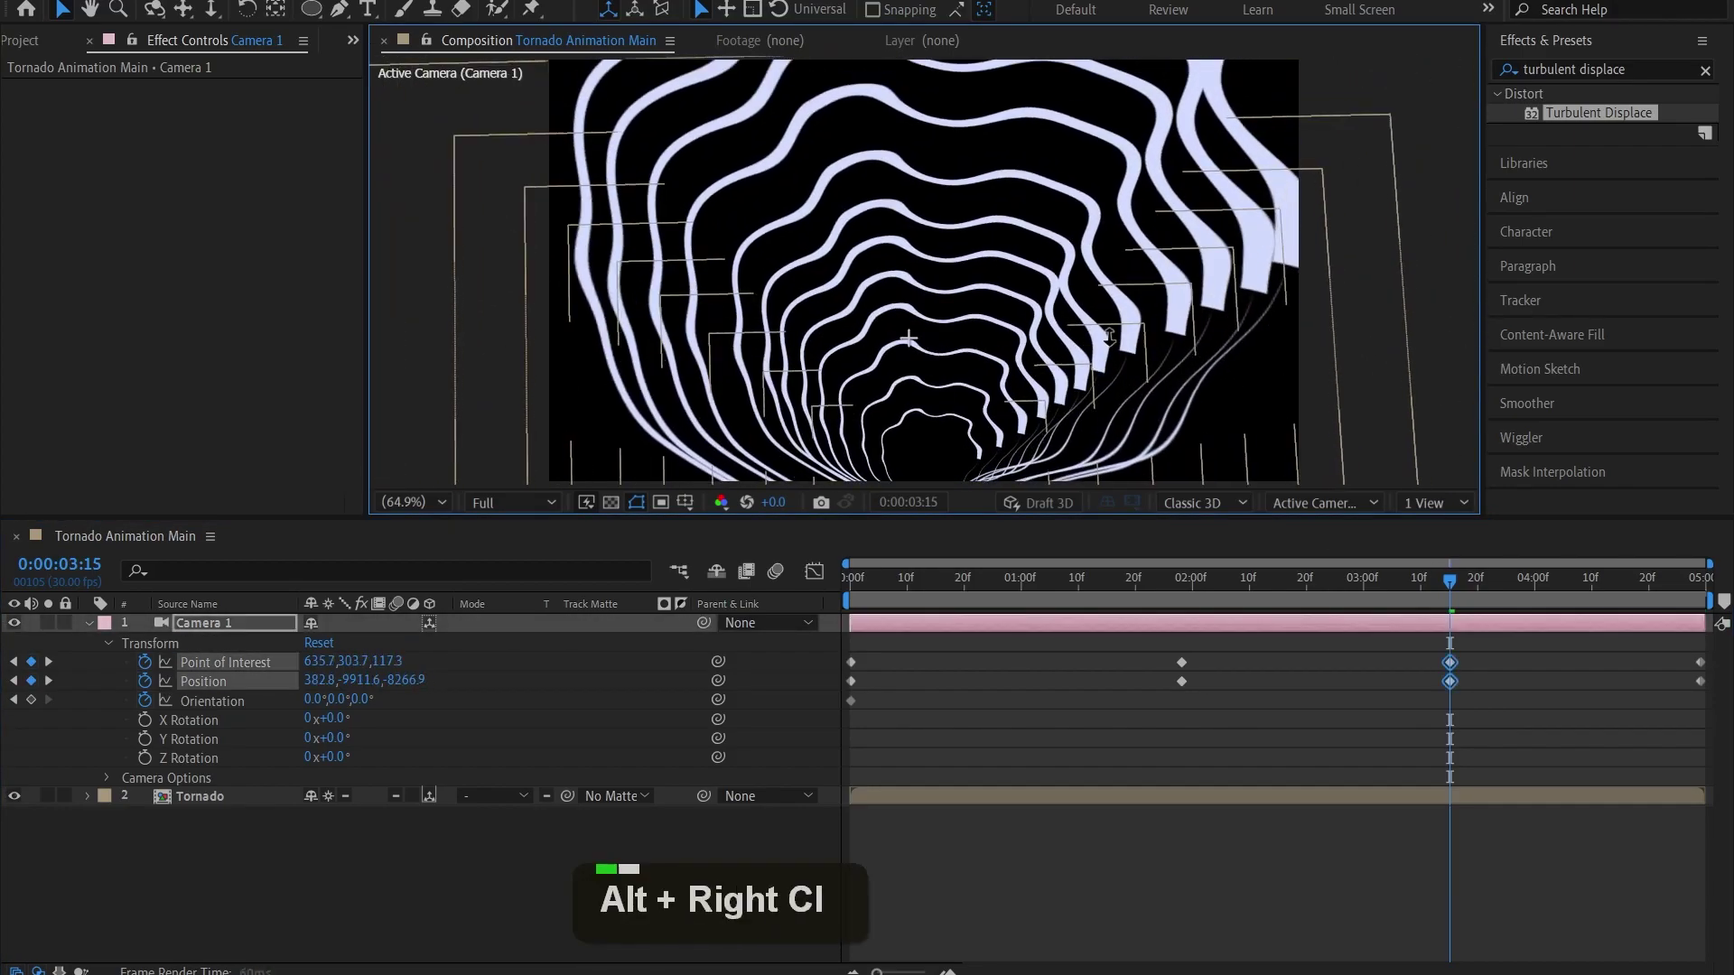
drag(933, 293, 987, 349)
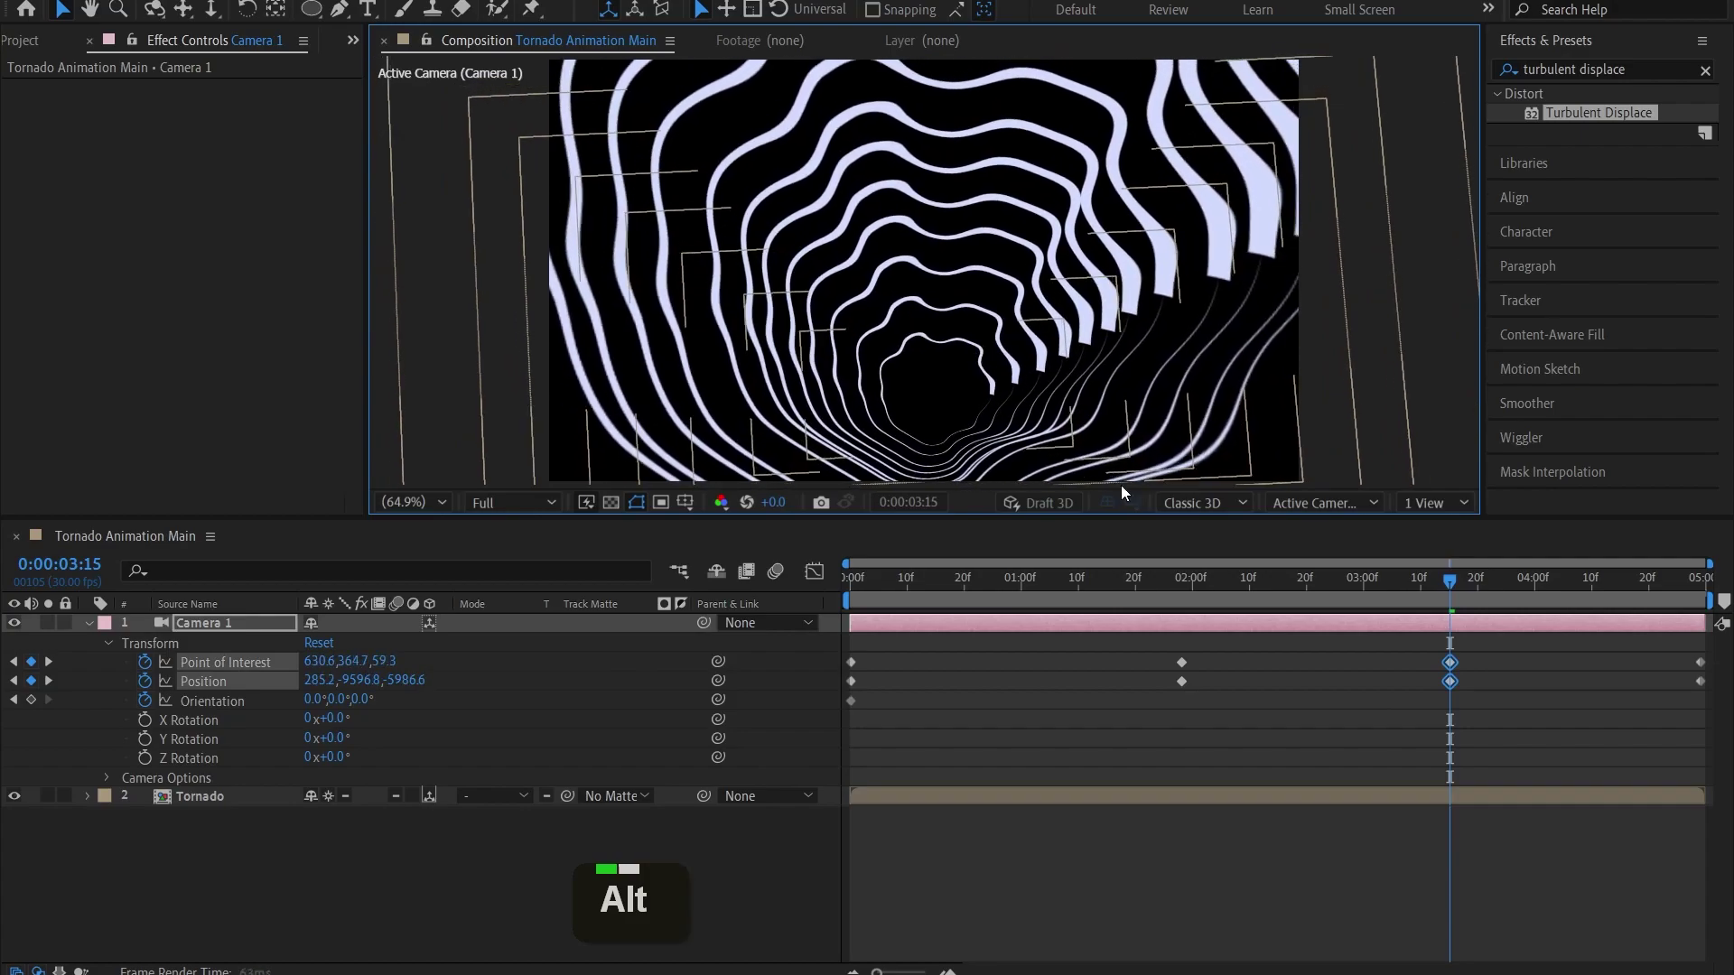
click(844, 595)
key(space)
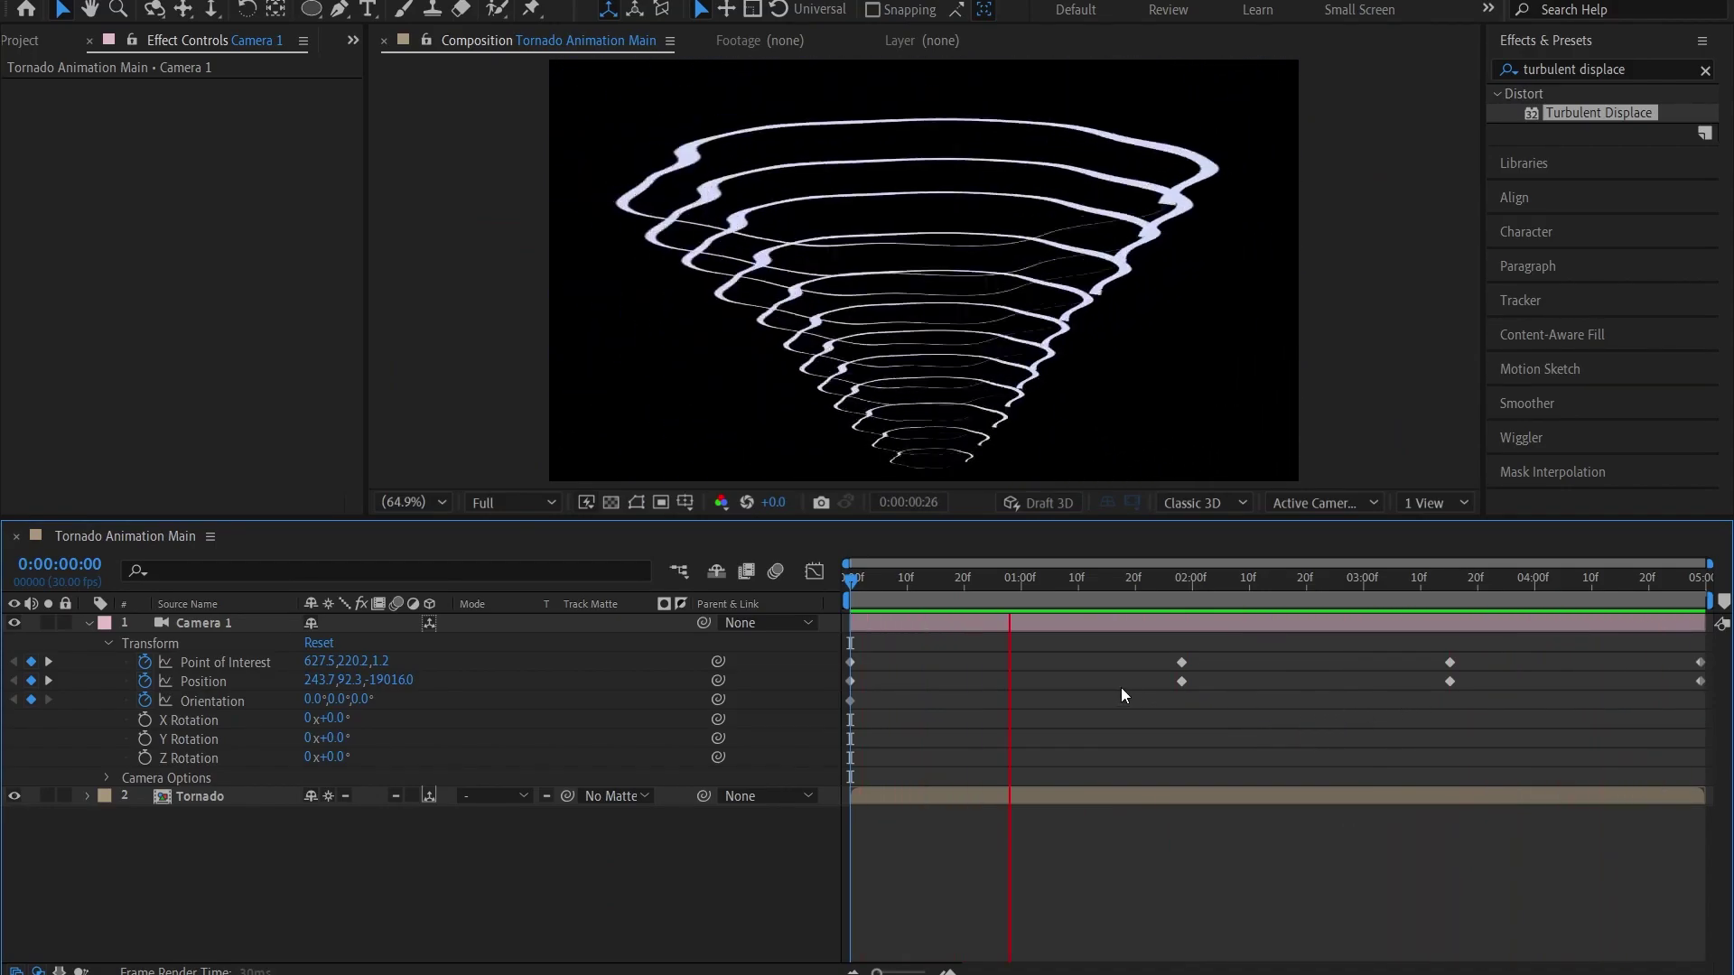
key(space)
key(space)
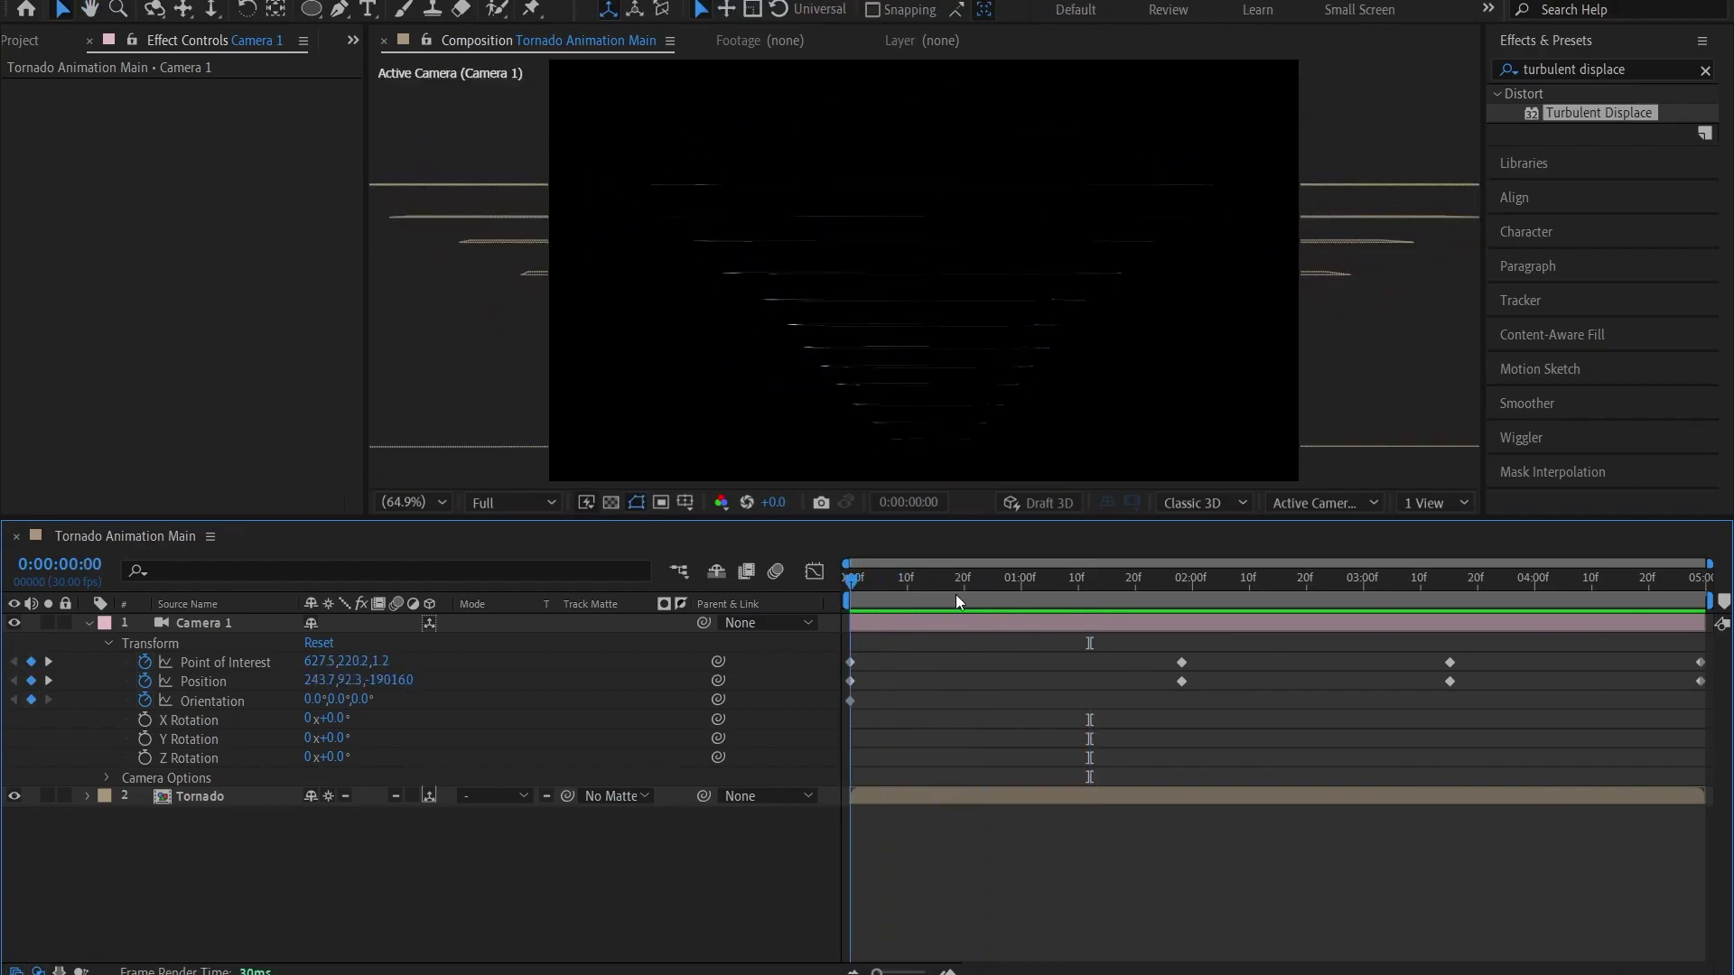
Examine the ring layers inside the Tornado composition, and scrub Tornado Animation Main to check how uniformly the rings move
double_click(213, 800)
drag(253, 875, 225, 623)
click(338, 896)
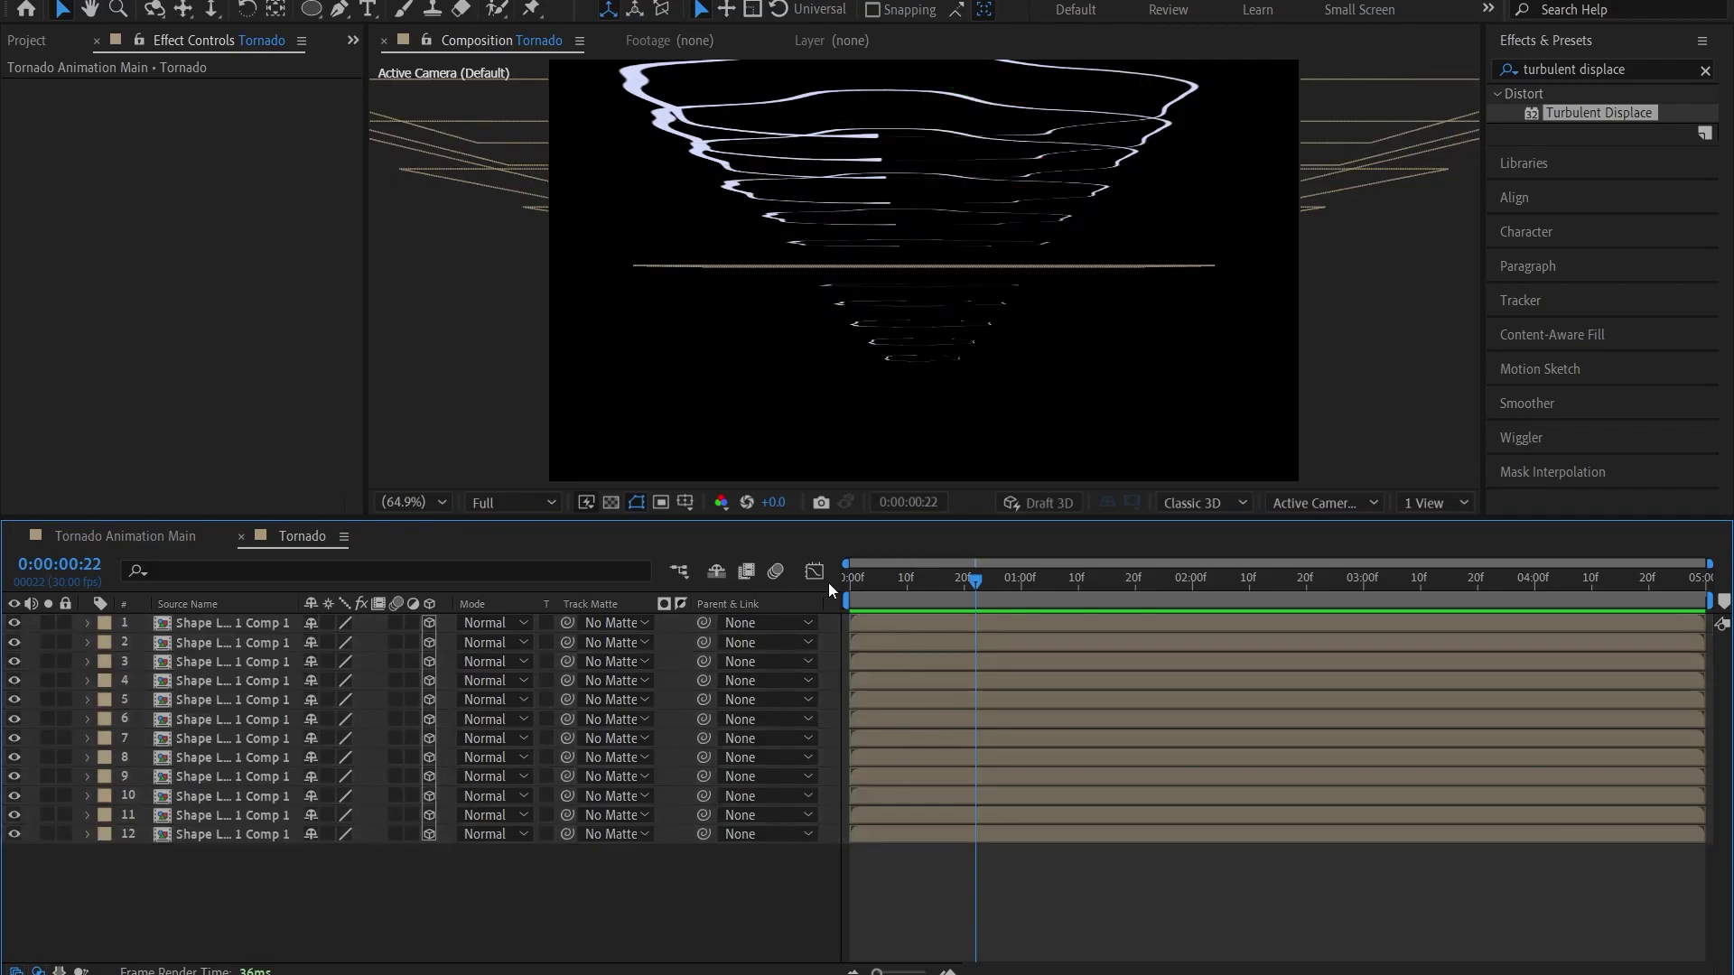
click(188, 535)
drag(950, 593, 1391, 586)
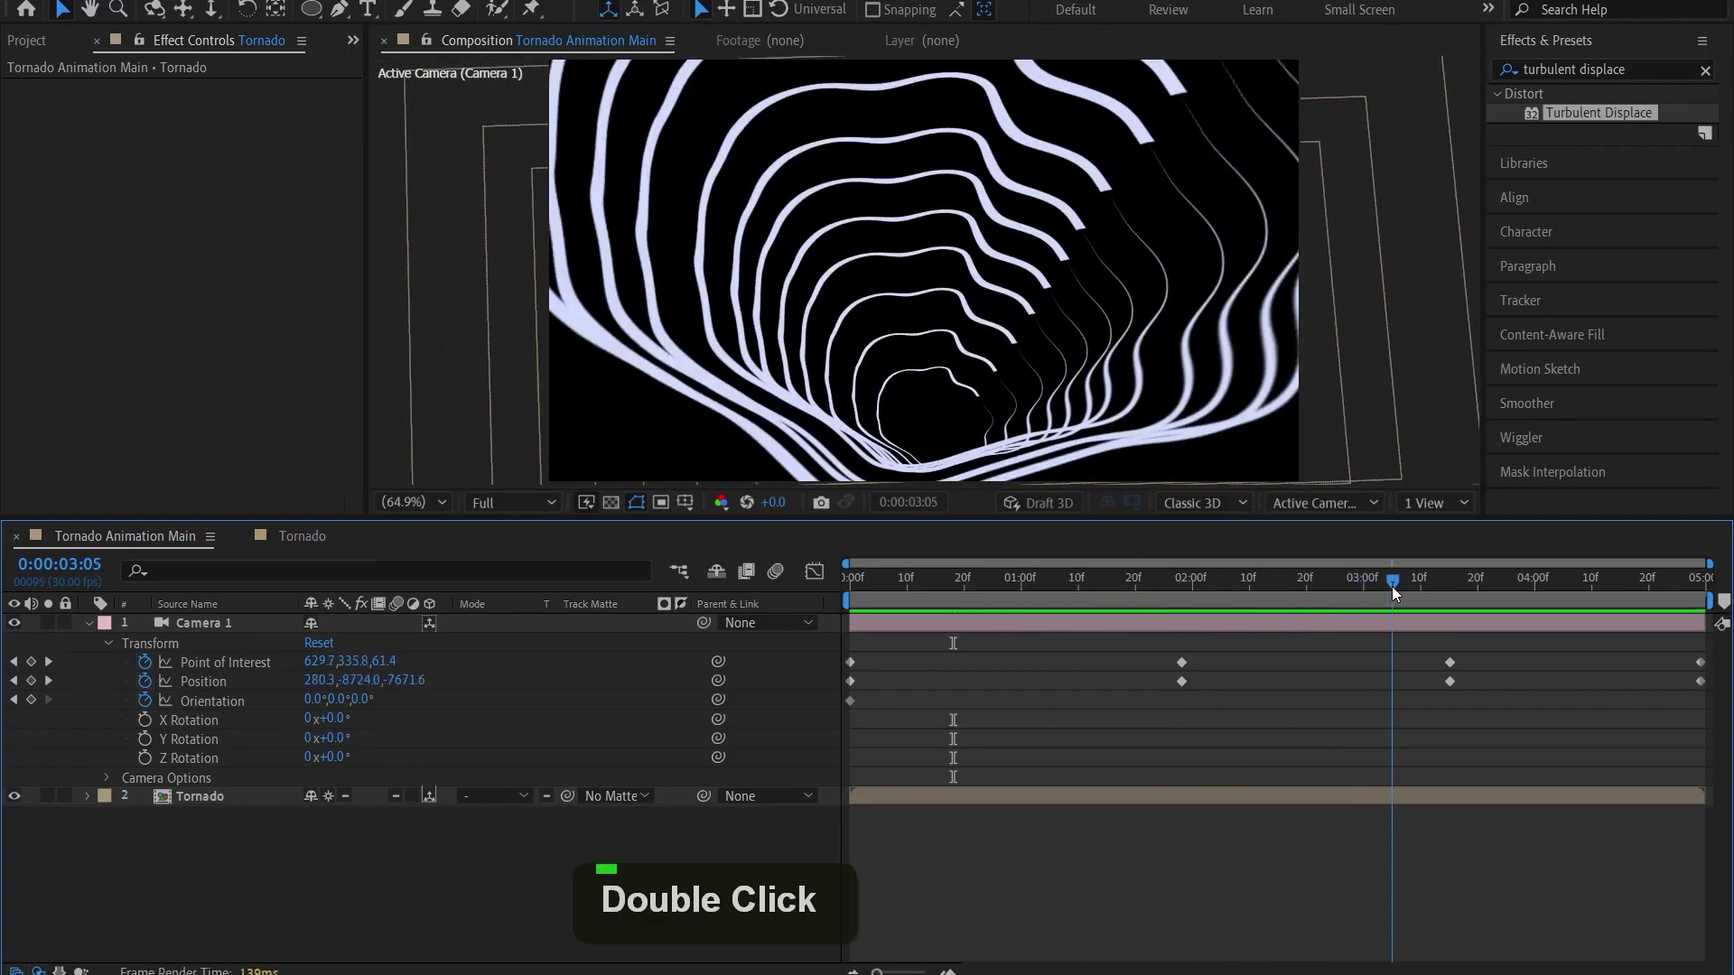
In the Tornado composition, slide the ring layers later by varying numbers of frames so their start times are randomly staggered
click(304, 537)
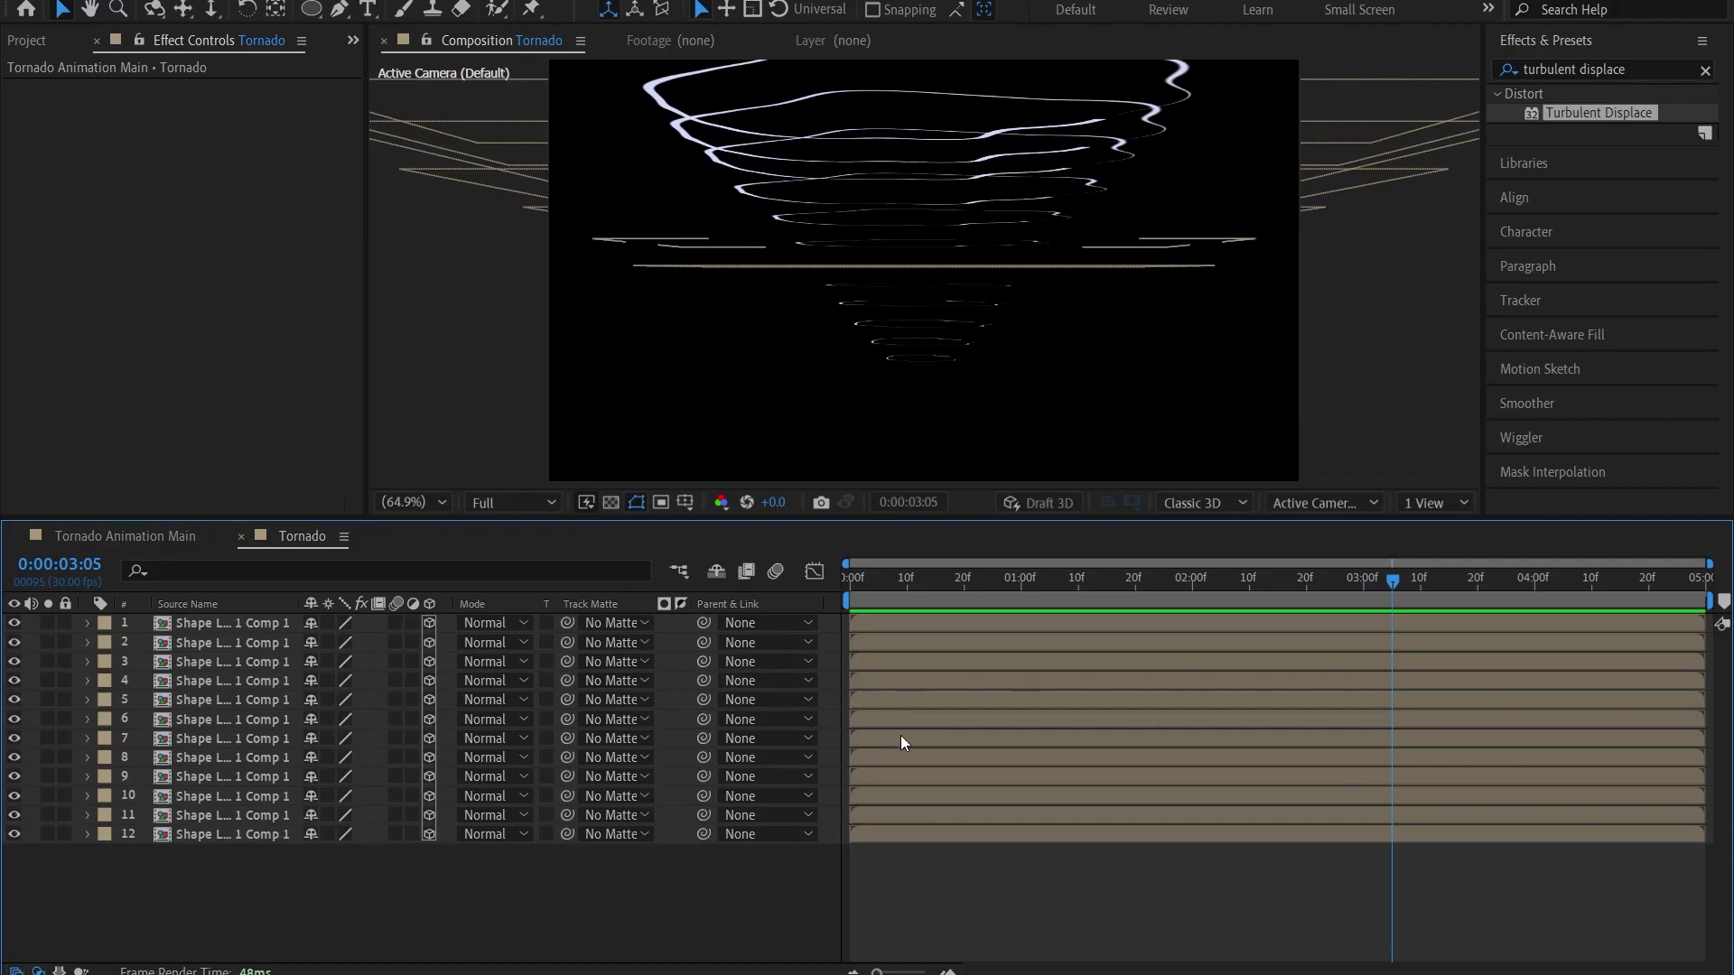
drag(956, 583, 991, 587)
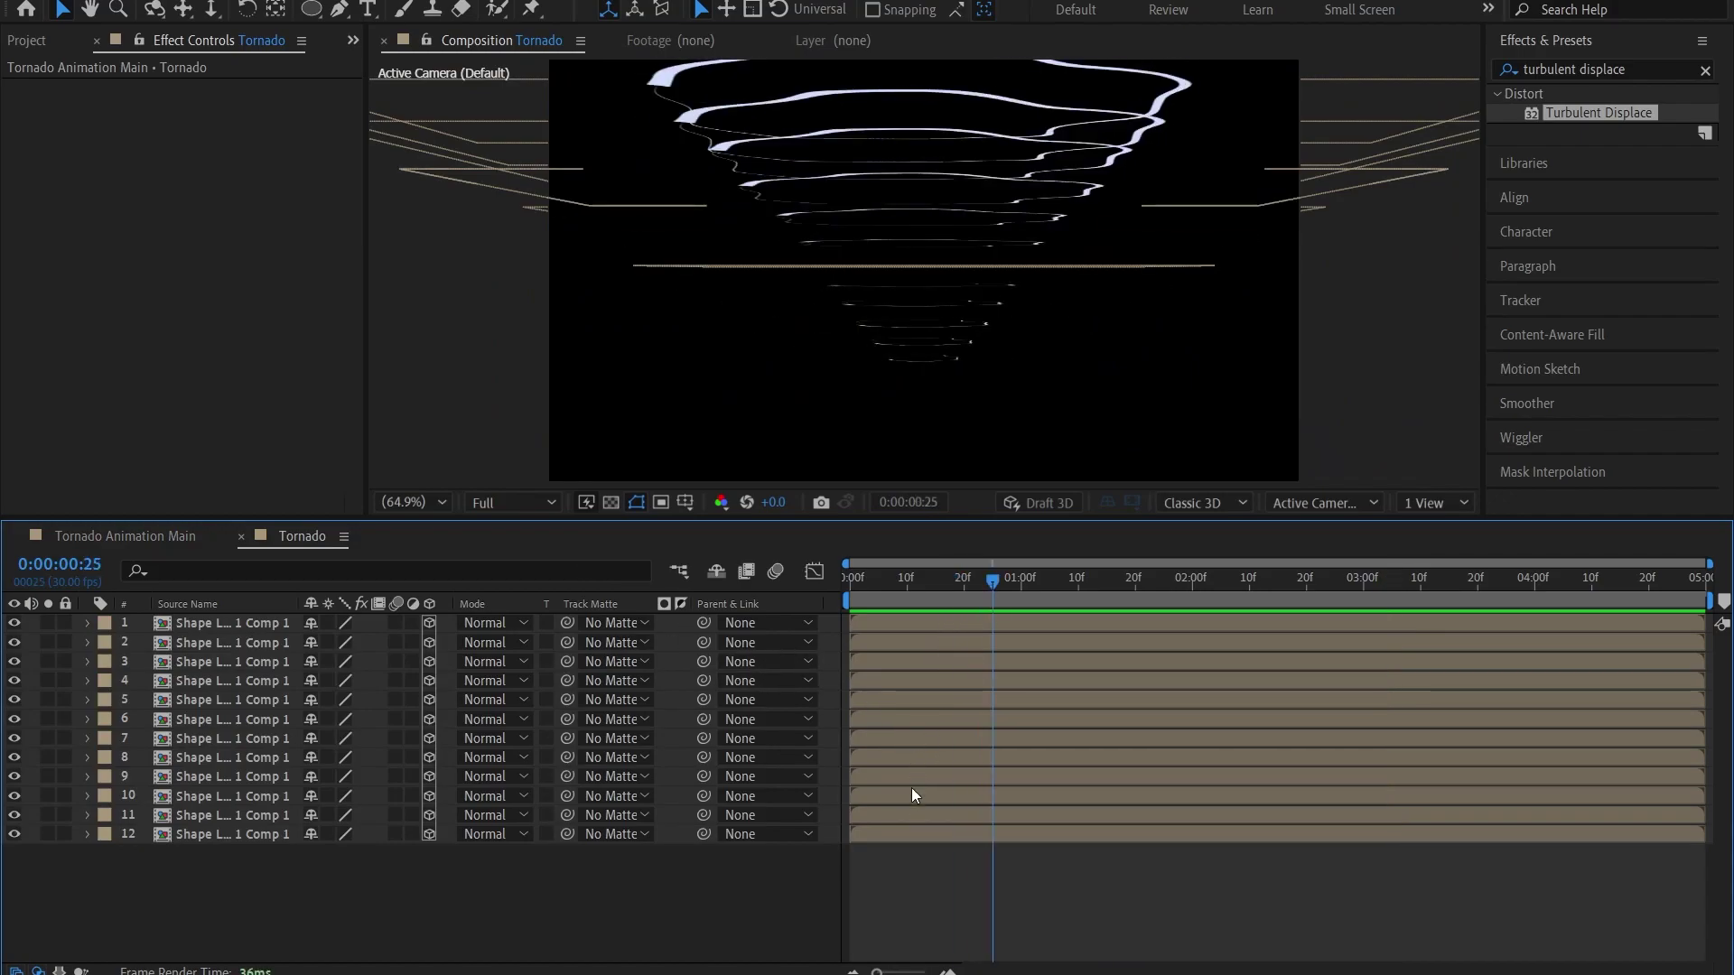
mouse_move(930, 831)
mouse_down()
mouse_move(968, 836)
mouse_move(940, 816)
mouse_move(1015, 799)
mouse_move(993, 756)
mouse_up()
drag(912, 587, 755, 605)
drag(854, 581, 866, 586)
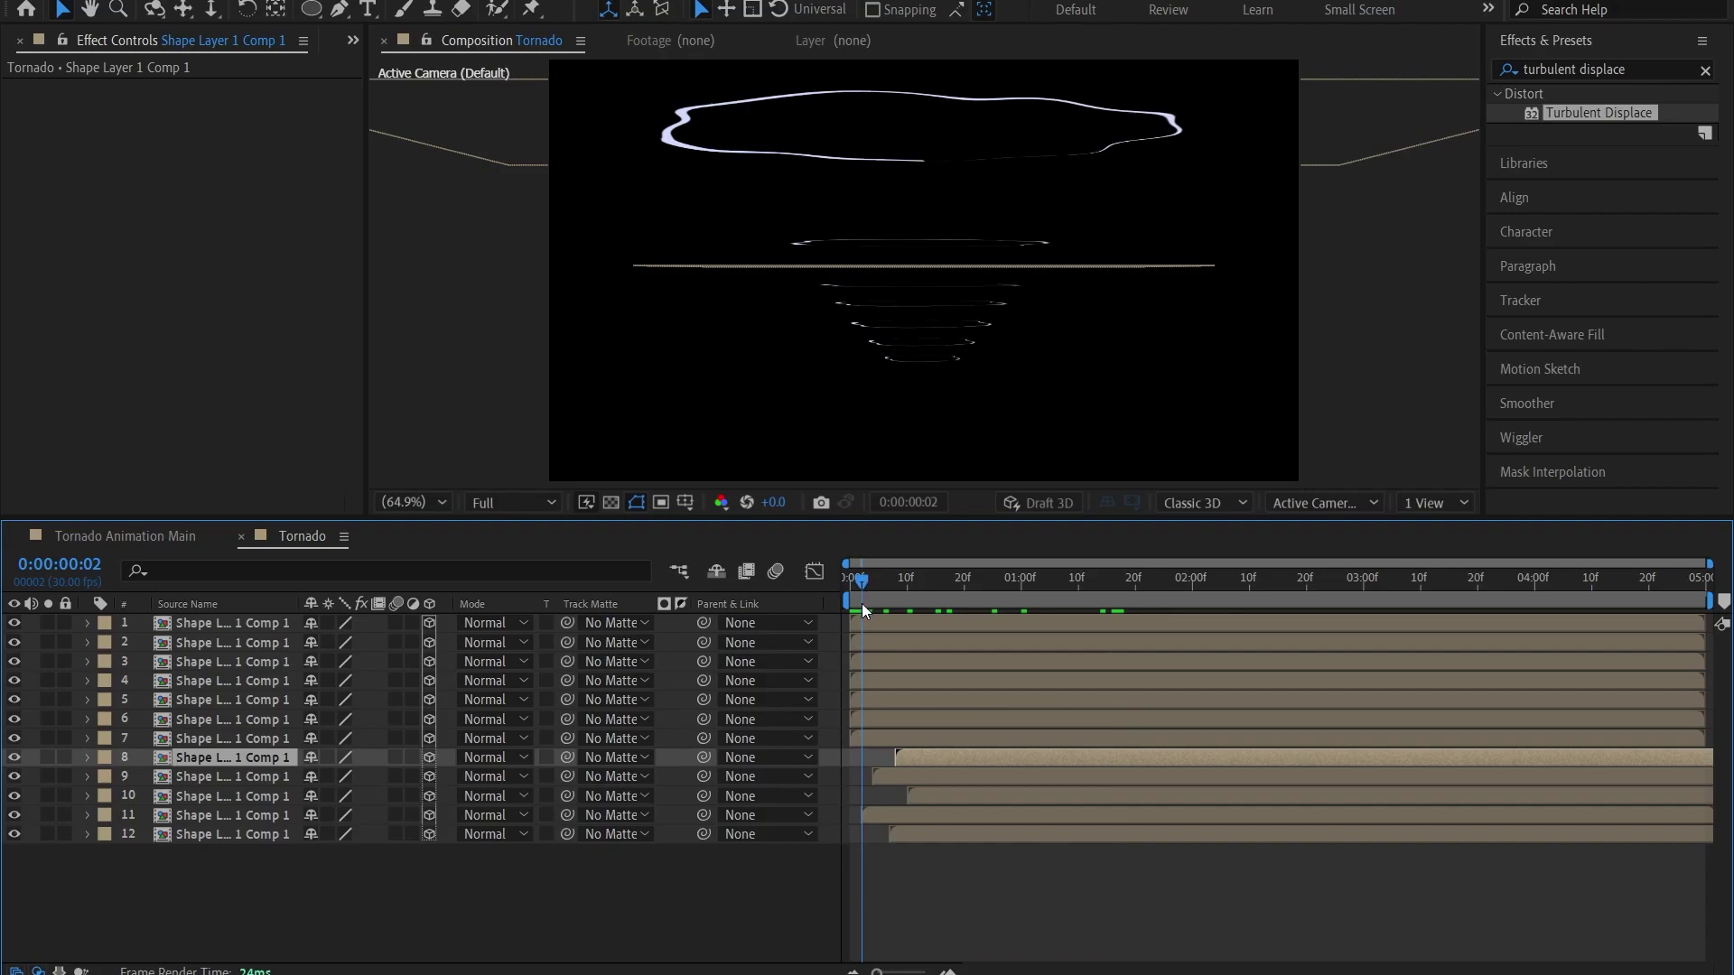
drag(863, 579, 946, 608)
drag(898, 742, 978, 625)
click(956, 679)
drag(1078, 961, 978, 625)
click(956, 634)
Shift all twelve ring layers about two frames earlier so the earliest starts at 0:00:00:00, and preview the result
shift+click(935, 836)
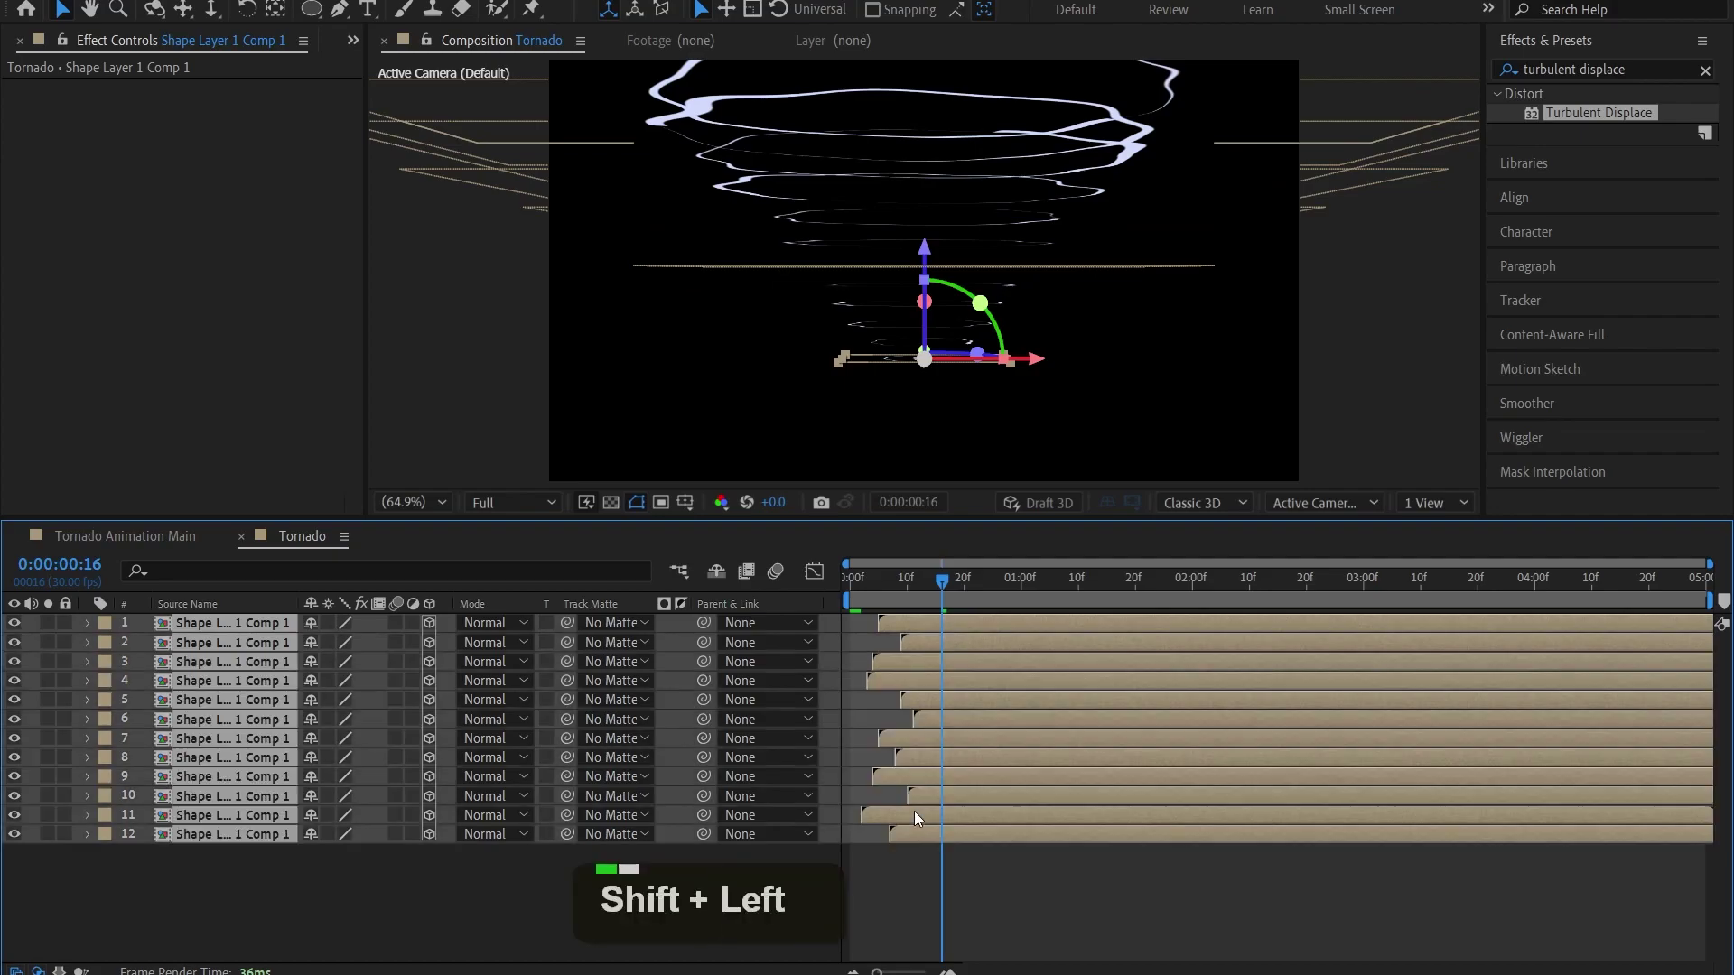
drag(906, 809, 902, 809)
key(F2)
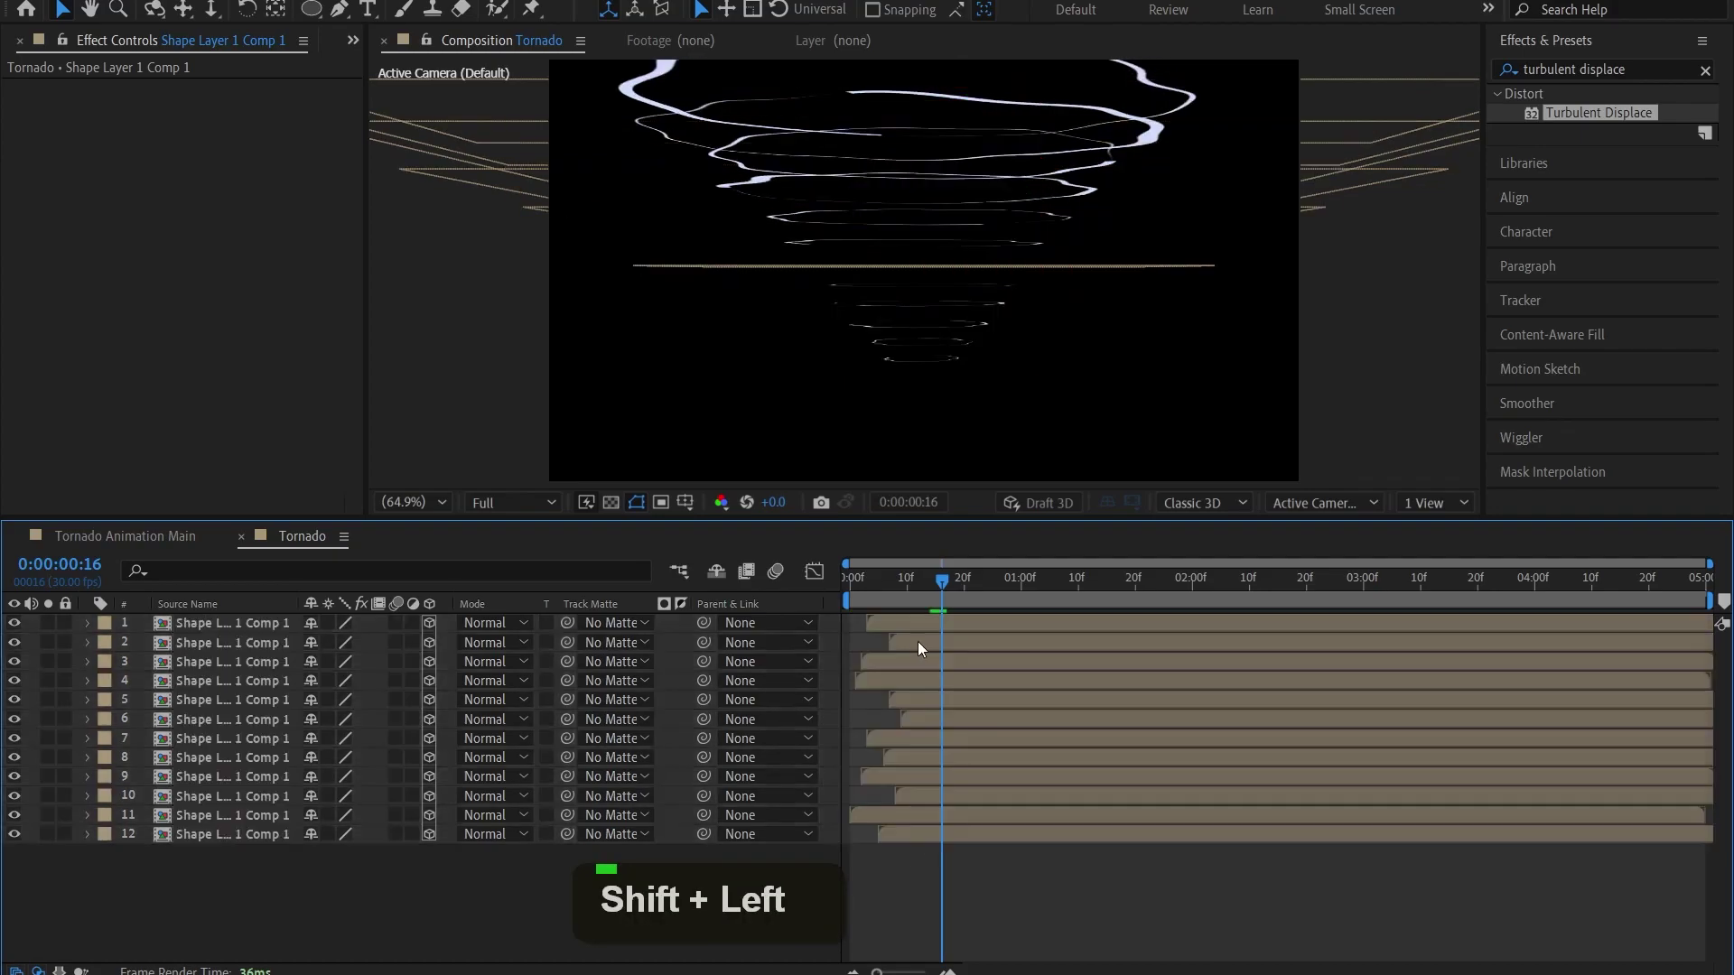
click(895, 578)
key(space)
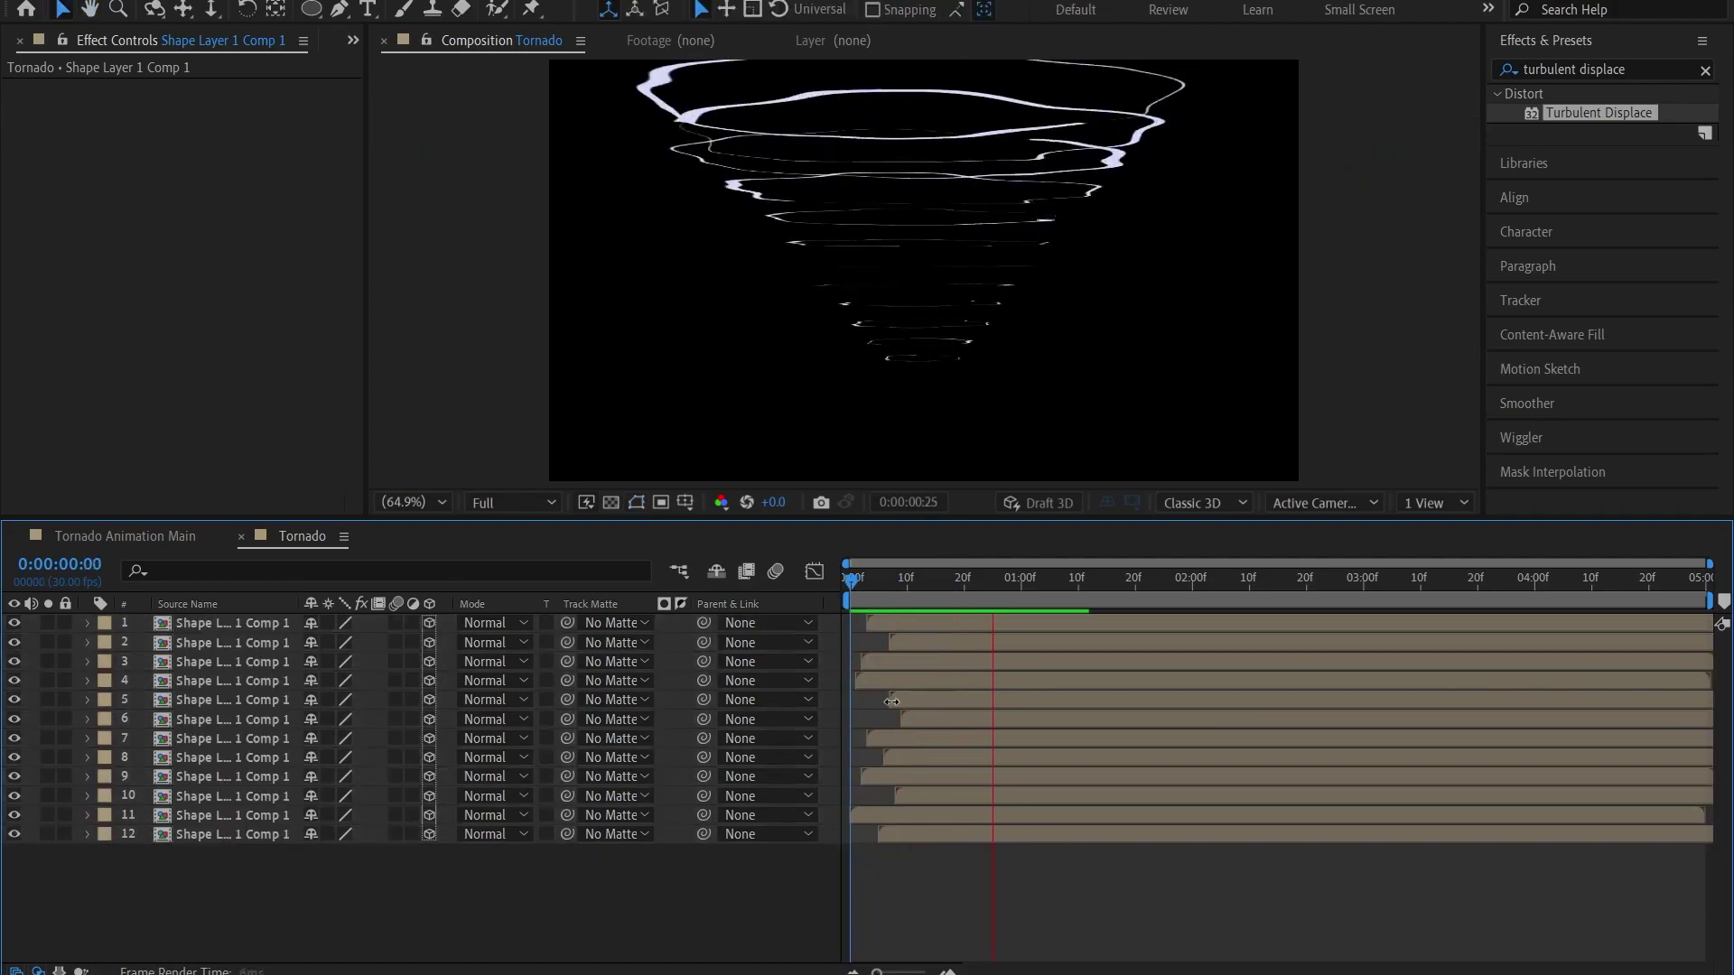
key(space)
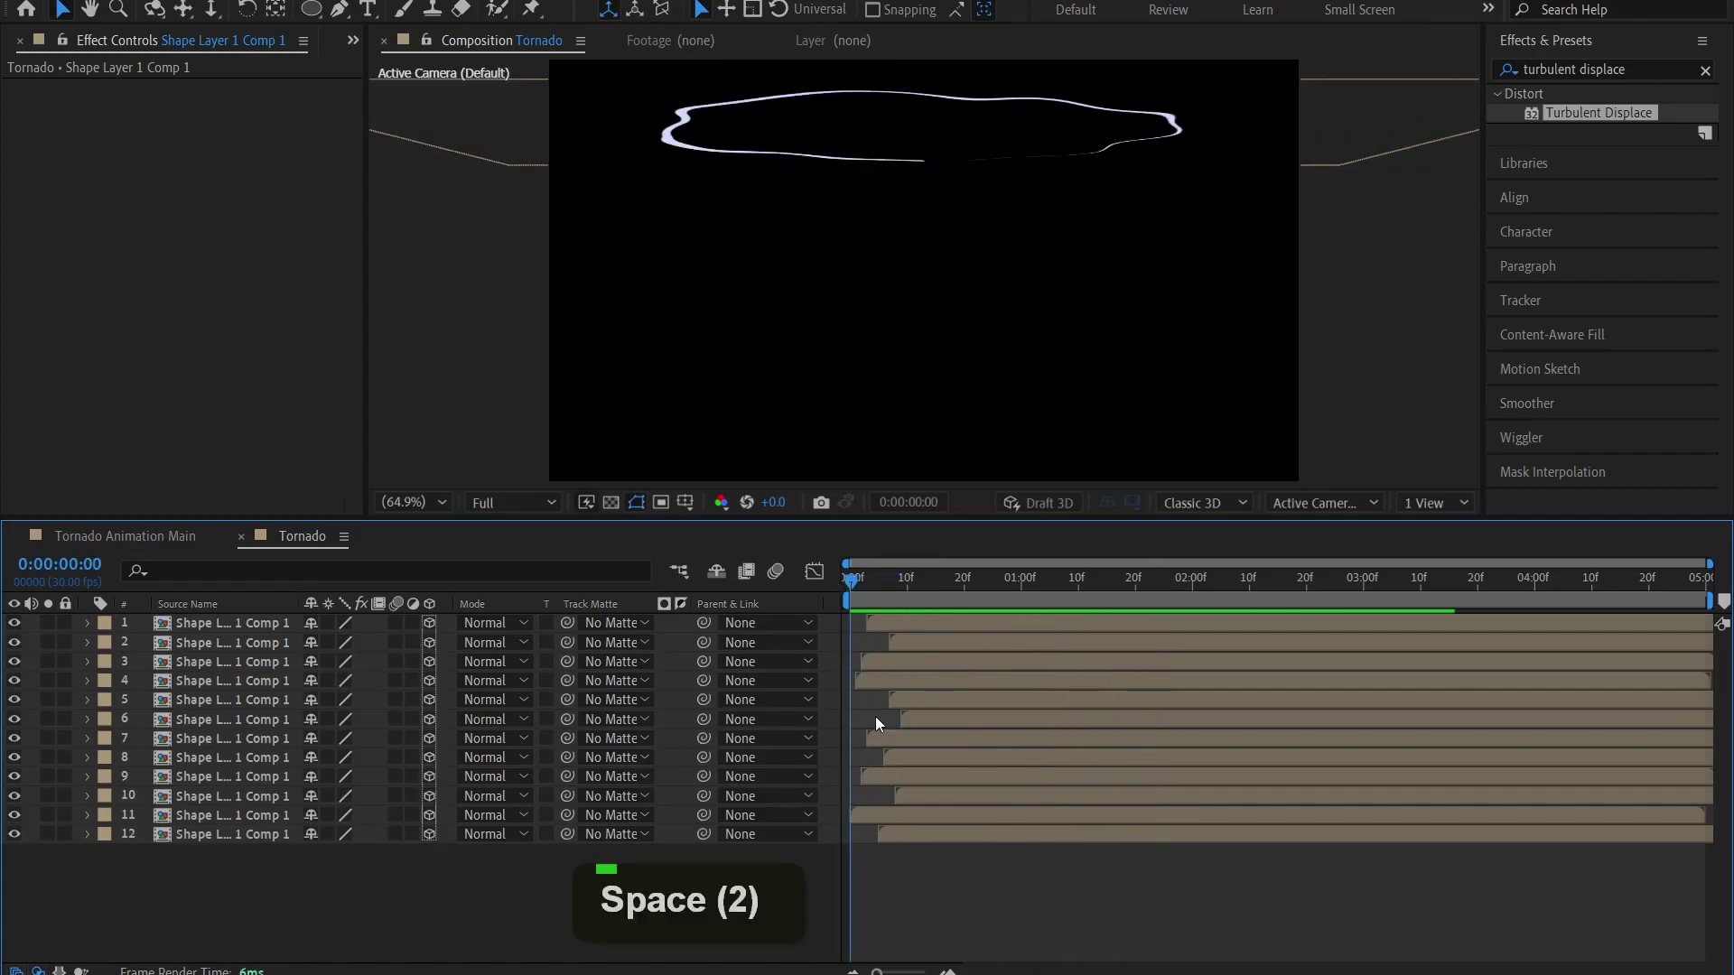
Move layer 11 about three frames later so it no longer starts at the first frame
click(865, 817)
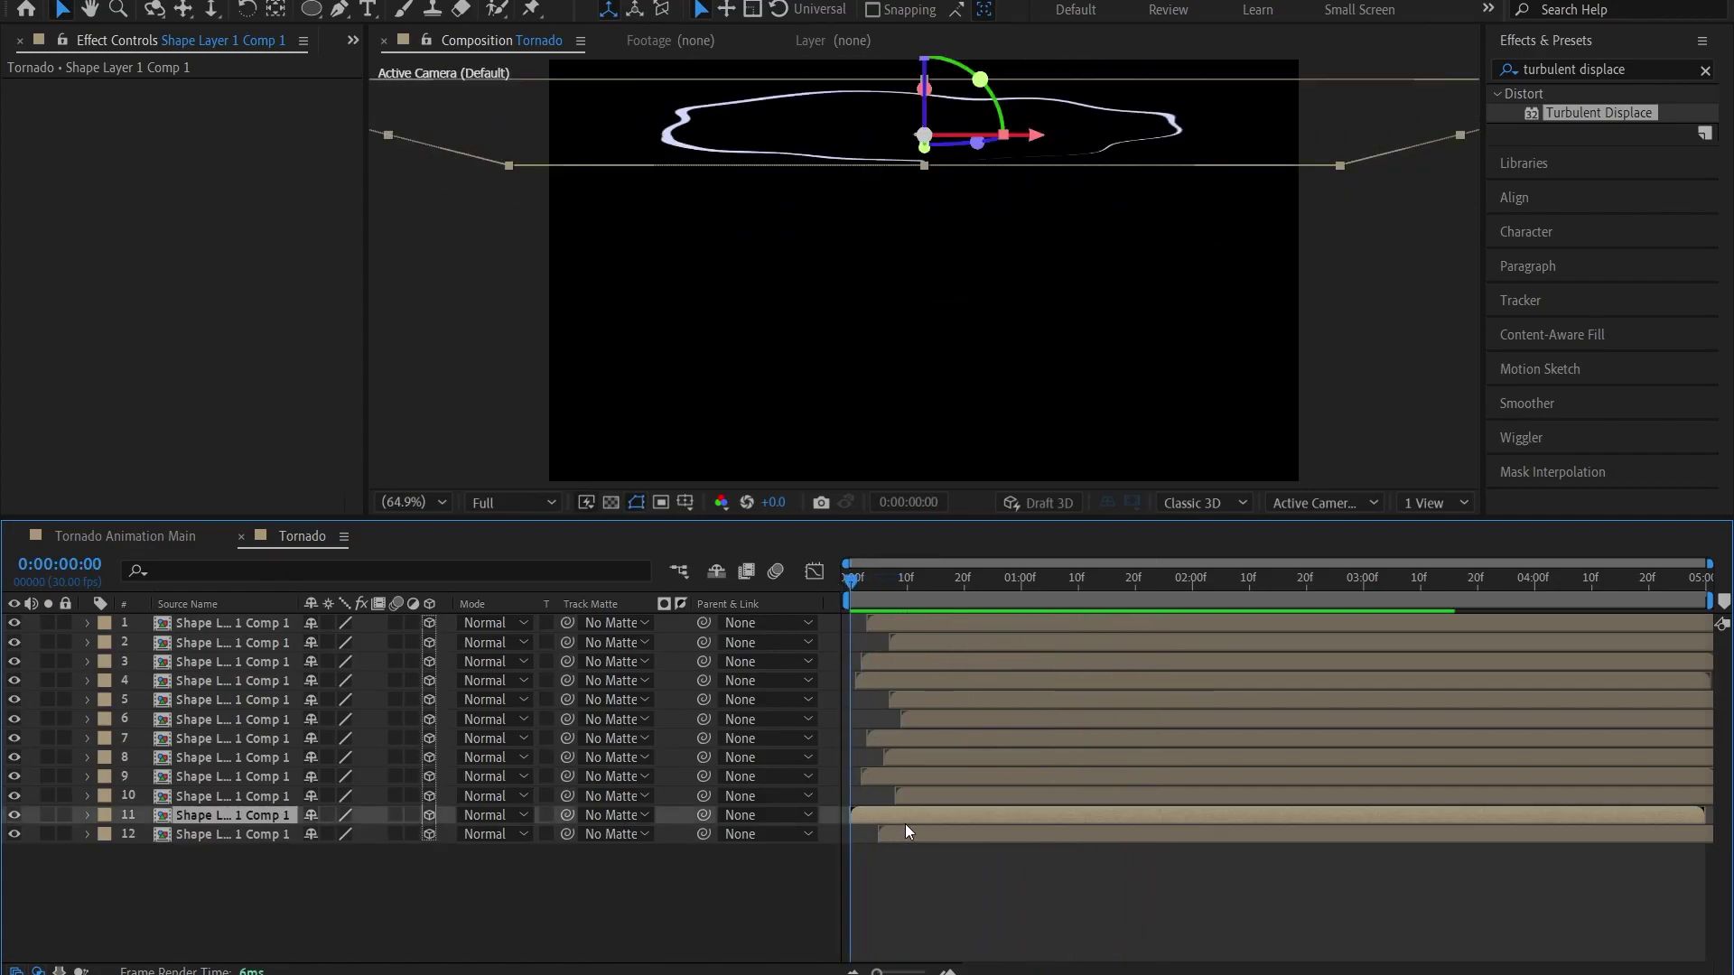
drag(908, 820, 917, 820)
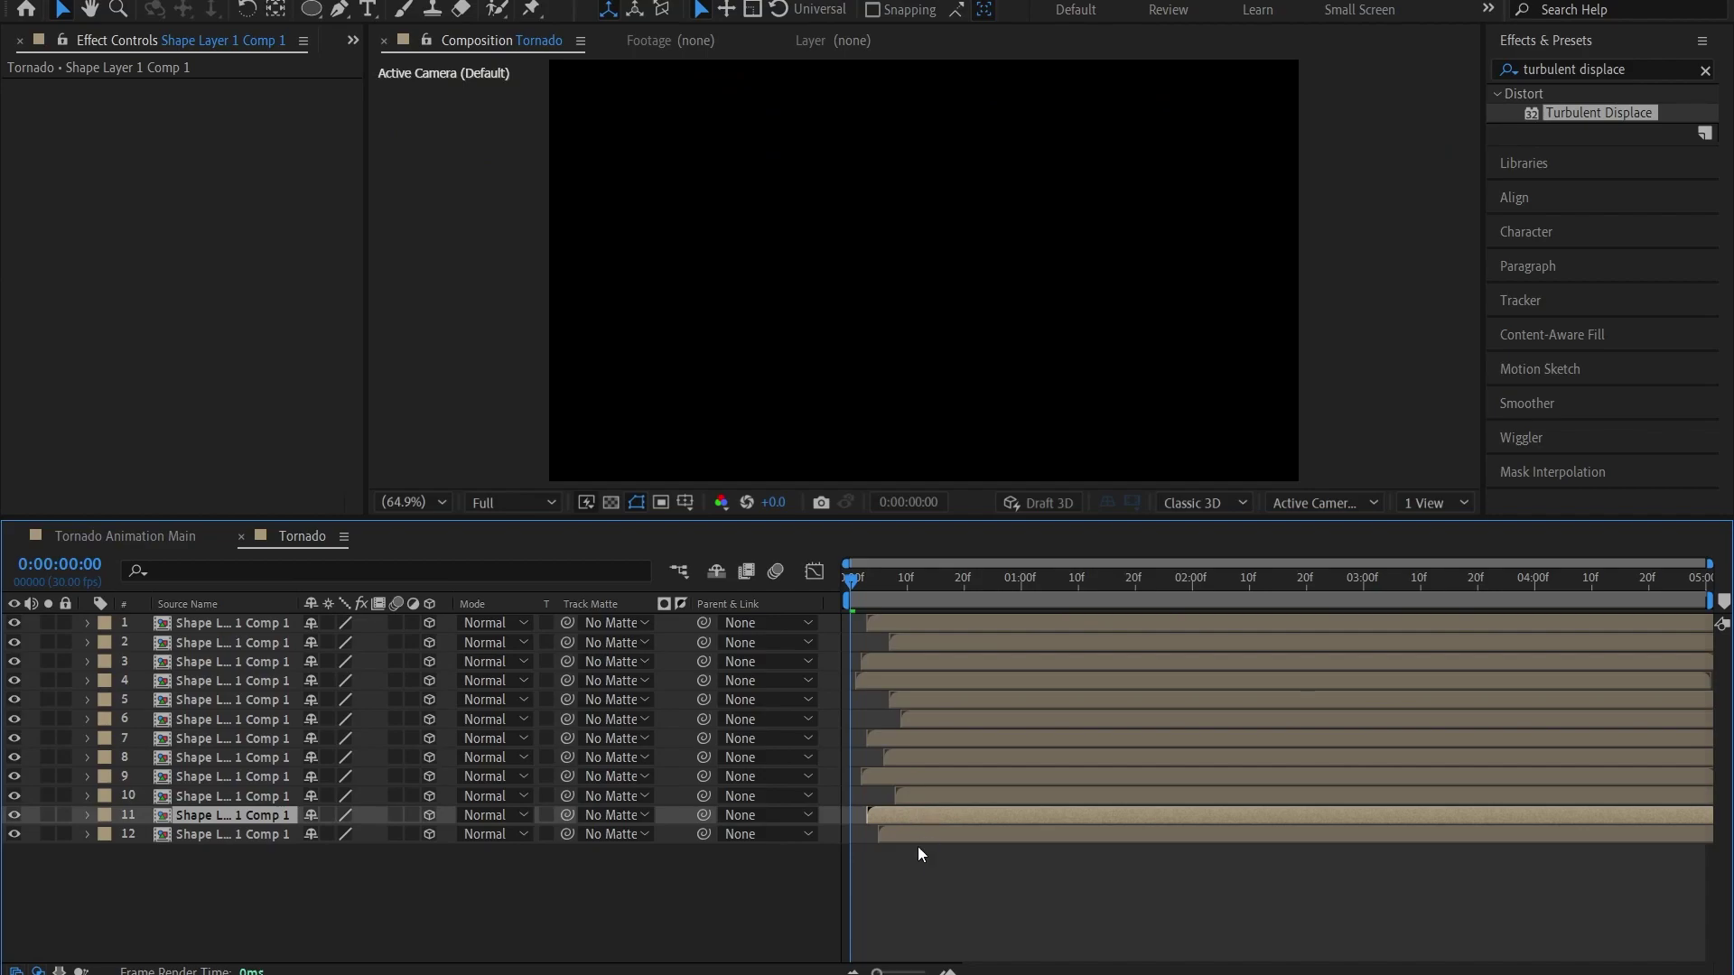
click(919, 853)
Preview the staggered rings in the Tornado composition and in Tornado Animation Main
key(space)
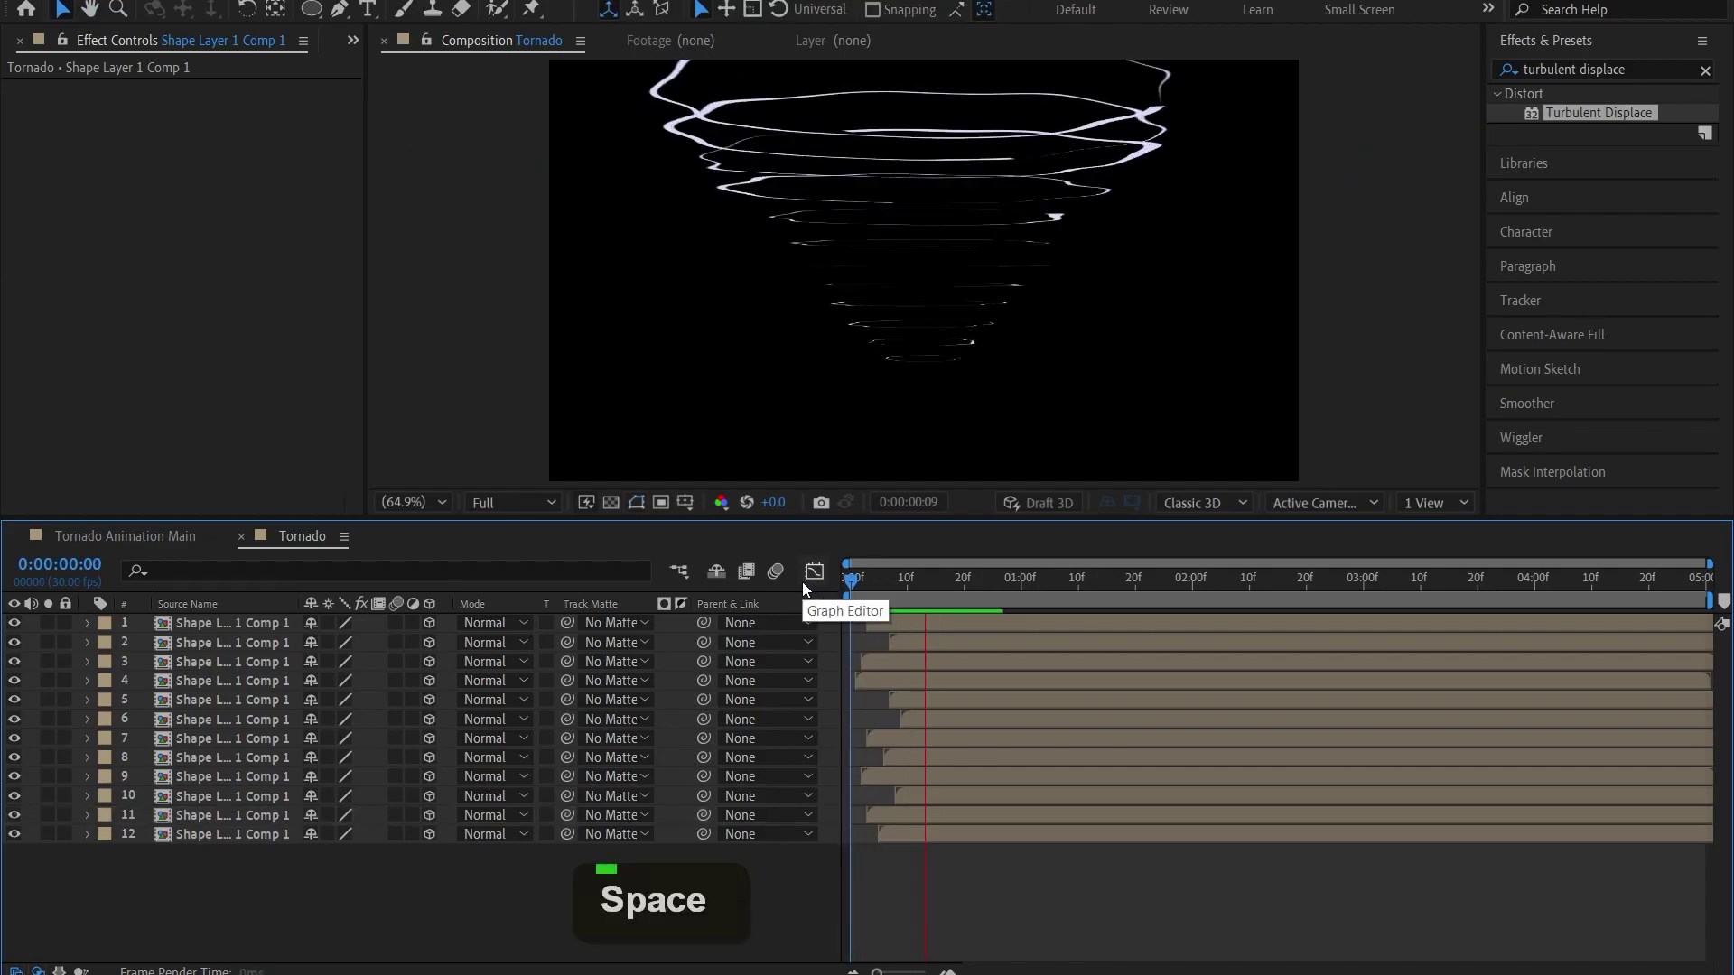
key(space)
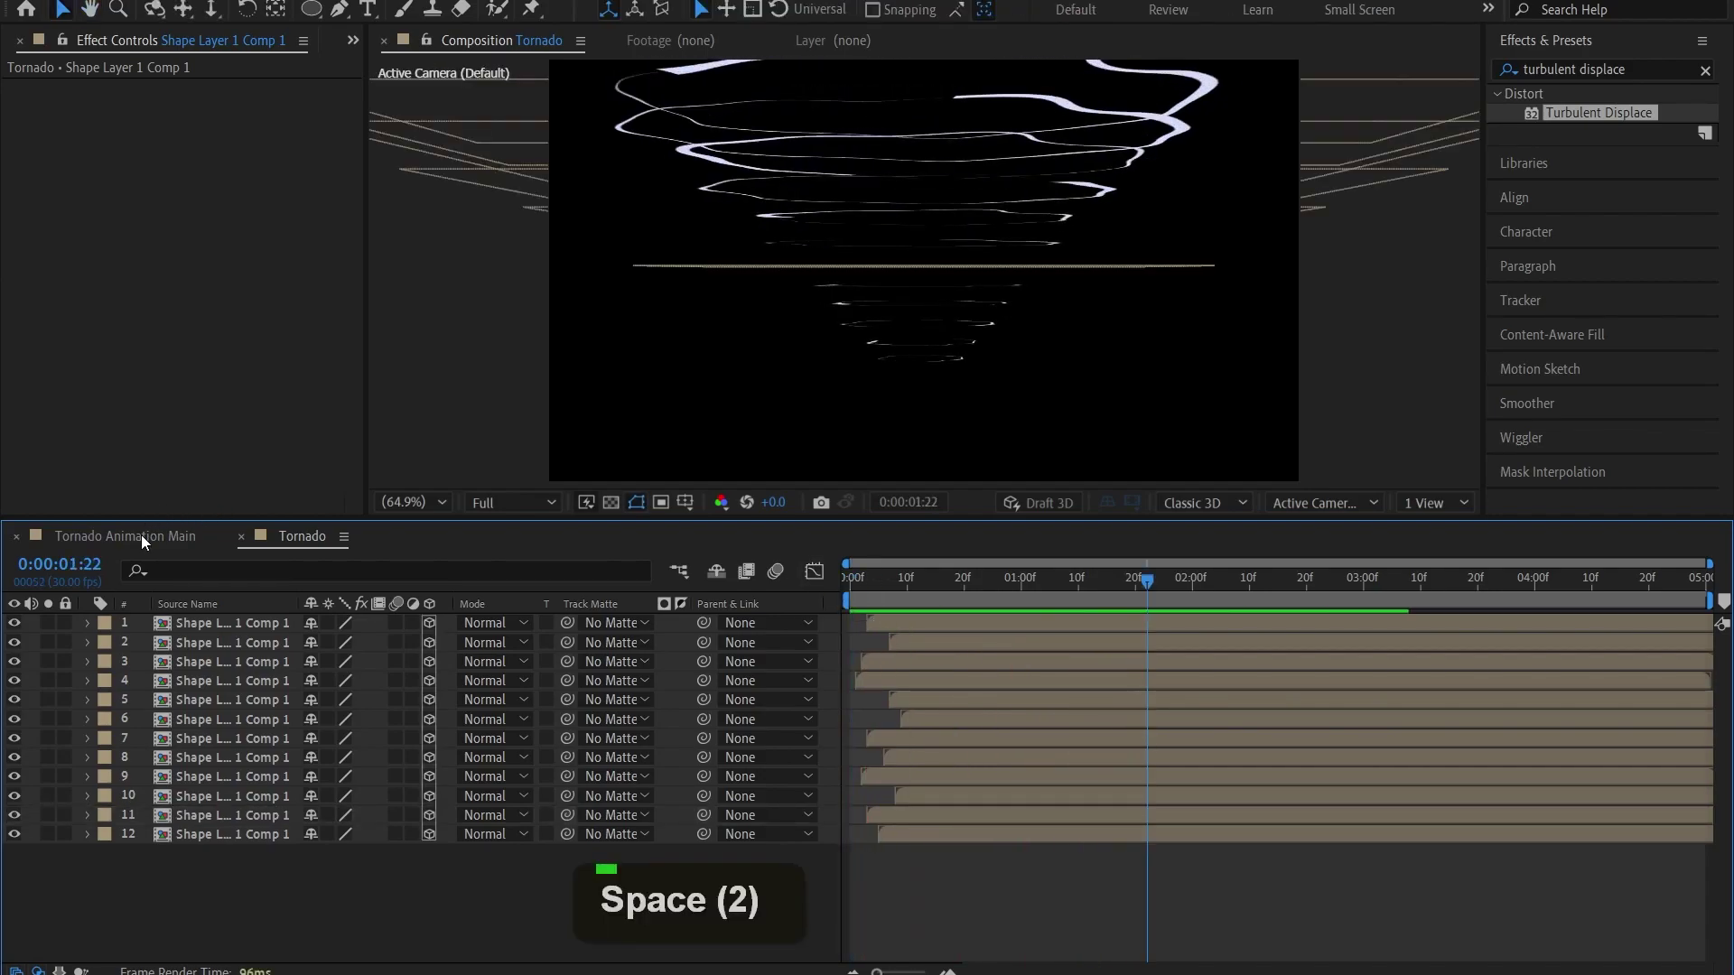
click(135, 537)
key(space)
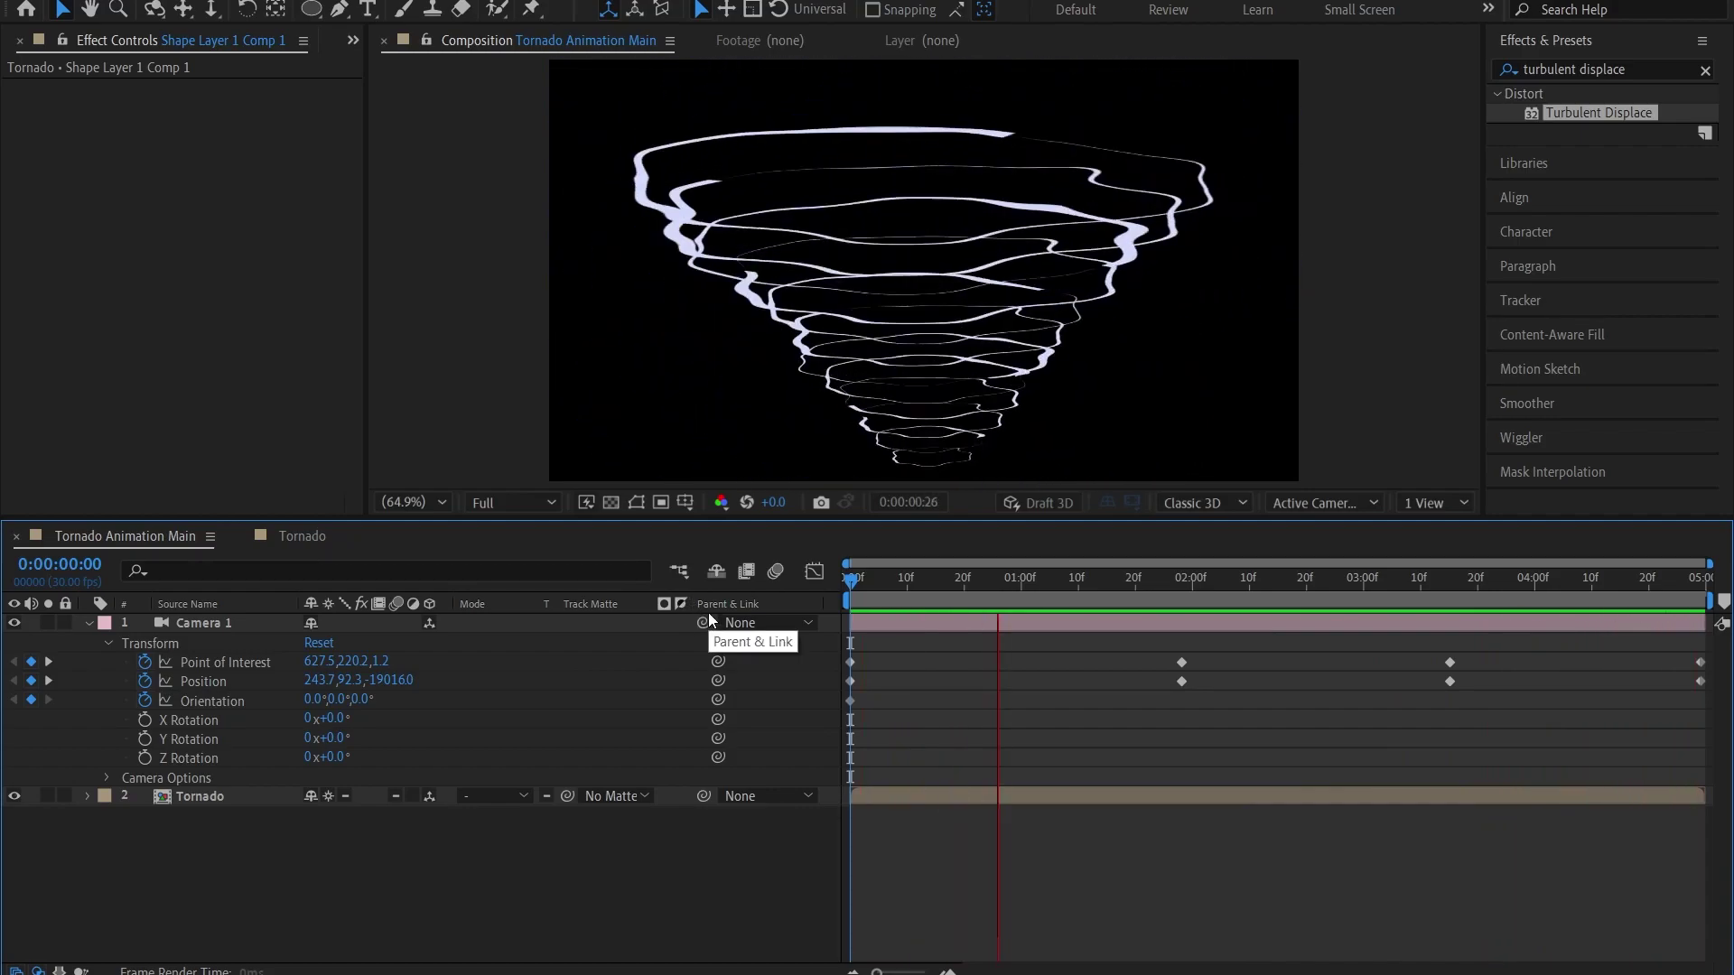
key(space)
In the Tornado composition, apply the Fill effect to layer 1, keeping its red FF0000 color
click(302, 536)
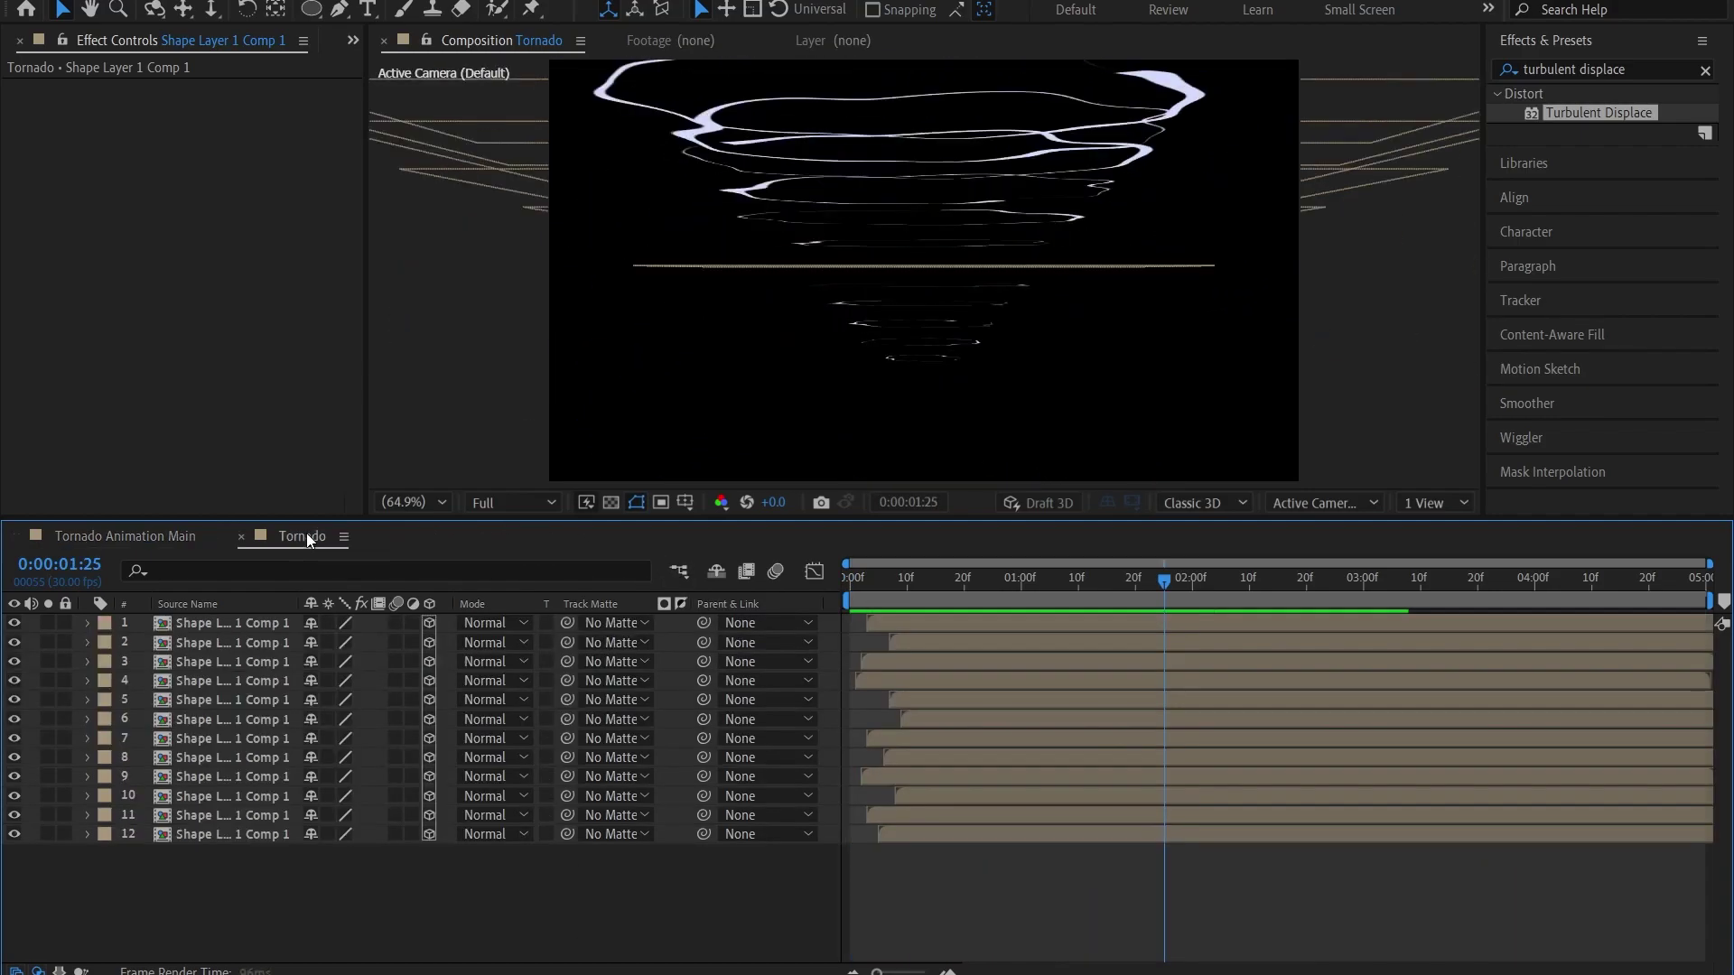
drag(883, 589, 872, 589)
click(241, 620)
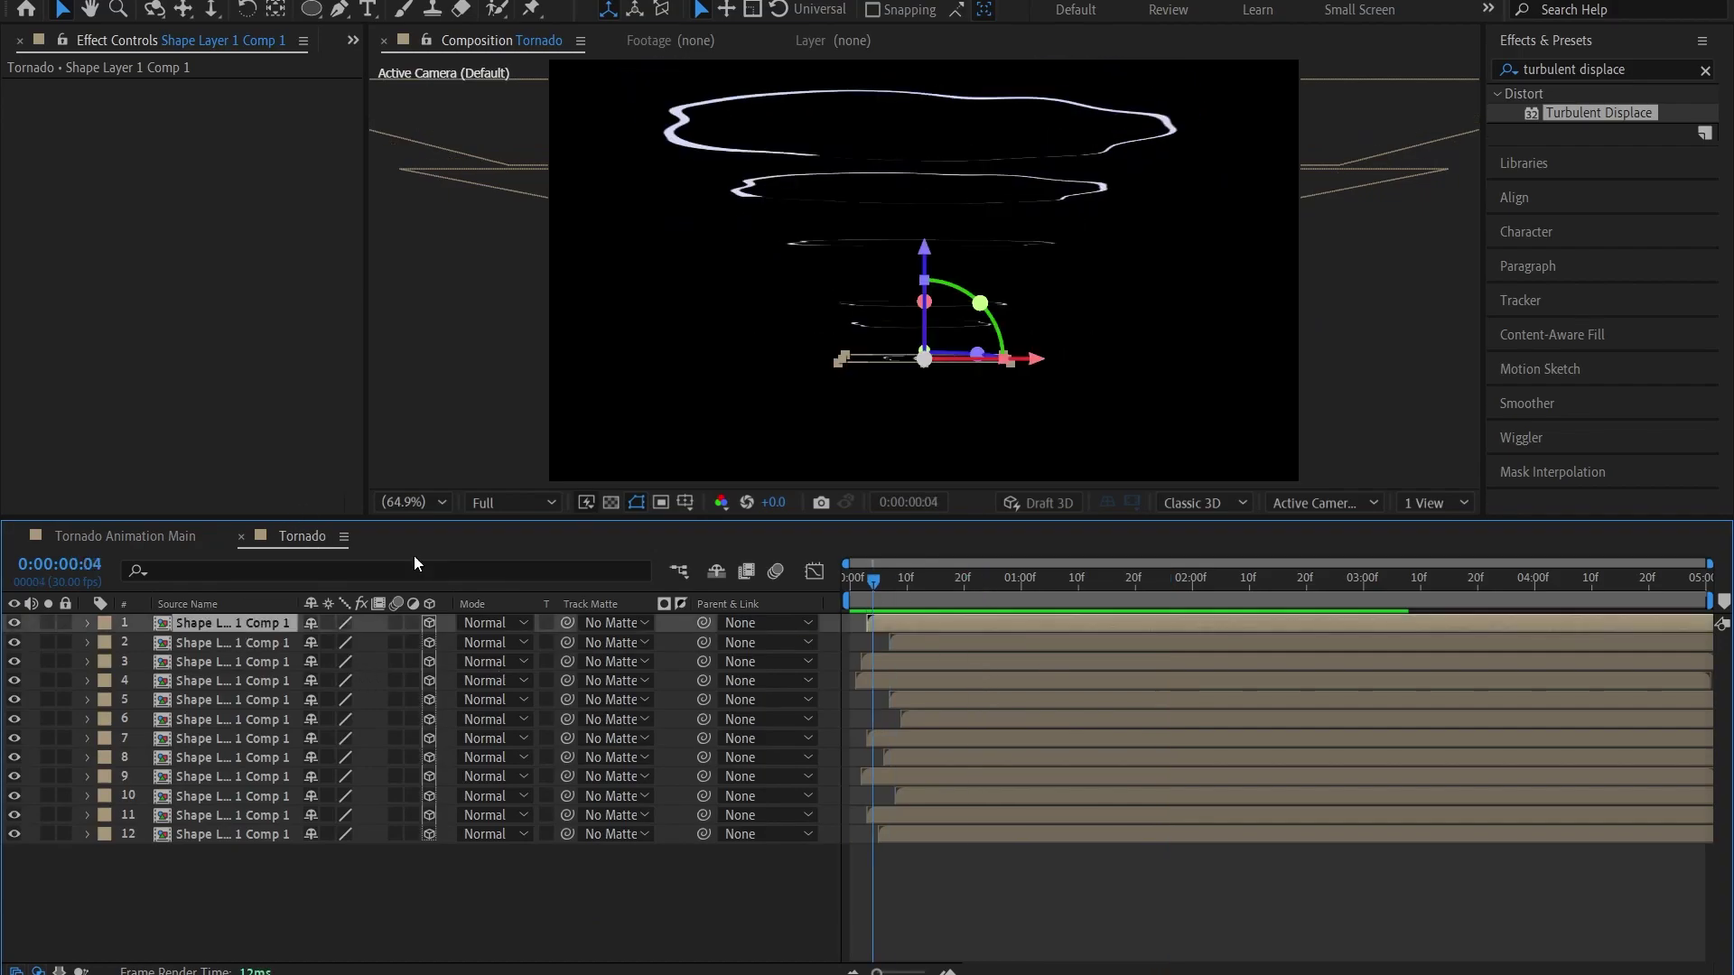
click(1625, 69)
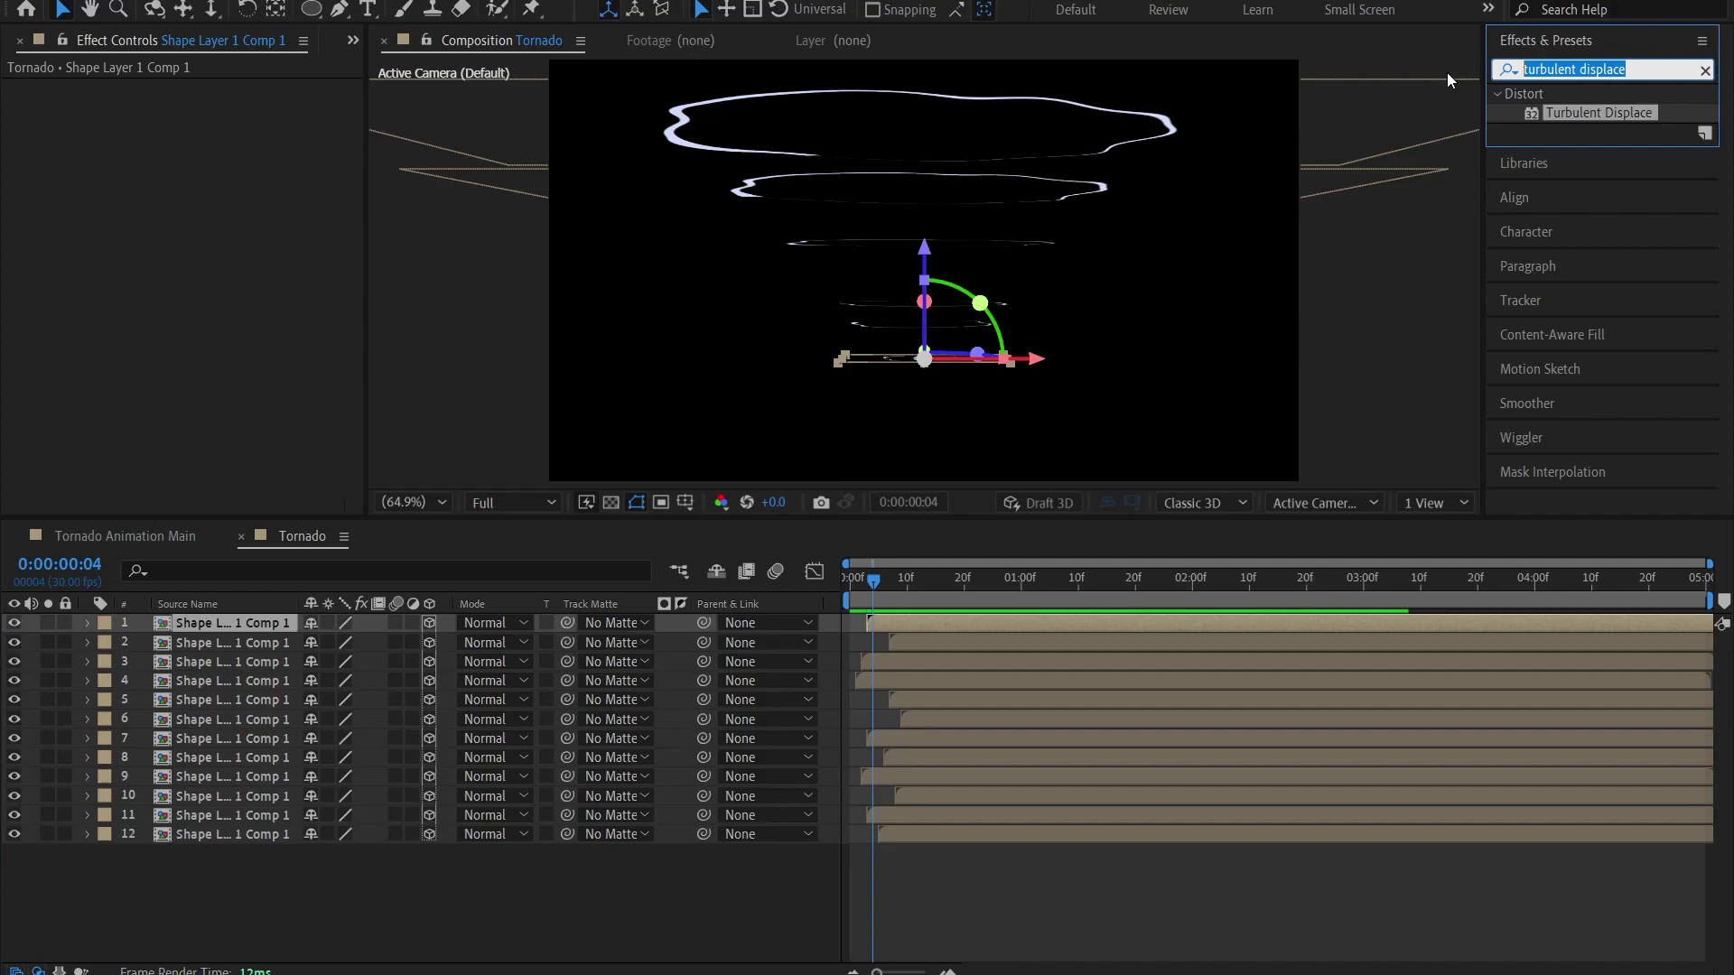
text(fill)
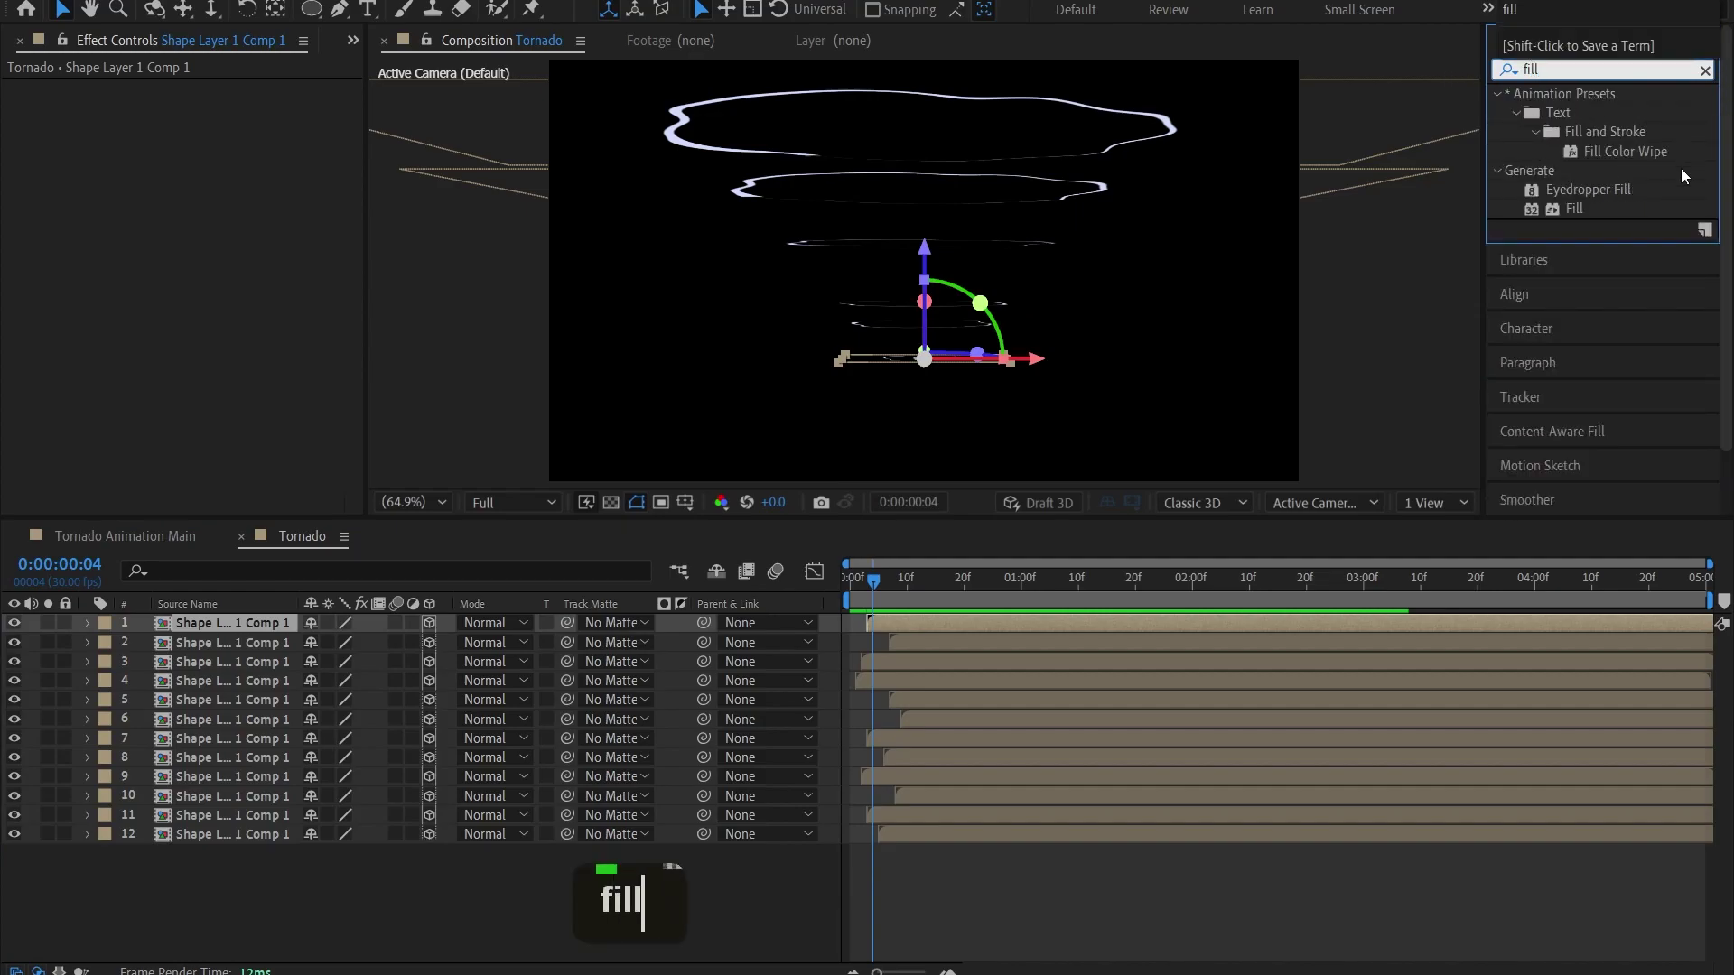
double_click(1576, 208)
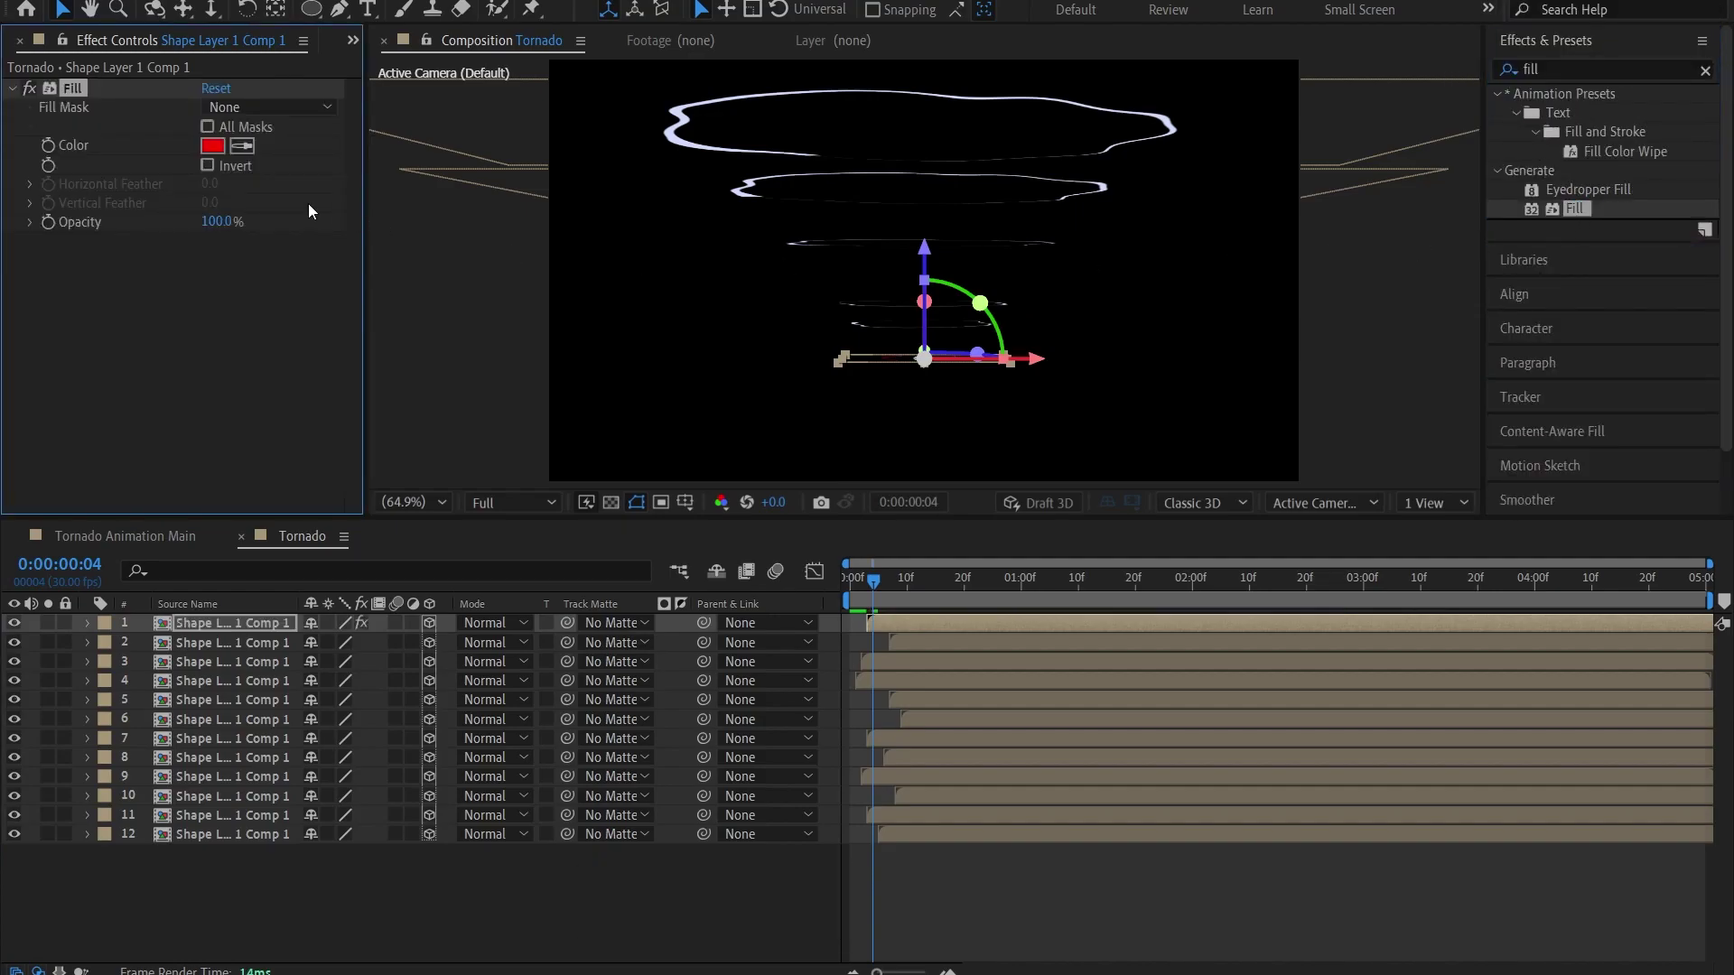
click(212, 145)
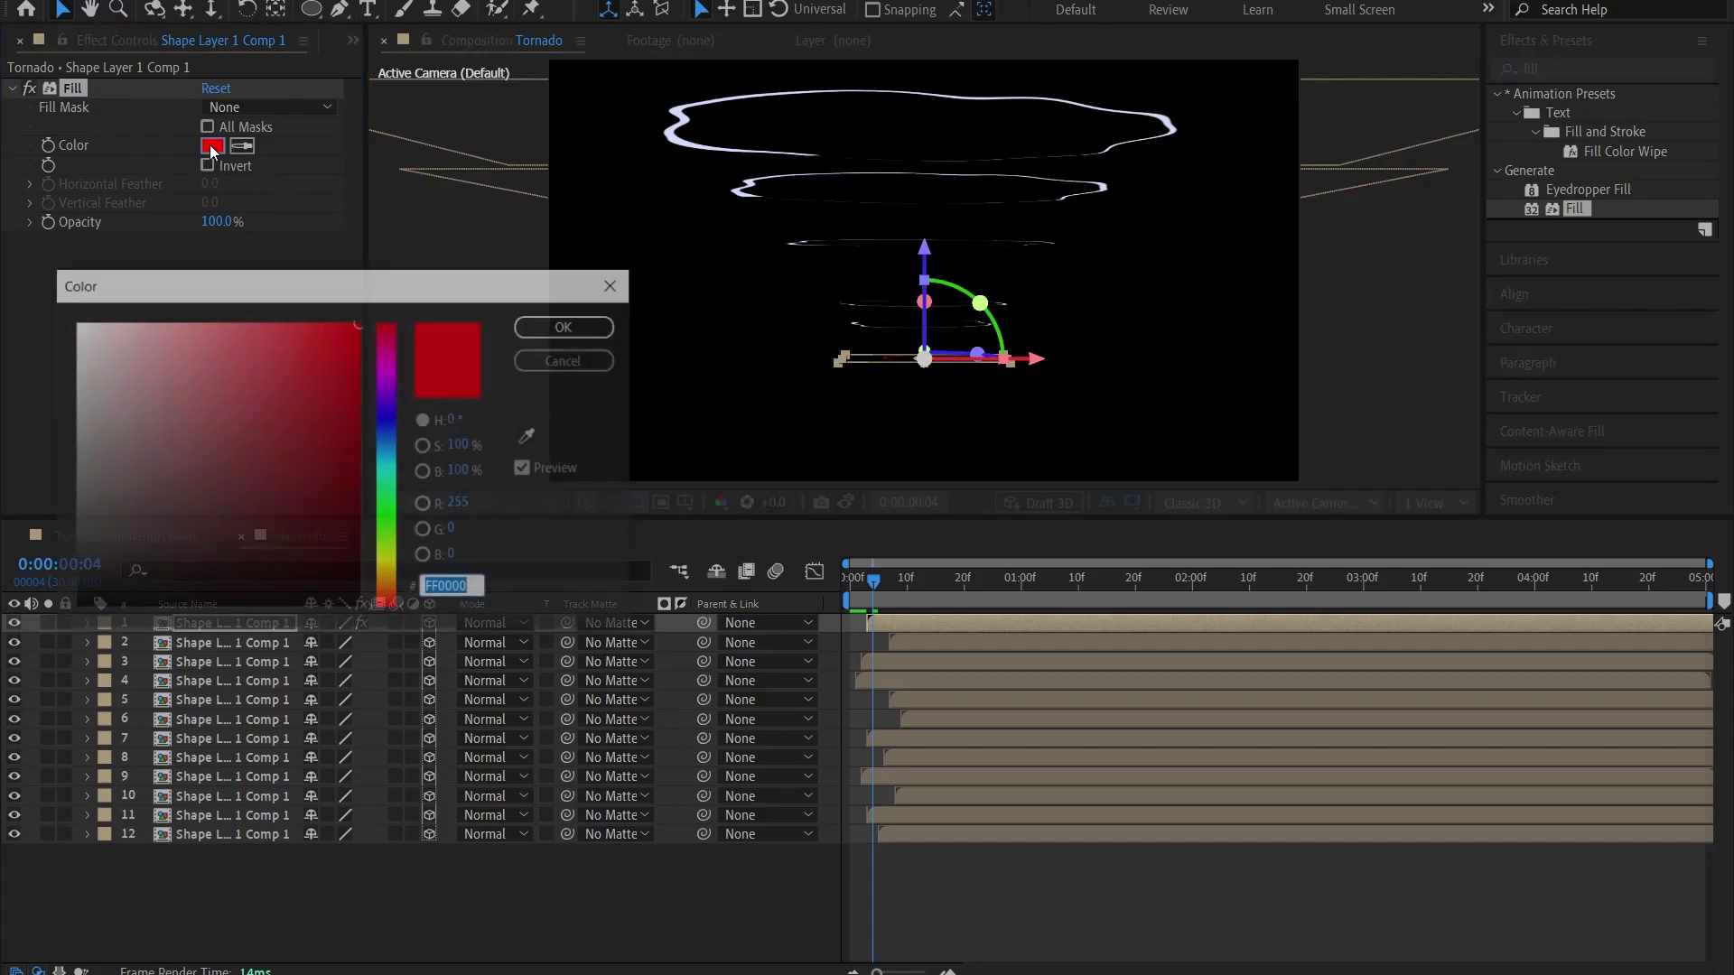
click(545, 327)
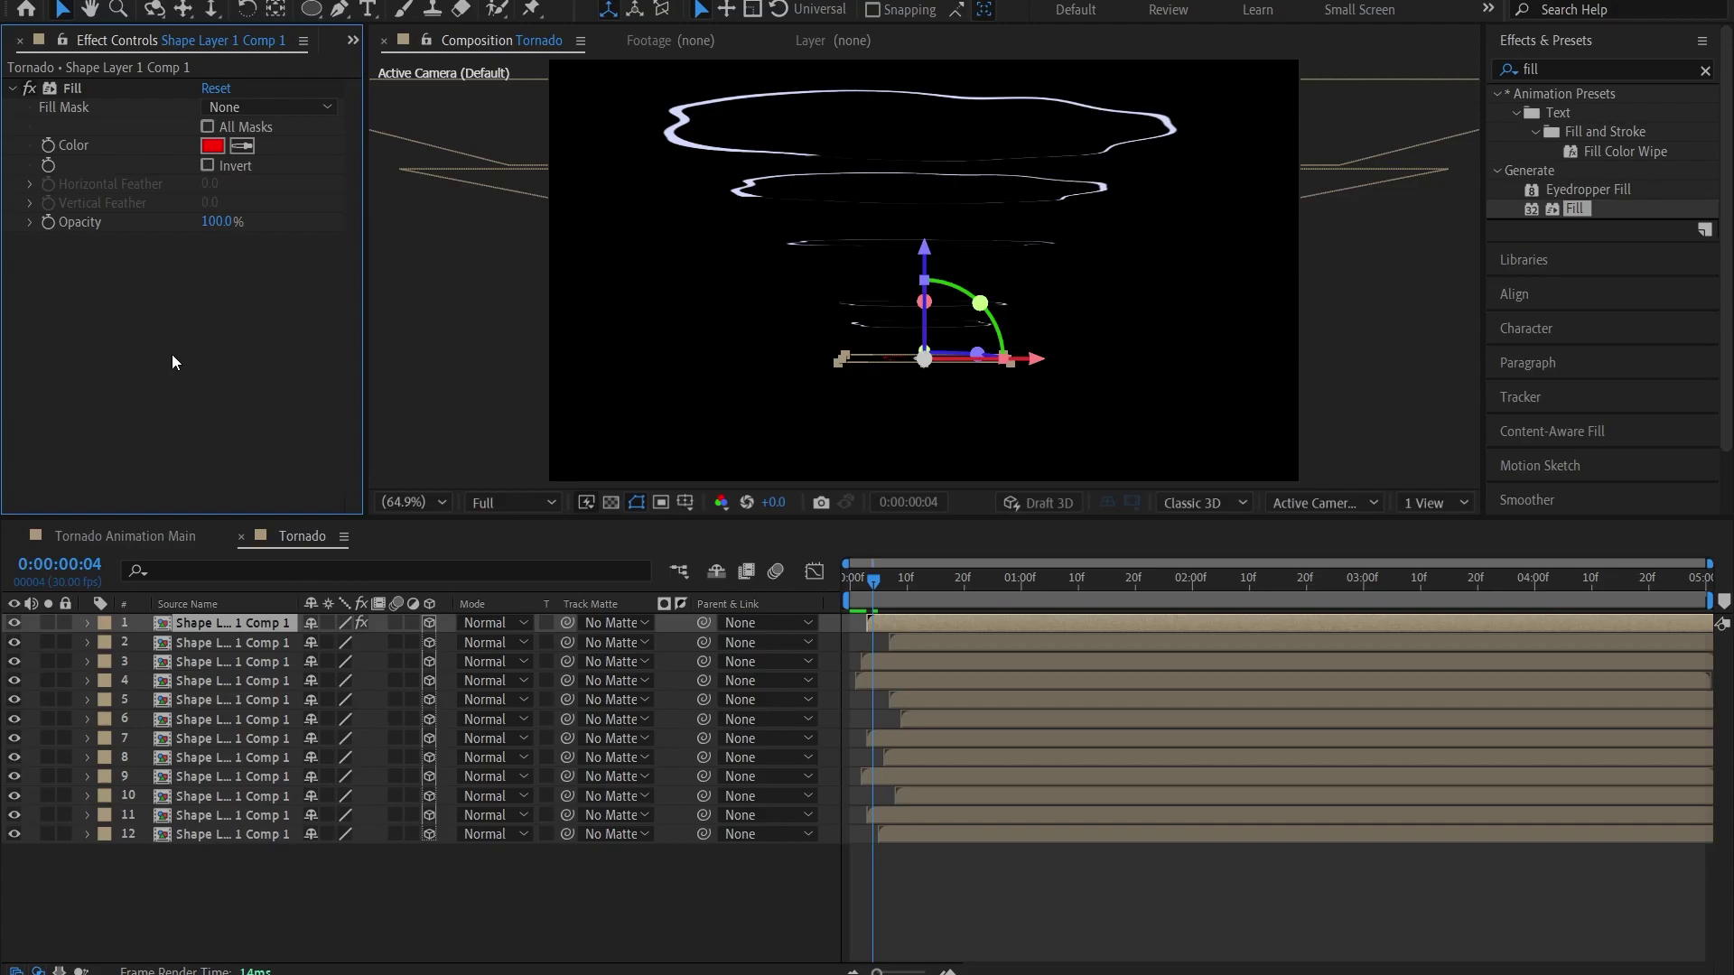
Copy the red Fill effect from layer 1 to layers 6, 11 and 2 in the Tornado composition
click(72, 89)
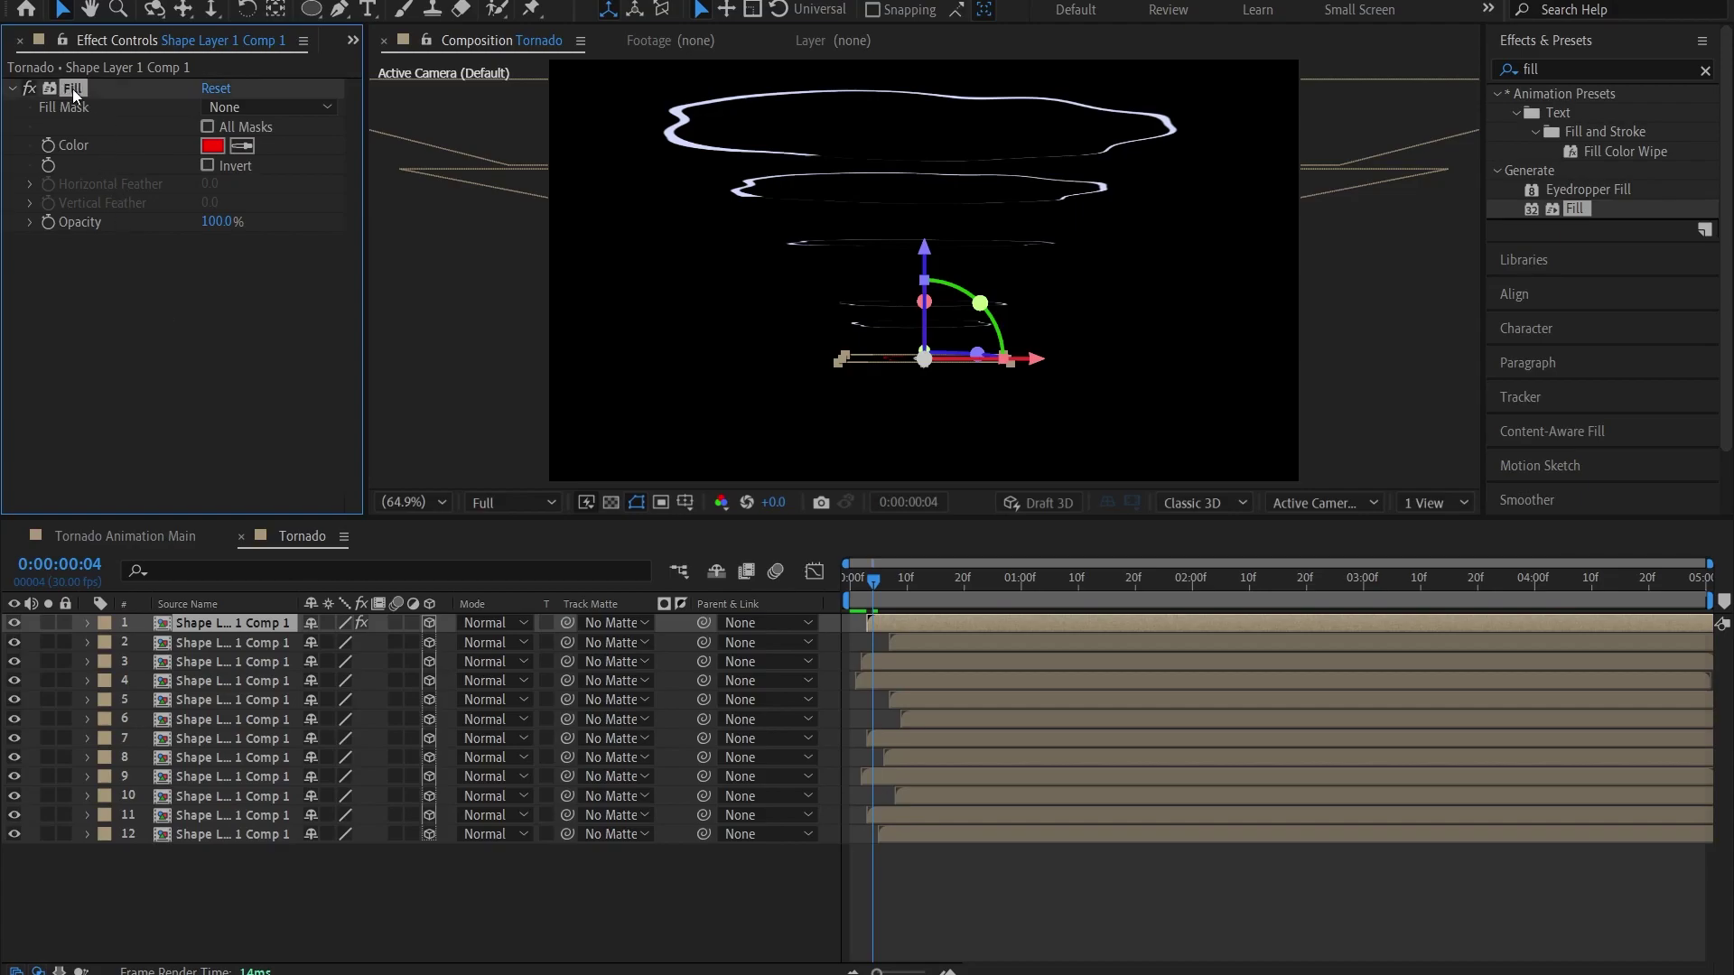
key(ctrl)
click(258, 719)
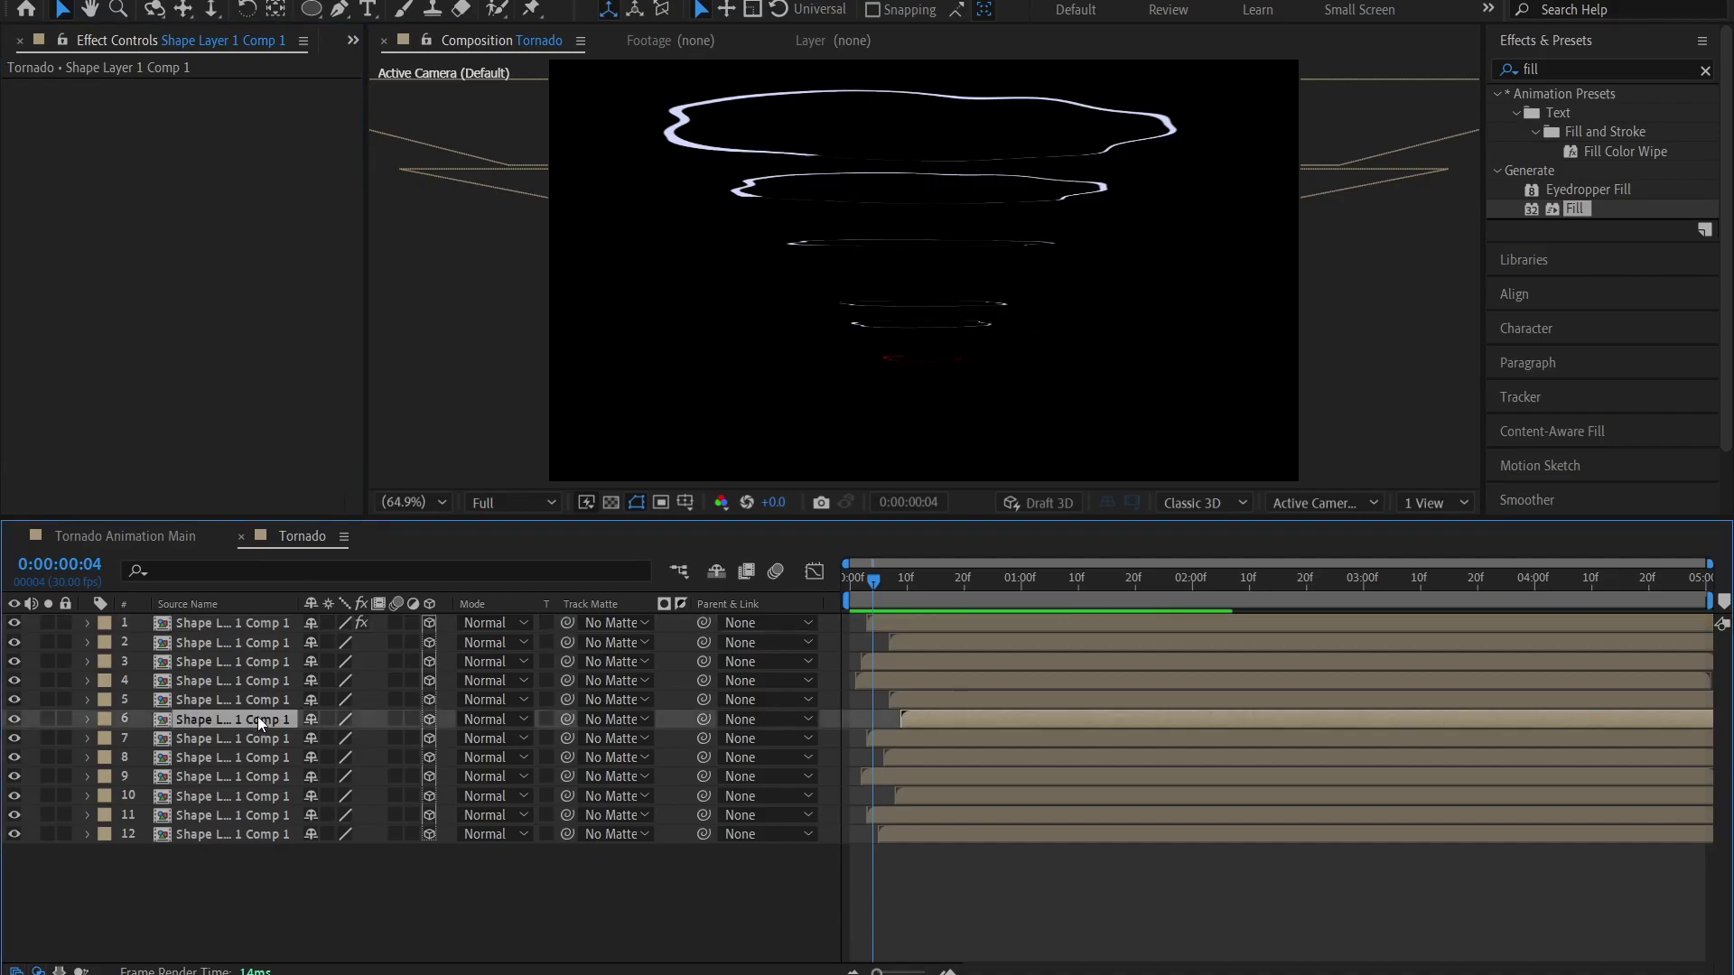
key(ctrl+v)
click(252, 814)
key(ctrl+v)
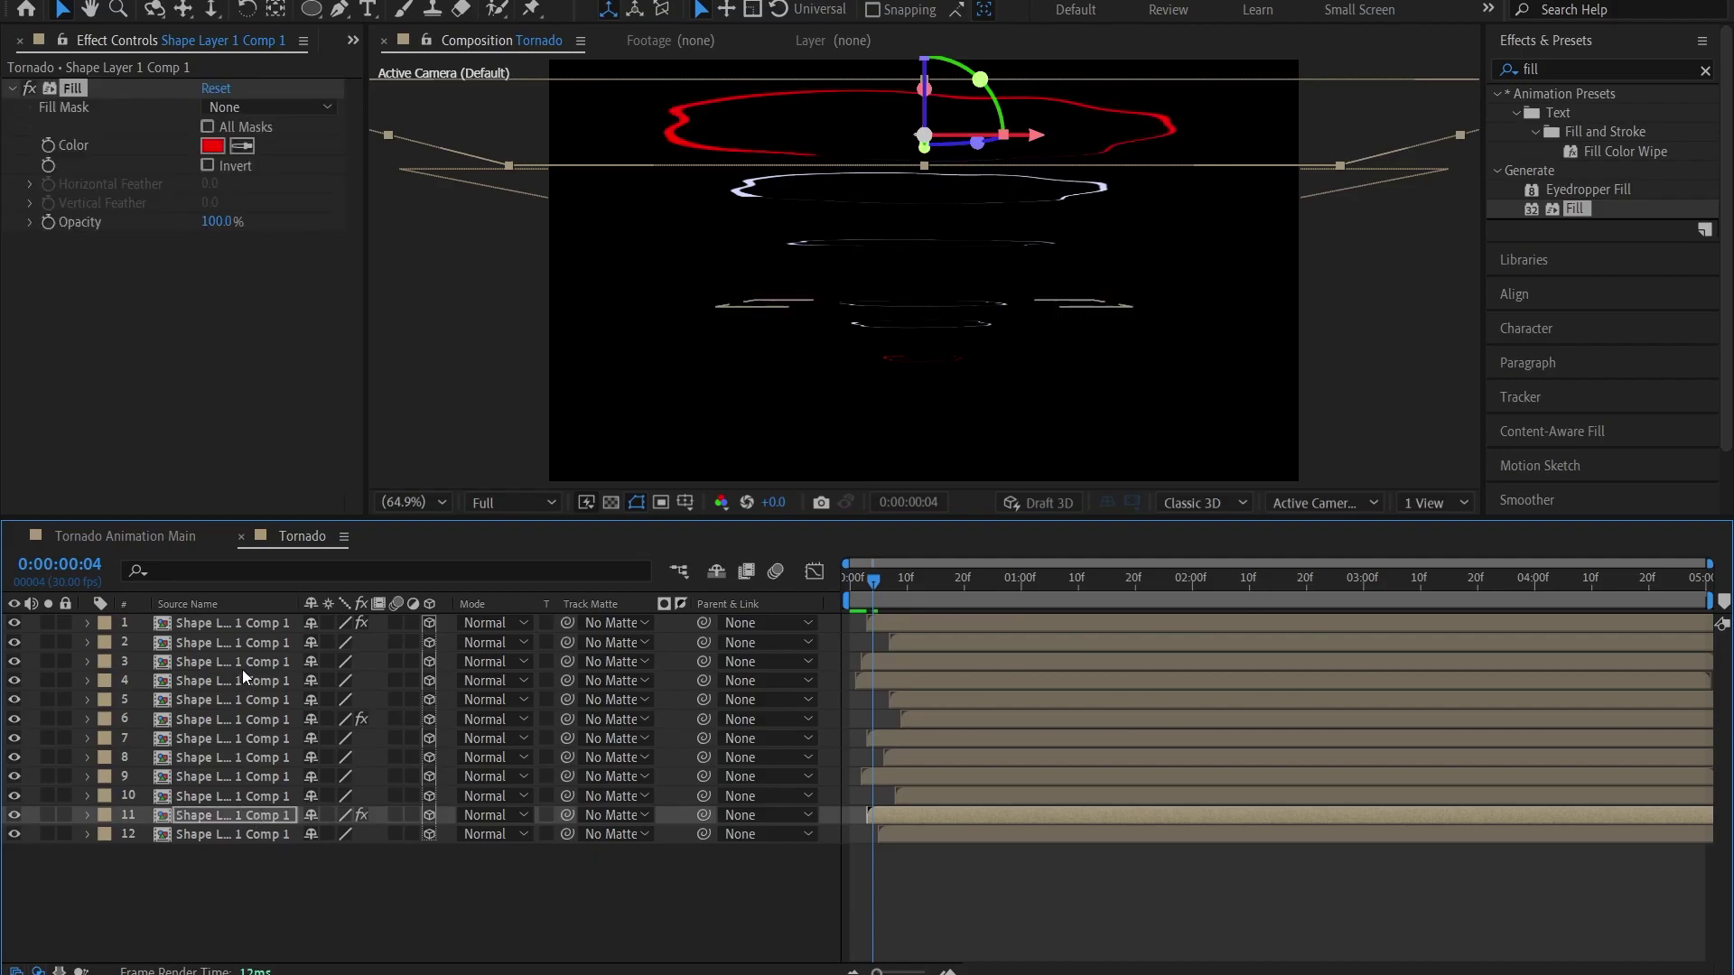
click(244, 650)
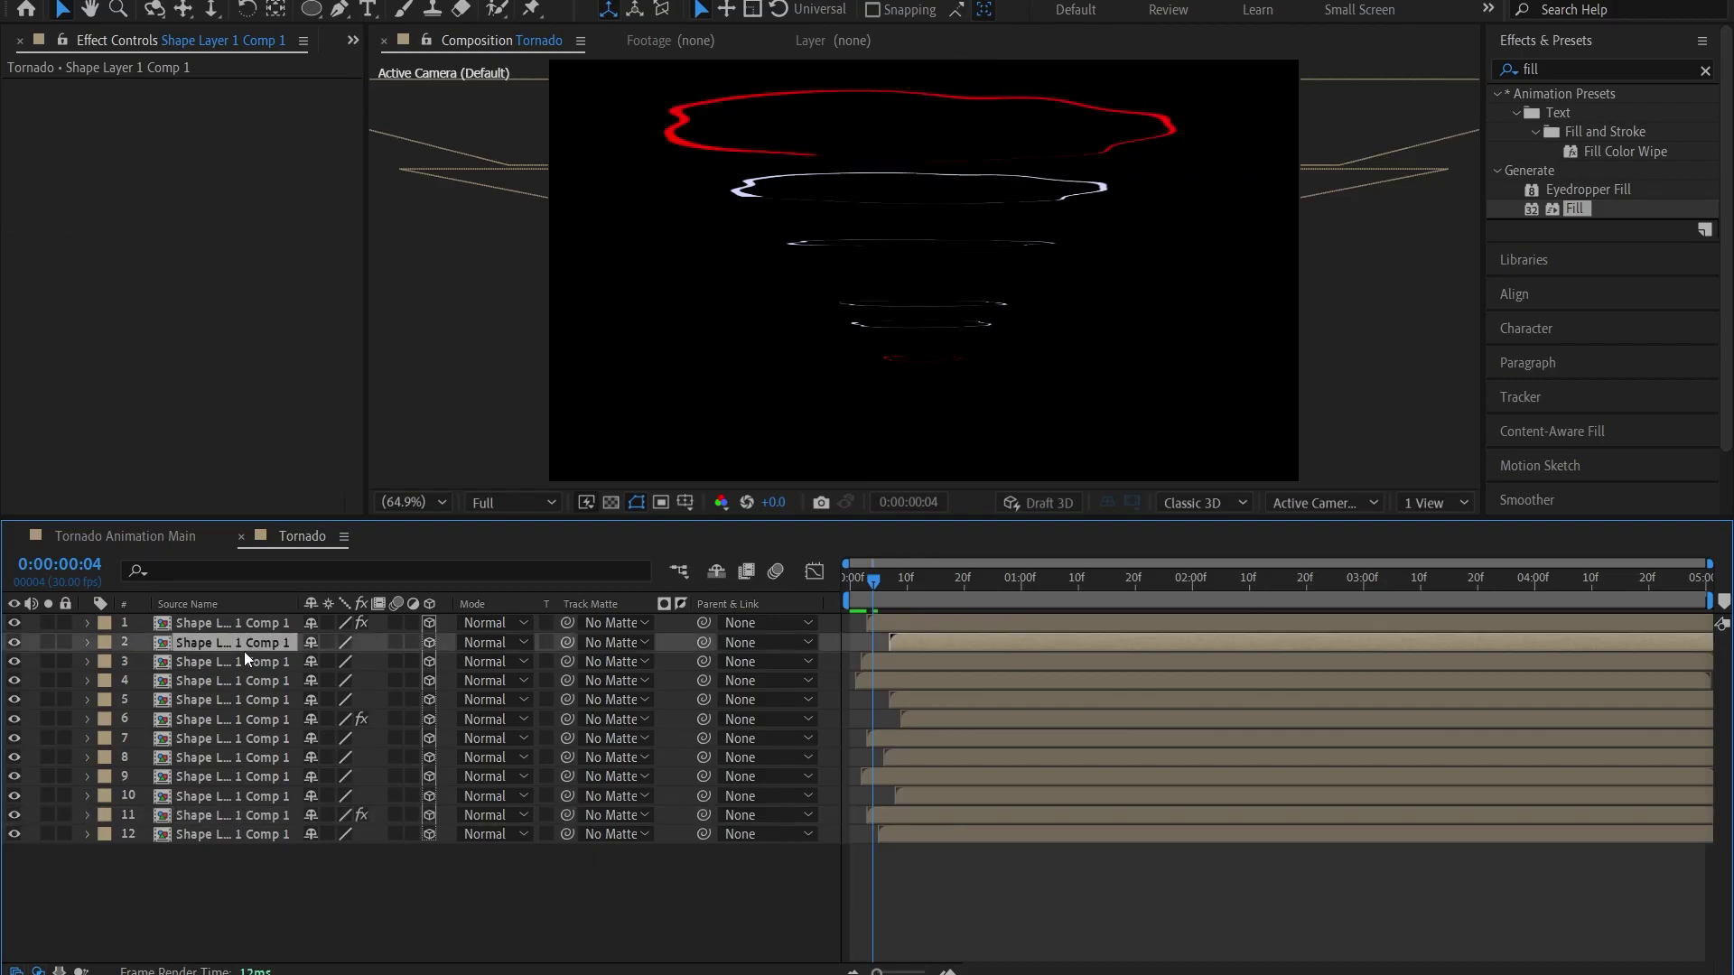
key(ctrl+v)
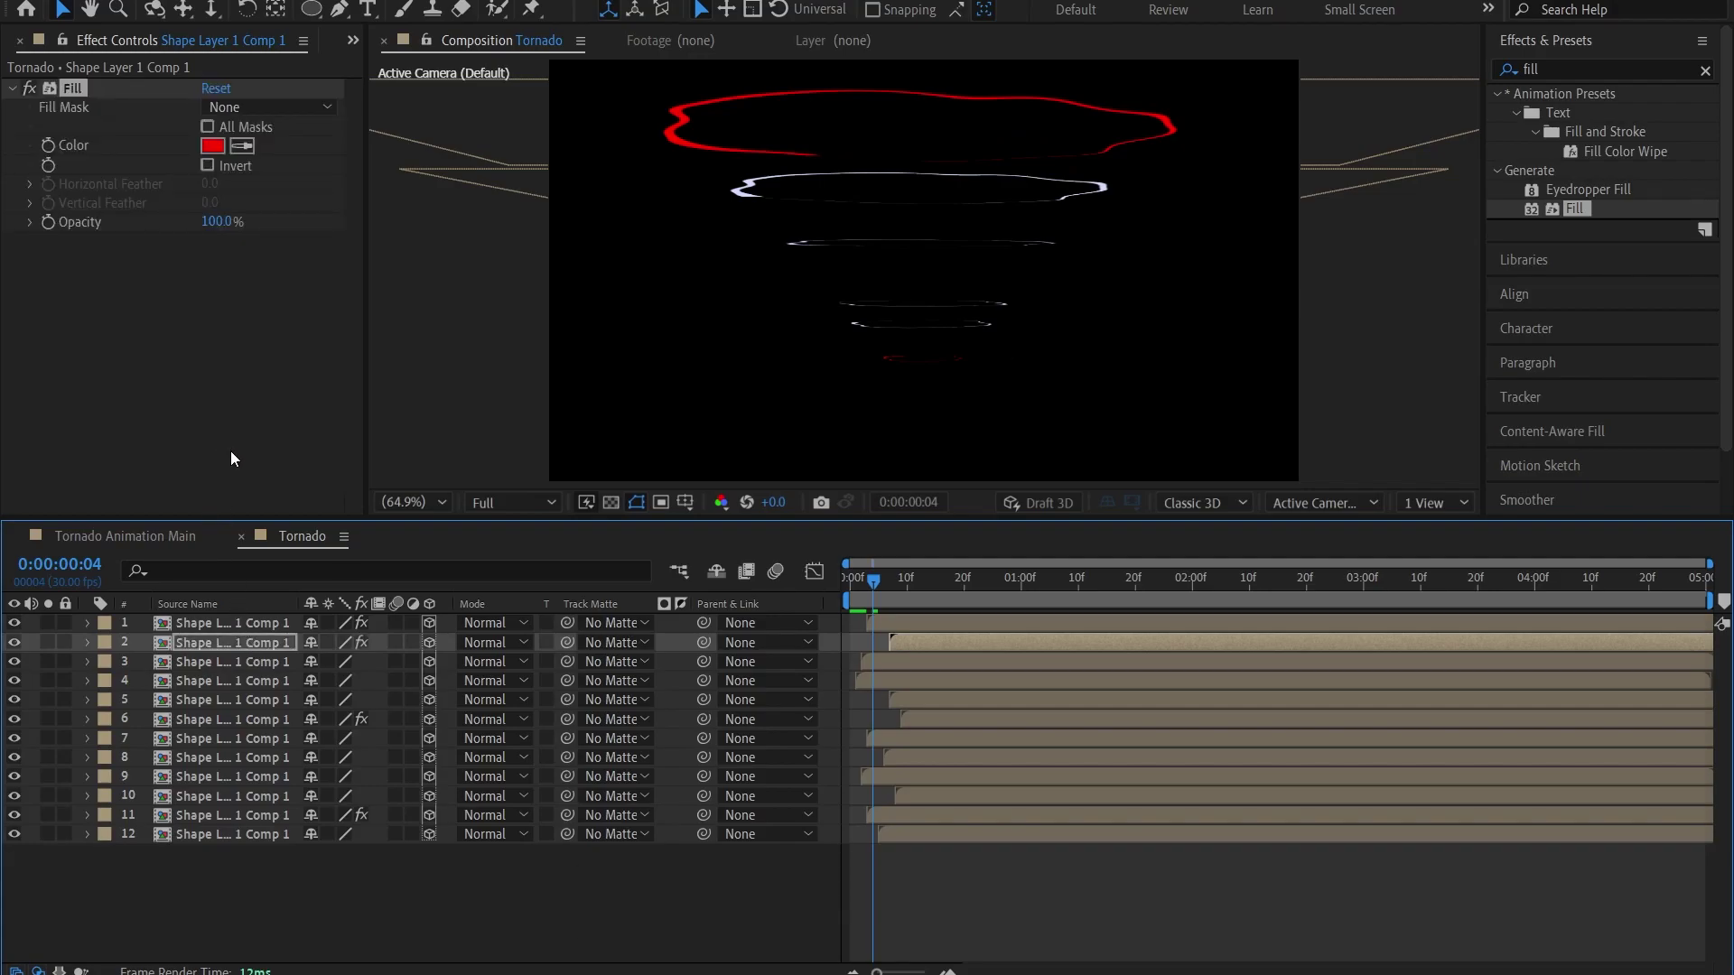
Change layer 2's Fill color to orange and copy that Fill effect to layers 4, 8 and 12
click(213, 146)
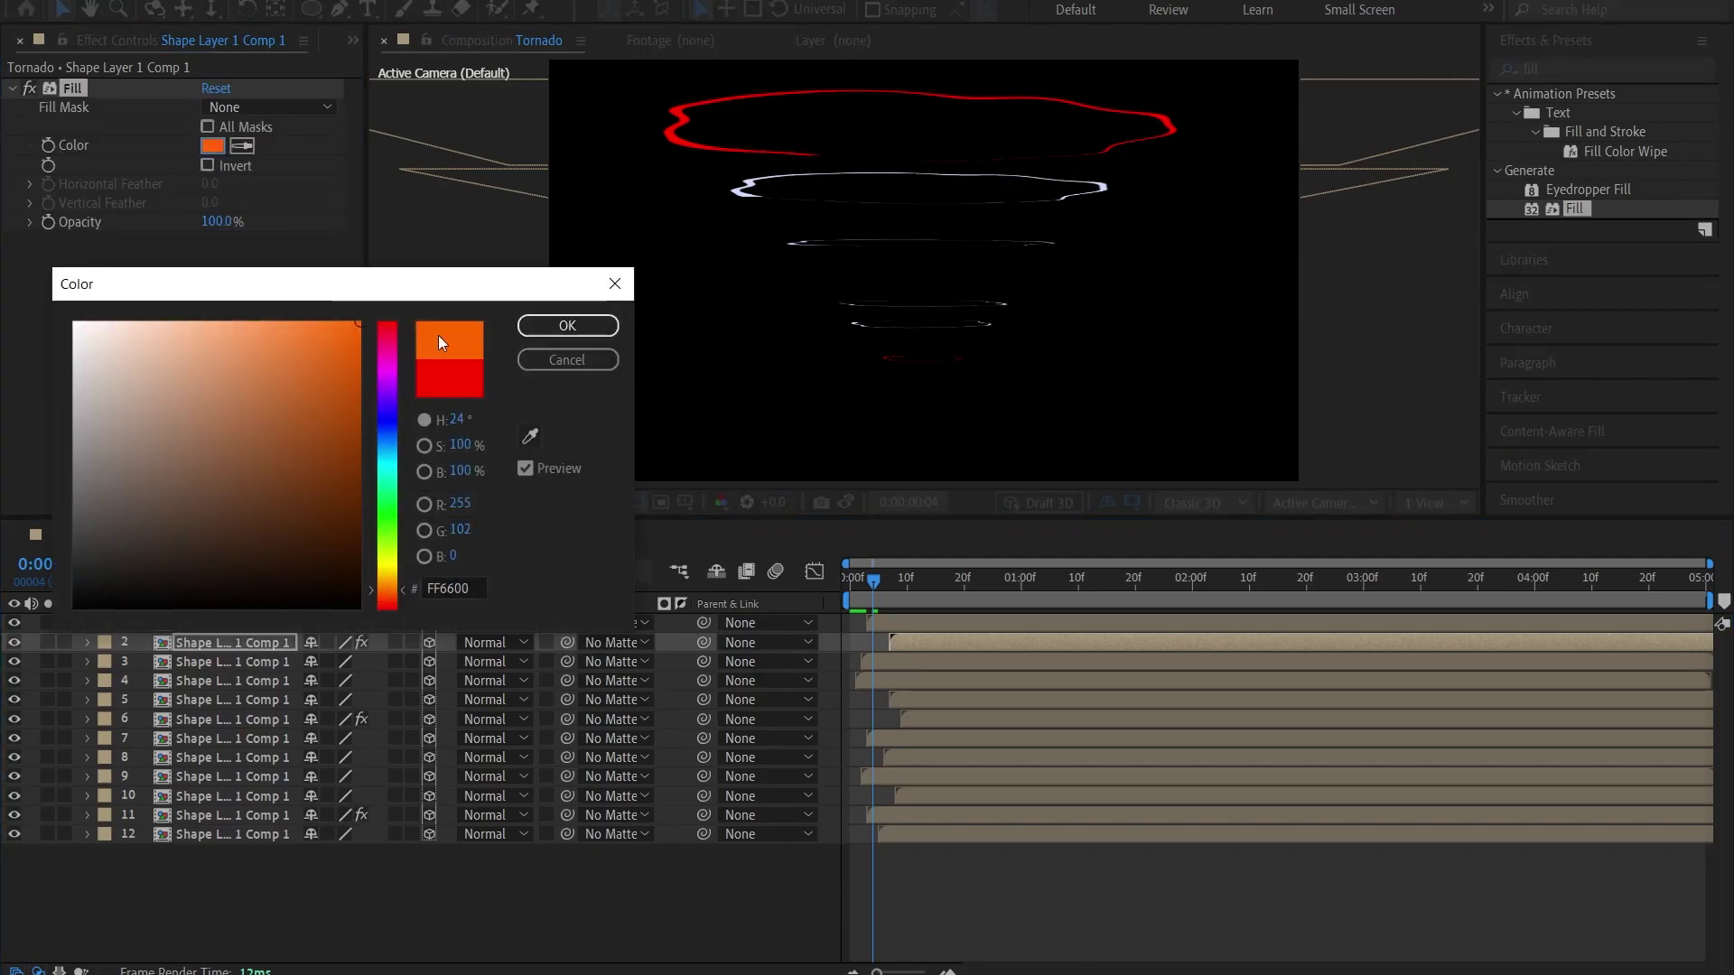
click(592, 326)
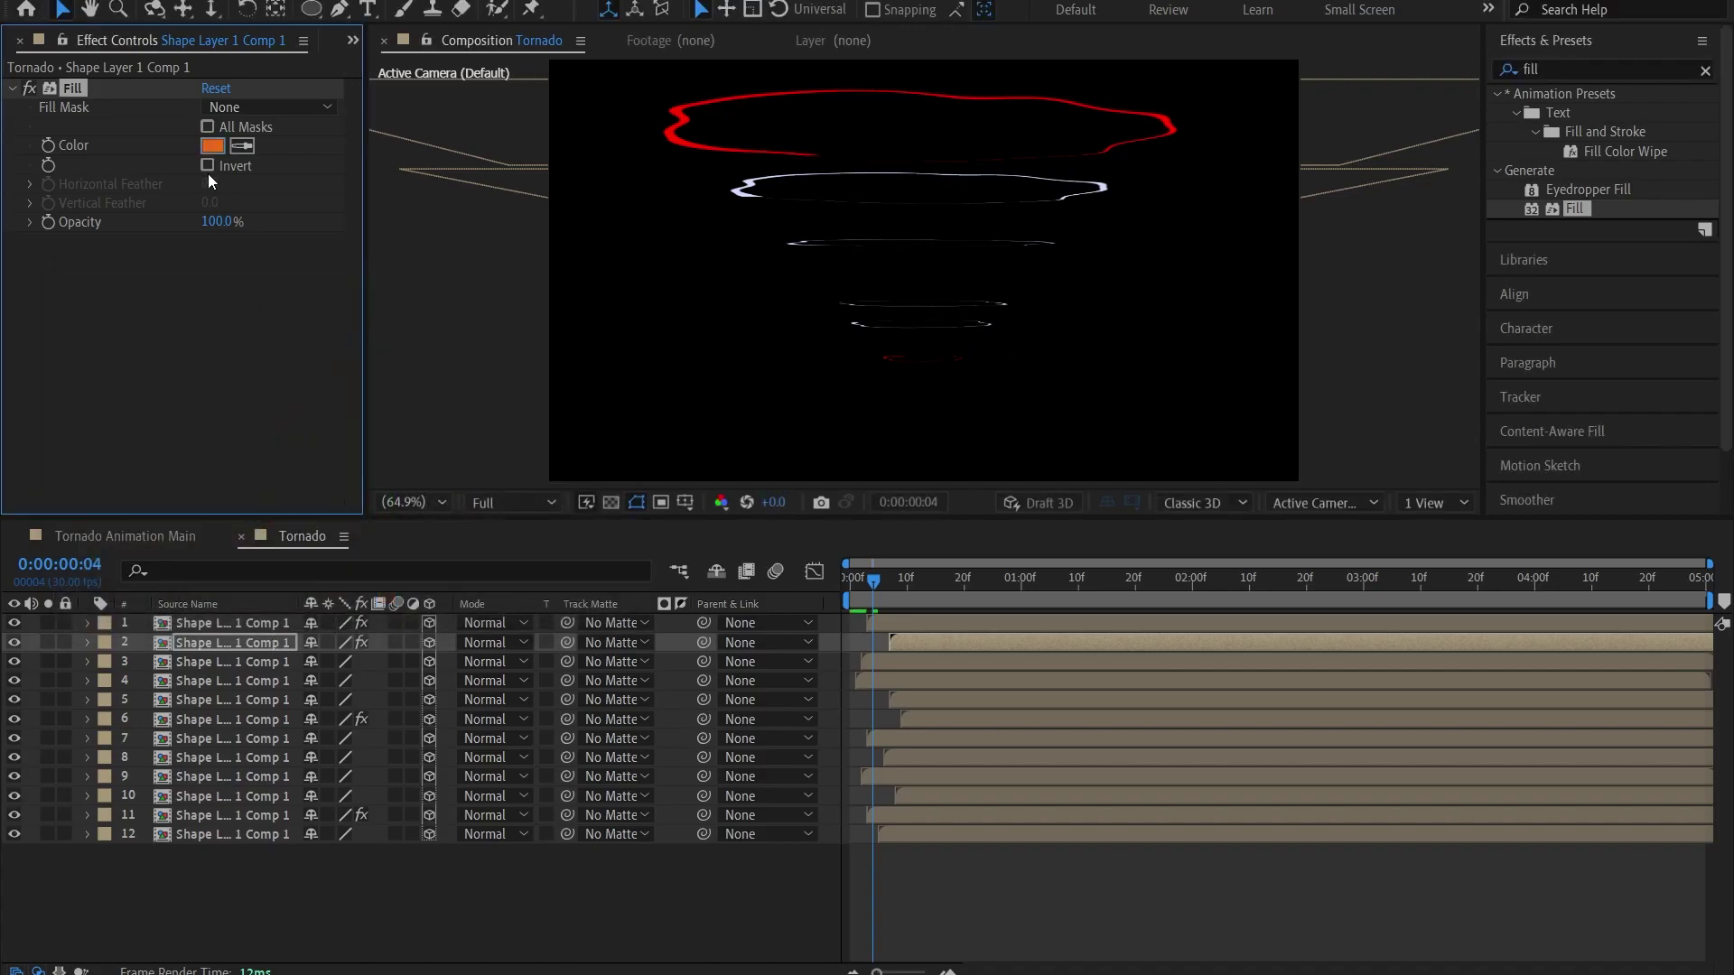
key(ctrl+c)
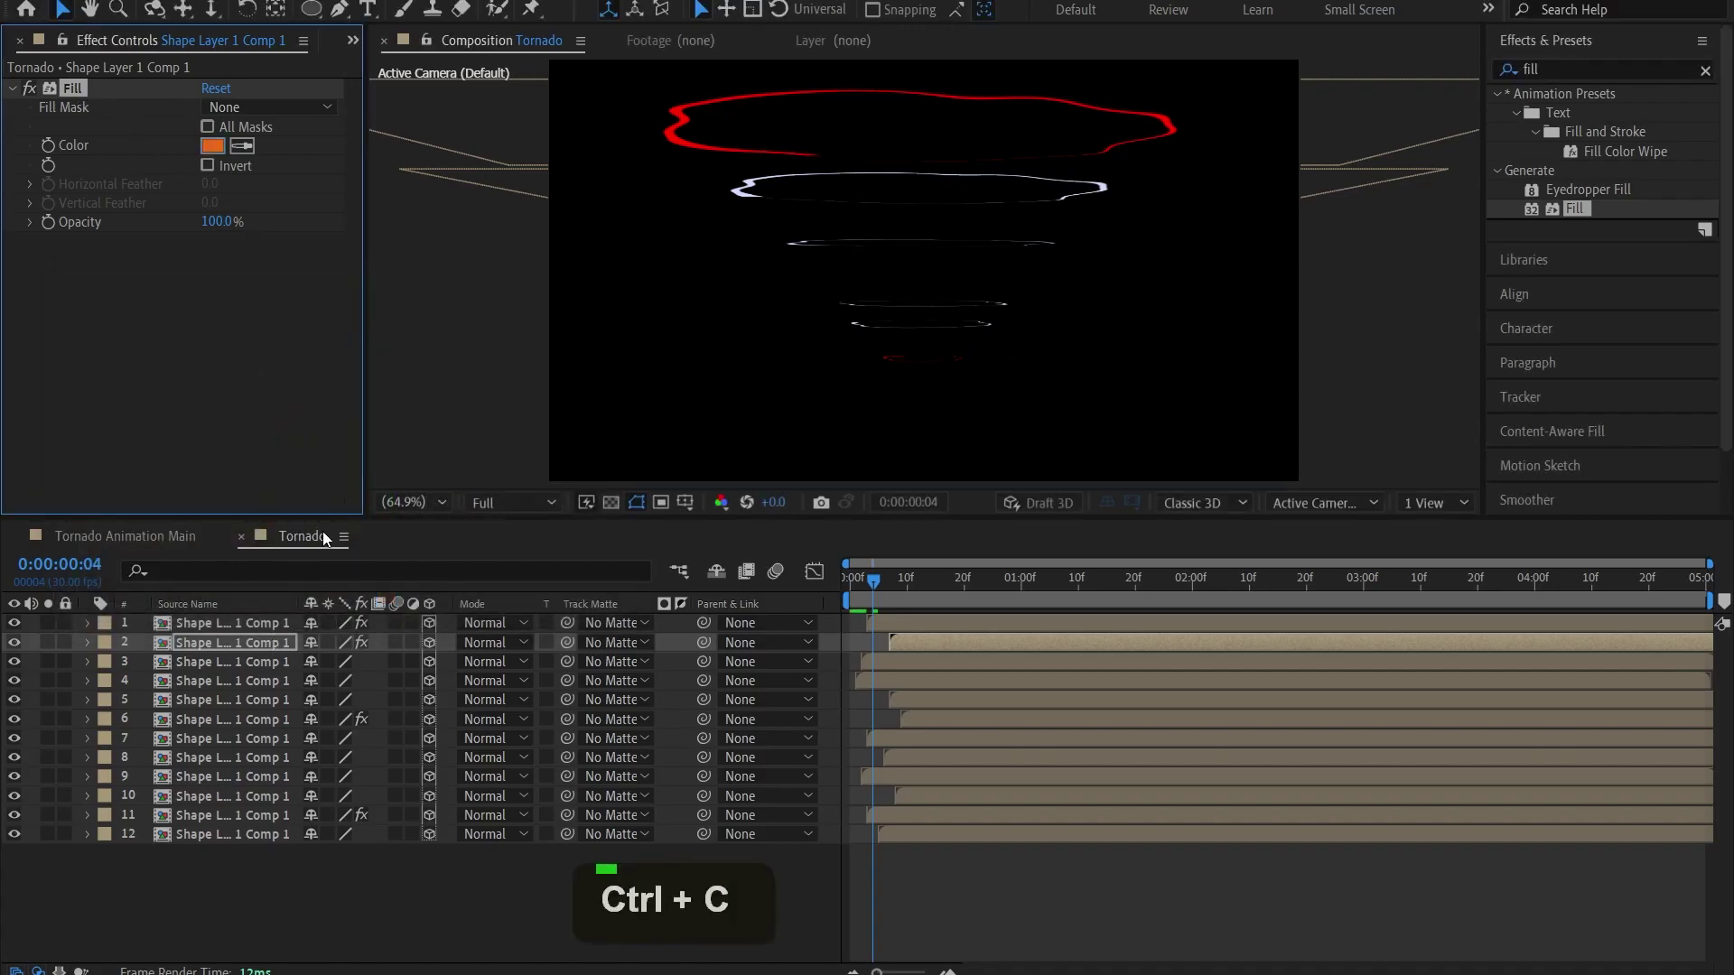
click(251, 681)
key(ctrl+v)
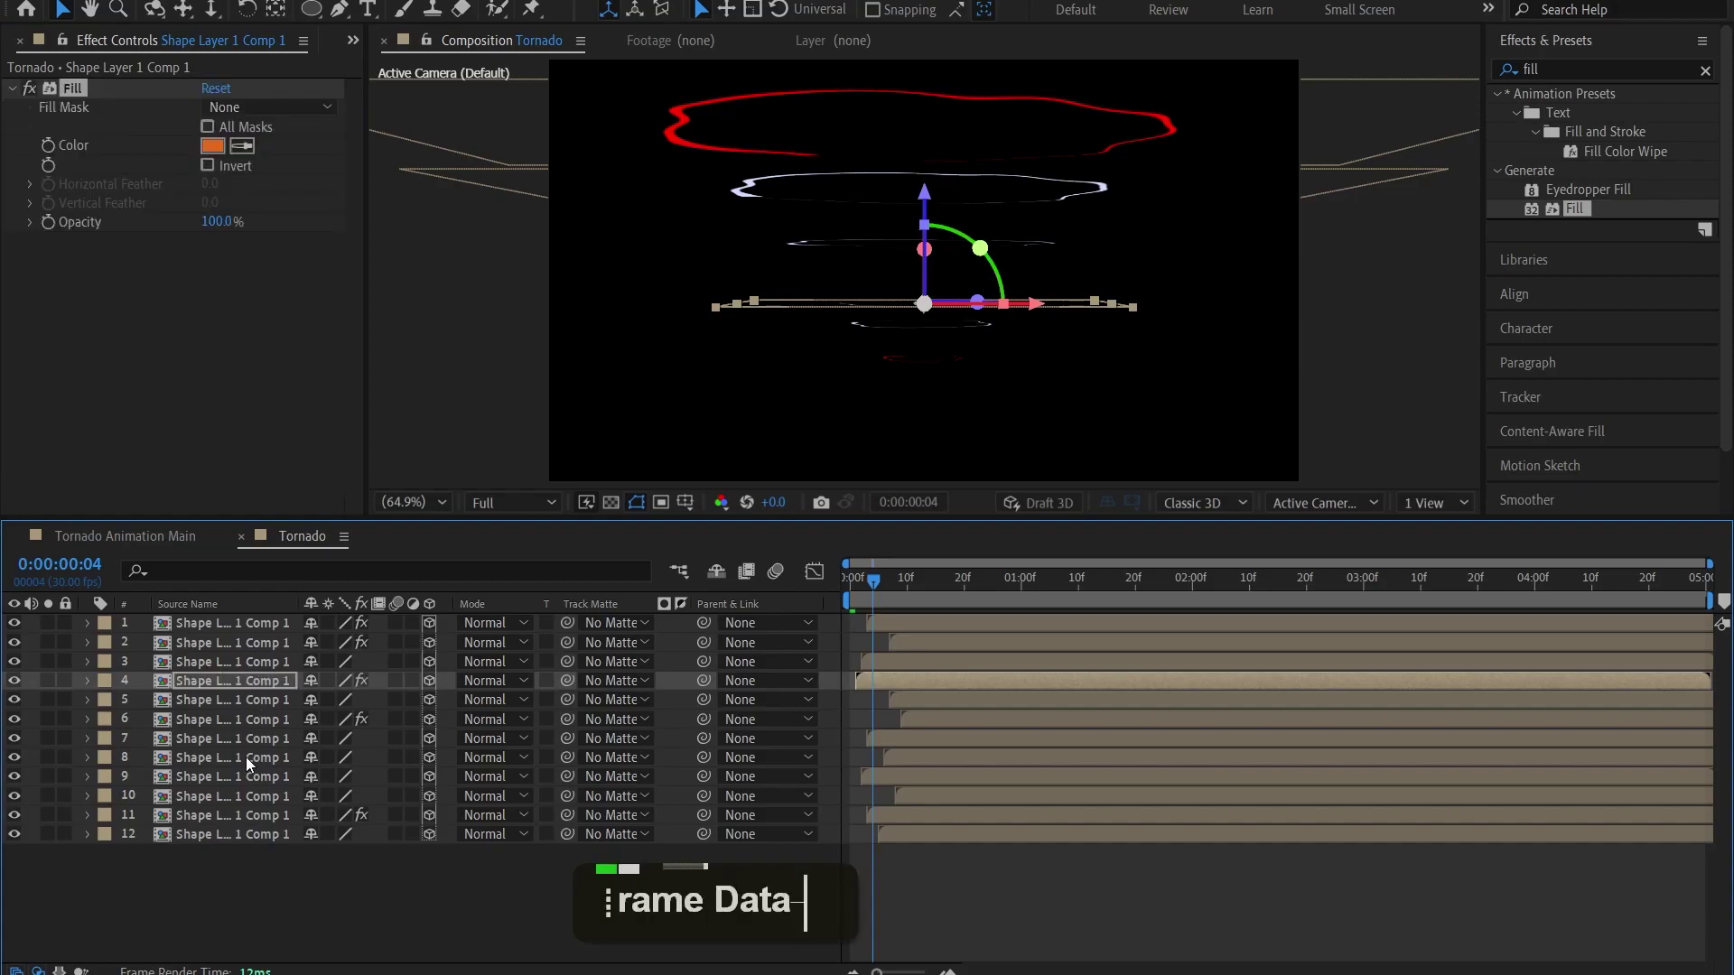
click(245, 757)
key(ctrl+v)
click(246, 809)
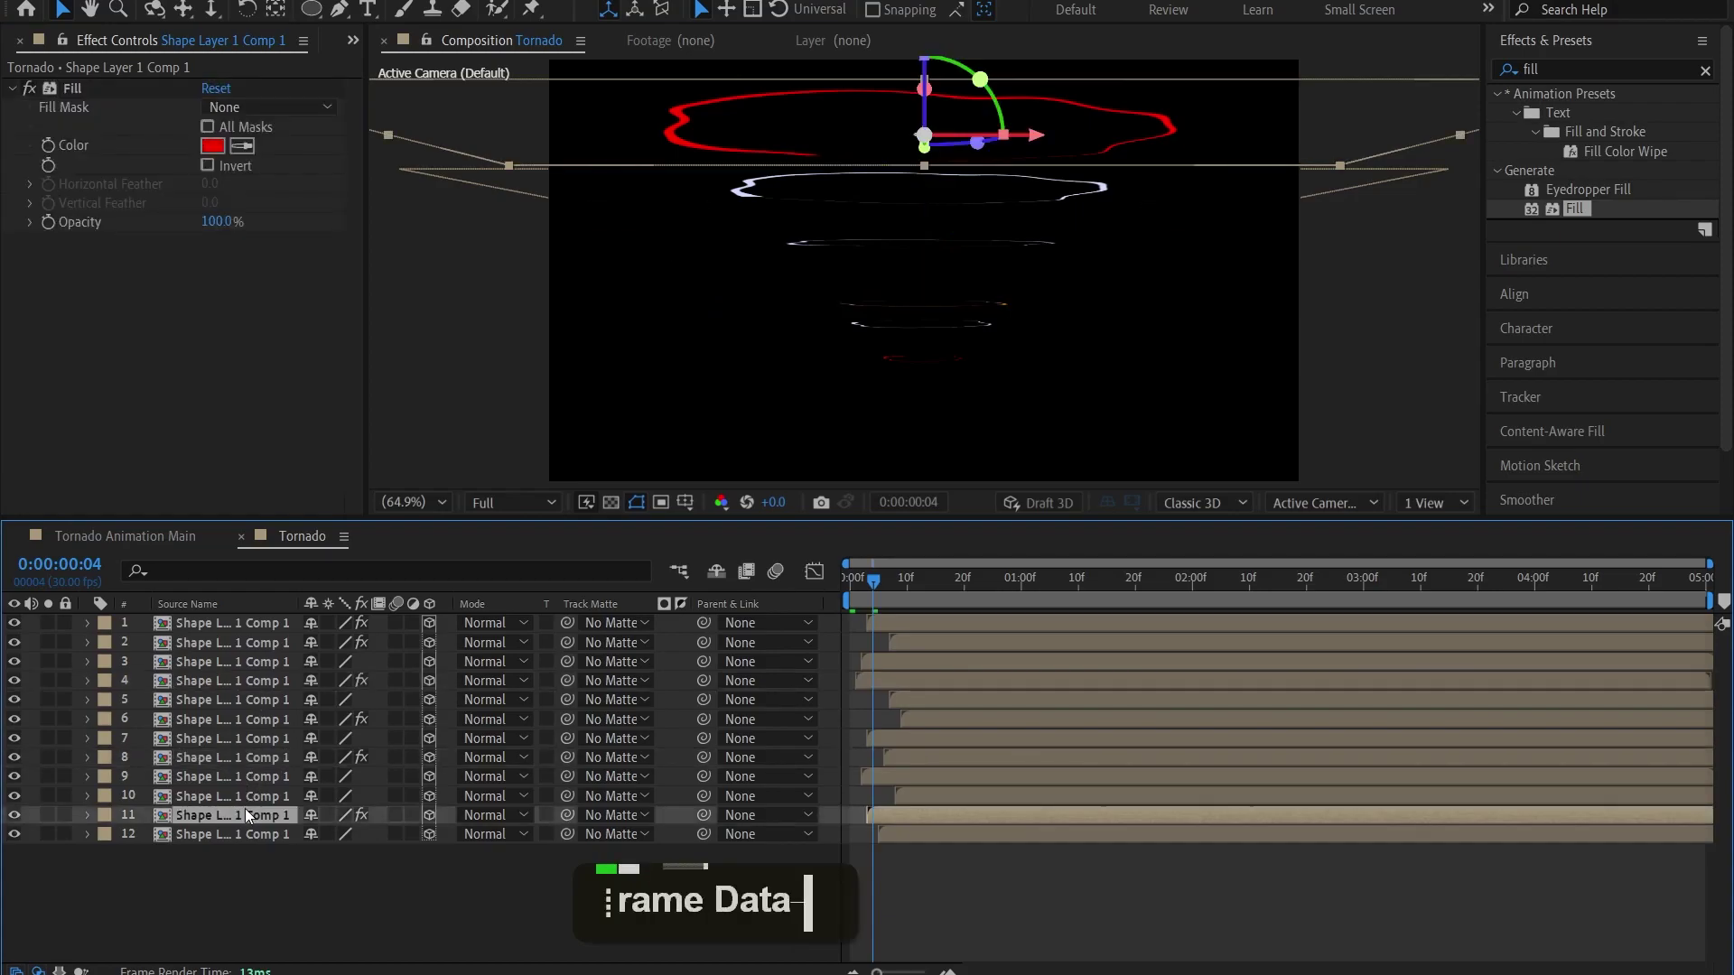
click(240, 831)
key(ctrl+v)
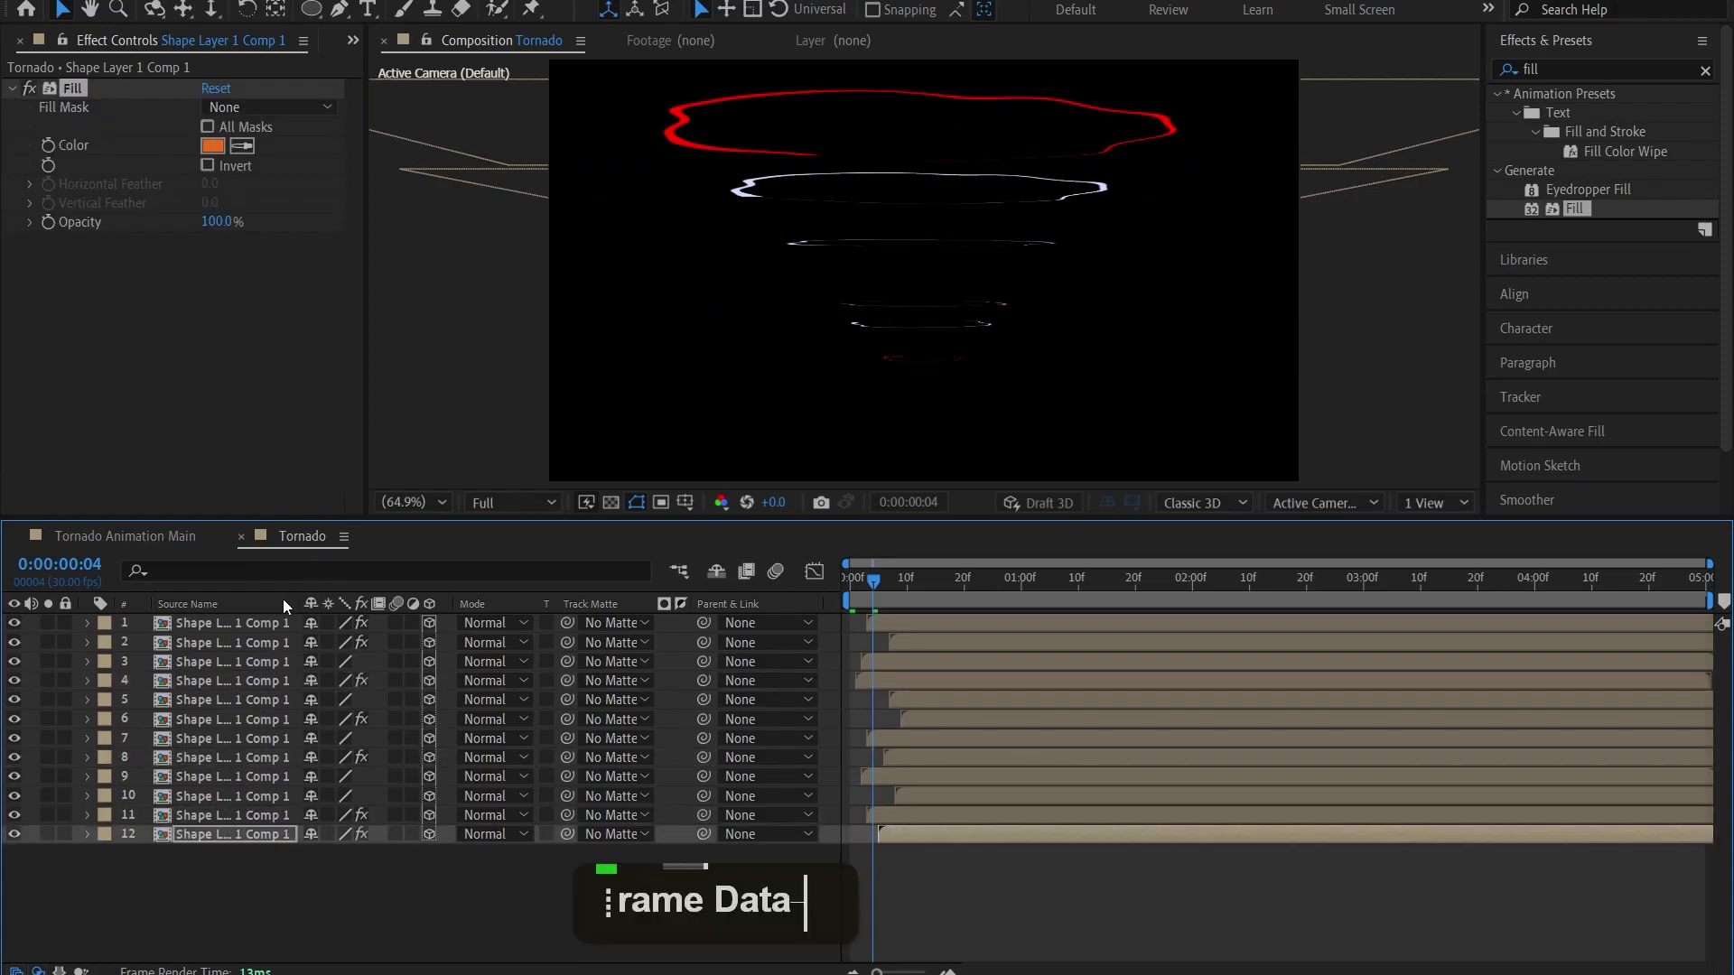
Paste the orange Fill effect onto layer 3 and change its color to yellow EAC719
click(230, 684)
click(236, 669)
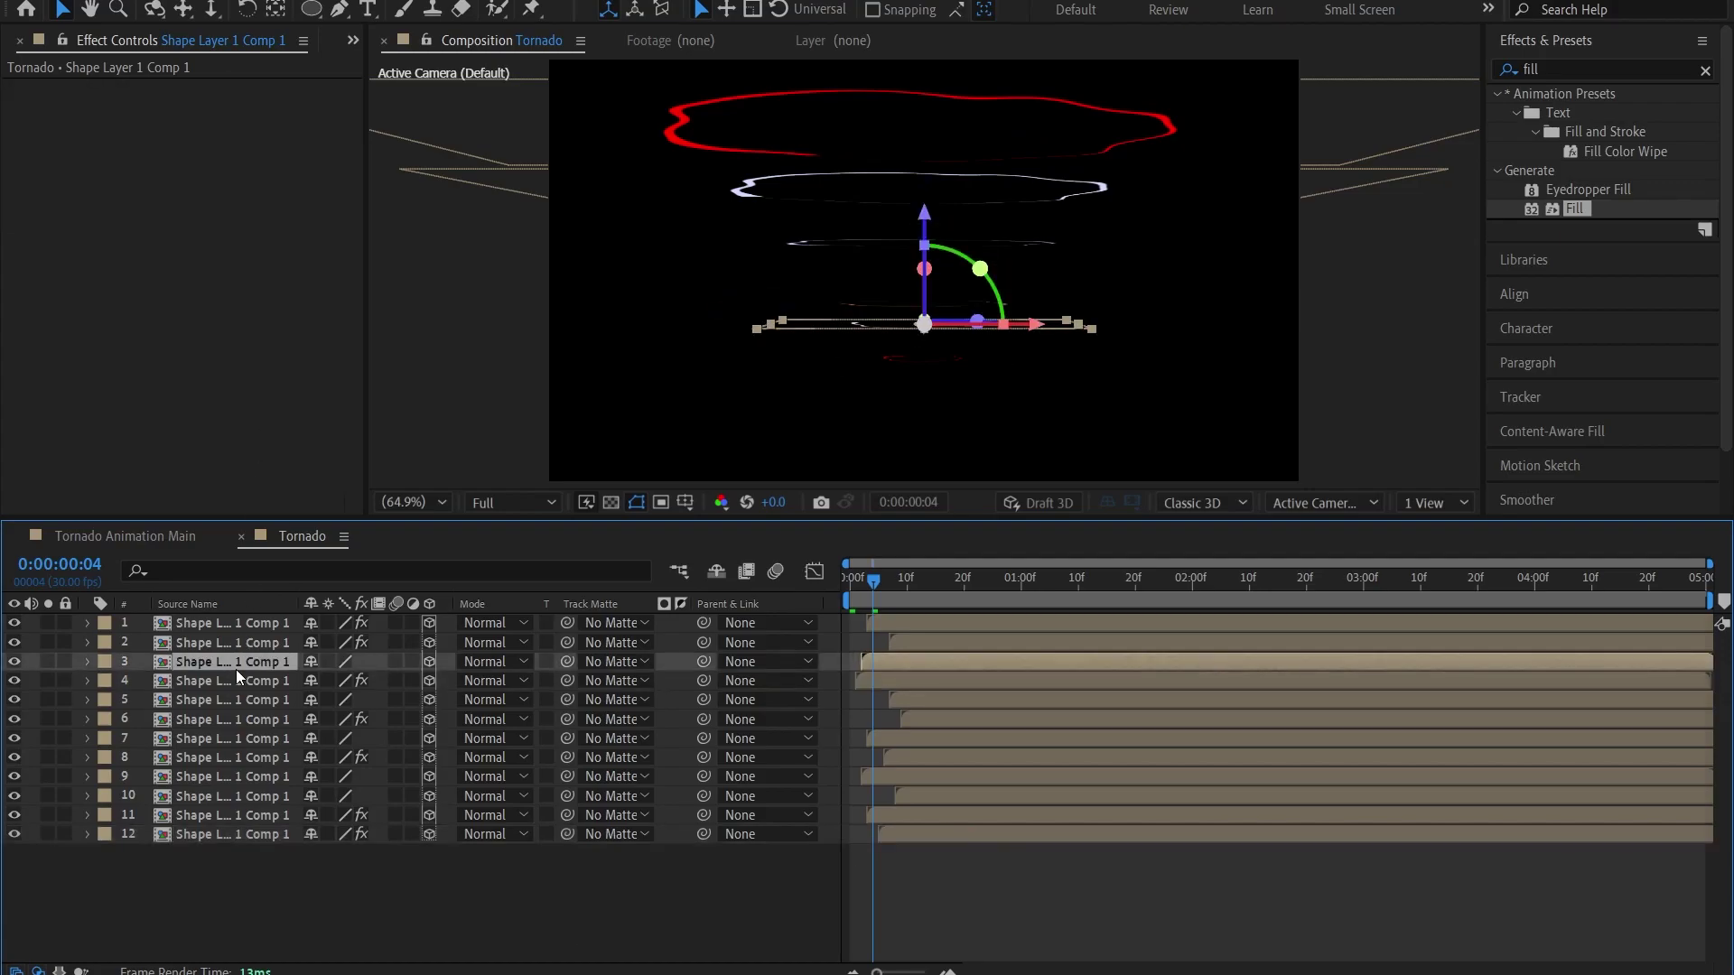
key(ctrl+v)
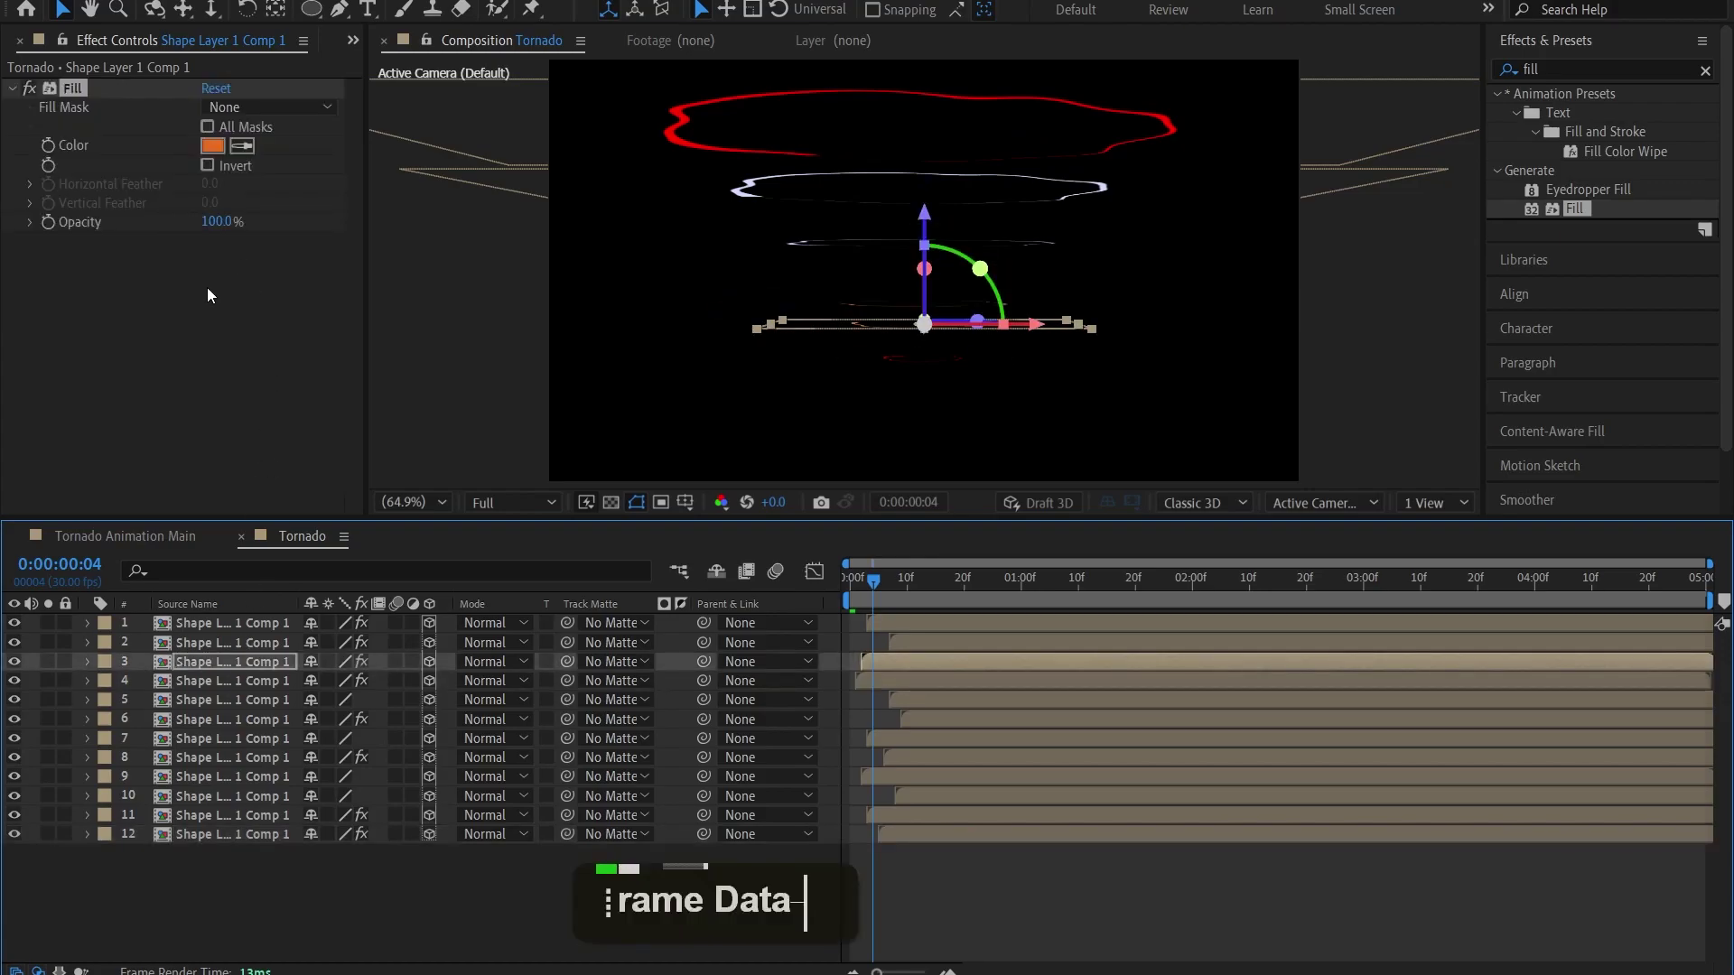
double_click(211, 147)
click(388, 576)
drag(388, 575, 390, 569)
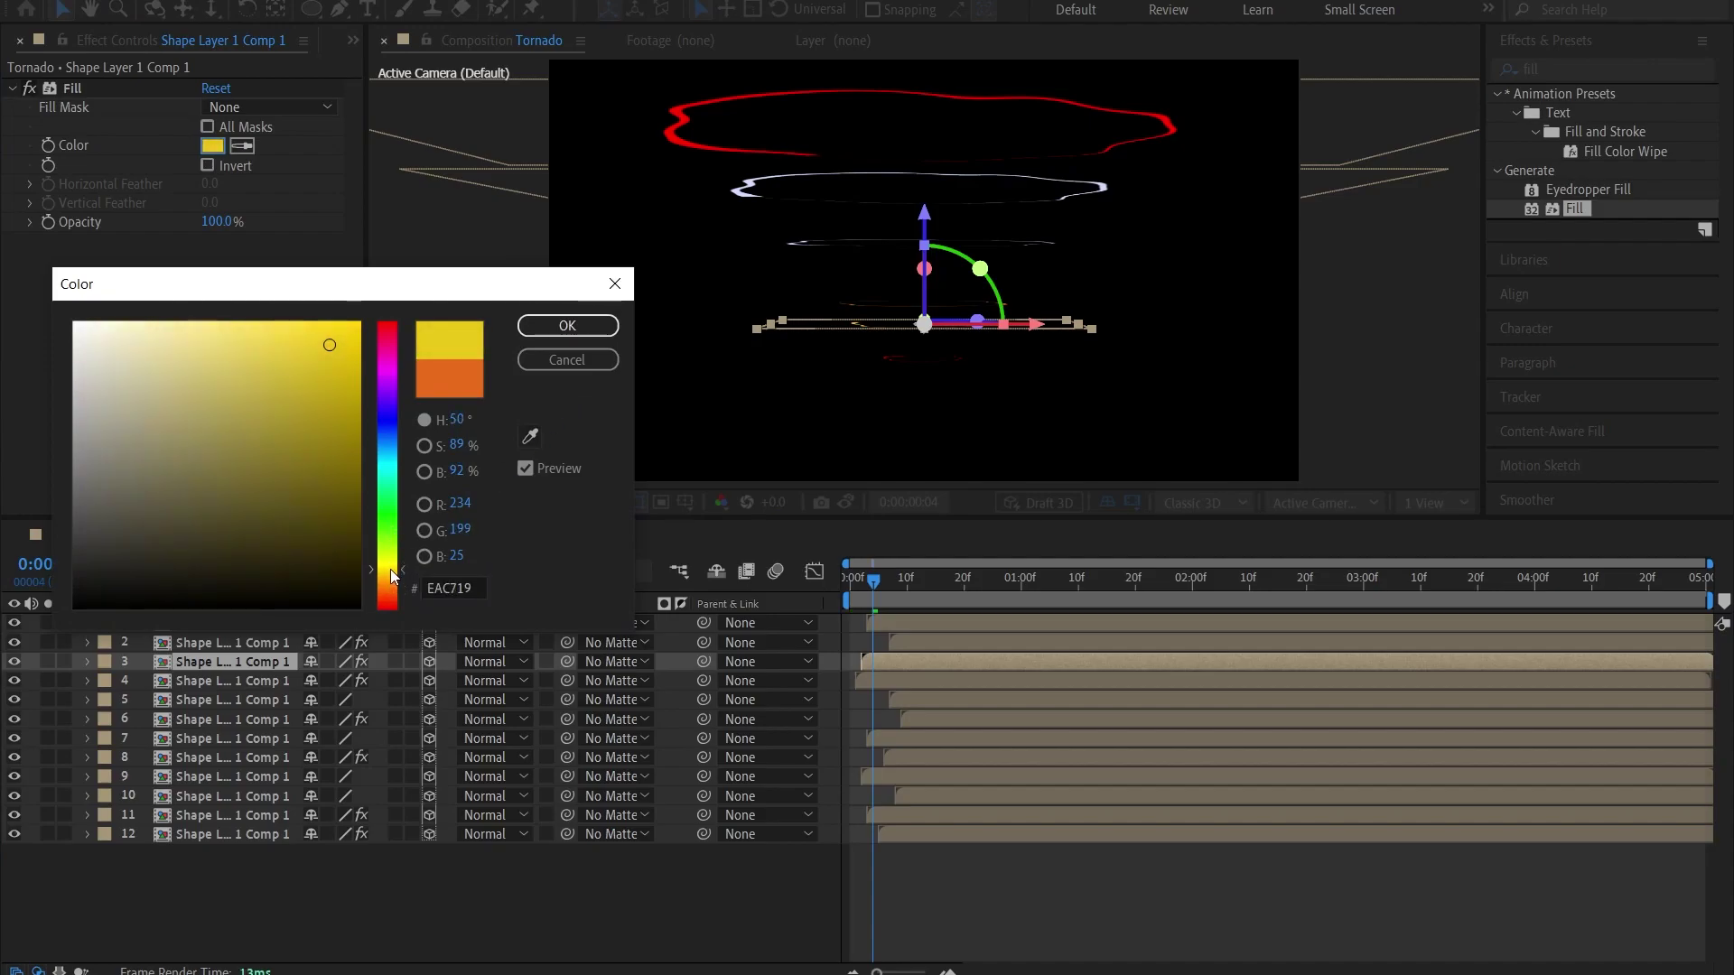
click(568, 326)
Copy the yellow Fill effect from layer 3 to layers 7 and 10
key(ctrl+c)
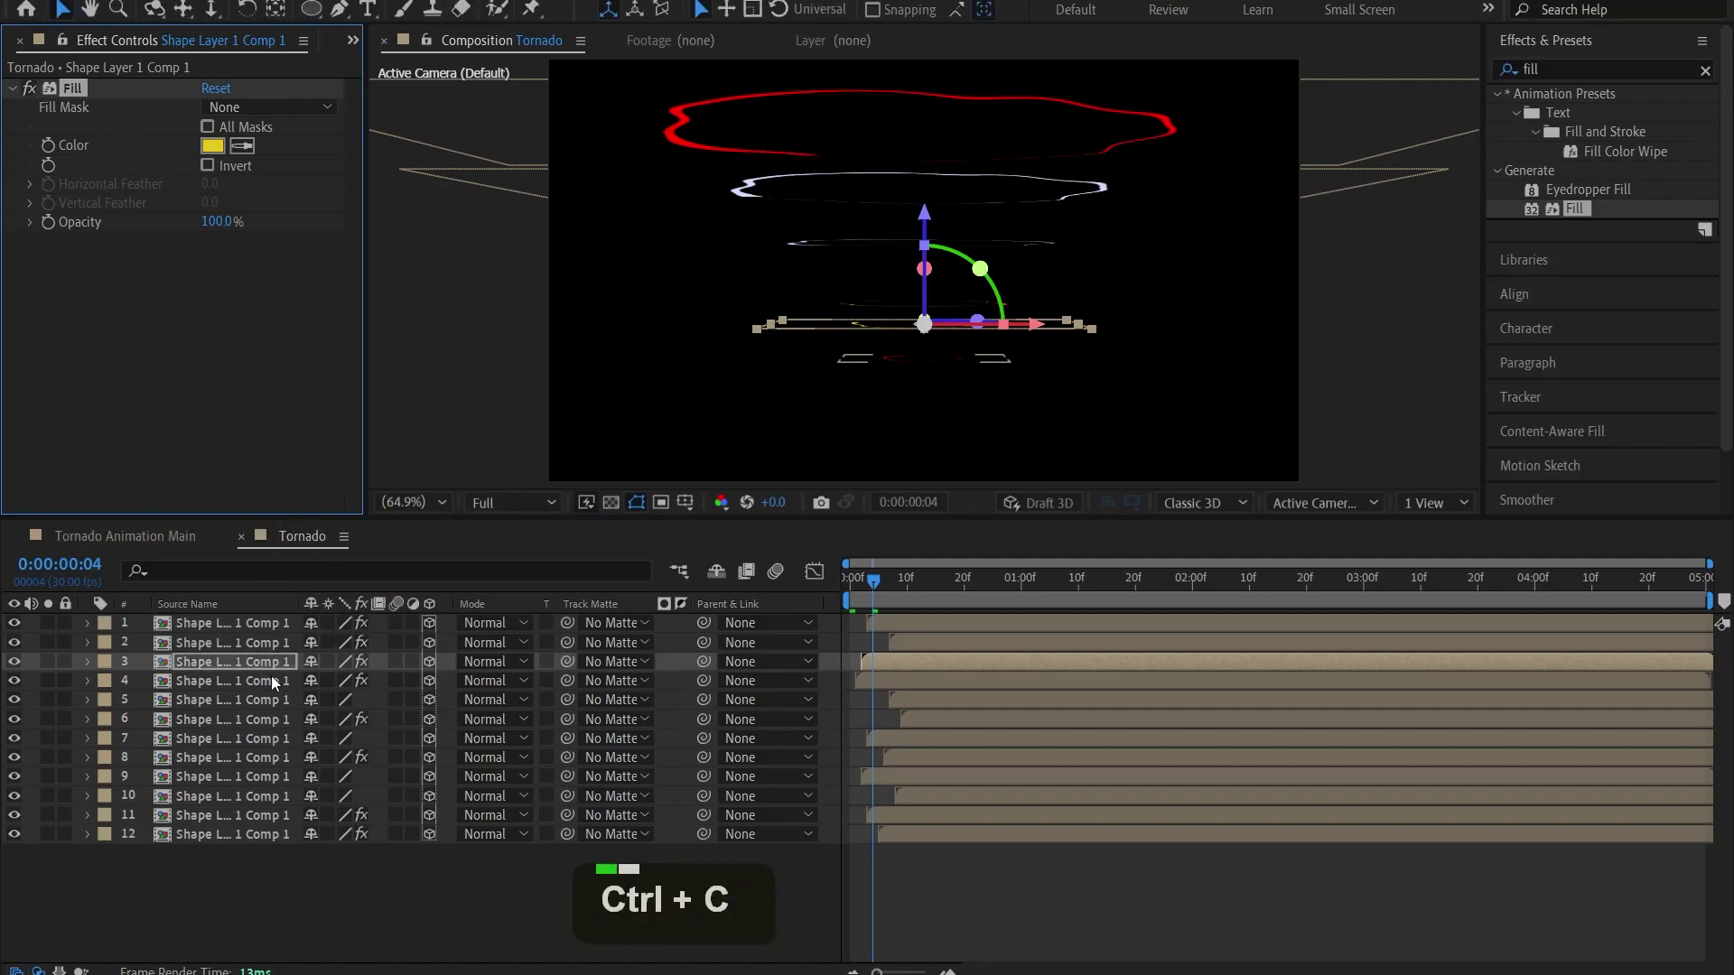
click(248, 730)
key(ctrl+v)
click(252, 793)
key(ctrl+v)
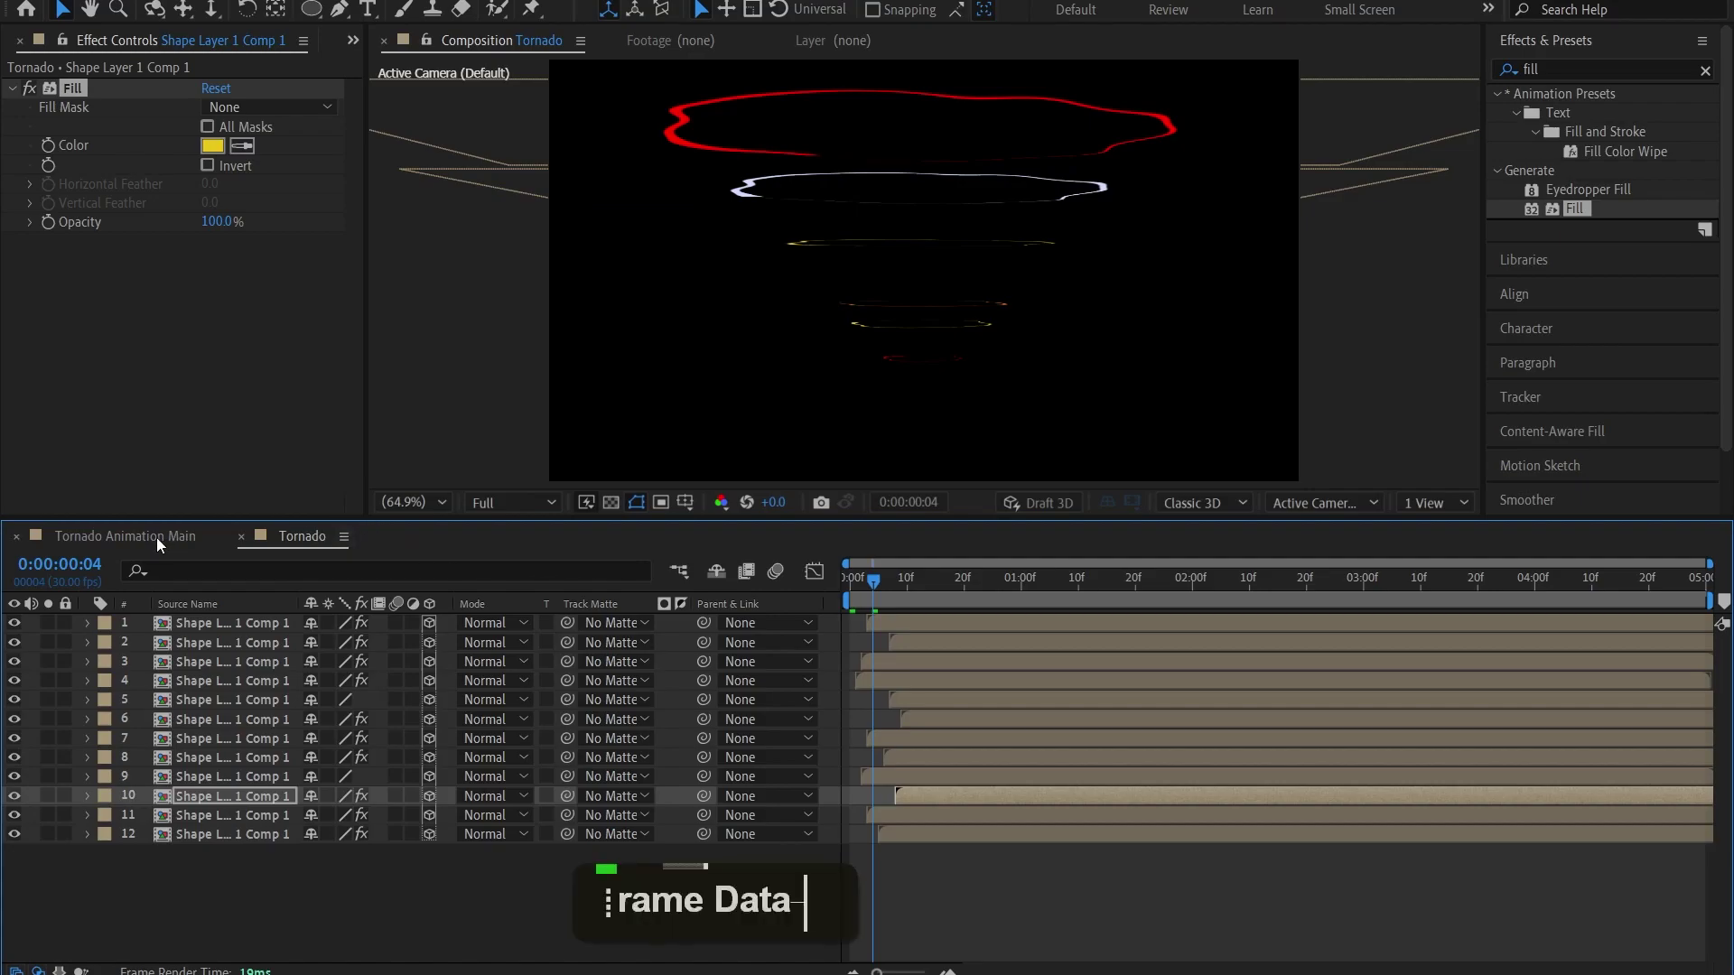
Preview the colored tornado in the Tornado Animation Main composition from the first frame
click(155, 536)
drag(945, 567, 789, 584)
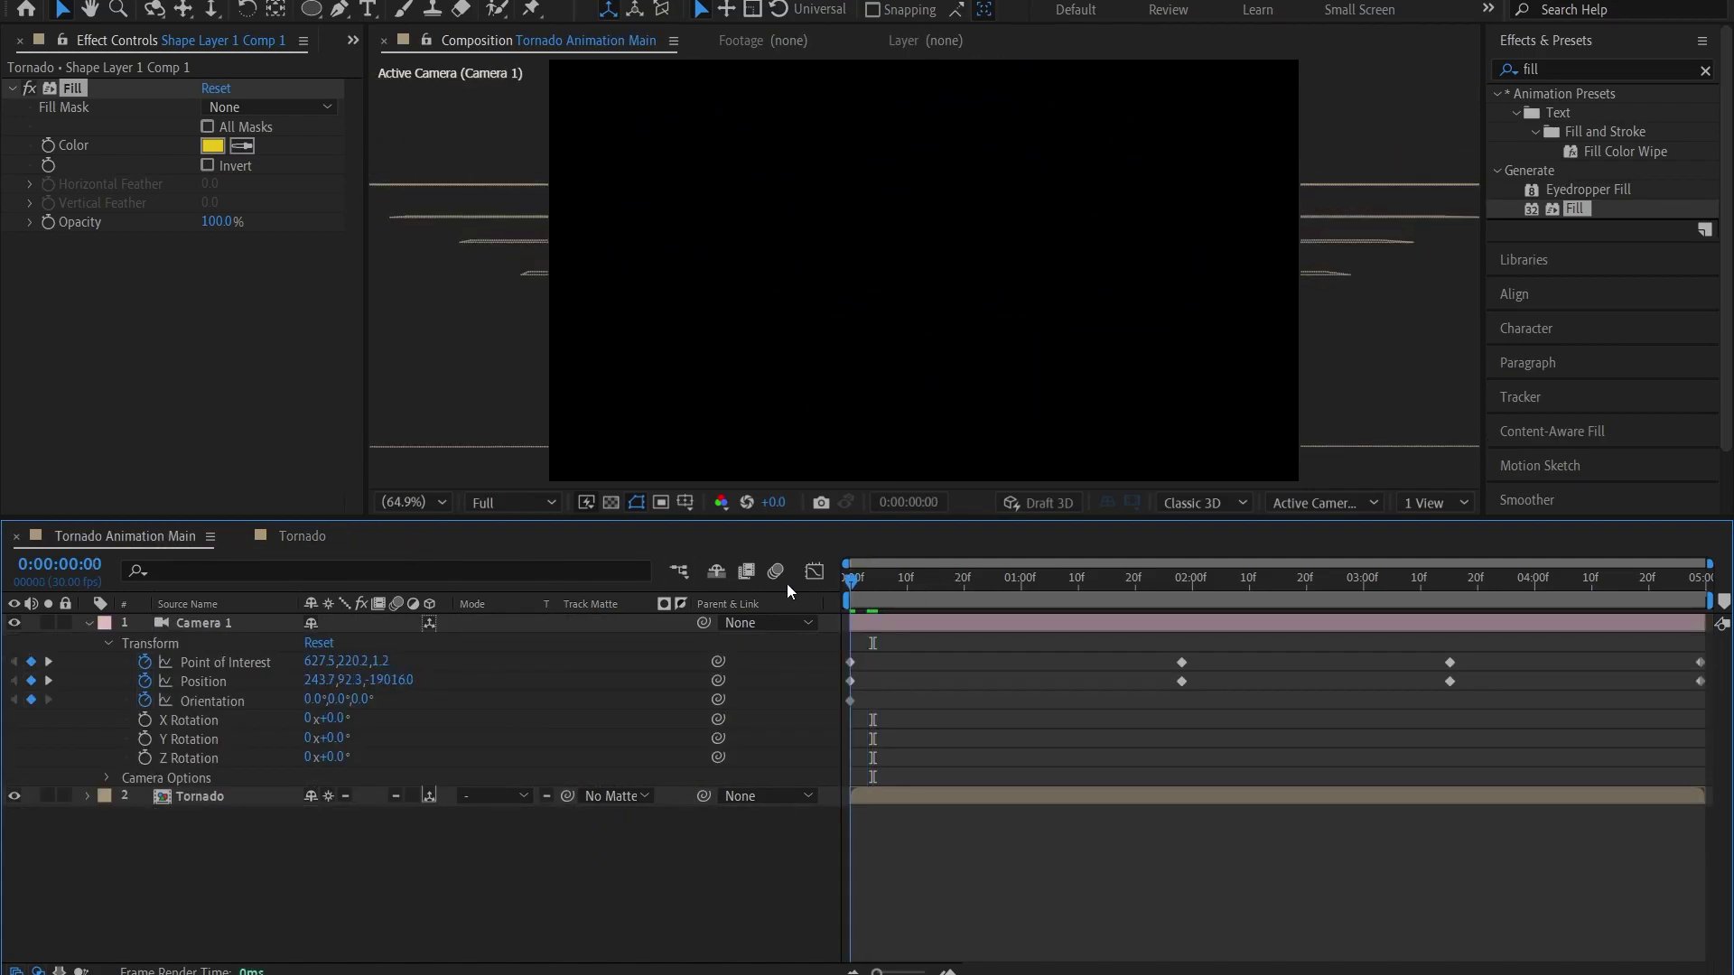
key(space)
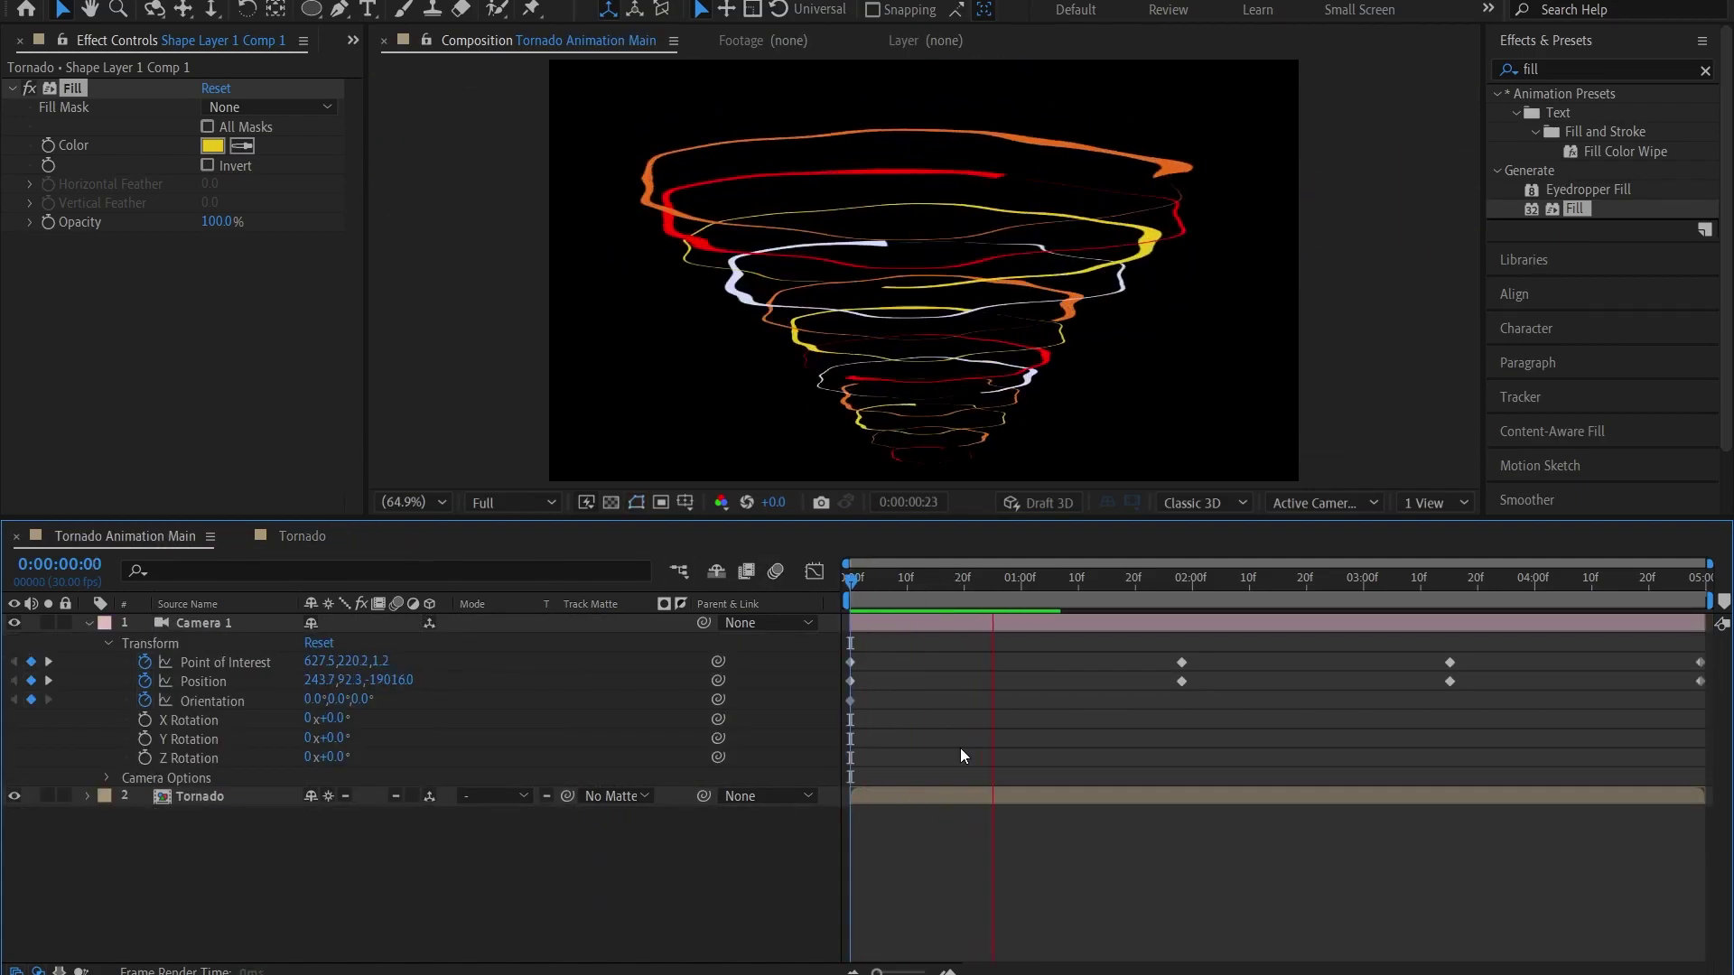